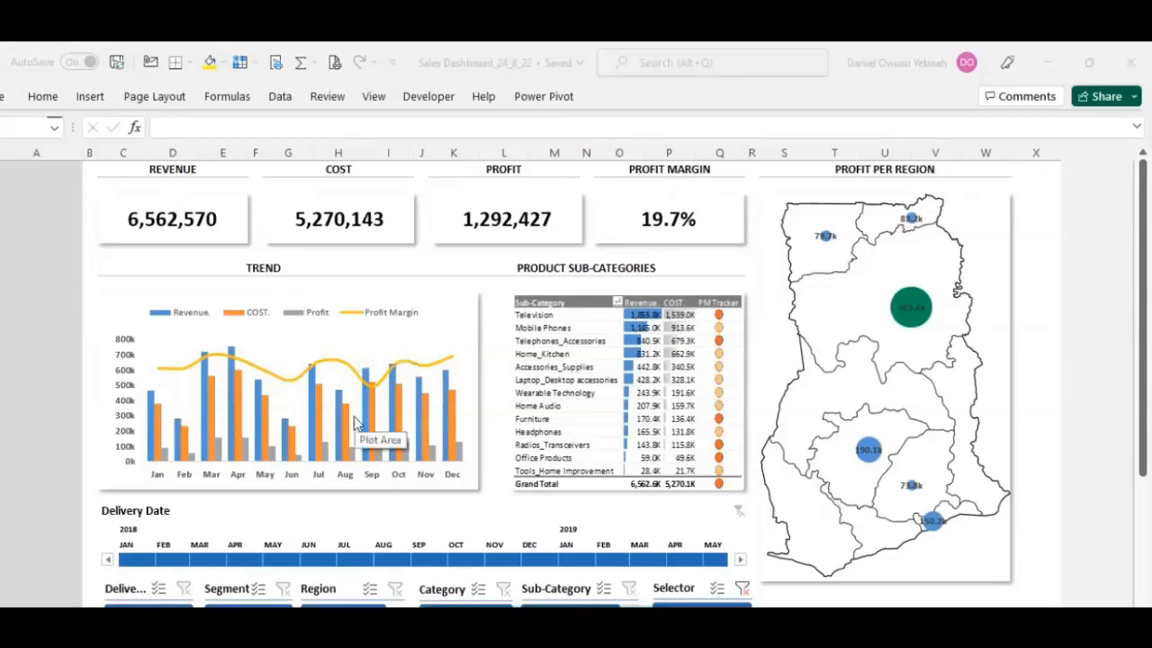
Step: Filter the sales dashboard to Electronics (revenue 3,059,816), then clear the Category filter again
{"action": "scroll", "coordinate": [360, 427], "scroll_direction": "down", "scroll_amount": 8}
{"action": "scroll", "coordinate": [268, 419], "scroll_direction": "up", "scroll_amount": 8}
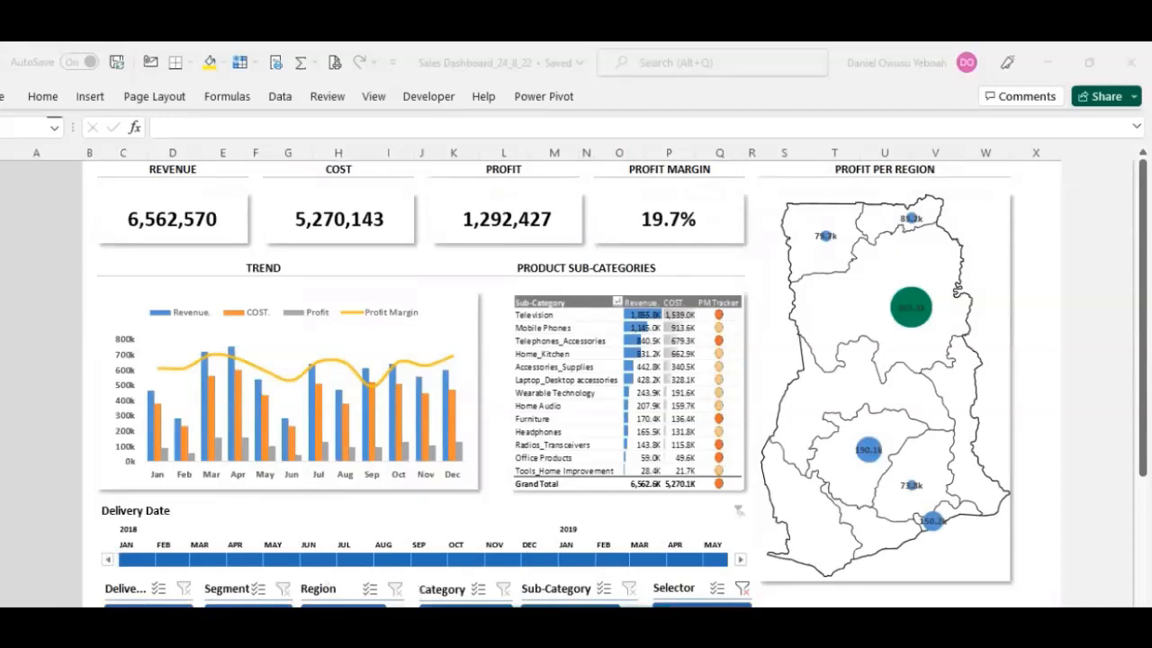
{"action": "left_click", "coordinate": [1036, 218]}
{"action": "left_click_drag", "start_coordinate": [1143, 270], "coordinate": [1143, 304]}
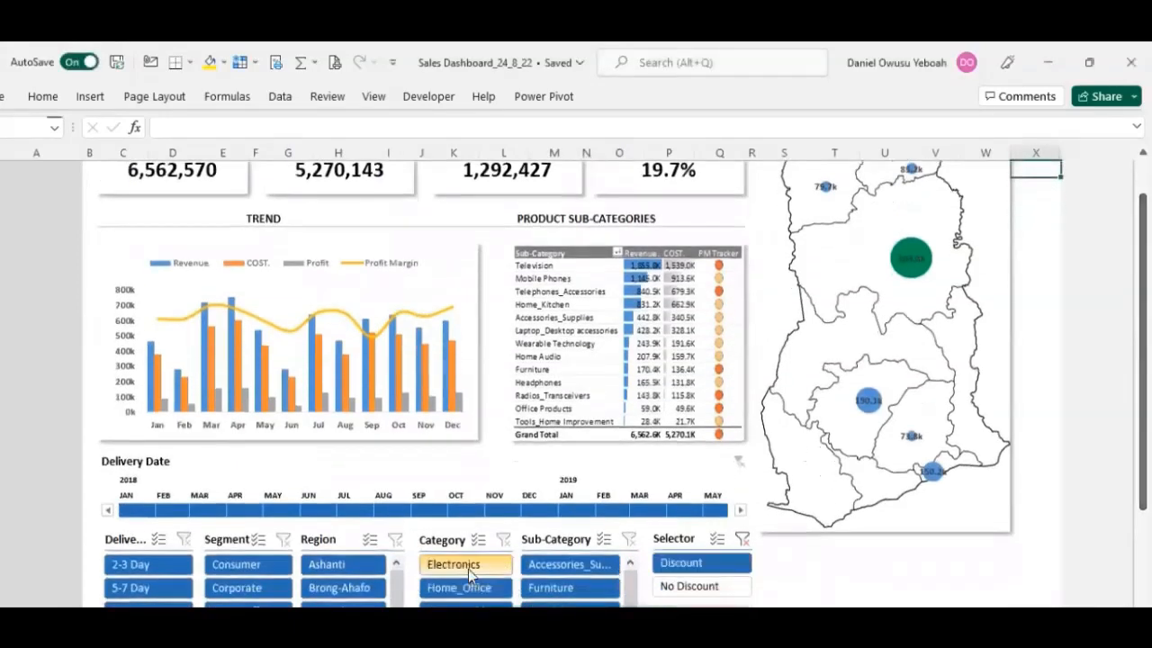
{"action": "left_click", "coordinate": [468, 568]}
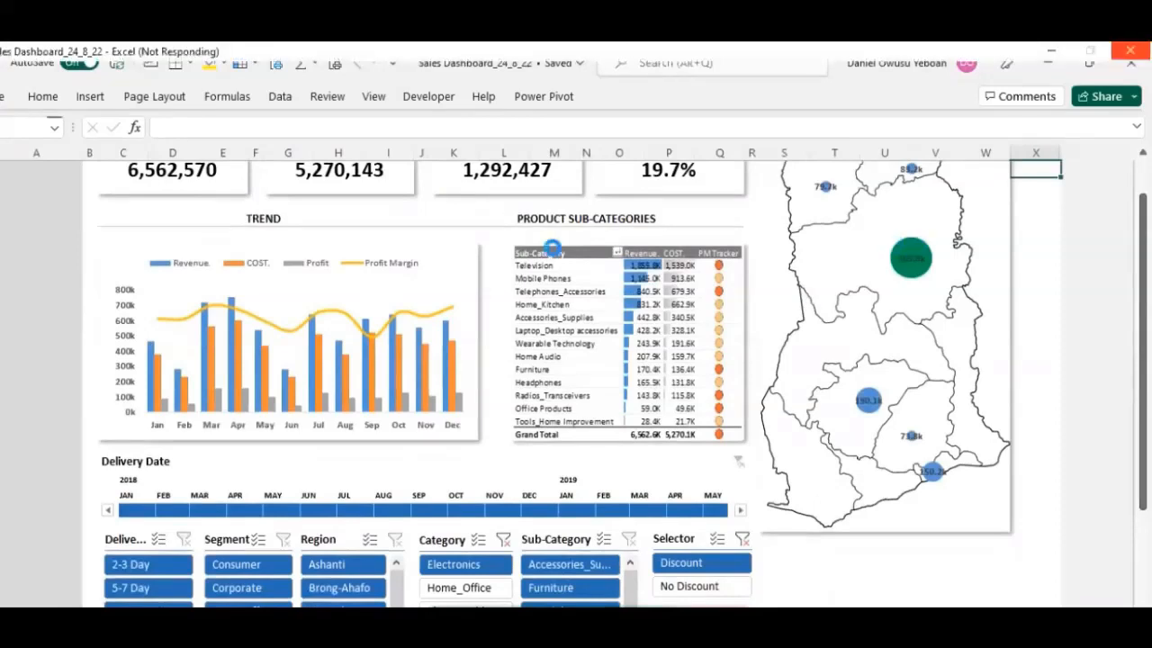
{"action": "scroll", "coordinate": [552, 247], "scroll_direction": "up", "scroll_amount": 1}
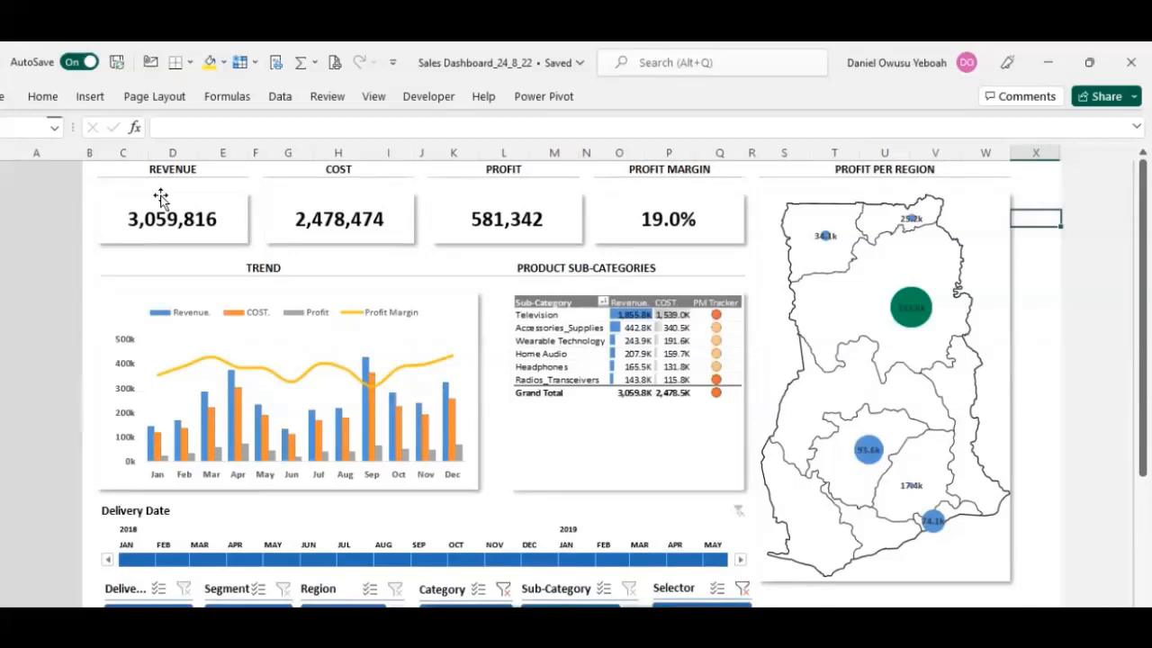
{"action": "left_click", "coordinate": [504, 590]}
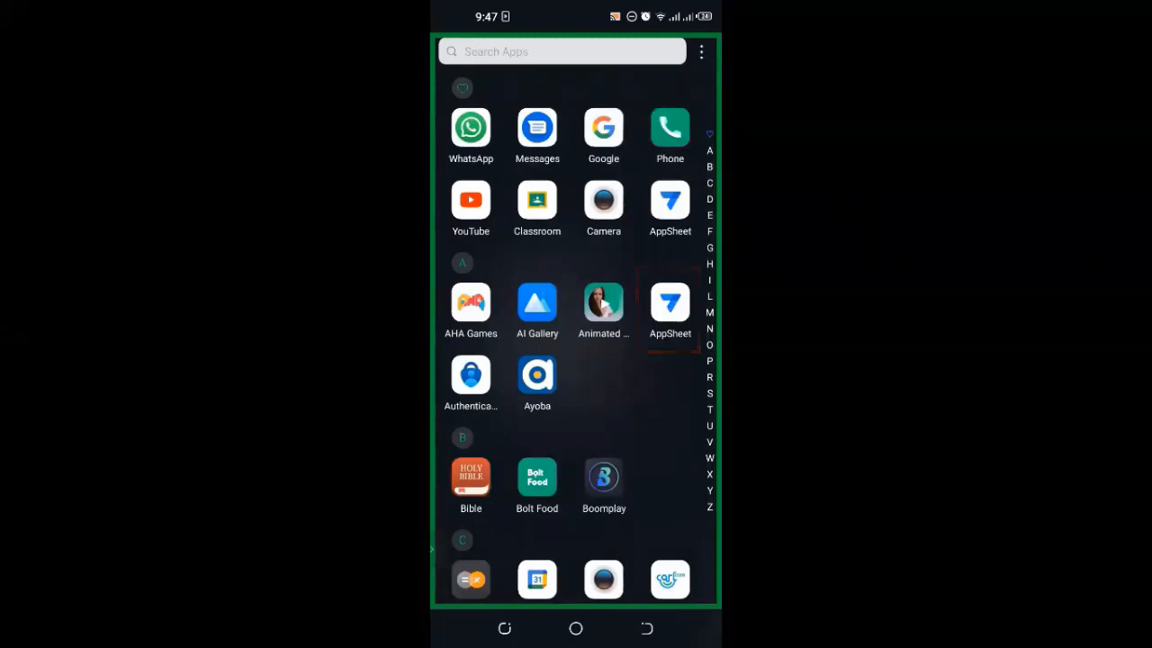
Step: Launch the sales app and browse the 2019 Transactions rows across Row ID, Order ID, delivery, product, price and discount columns
{"action": "left_click", "coordinate": [669, 302]}
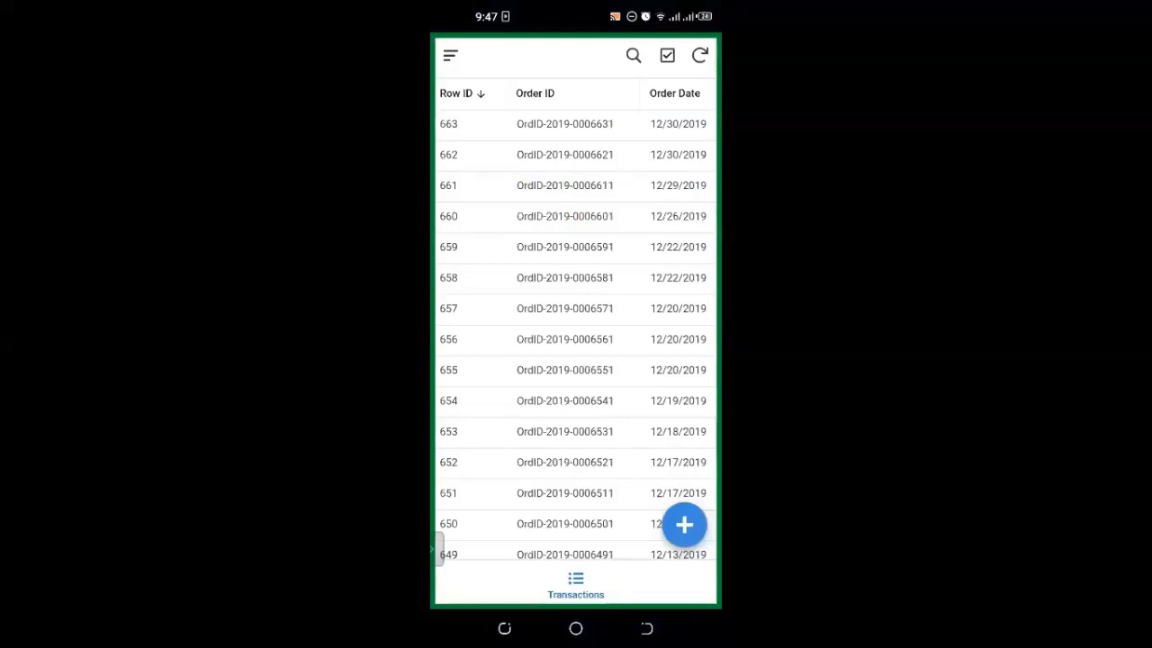
{"action": "scroll", "coordinate": [576, 342], "scroll_direction": "down", "scroll_amount": 1}
{"action": "scroll", "coordinate": [576, 342], "scroll_direction": "down", "scroll_amount": 5}
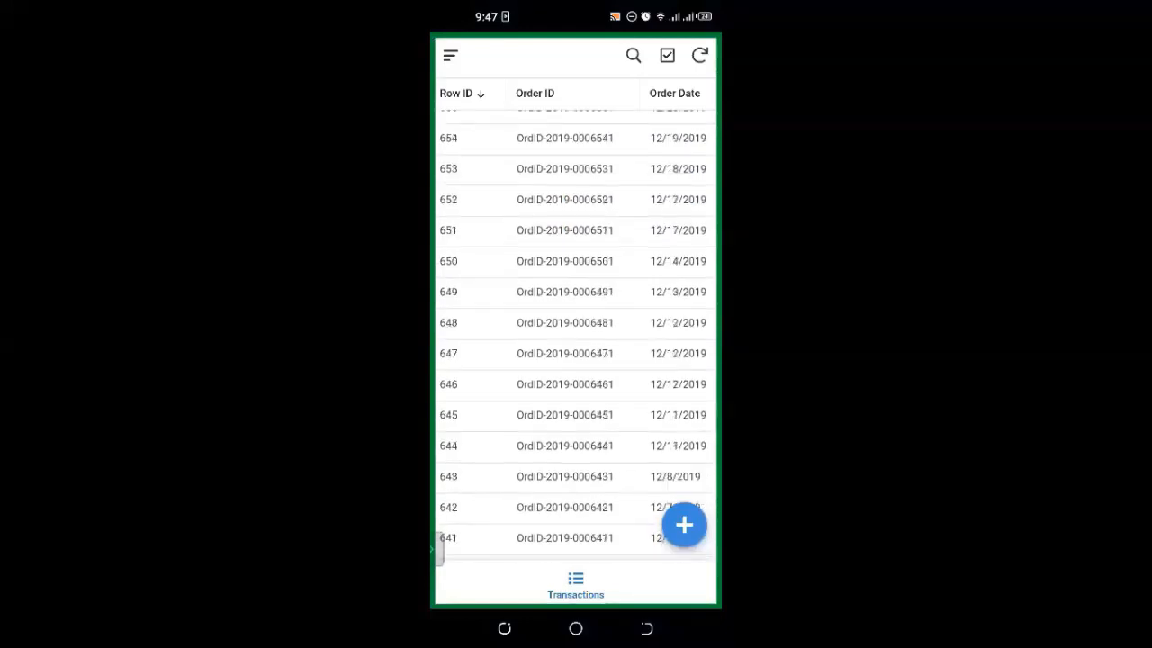
{"action": "scroll", "coordinate": [576, 343], "scroll_direction": "up", "scroll_amount": 5}
{"action": "scroll", "coordinate": [576, 342], "scroll_direction": "right", "scroll_amount": 2}
{"action": "scroll", "coordinate": [577, 342], "scroll_direction": "right", "scroll_amount": 2}
{"action": "scroll", "coordinate": [576, 342], "scroll_direction": "left", "scroll_amount": 5}
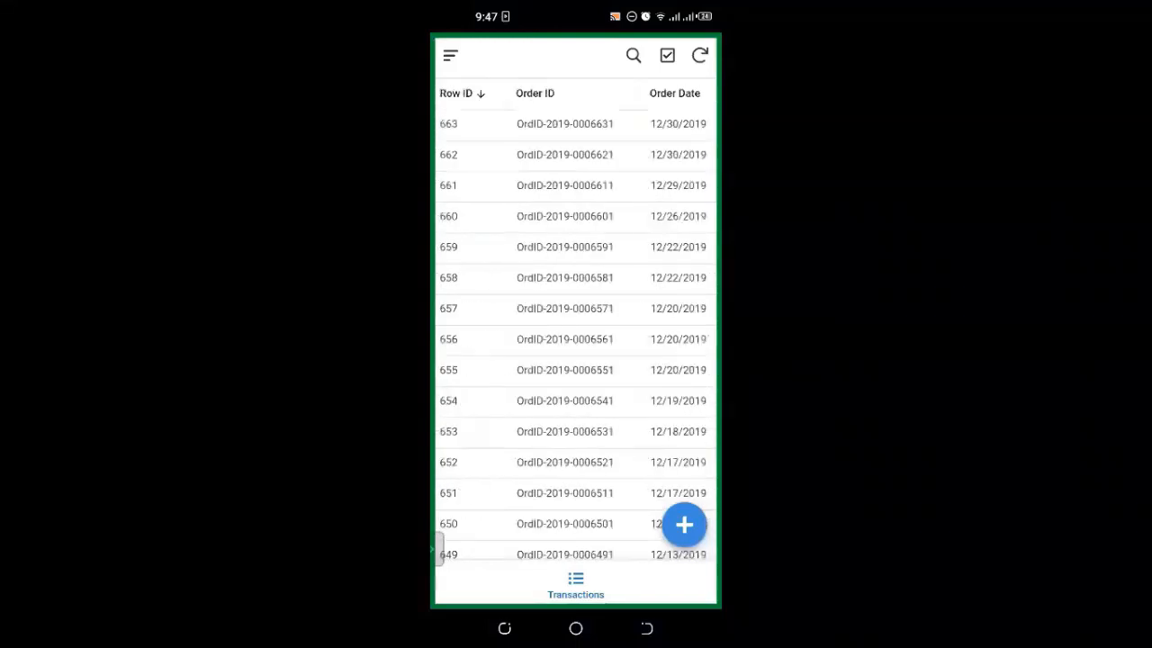
{"action": "scroll", "coordinate": [576, 342], "scroll_direction": "down", "scroll_amount": 1}
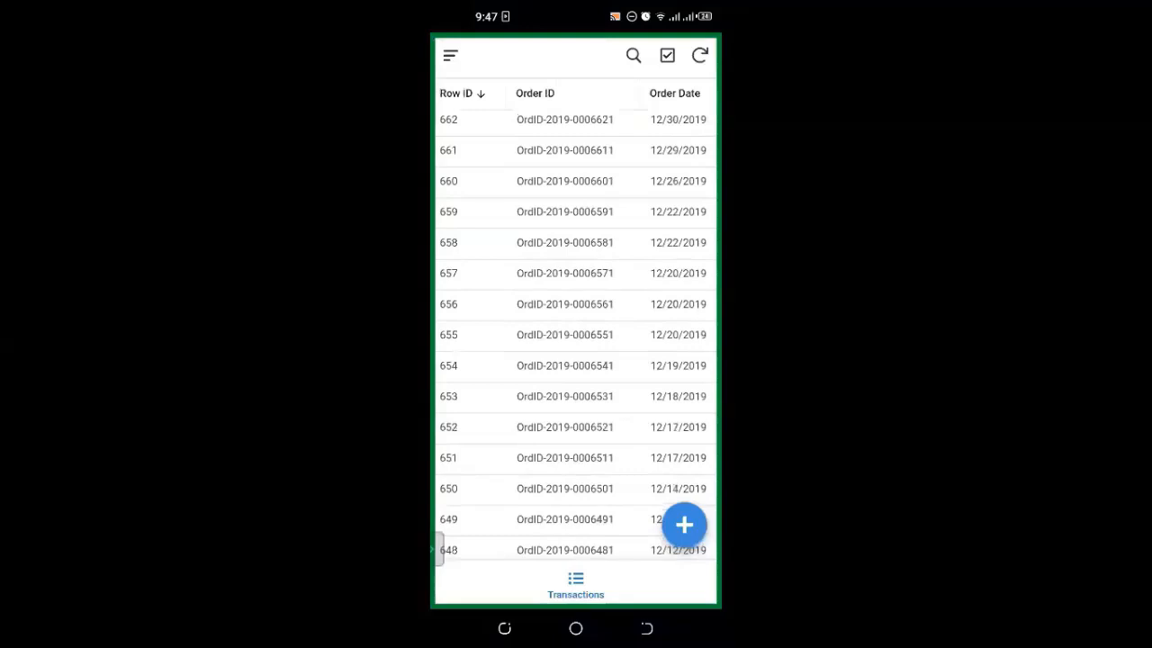
{"action": "scroll", "coordinate": [576, 342], "scroll_direction": "up", "scroll_amount": 1}
{"action": "scroll", "coordinate": [576, 315], "scroll_direction": "right", "scroll_amount": 2}
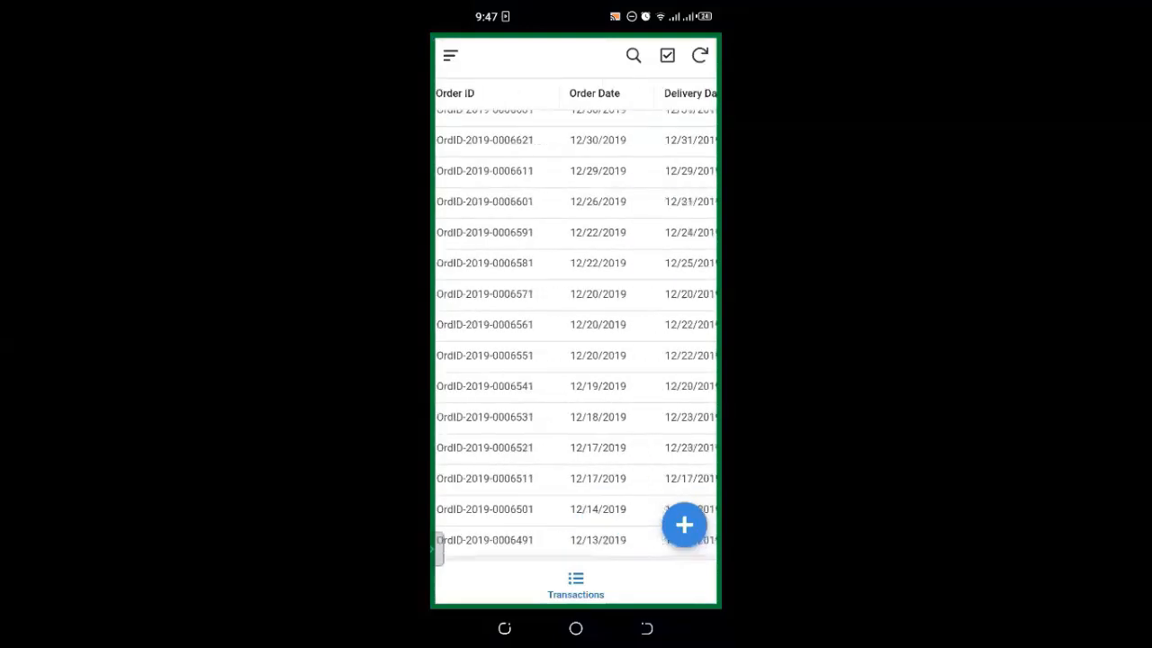
{"action": "scroll", "coordinate": [576, 315], "scroll_direction": "right", "scroll_amount": 5}
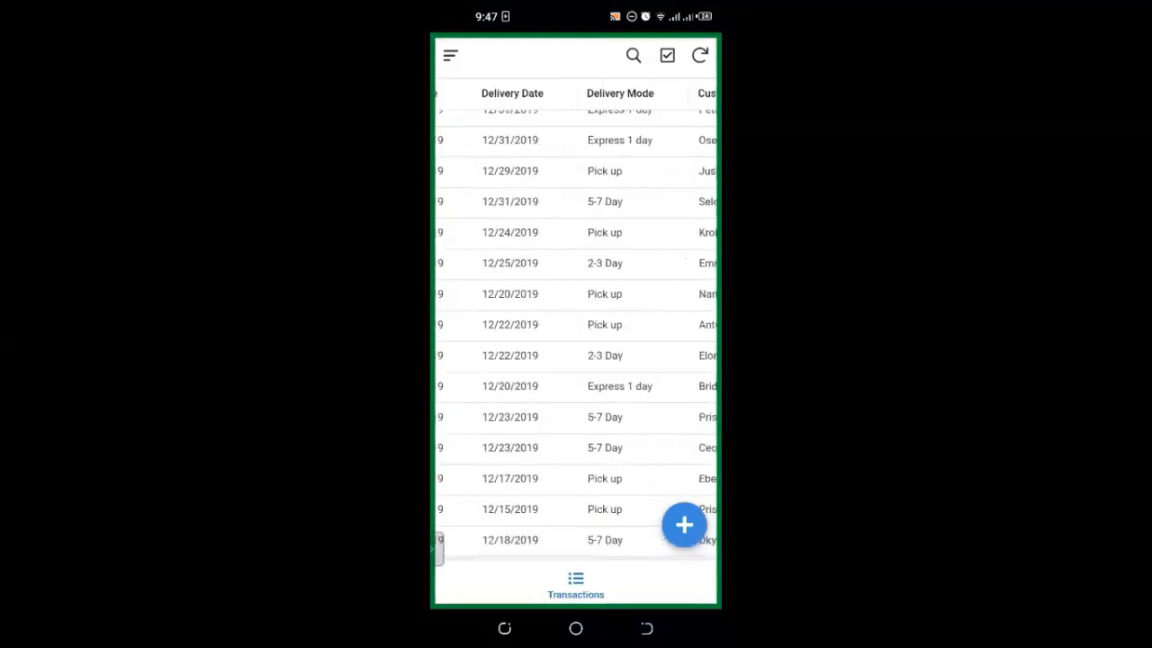
{"action": "scroll", "coordinate": [576, 315], "scroll_direction": "right", "scroll_amount": 4}
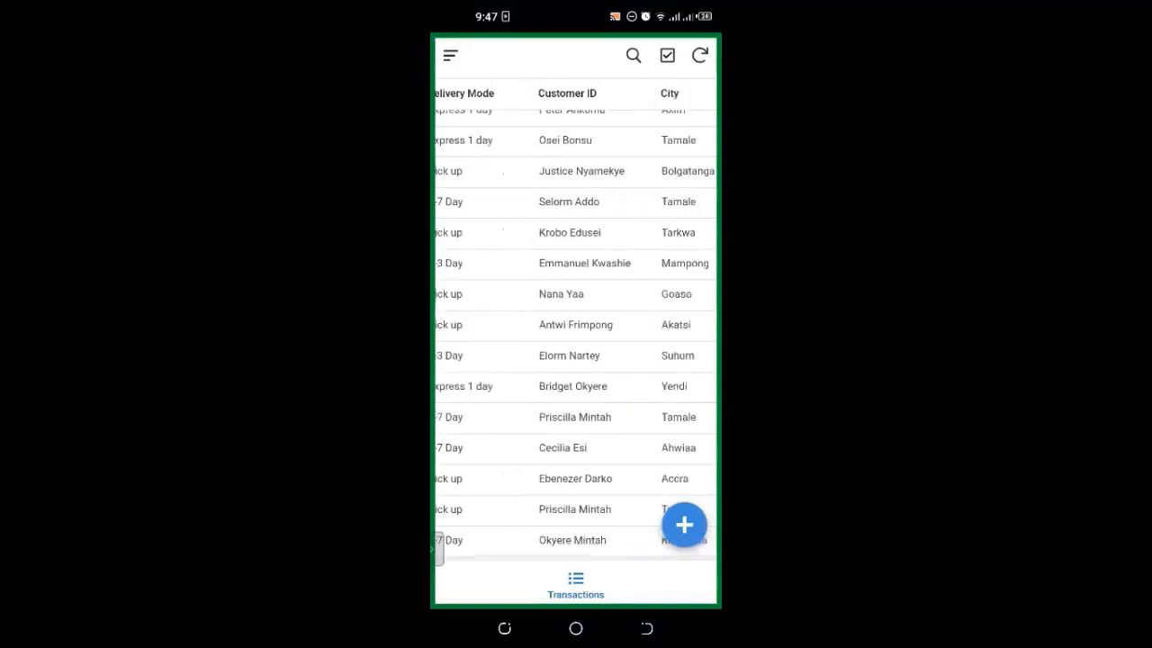
{"action": "scroll", "coordinate": [576, 315], "scroll_direction": "right", "scroll_amount": 5}
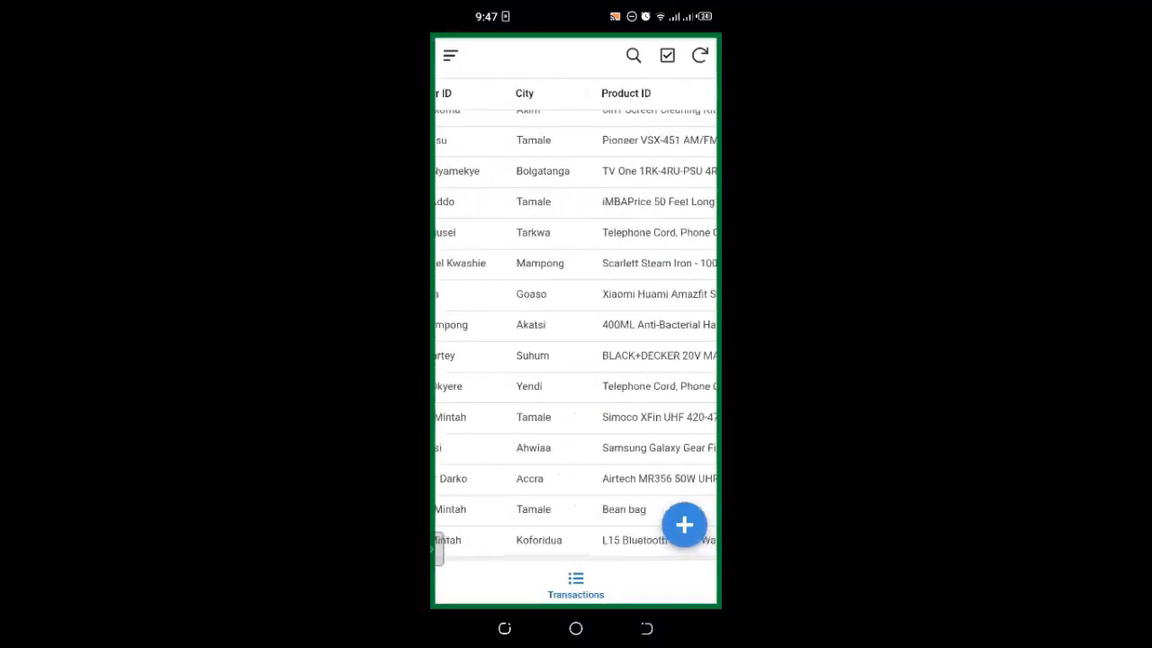
{"action": "scroll", "coordinate": [576, 315], "scroll_direction": "right", "scroll_amount": 3}
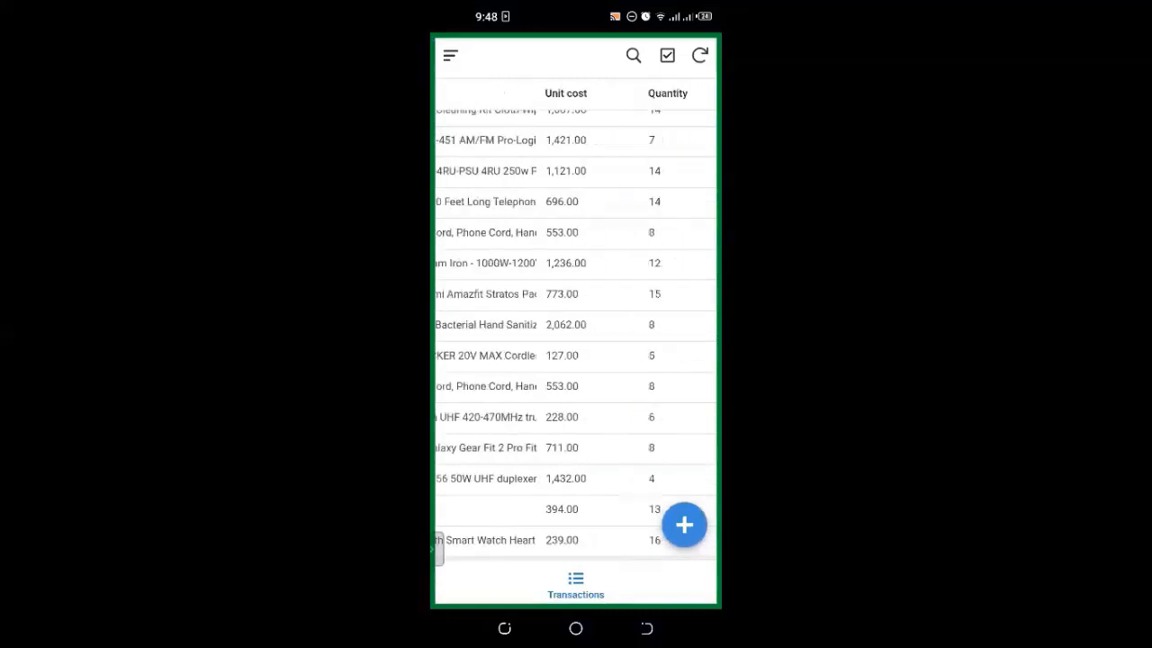
{"action": "scroll", "coordinate": [577, 315], "scroll_direction": "right", "scroll_amount": 4}
{"action": "scroll", "coordinate": [576, 316], "scroll_direction": "right", "scroll_amount": 2}
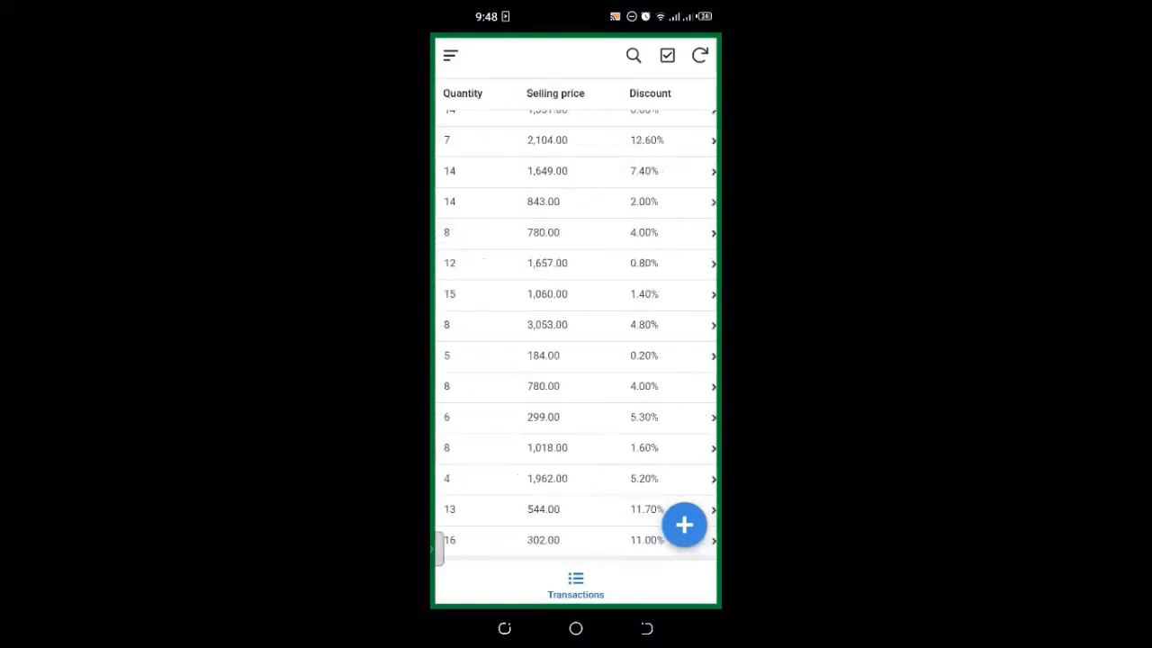
{"action": "scroll", "coordinate": [576, 315], "scroll_direction": "left", "scroll_amount": 8}
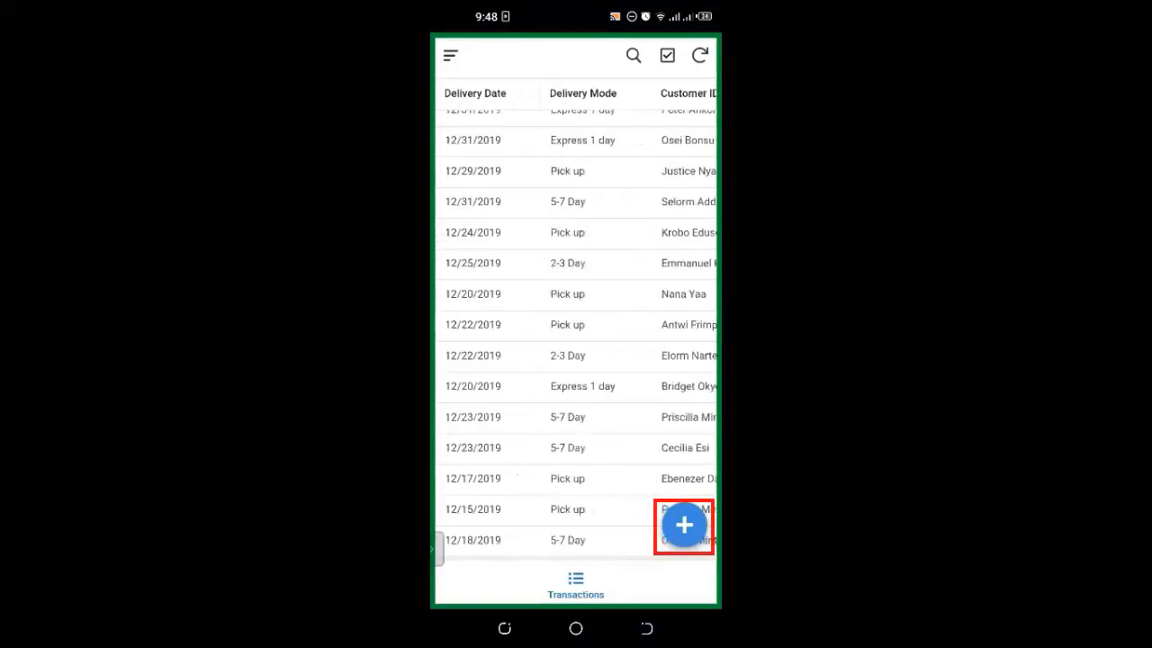
{"action": "scroll", "coordinate": [576, 315], "scroll_direction": "left", "scroll_amount": 5}
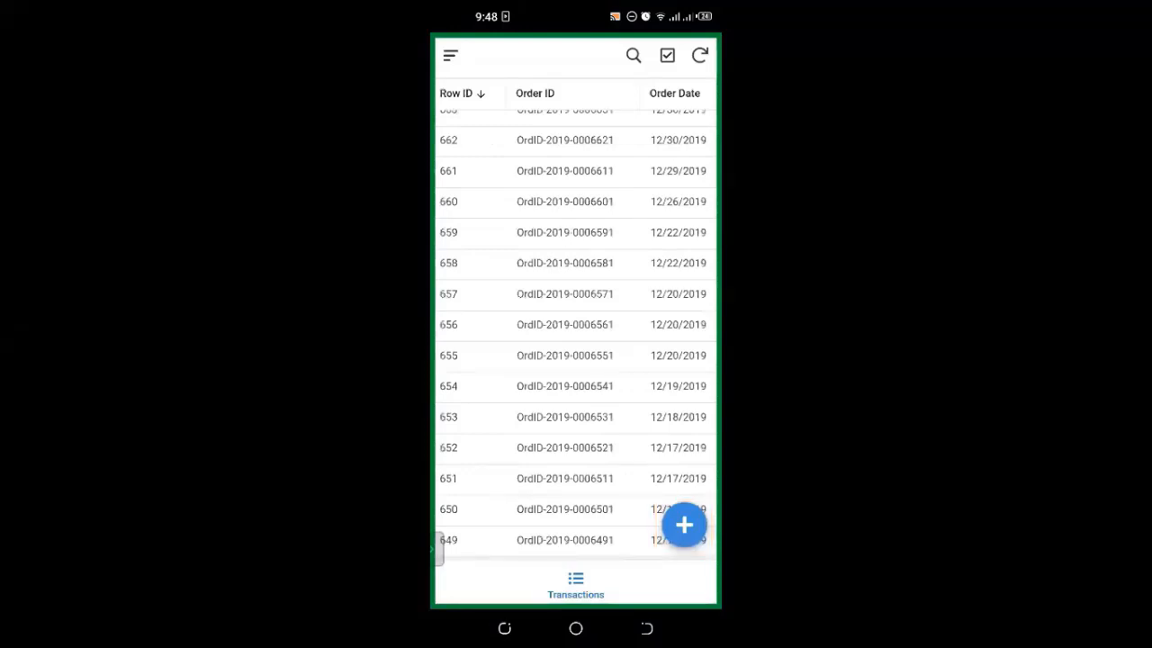
Step: Add a new transaction (Row ID 664) with Pick up as the delivery mode
{"action": "left_click", "coordinate": [685, 525]}
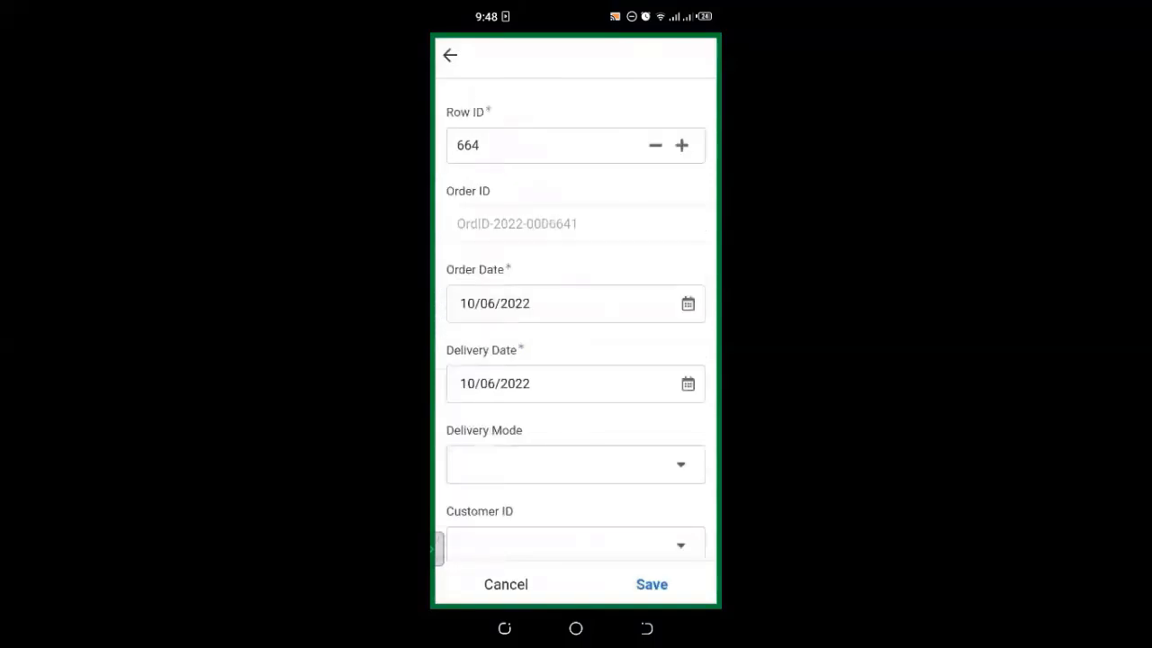
{"action": "scroll", "coordinate": [576, 360], "scroll_direction": "down", "scroll_amount": 2}
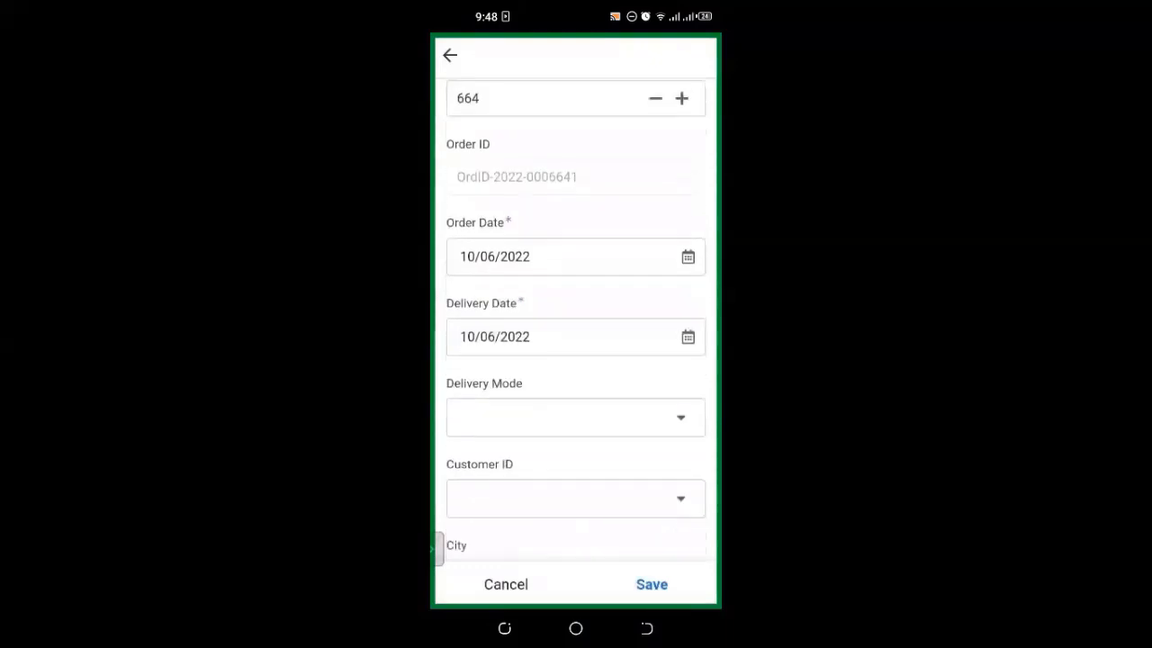
{"action": "scroll", "coordinate": [576, 360], "scroll_direction": "down", "scroll_amount": 3}
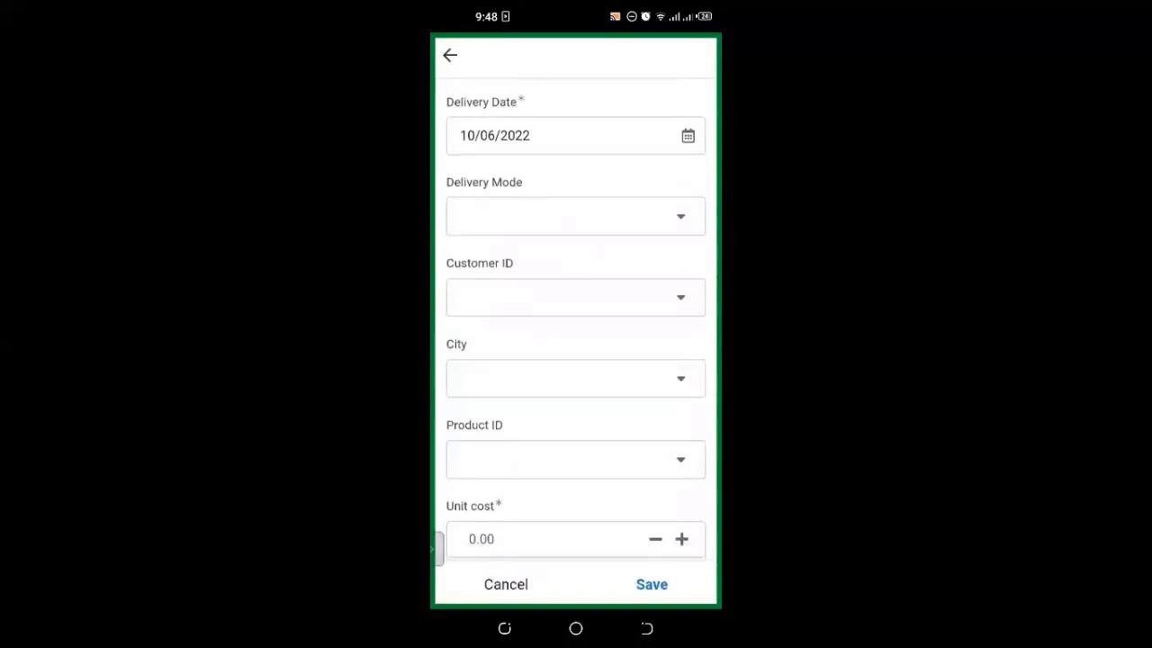
{"action": "left_click", "coordinate": [576, 216]}
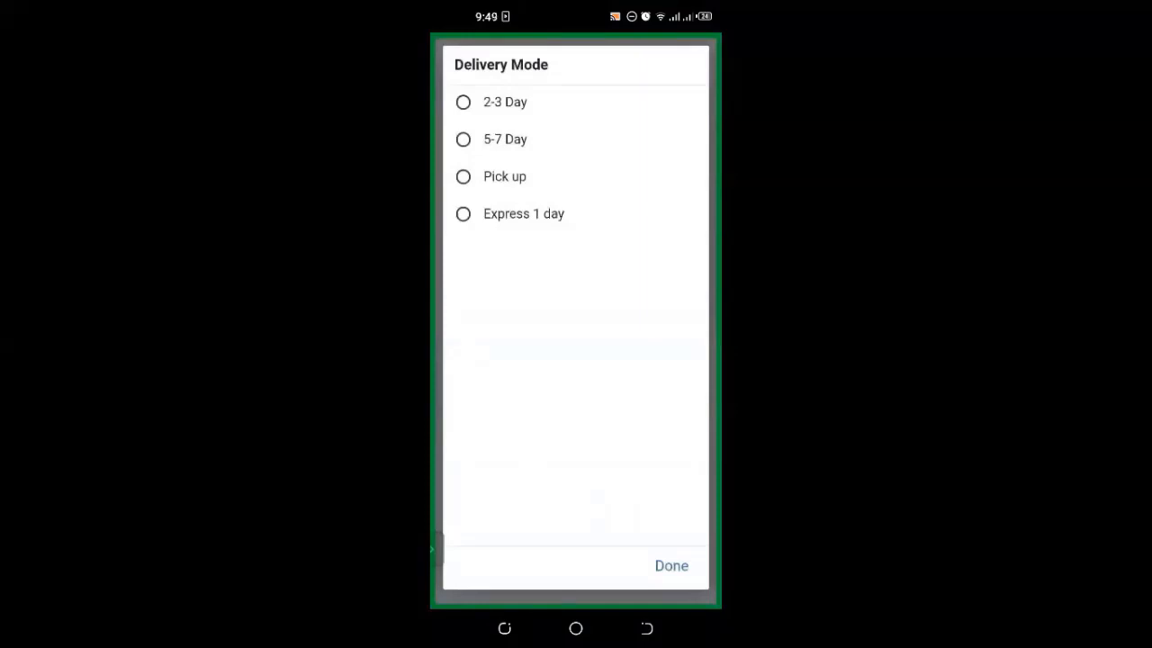
{"action": "left_click", "coordinate": [504, 177]}
{"action": "left_click", "coordinate": [672, 565]}
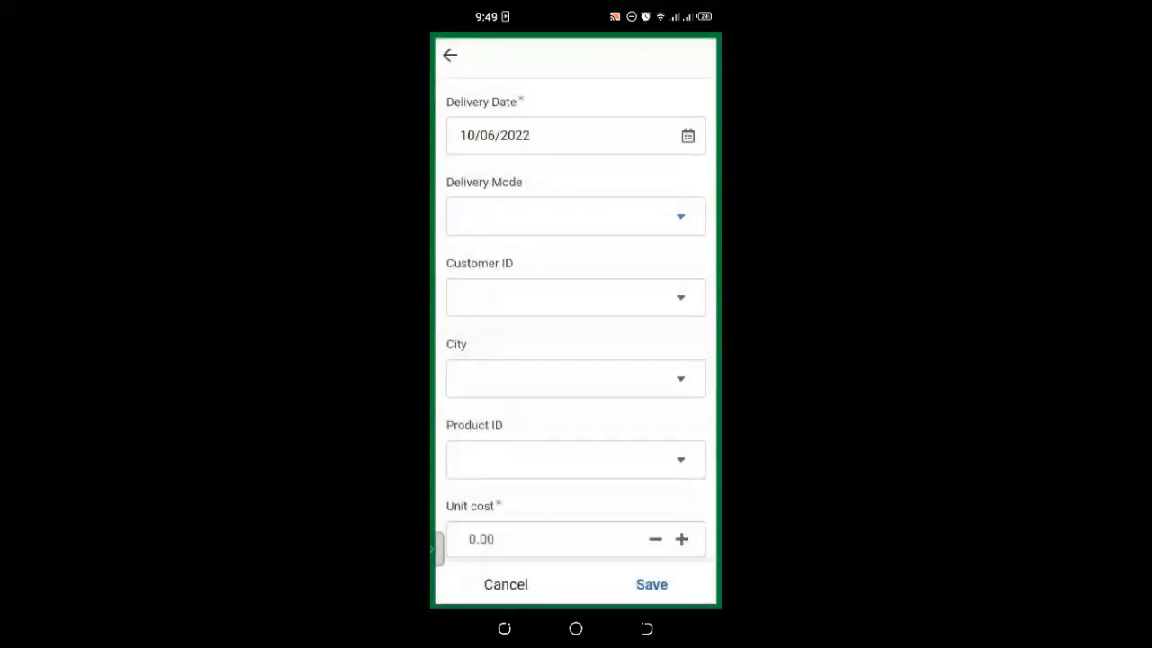
Step: Choose a customer, city Cape Coast and the red 256 GB Apple iphone 8 plus product
{"action": "left_click", "coordinate": [576, 252]}
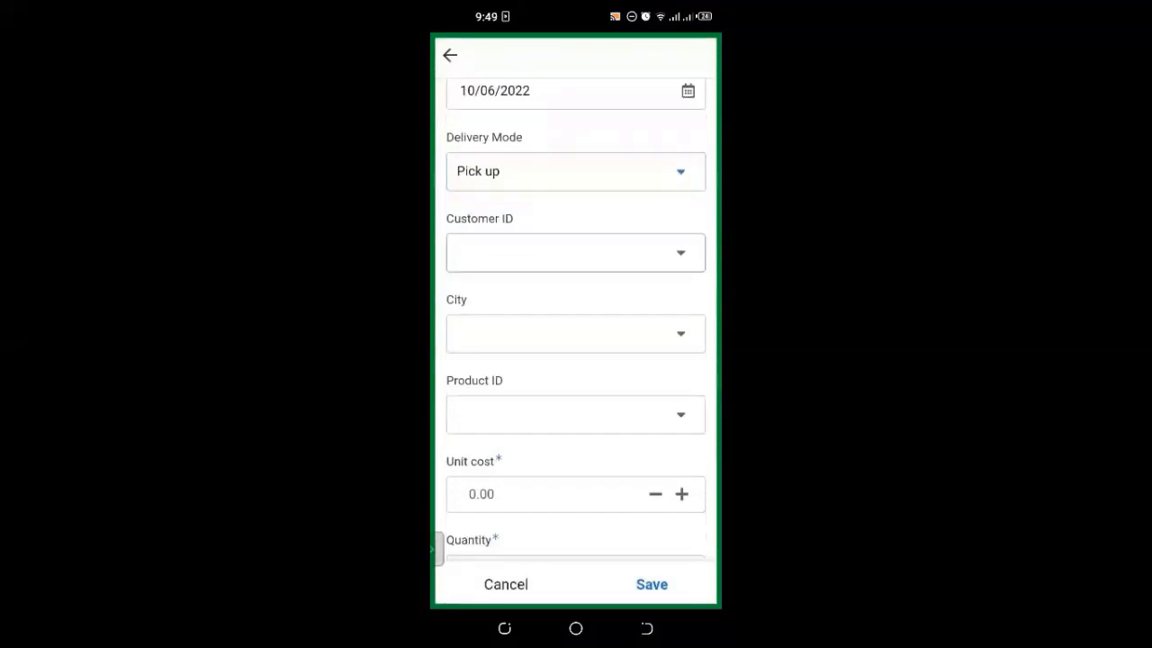
{"action": "left_click", "coordinate": [521, 180]}
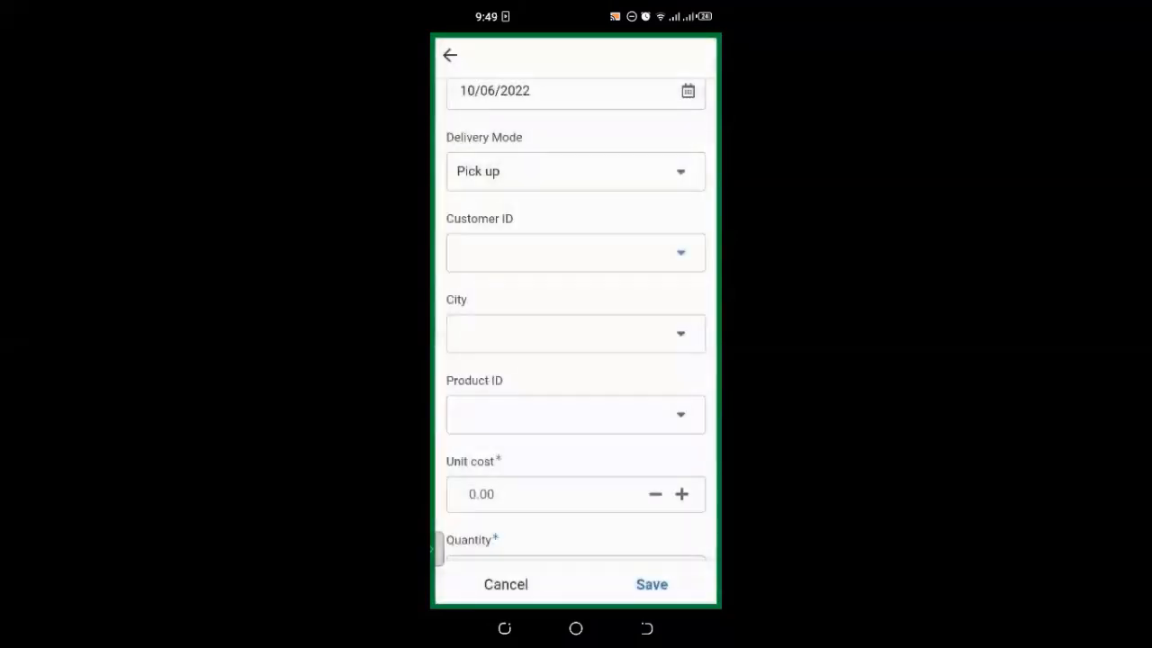
{"action": "left_click", "coordinate": [576, 271]}
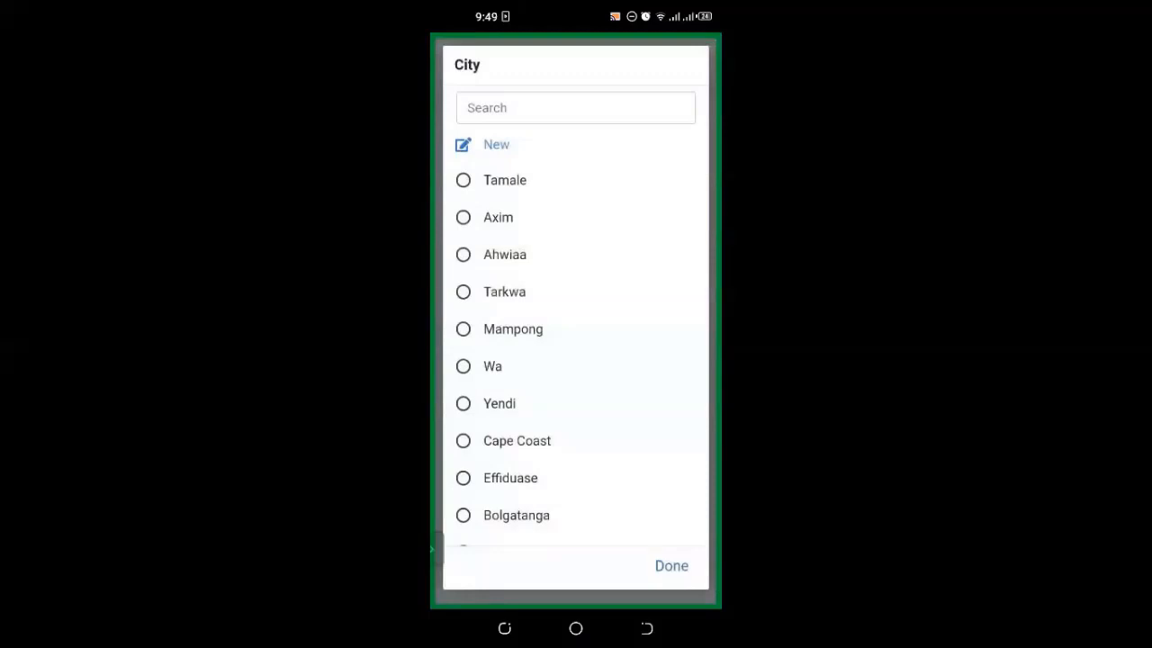
{"action": "left_click", "coordinate": [518, 441]}
{"action": "scroll", "coordinate": [577, 360], "scroll_direction": "down", "scroll_amount": 1}
{"action": "left_click", "coordinate": [577, 282]}
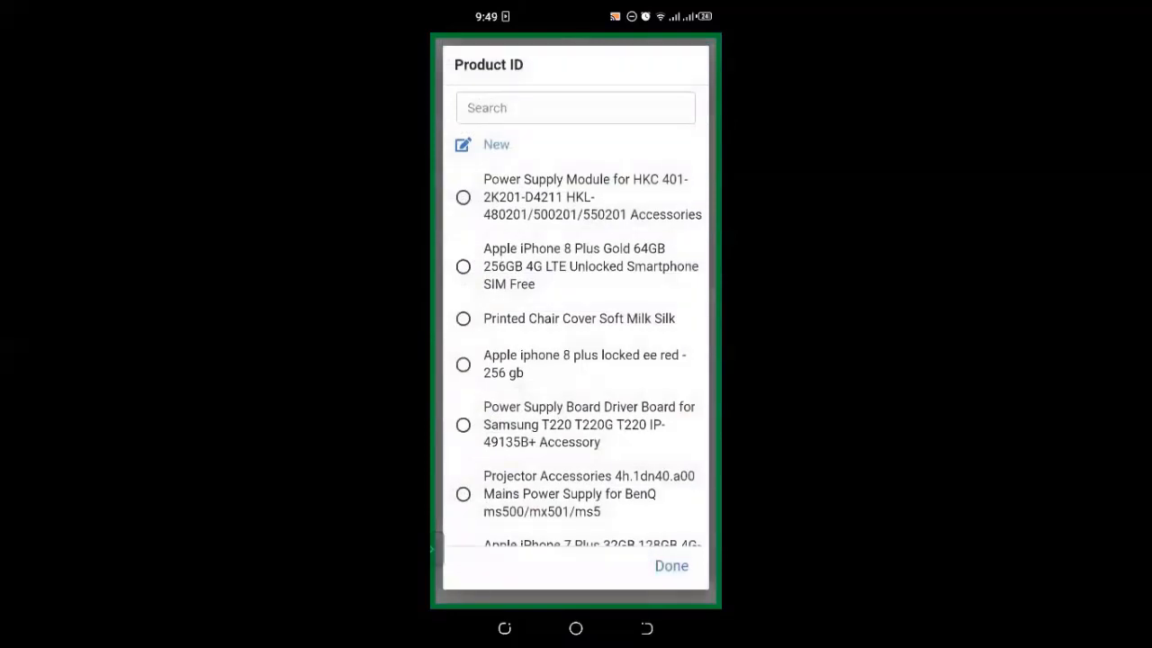
{"action": "left_click", "coordinate": [576, 363]}
{"action": "scroll", "coordinate": [576, 360], "scroll_direction": "down", "scroll_amount": 1}
{"action": "left_click", "coordinate": [547, 328]}
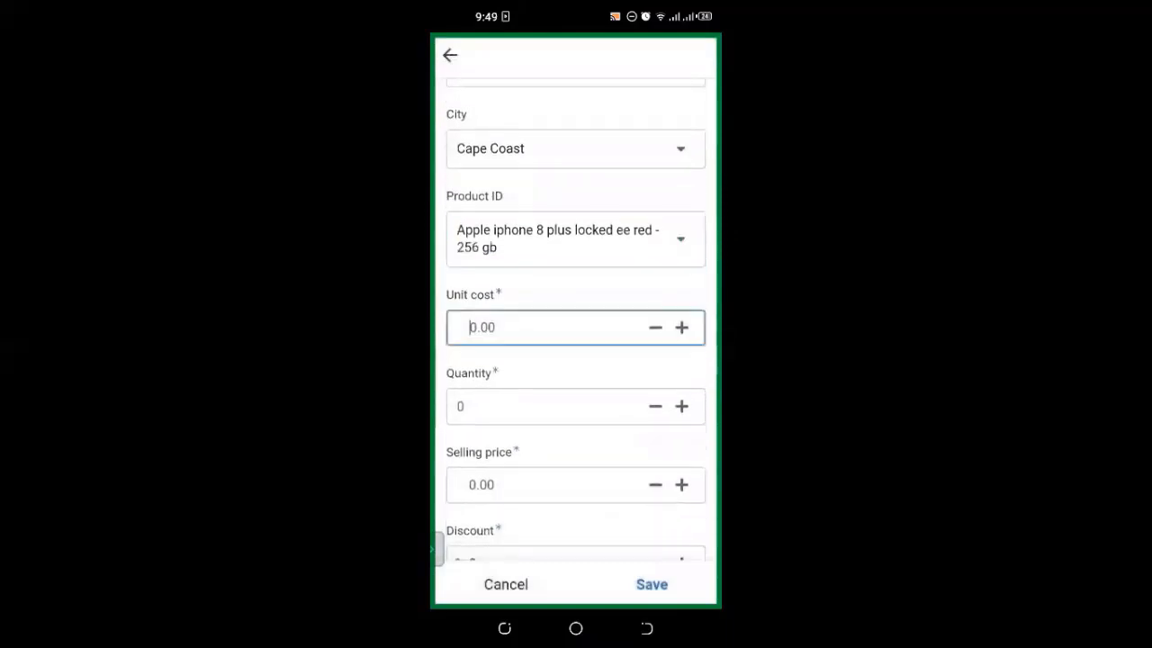
Step: Enter unit cost 2000, quantity 150 and selling price 2100 on the new order
{"action": "type", "text": "2000"}
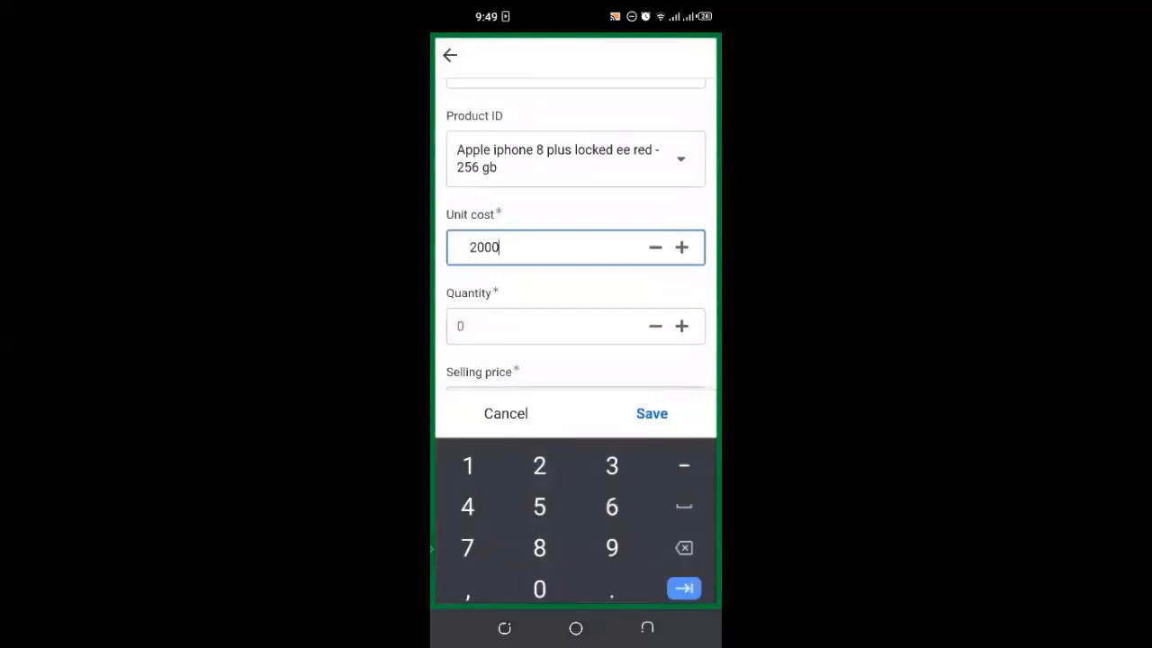
{"action": "left_click", "coordinate": [547, 326]}
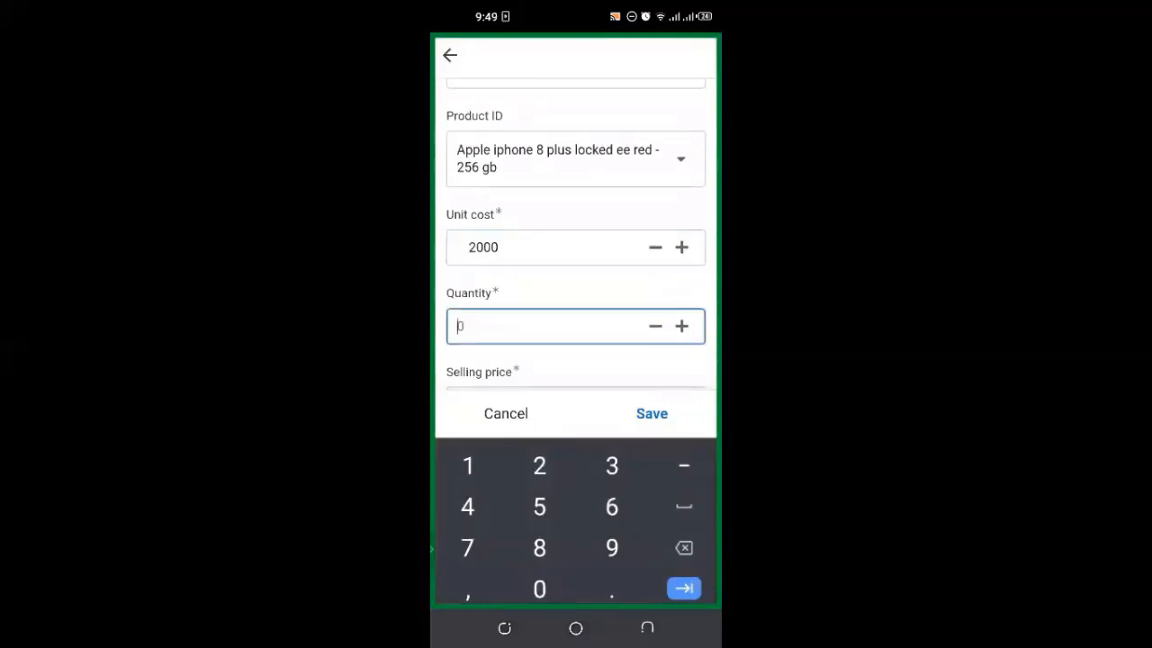
{"action": "type", "text": "150"}
{"action": "left_click", "coordinate": [548, 350]}
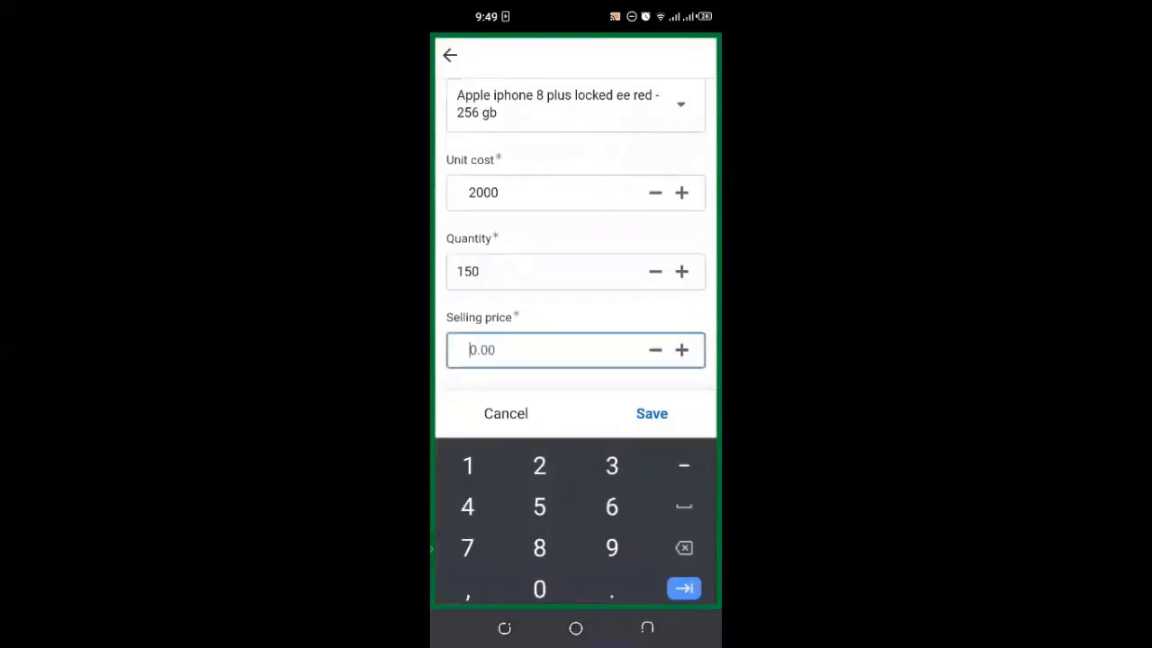
{"action": "type", "text": "2100"}
Step: Change the discount from 0 to 2% and save the order
{"action": "scroll", "coordinate": [576, 270], "scroll_direction": "down", "scroll_amount": 1}
{"action": "left_click", "coordinate": [547, 345]}
{"action": "key", "text": "BackSpace"}
{"action": "type", "text": "2"}
{"action": "key", "text": "Escape"}
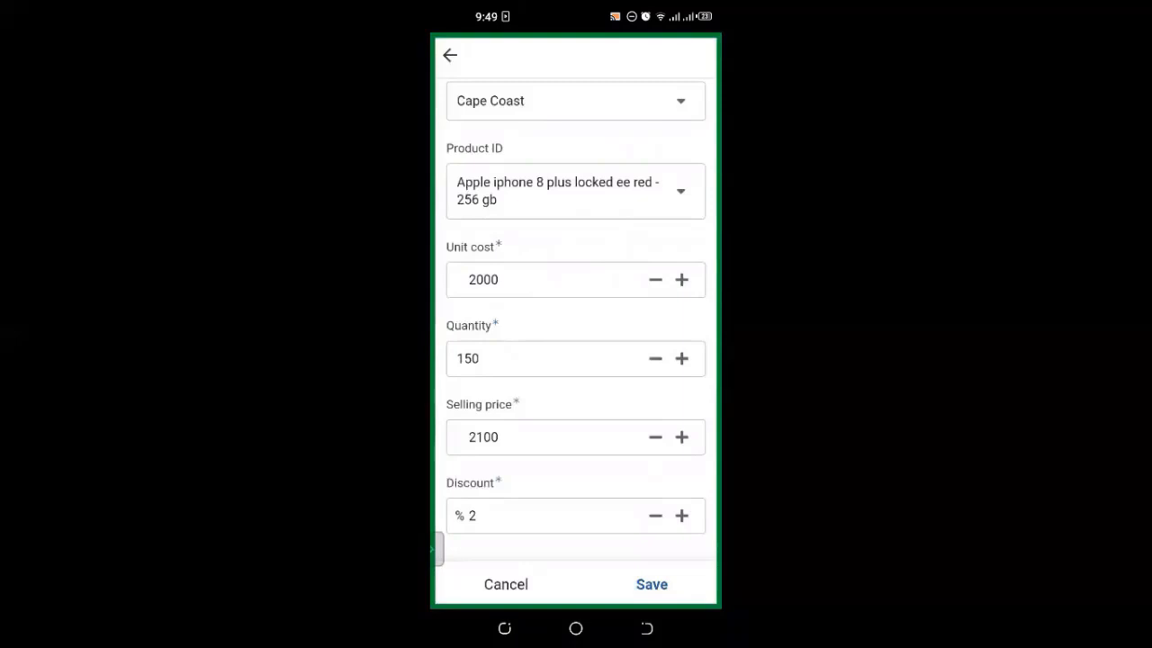
{"action": "left_click", "coordinate": [652, 584]}
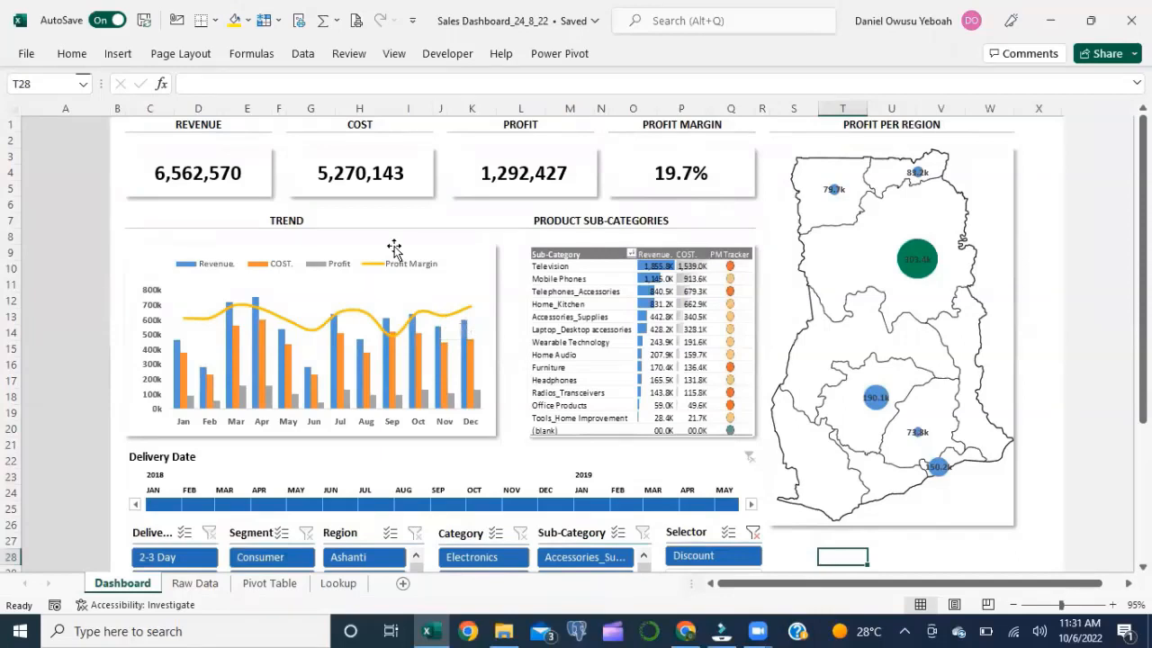
Step: Run Refresh All on the Sales Dashboard workbook's data connections
{"action": "left_click", "coordinate": [303, 54]}
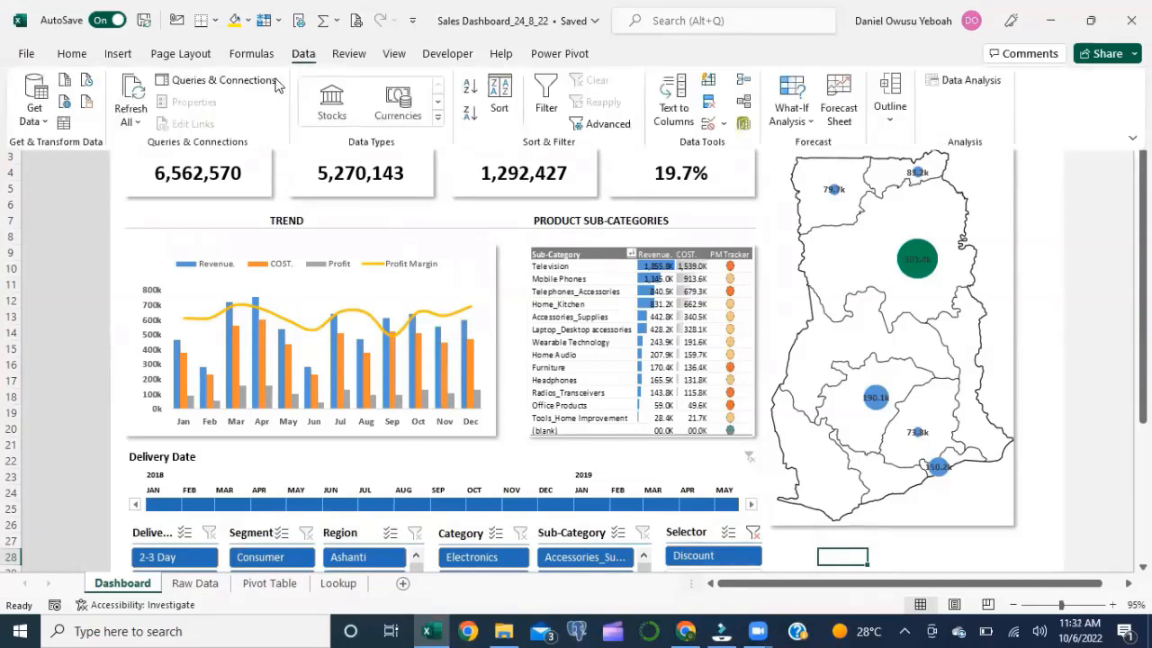
{"action": "left_click", "coordinate": [131, 120]}
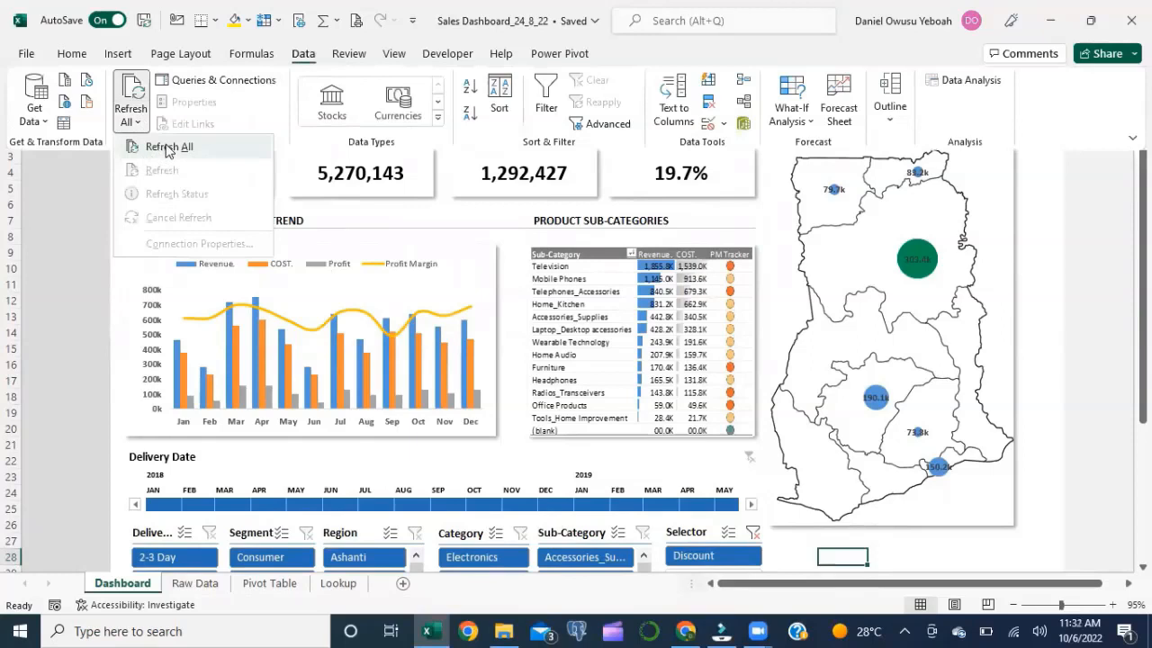
{"action": "left_click", "coordinate": [167, 148]}
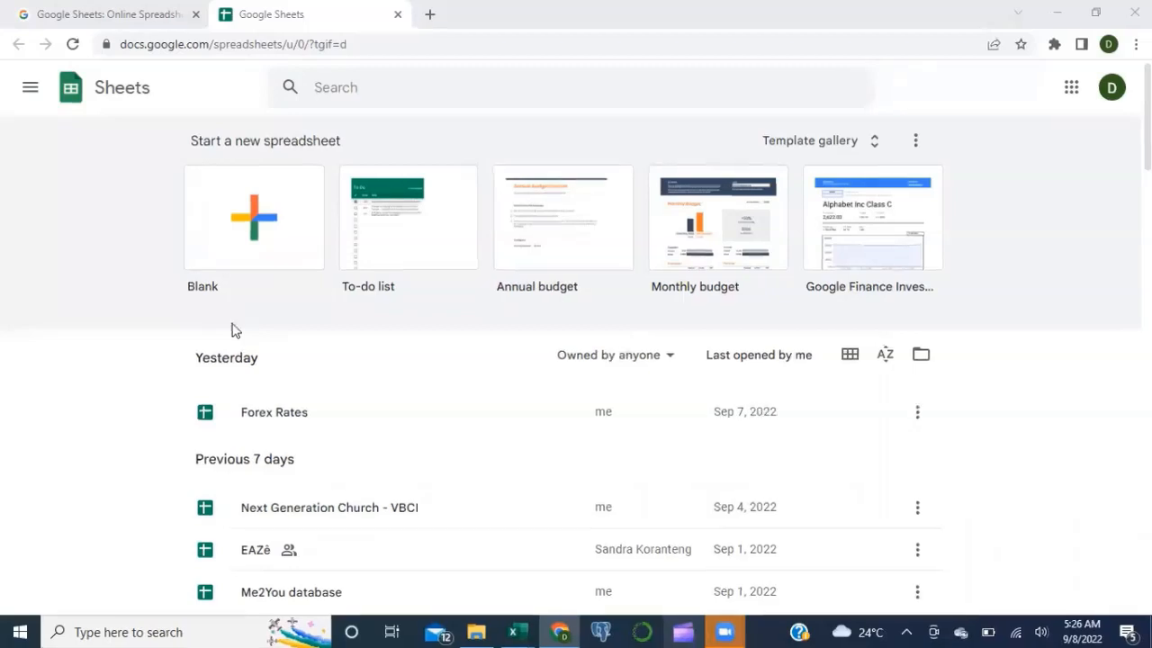
Step: Create a blank spreadsheet from the Google Sheets home page
{"action": "left_click", "coordinate": [265, 252]}
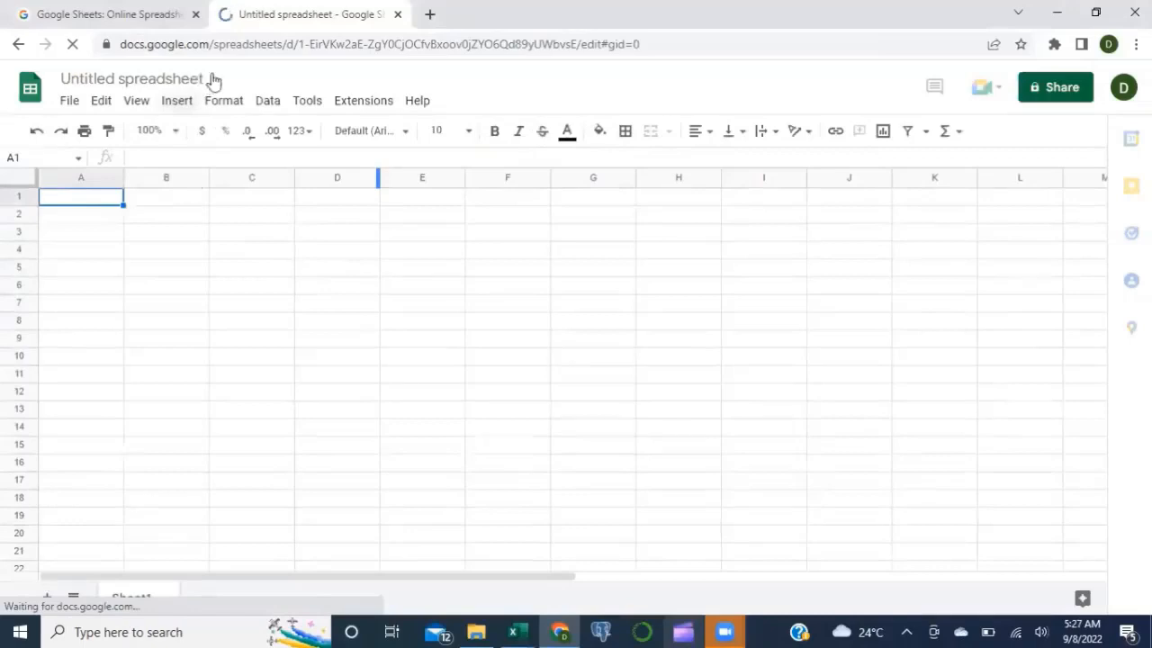
Step: Rename the Untitled spreadsheet to 'ABC Sales App'
{"action": "left_click", "coordinate": [211, 76]}
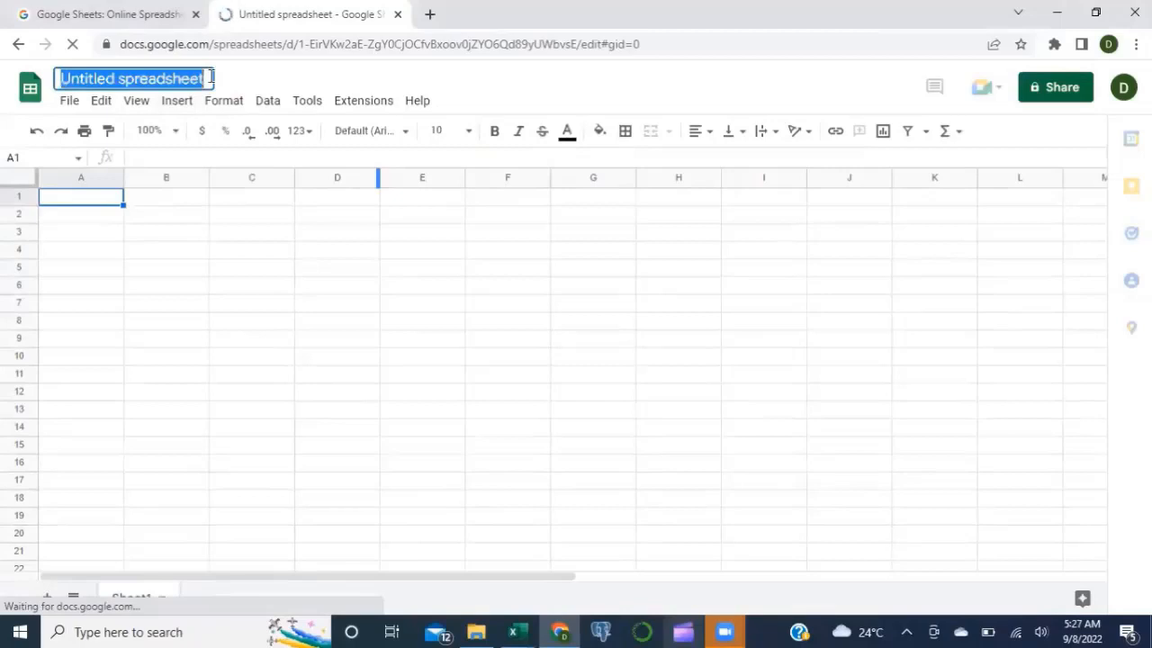
{"action": "key", "text": "BackSpace"}
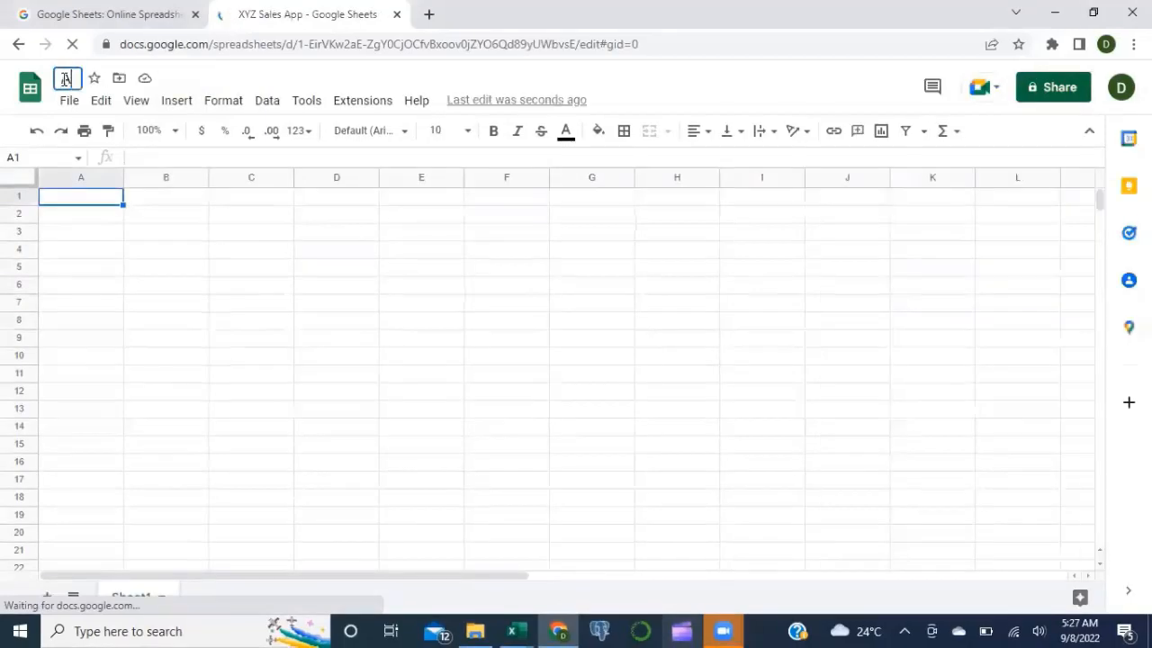
{"action": "type", "text": "ABC"}
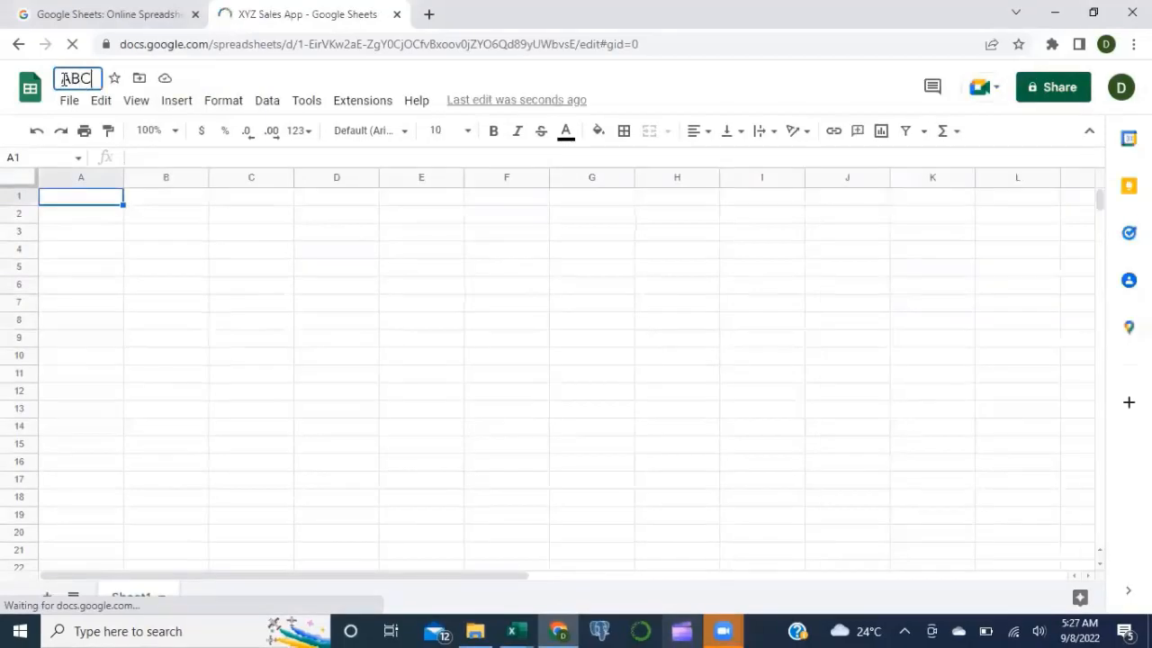
{"action": "type", "text": " Sales App"}
{"action": "key", "text": "Return"}
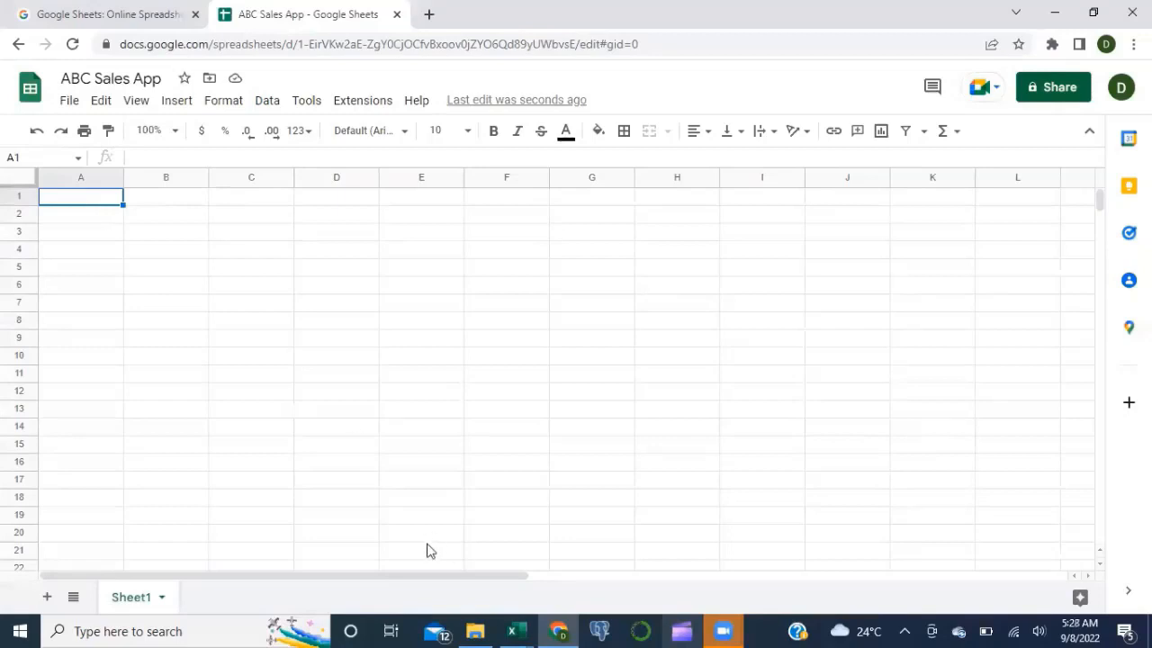
Step: Copy the whole Transactions table (columns A–L, Row IDs 1–667) from the Sales App Data workbook
{"action": "left_click", "coordinate": [511, 631]}
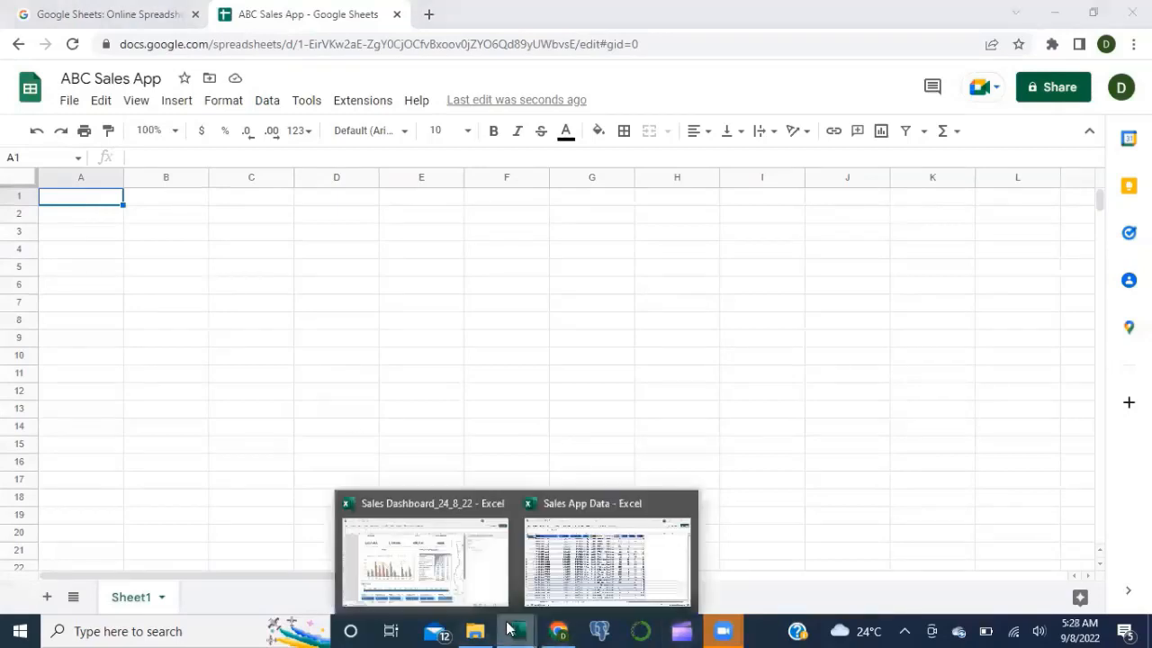
{"action": "left_click", "coordinate": [555, 561]}
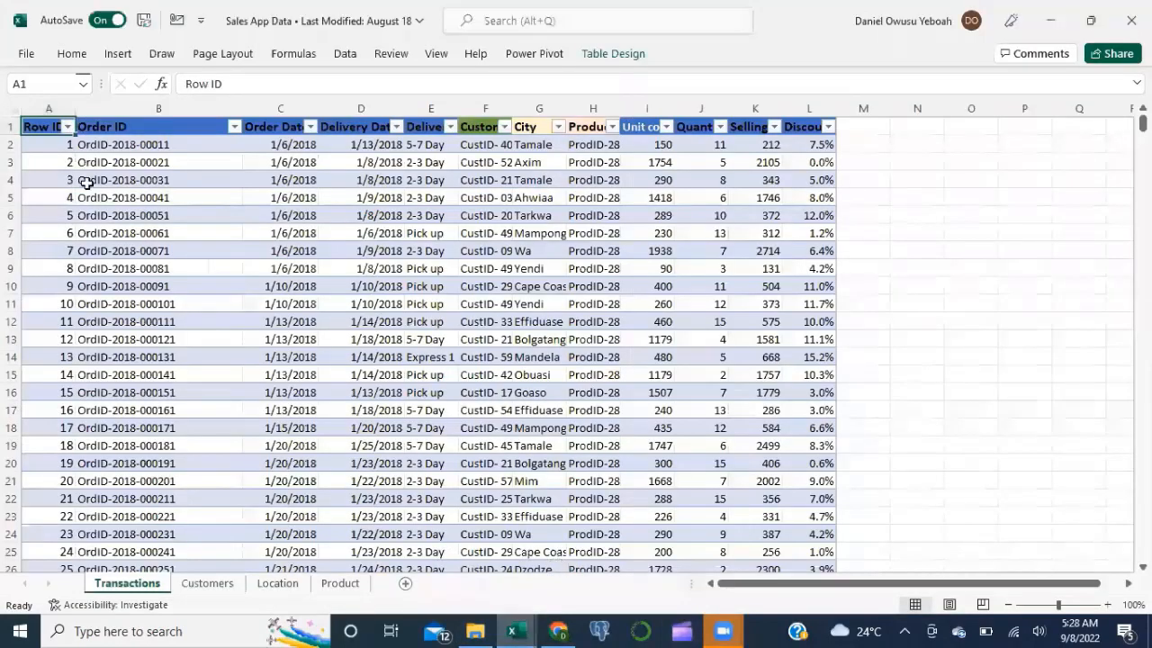
{"action": "key", "text": "shift+Right"}
{"action": "key", "text": "shift+Right"}
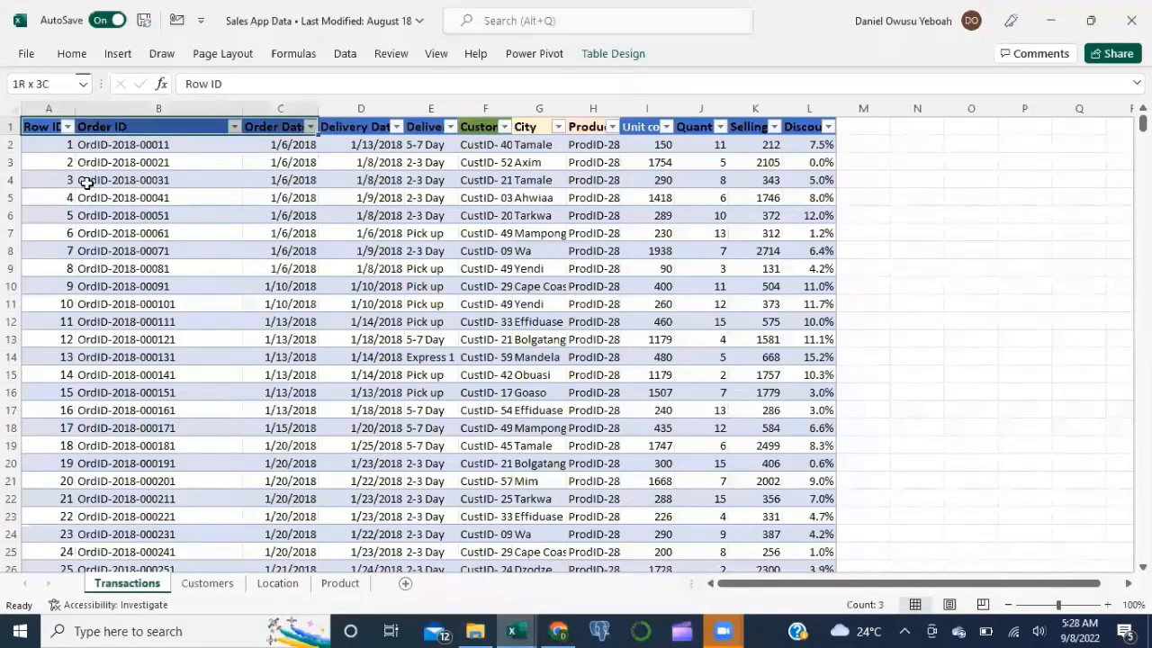
{"action": "key", "text": "ctrl+shift+Right"}
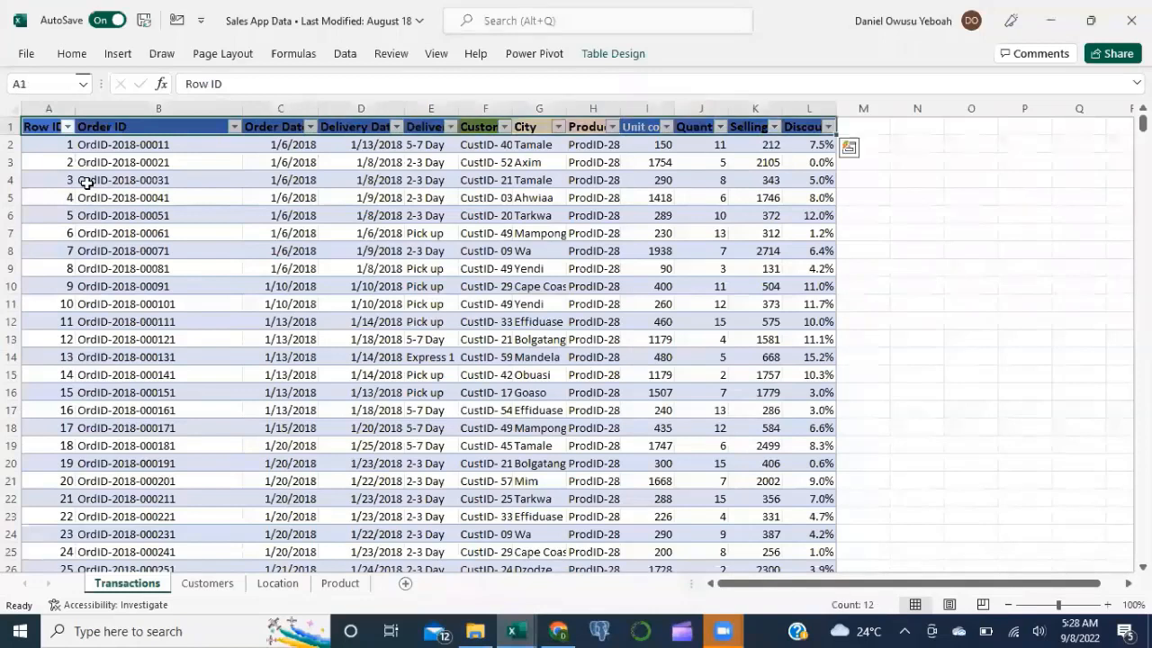
{"action": "key", "text": "ctrl+shift+Down"}
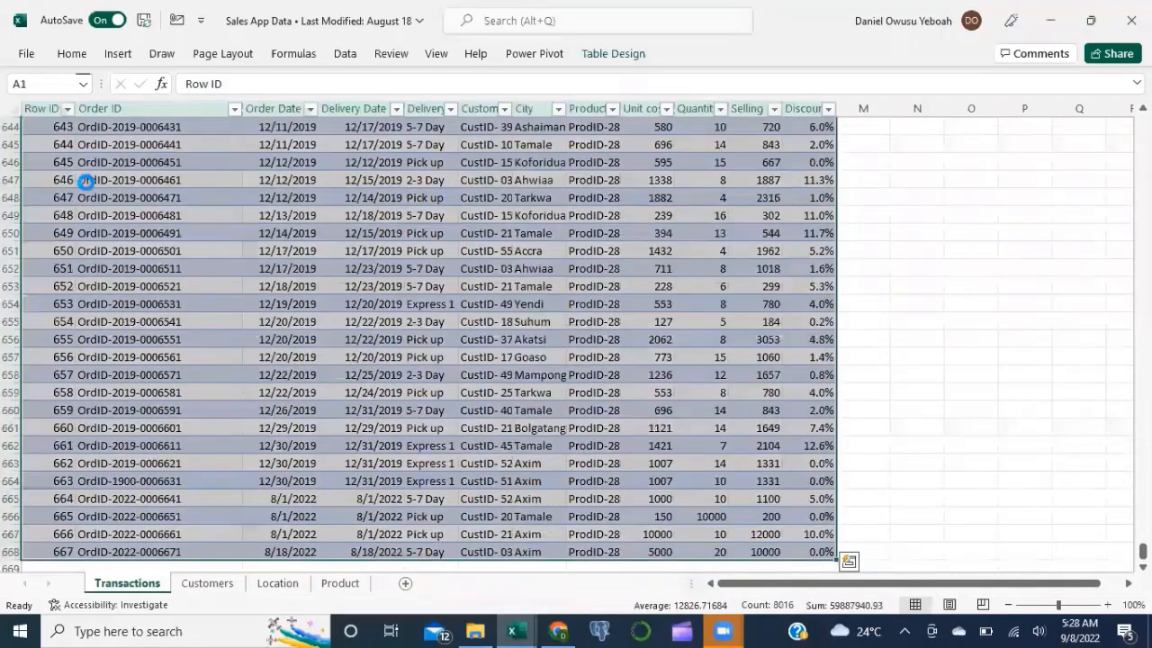
{"action": "key", "text": "ctrl+c"}
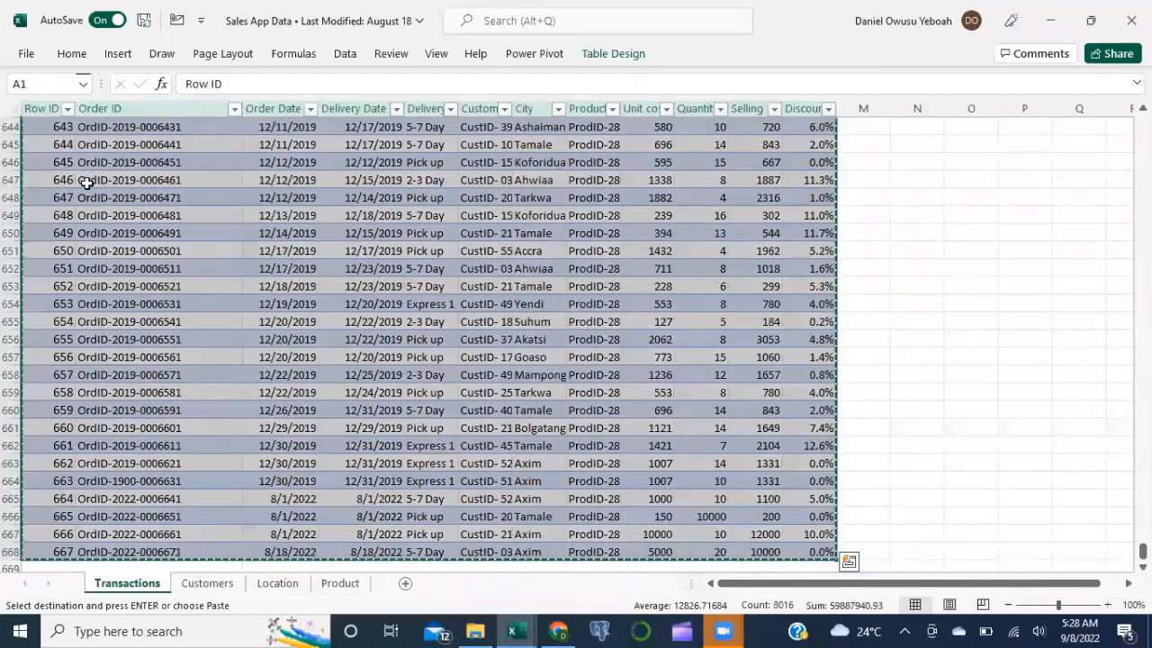
{"action": "key", "text": "alt+Tab"}
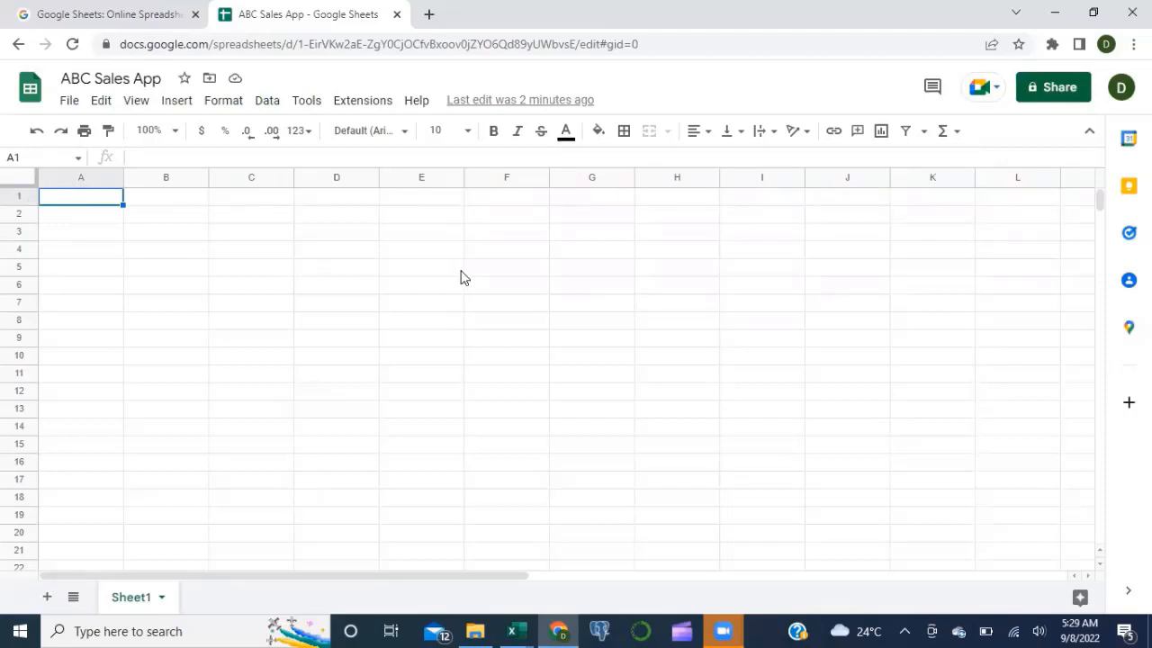
Step: Paste the transactions data into Sheet1 starting at cell A1
{"action": "key", "text": "ctrl+shift+v"}
{"action": "left_click", "coordinate": [323, 239]}
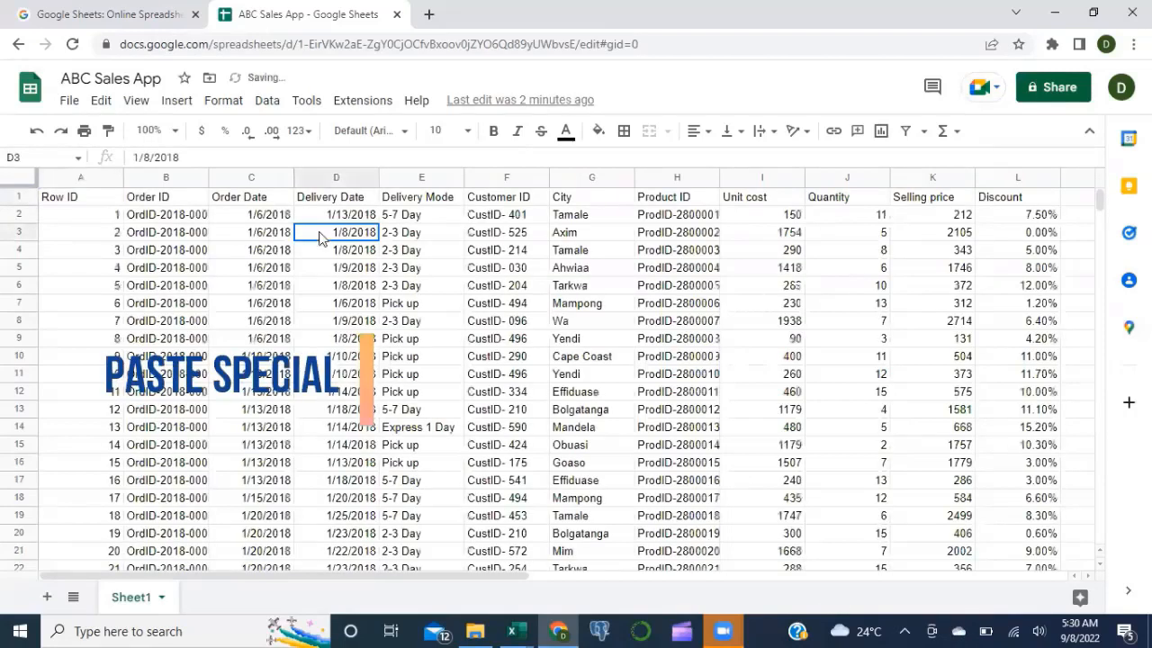
{"action": "left_click", "coordinate": [92, 206]}
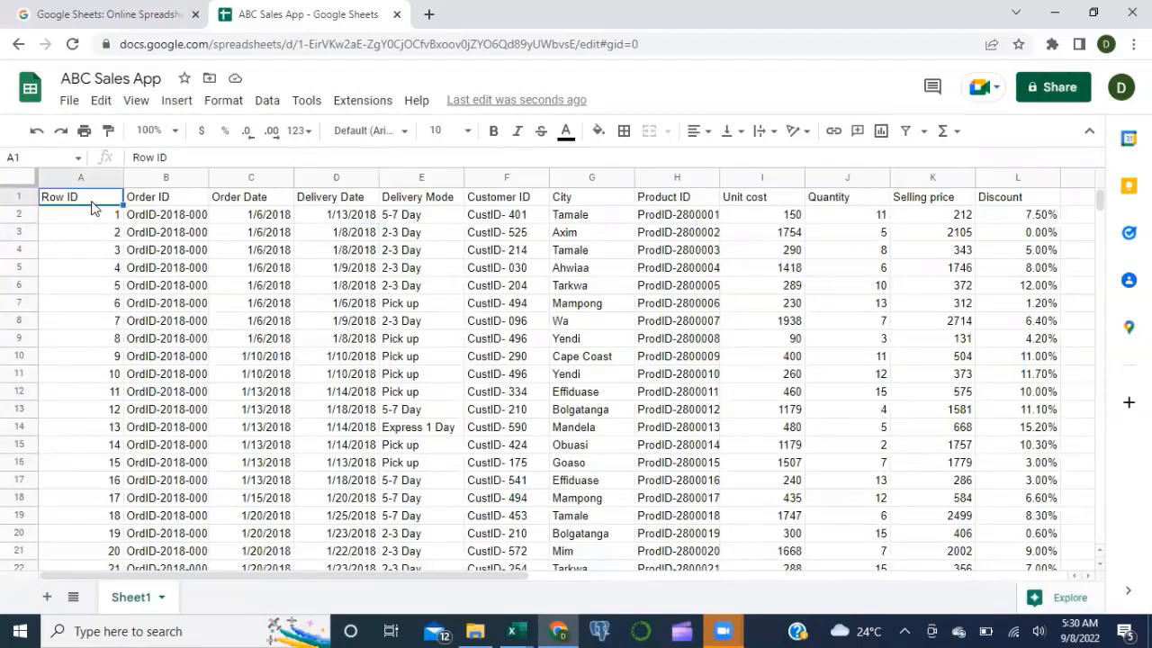
Step: Rename Sheet1 to 'Transactions' and add an empty second sheet
{"action": "double_click", "coordinate": [131, 601]}
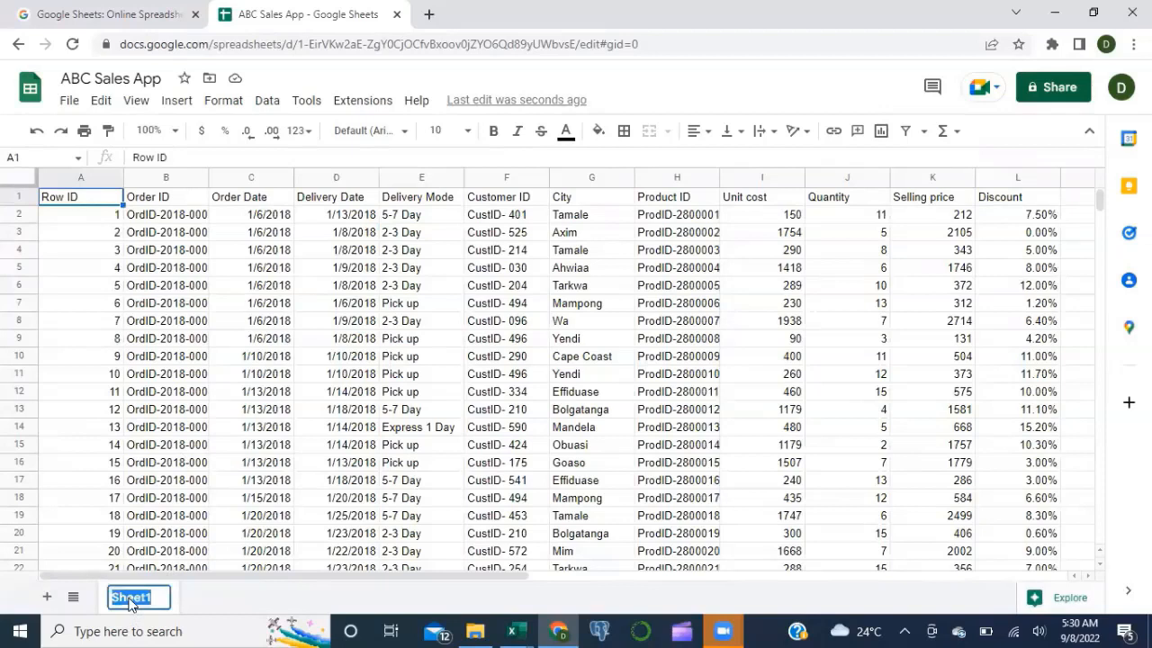
{"action": "type", "text": "Transactions"}
{"action": "key", "text": "Return"}
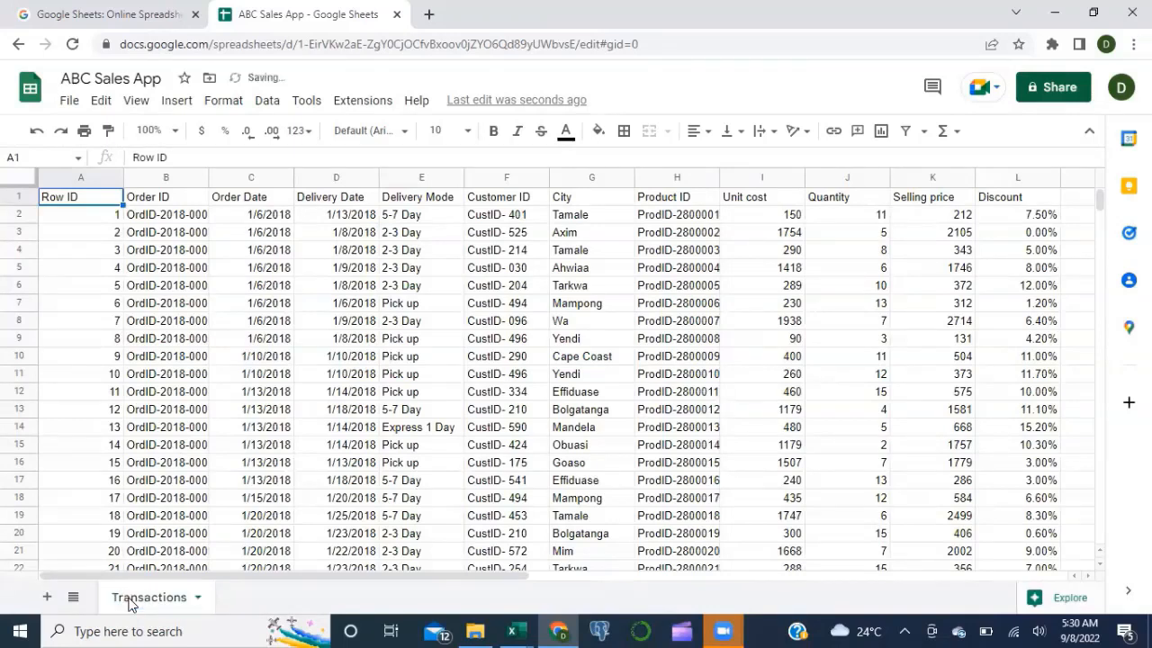
{"action": "left_click", "coordinate": [48, 599]}
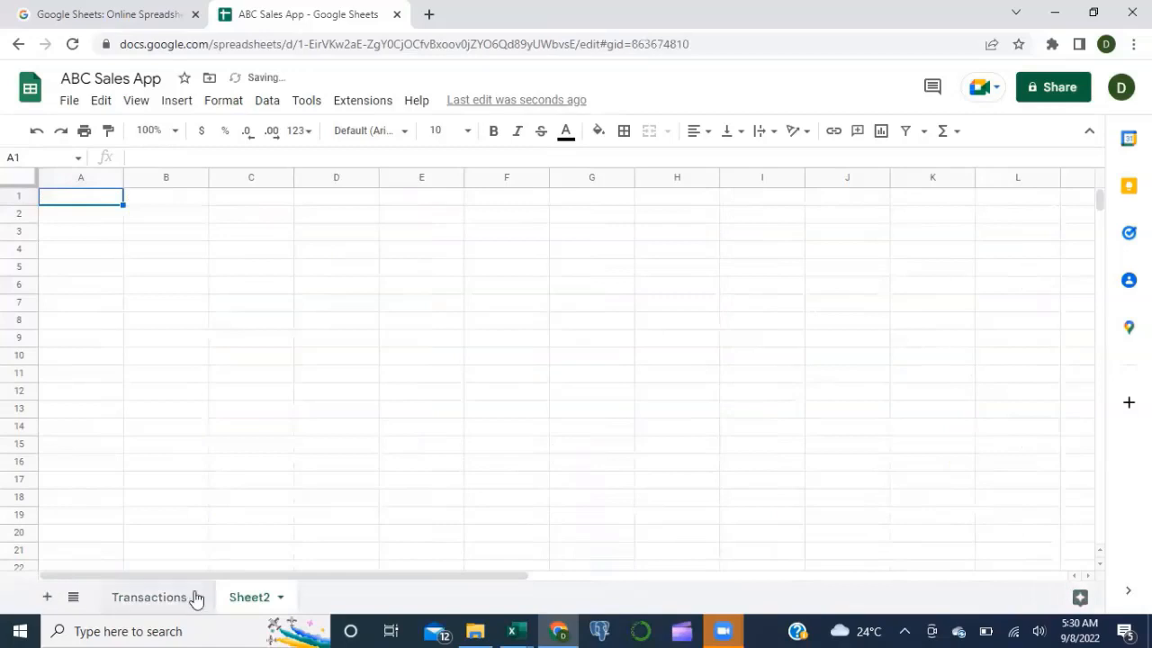
{"action": "key", "text": "alt+Tab"}
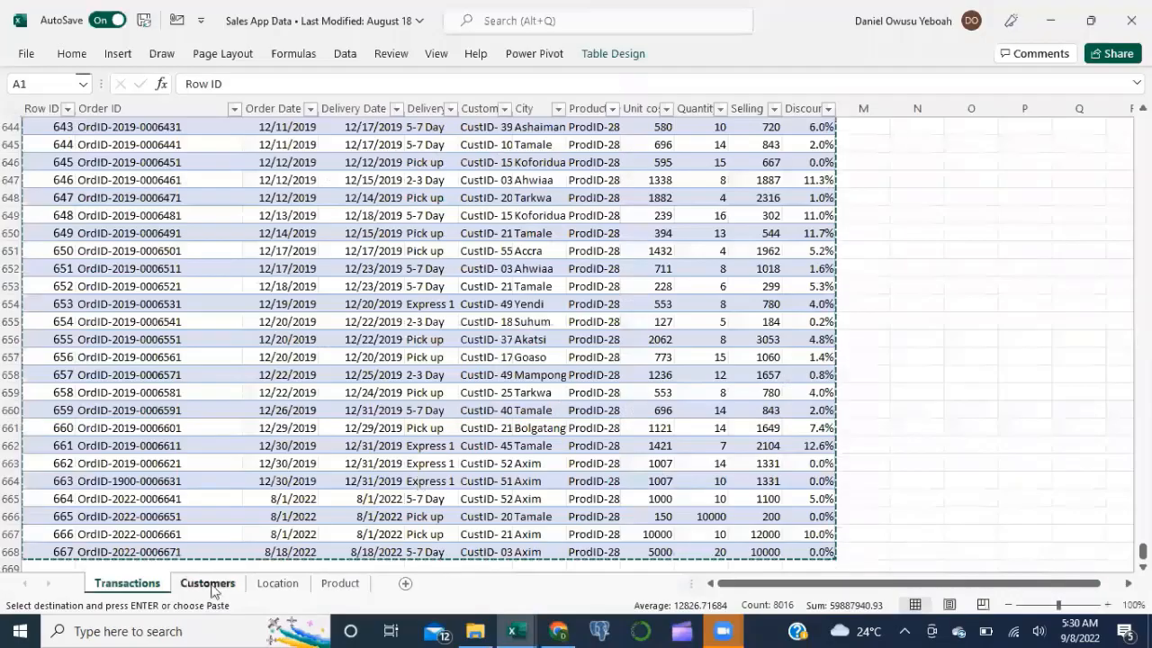
Step: Copy the Customers table (Customer ID, Customer Name, Segment) from Excel into Sheet2
{"action": "left_click", "coordinate": [208, 588]}
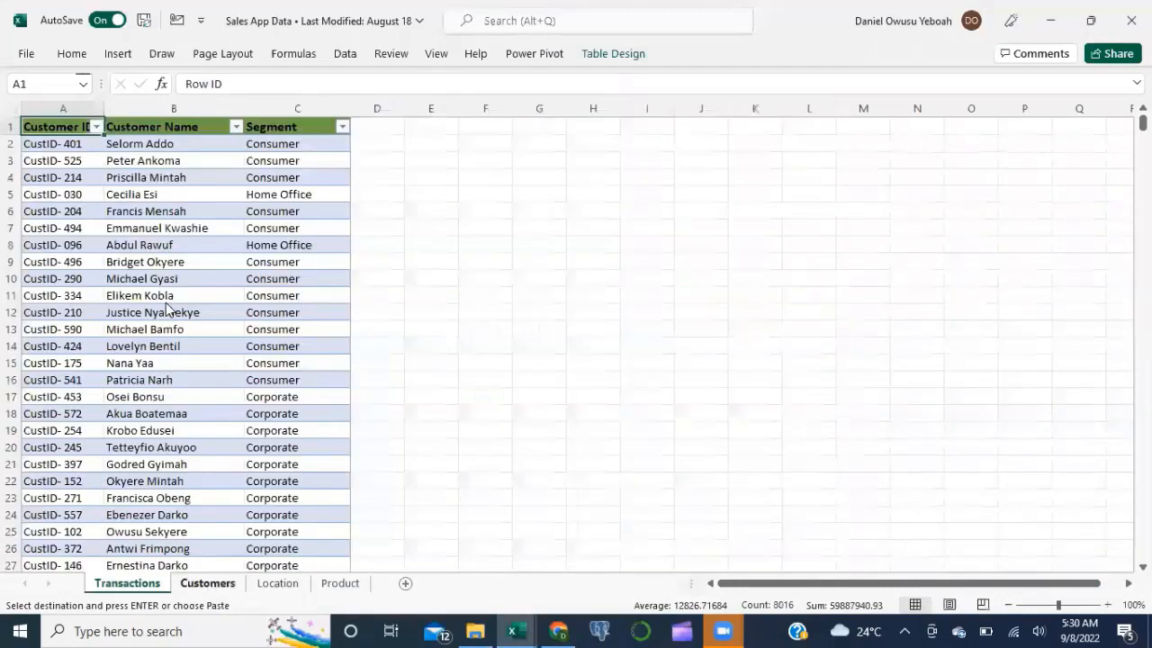
{"action": "key", "text": "shift+Right"}
{"action": "key", "text": "shift+Right"}
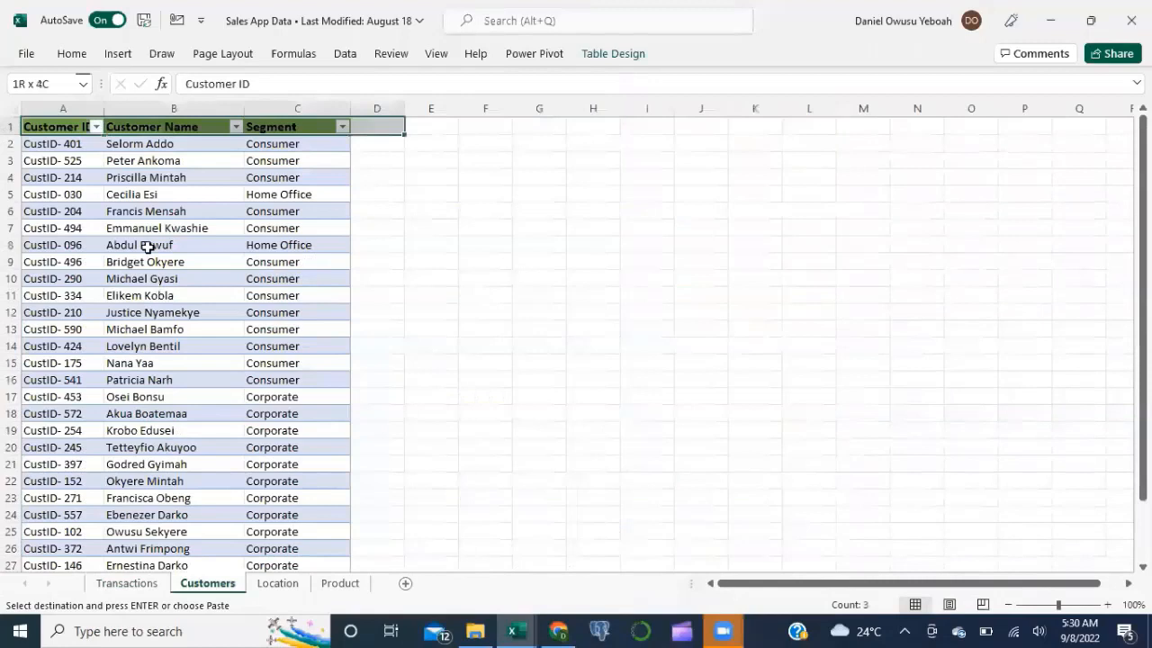
{"action": "key", "text": "shift+Down"}
{"action": "key", "text": "shift+Down"}
{"action": "key", "text": "shift+Down"}
{"action": "key", "text": "shift+Down"}
{"action": "key", "text": "shift+Down"}
{"action": "key", "text": "shift+Down"}
{"action": "key", "text": "shift+Down"}
{"action": "key", "text": "shift+Down"}
{"action": "key", "text": "shift+Down"}
{"action": "key", "text": "shift+Down"}
{"action": "key", "text": "shift+Down"}
{"action": "key", "text": "shift+Down"}
{"action": "key", "text": "shift+Down"}
{"action": "key", "text": "shift+Down"}
{"action": "key", "text": "shift+Down"}
{"action": "key", "text": "shift+Down"}
{"action": "key", "text": "shift+Down"}
{"action": "key", "text": "shift+Down"}
{"action": "key", "text": "shift+Down"}
{"action": "key", "text": "shift+Down"}
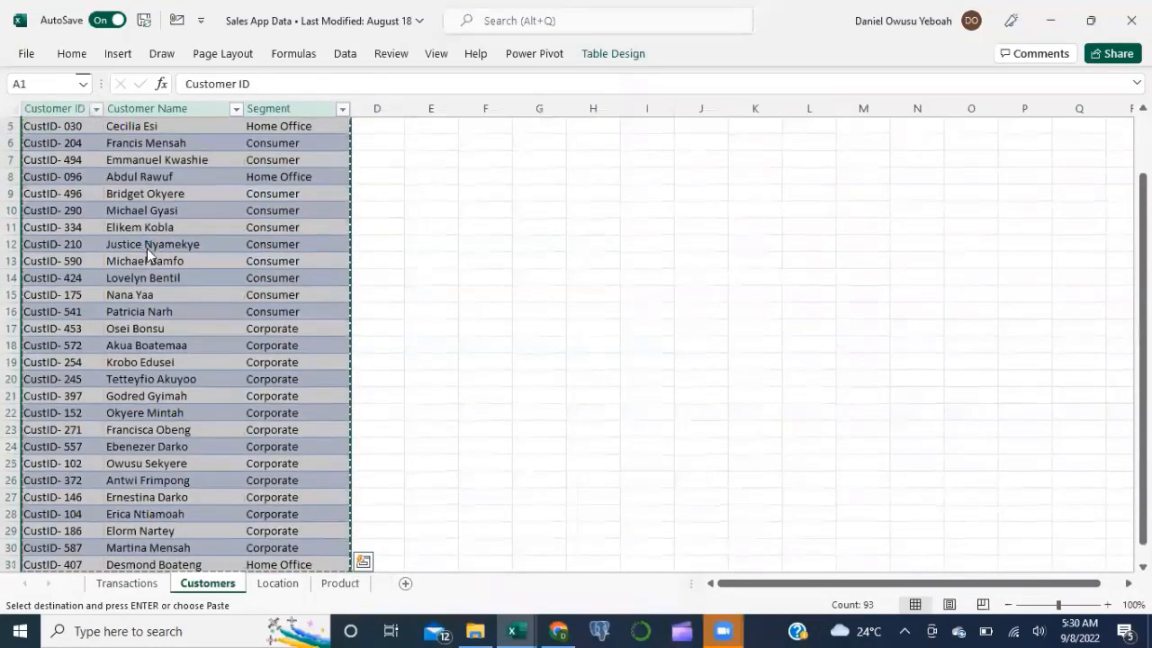
{"action": "key", "text": "alt+Tab"}
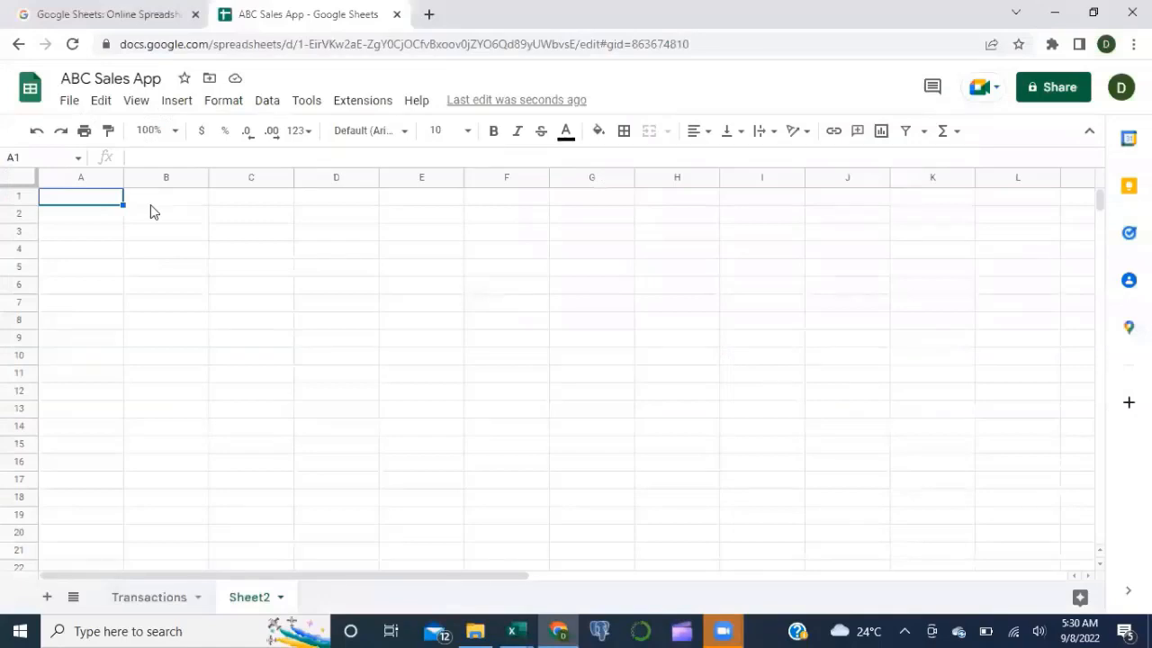
{"action": "key", "text": "ctrl+v"}
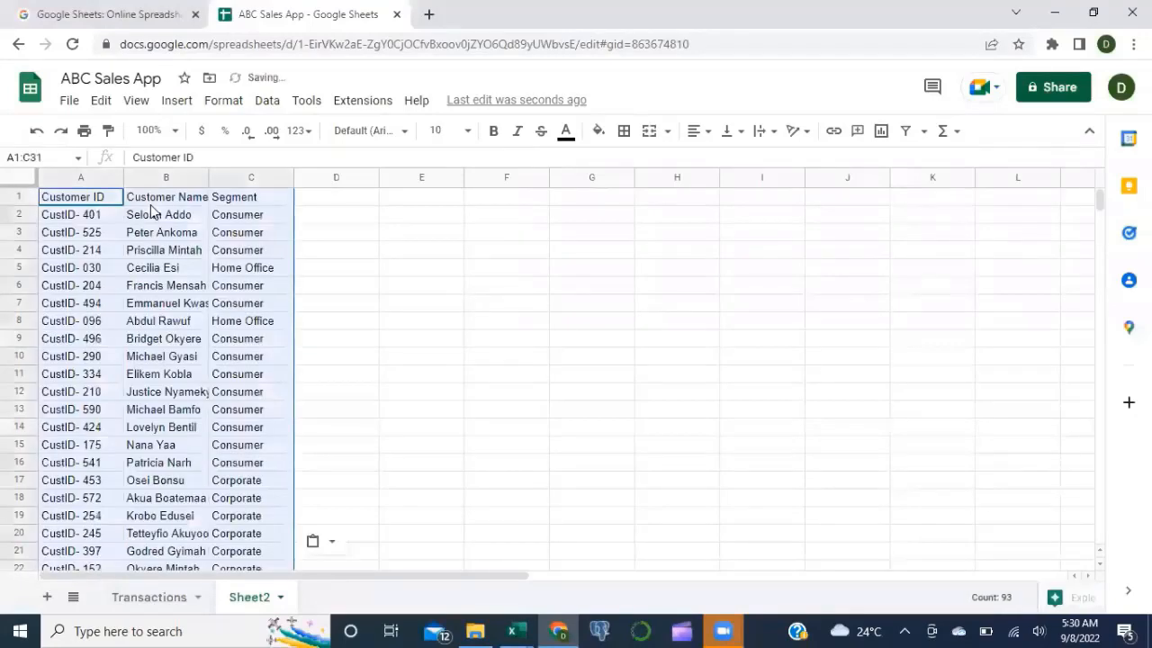
Step: Rename the second sheet tab to Customers, then return to the Excel workbook
{"action": "double_click", "coordinate": [243, 599]}
{"action": "type", "text": "Xus"}
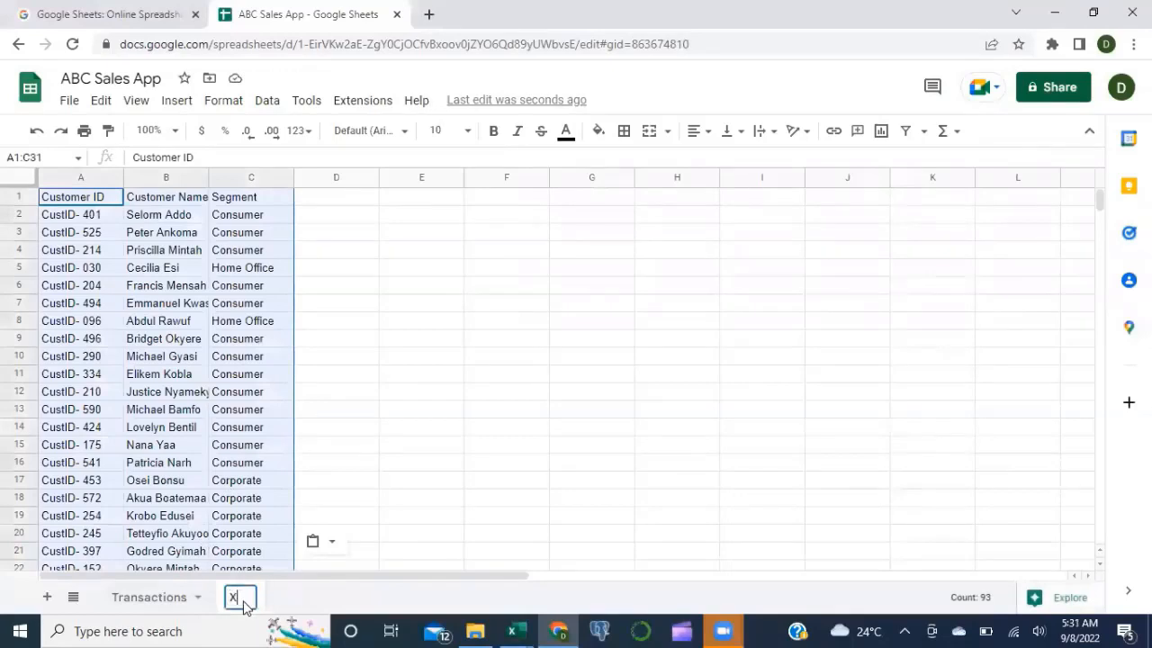
{"action": "key", "text": "BackSpace"}
{"action": "key", "text": "BackSpace"}
{"action": "key", "text": "BackSpace"}
{"action": "type", "text": "Custo"}
{"action": "key", "text": "BackSpace"}
{"action": "type", "text": "omers"}
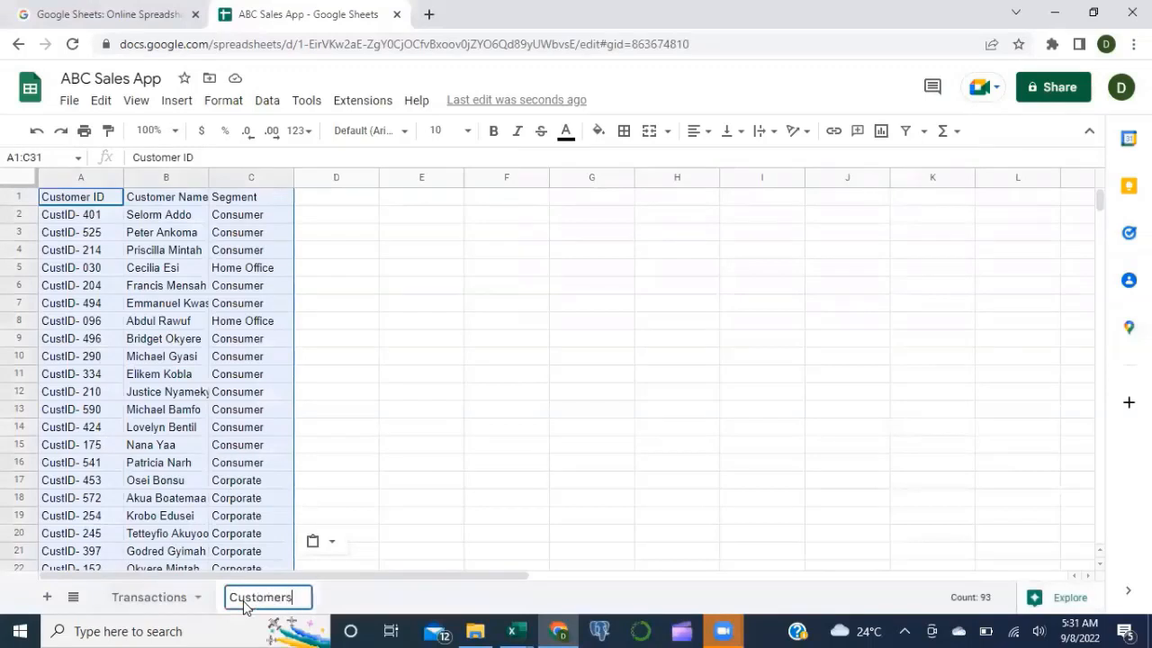
{"action": "key", "text": "Return"}
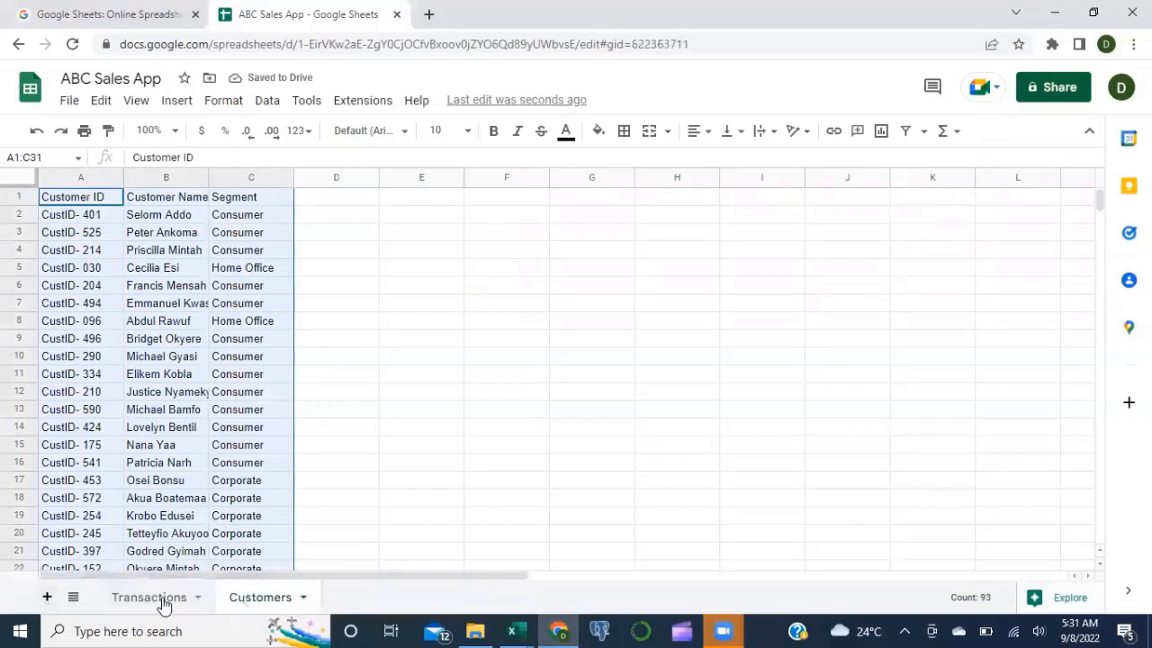
{"action": "key", "text": "alt+Tab"}
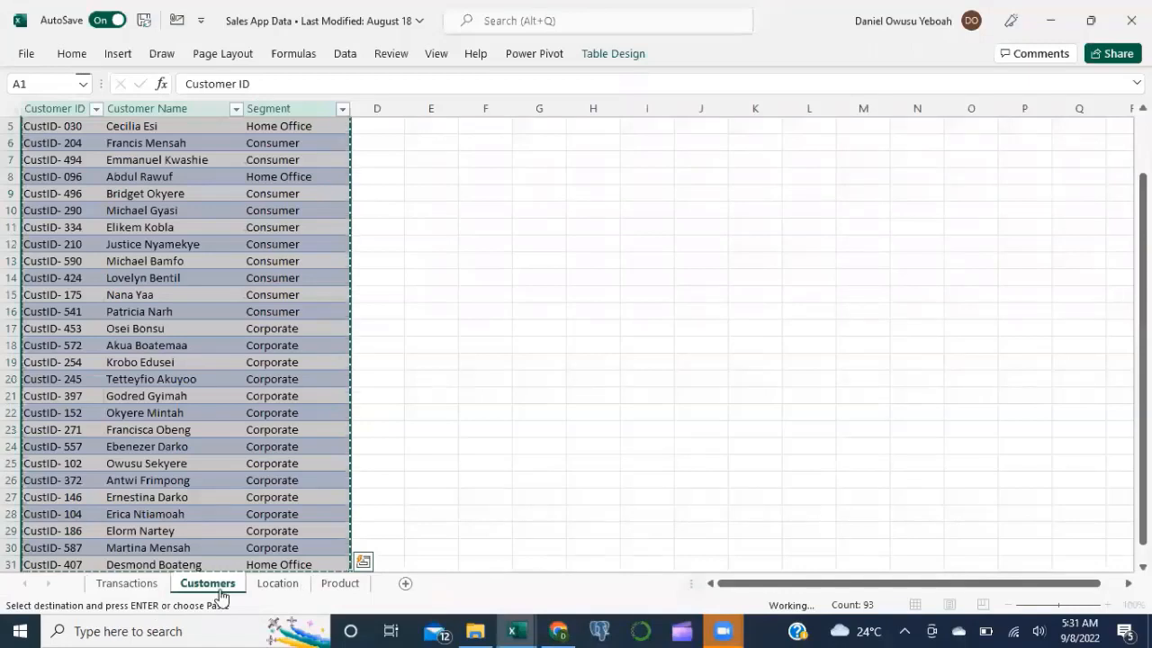
Step: Paste Excel's City, Country, Region table into Sheet3 and name that sheet Location
{"action": "key", "text": "alt+Tab"}
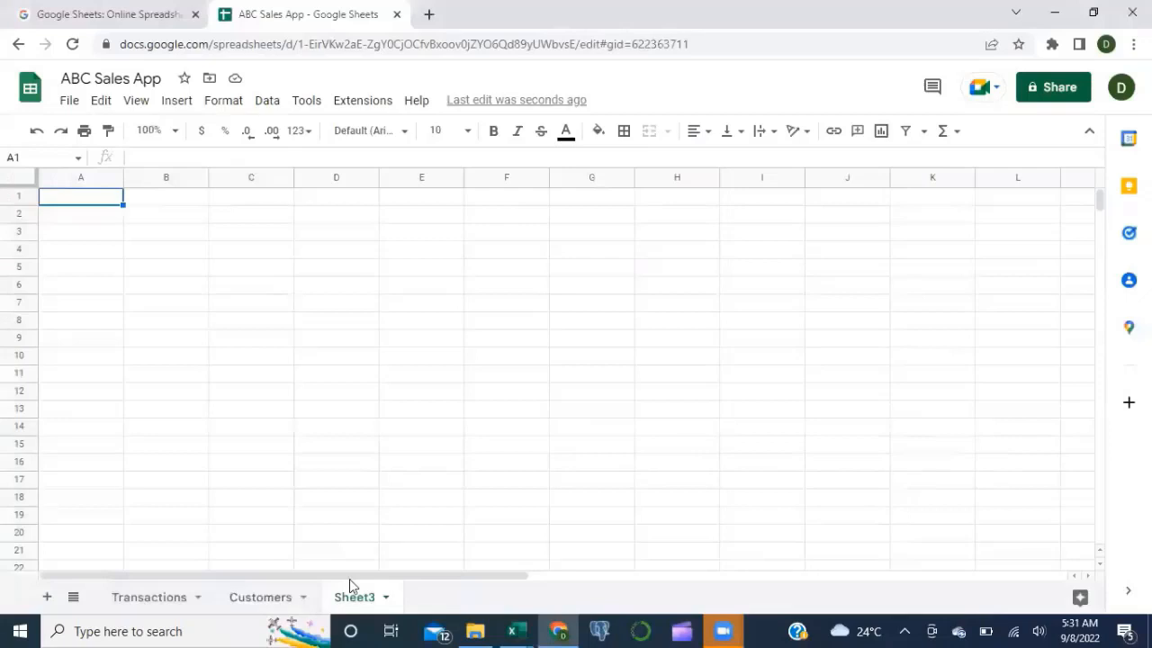
{"action": "key", "text": "alt+Tab"}
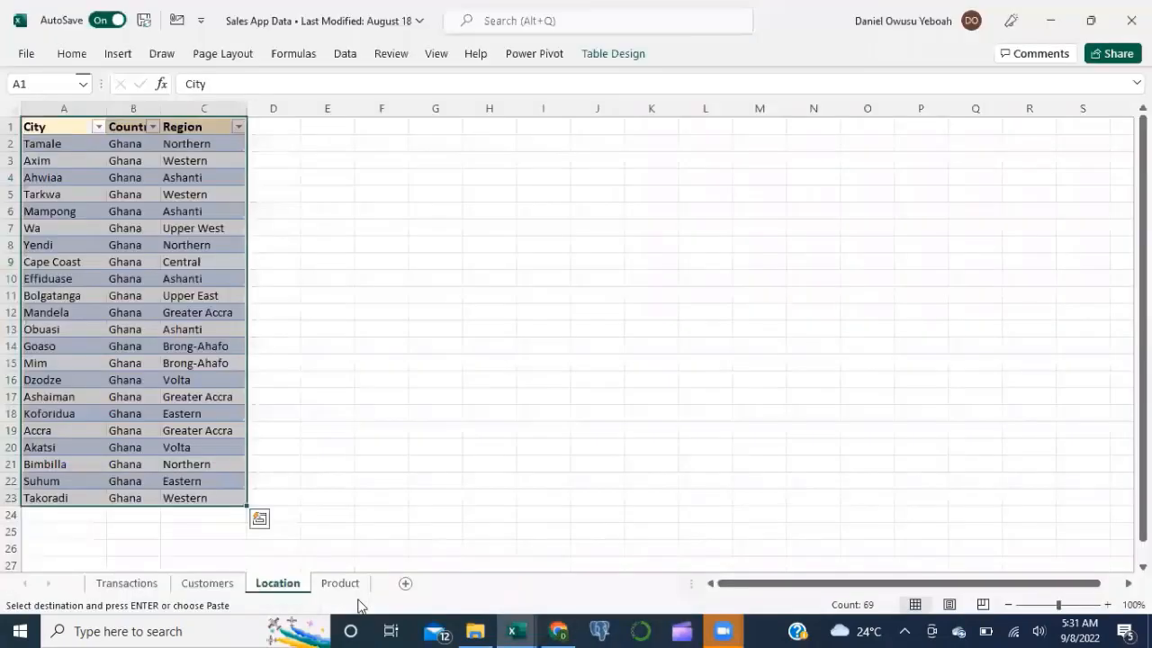
{"action": "key", "text": "alt+Tab"}
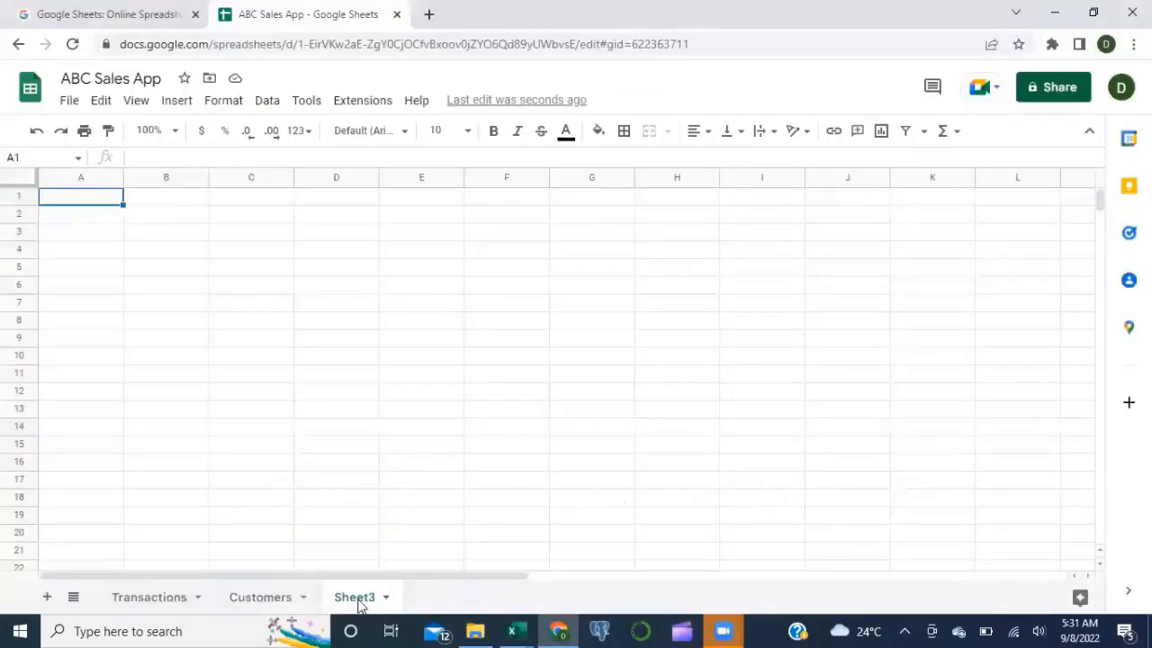
{"action": "key", "text": "ctrl+v"}
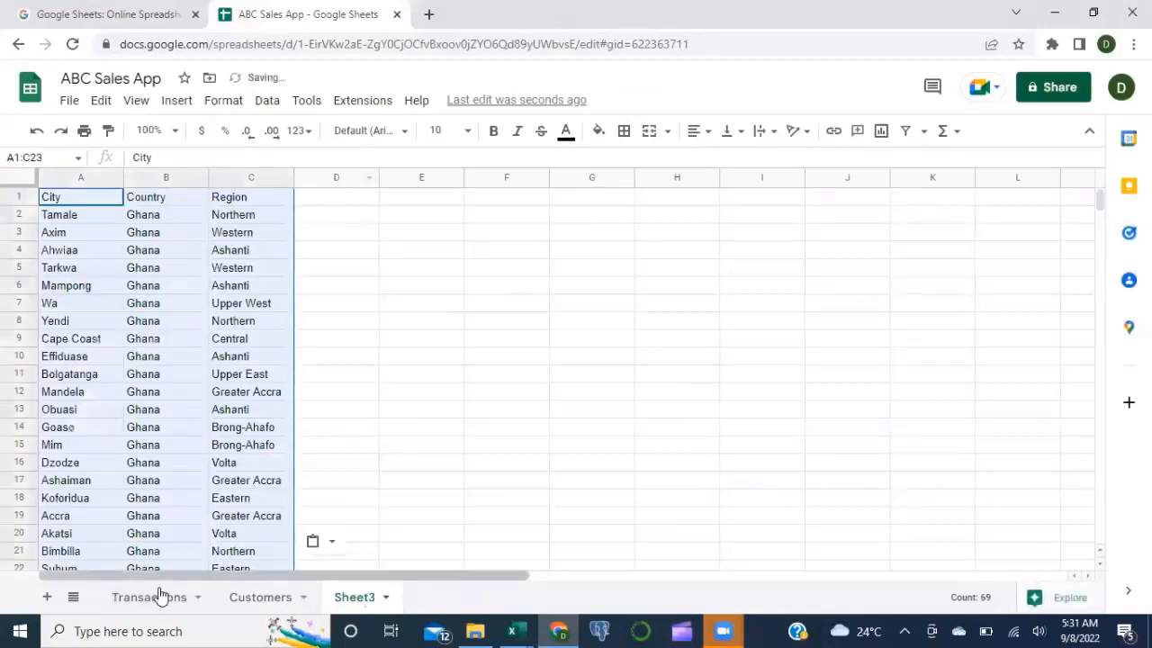
{"action": "double_click", "coordinate": [328, 616]}
{"action": "type", "text": "Location"}
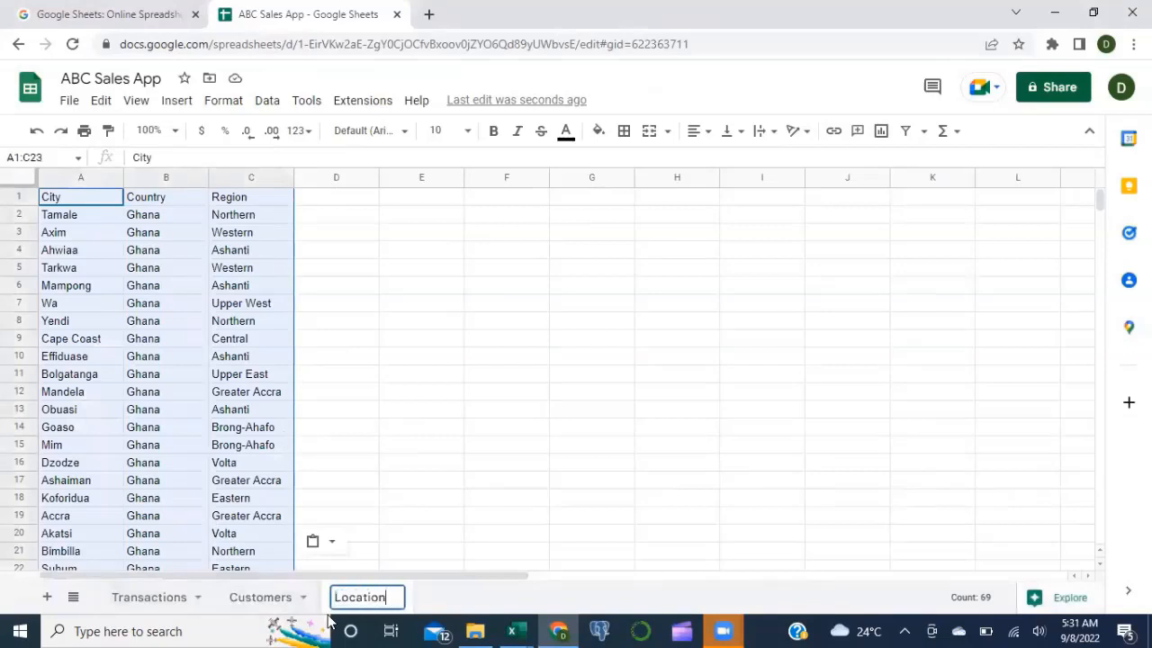
{"action": "key", "text": "Return"}
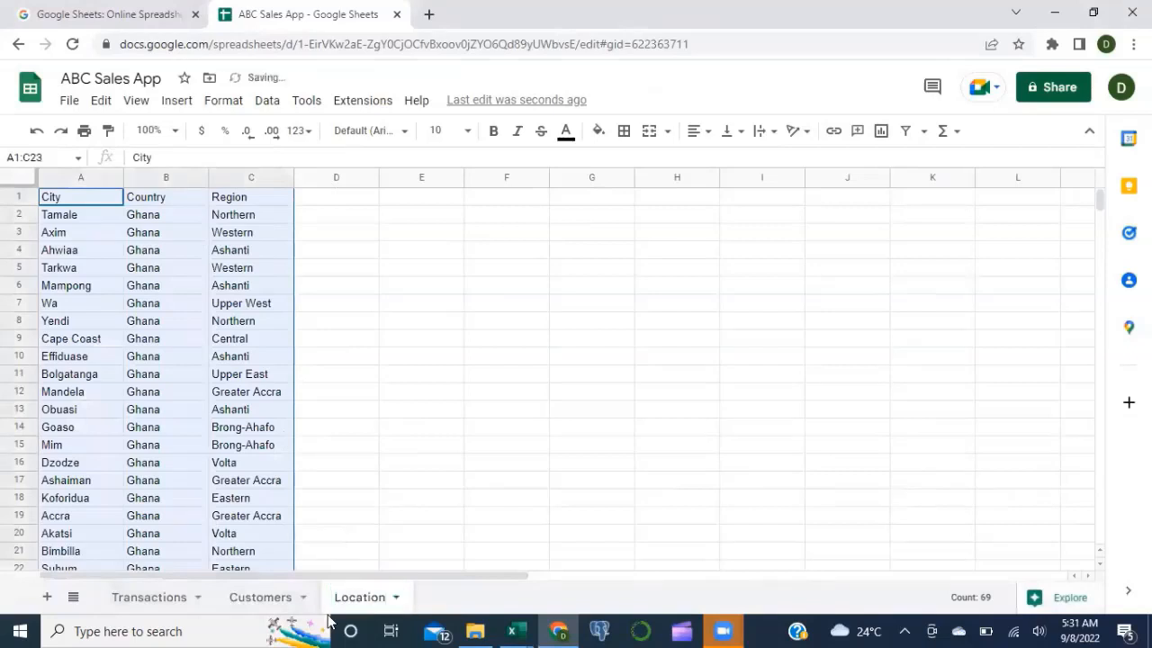
Step: Add a blank Sheet4 and copy the Product table from the Excel workbook
{"action": "left_click", "coordinate": [48, 598]}
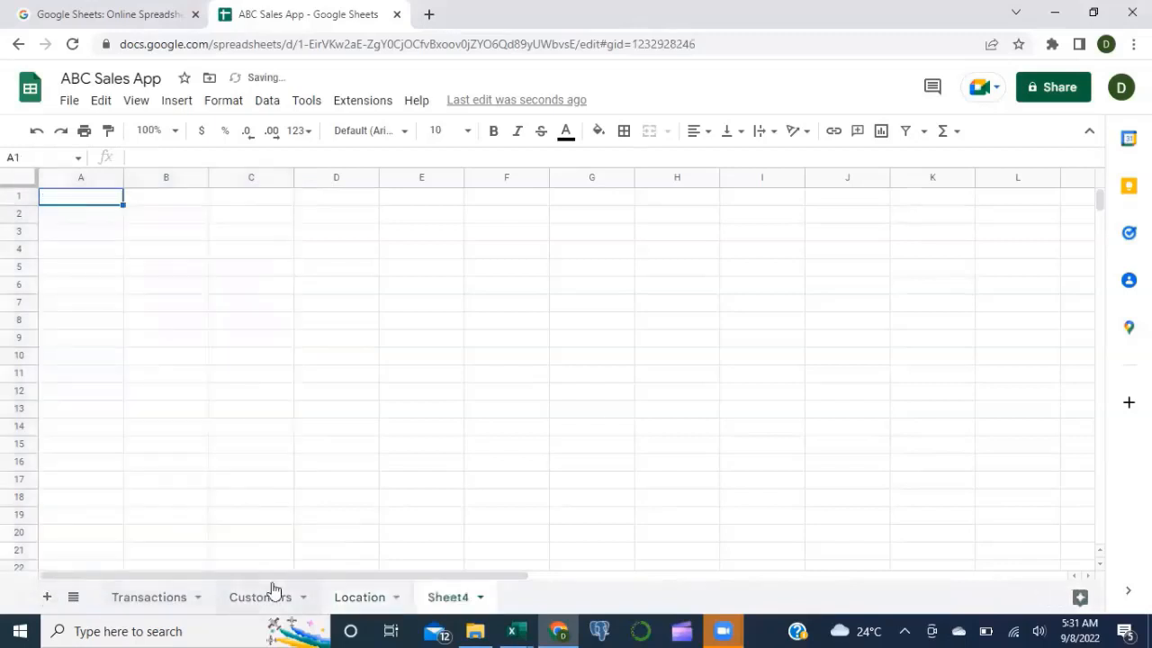
{"action": "key", "text": "alt+Tab"}
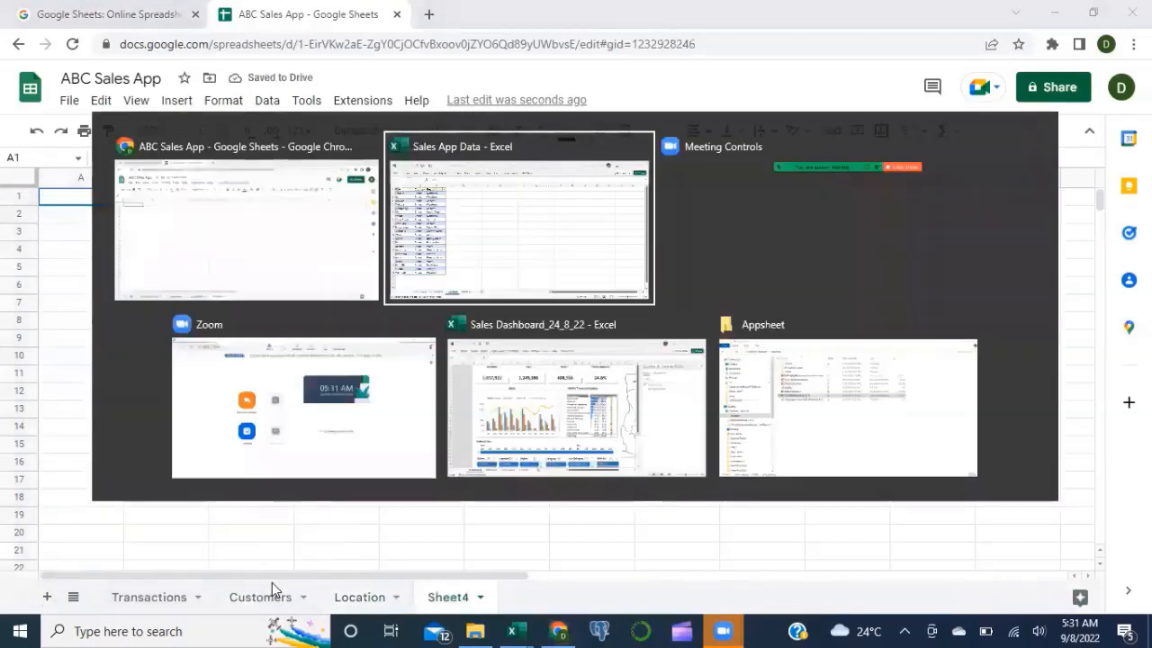
{"action": "key", "text": "ctrl+Page_Down"}
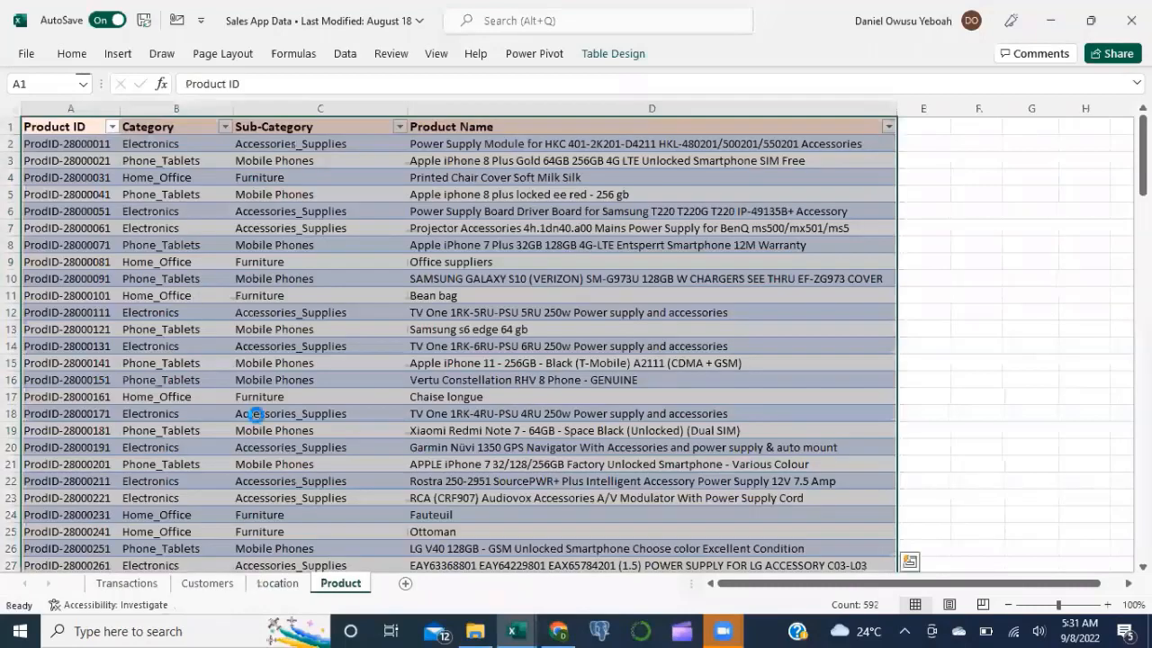
{"action": "key", "text": "ctrl+c"}
{"action": "key", "text": "alt+Tab"}
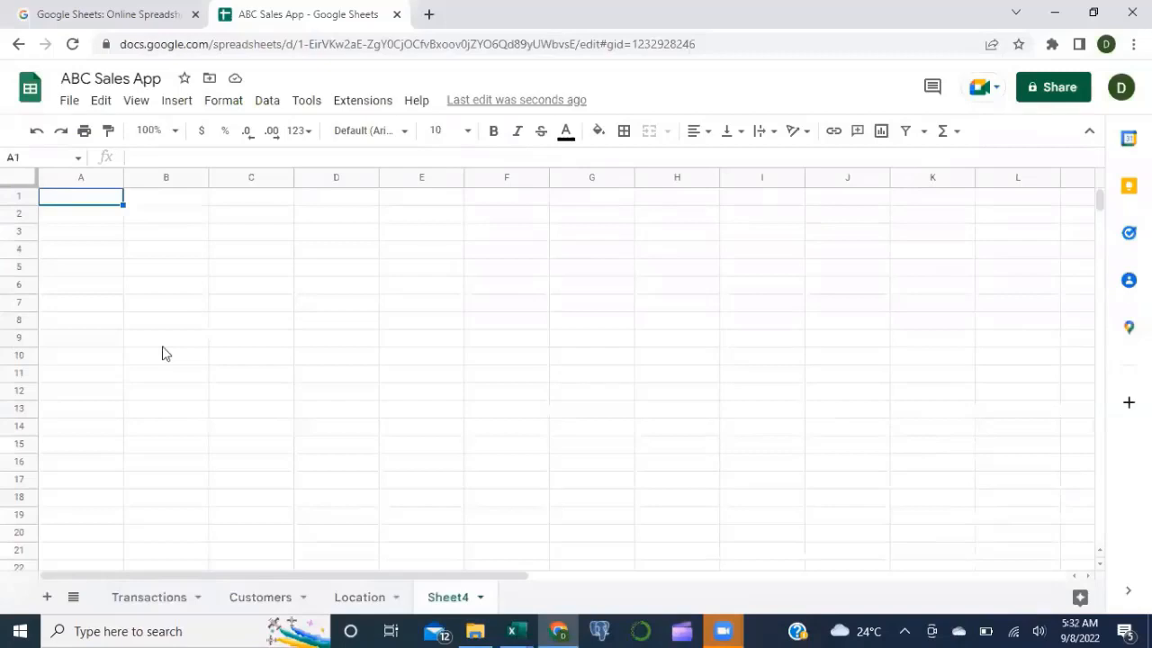
Step: Paste the Product ID, Category, Sub-Category and Product Name table into Sheet4, renamed Product
{"action": "key", "text": "ctrl+v"}
{"action": "double_click", "coordinate": [441, 596]}
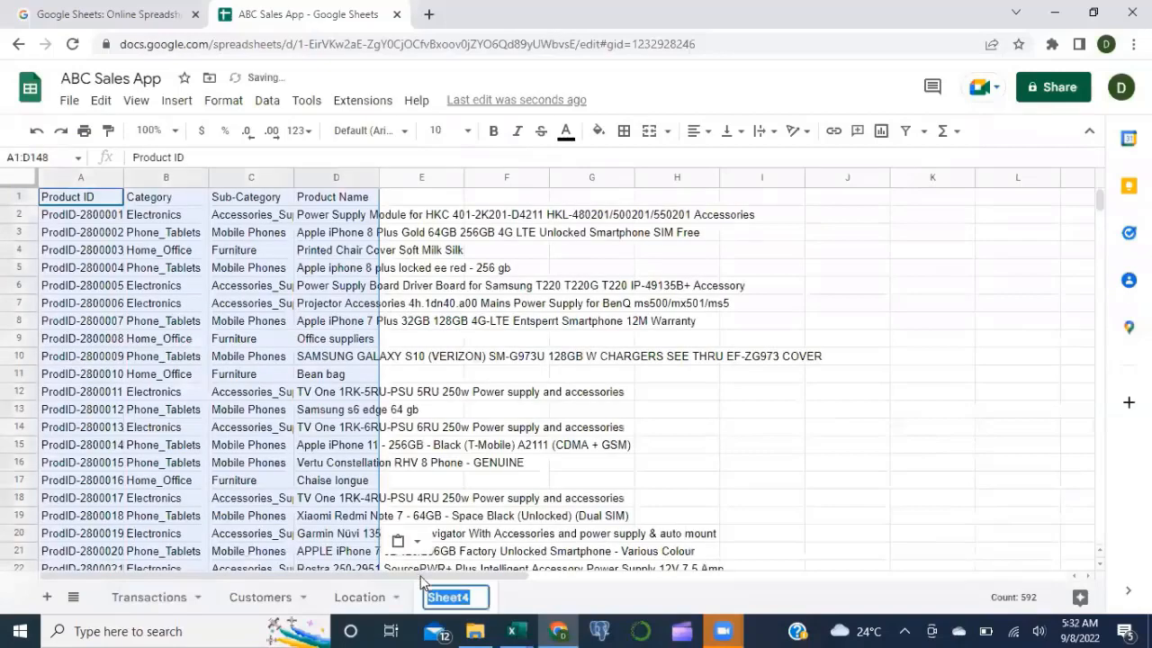
{"action": "type", "text": "Prod"}
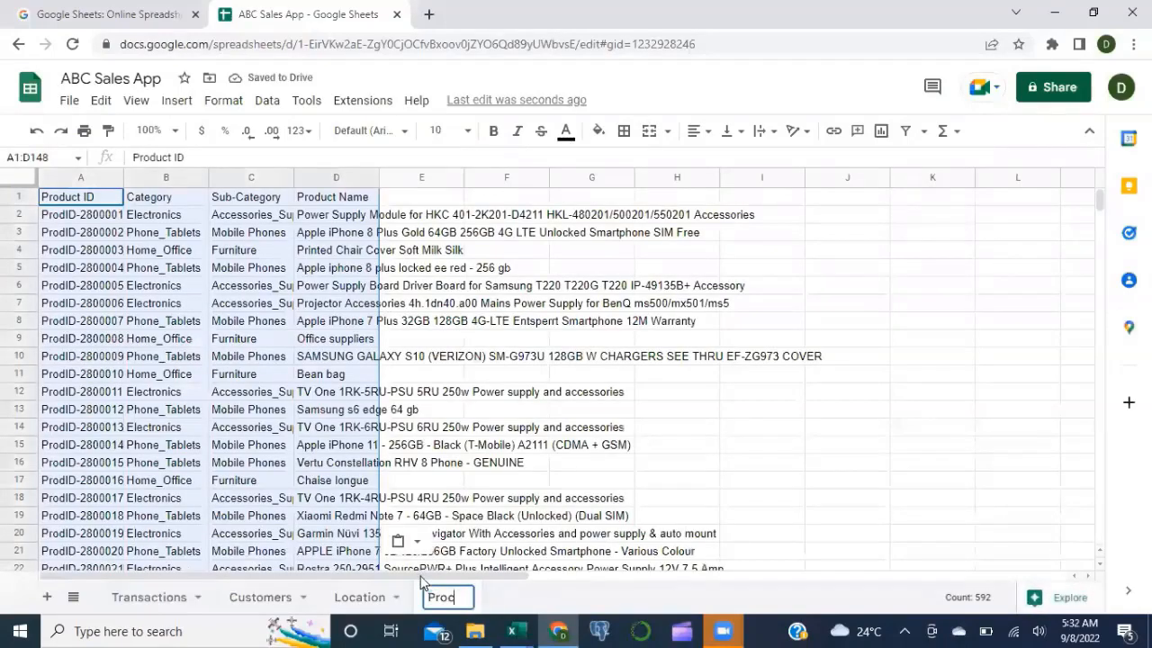
{"action": "type", "text": "uct"}
{"action": "key", "text": "Return"}
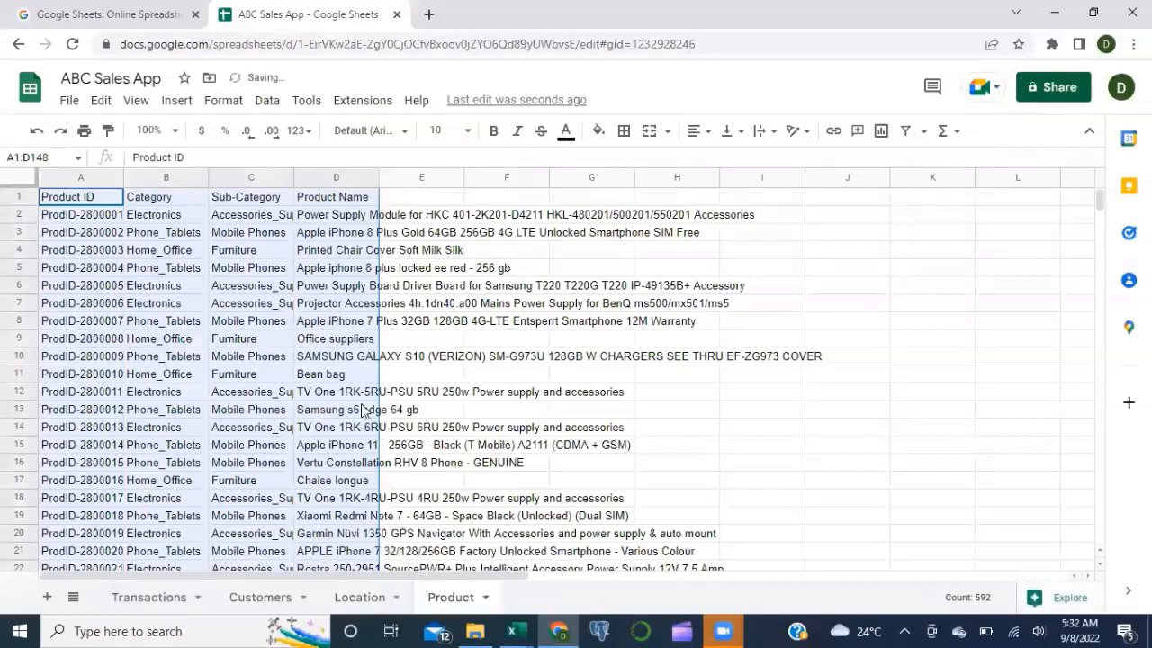
{"action": "left_click", "coordinate": [159, 599]}
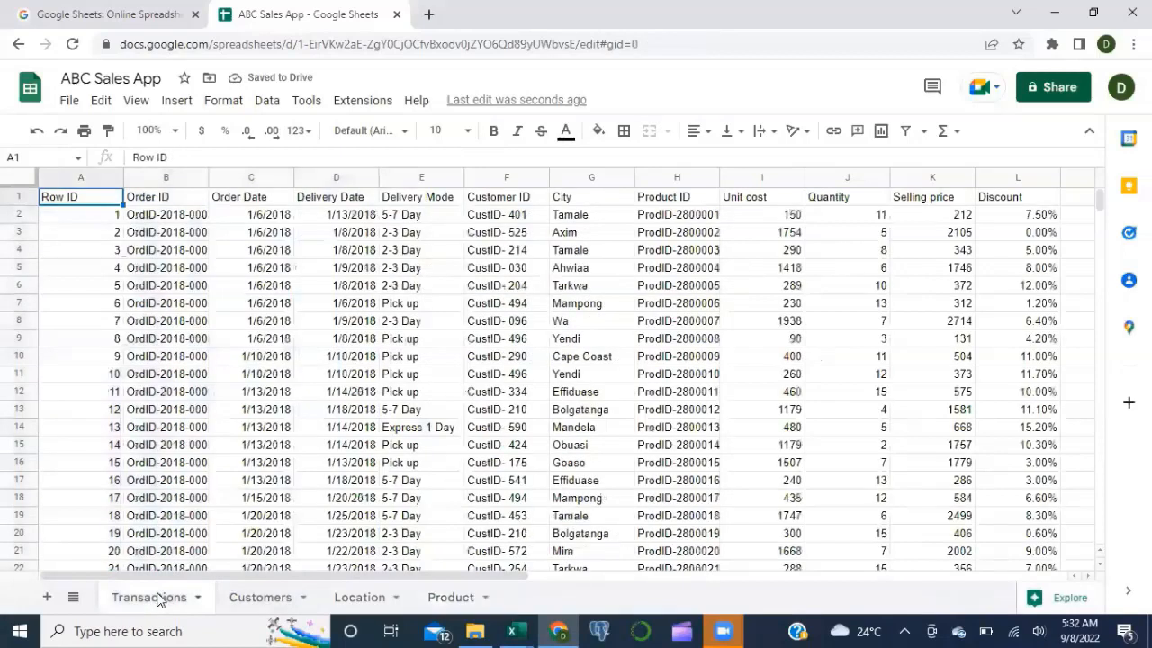
Step: Check the Customers, Location and Product sheets, then return to the Transactions sheet
{"action": "left_click", "coordinate": [245, 607]}
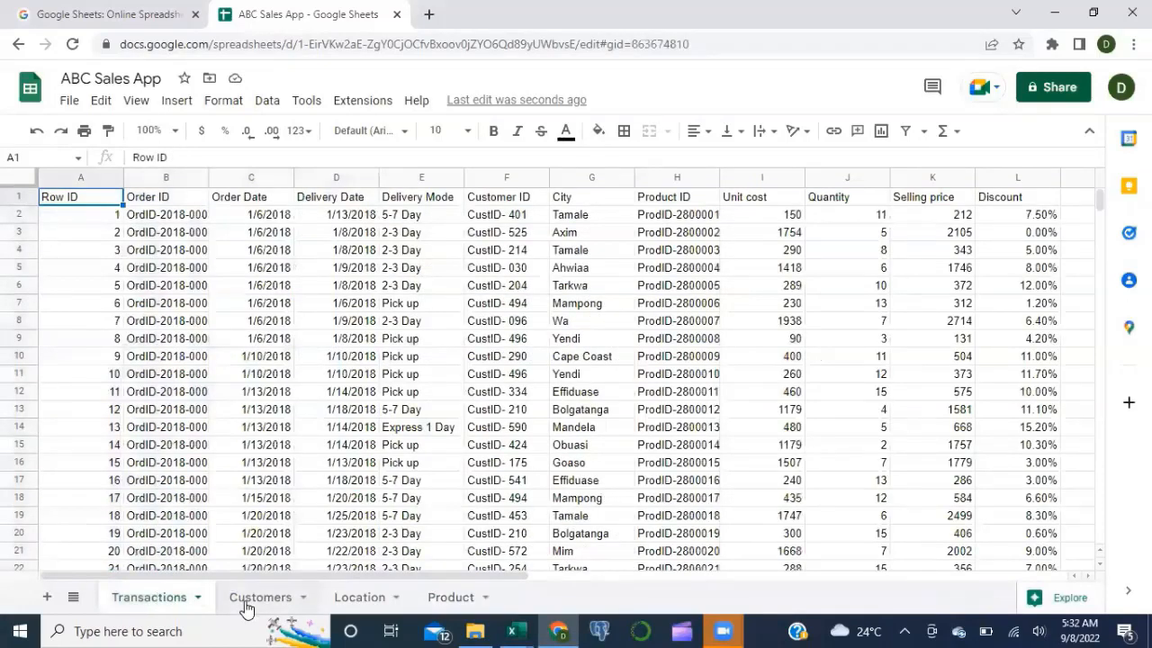
{"action": "key", "text": "ctrl+shift+Page_Down"}
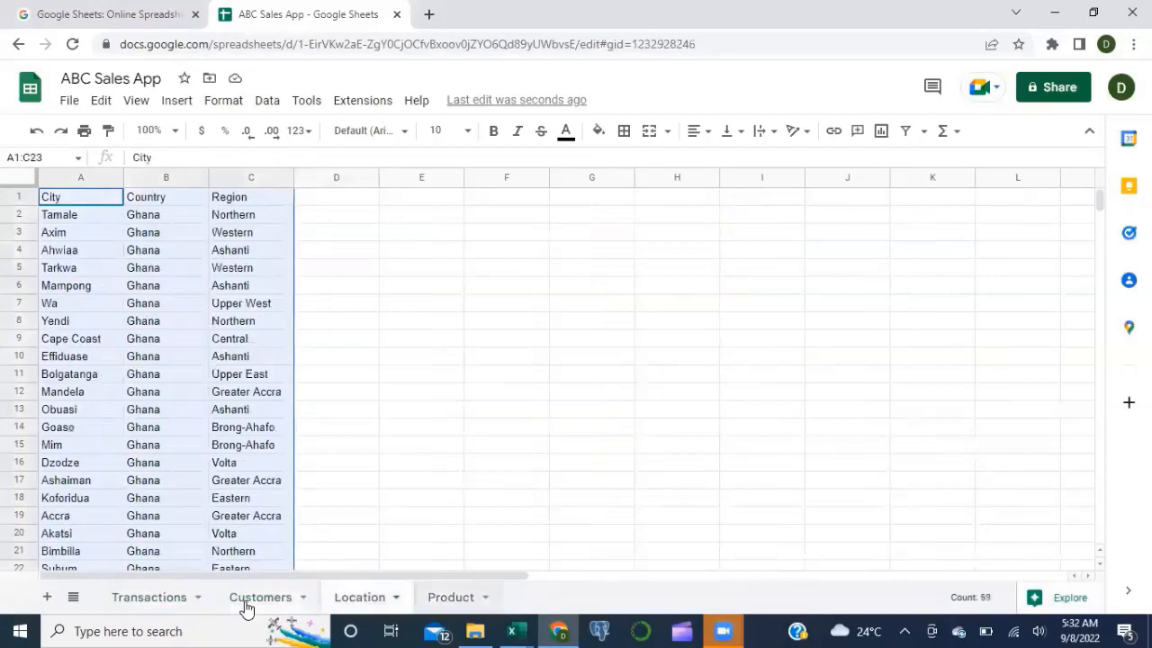
{"action": "key", "text": "ctrl+shift+Page_Down"}
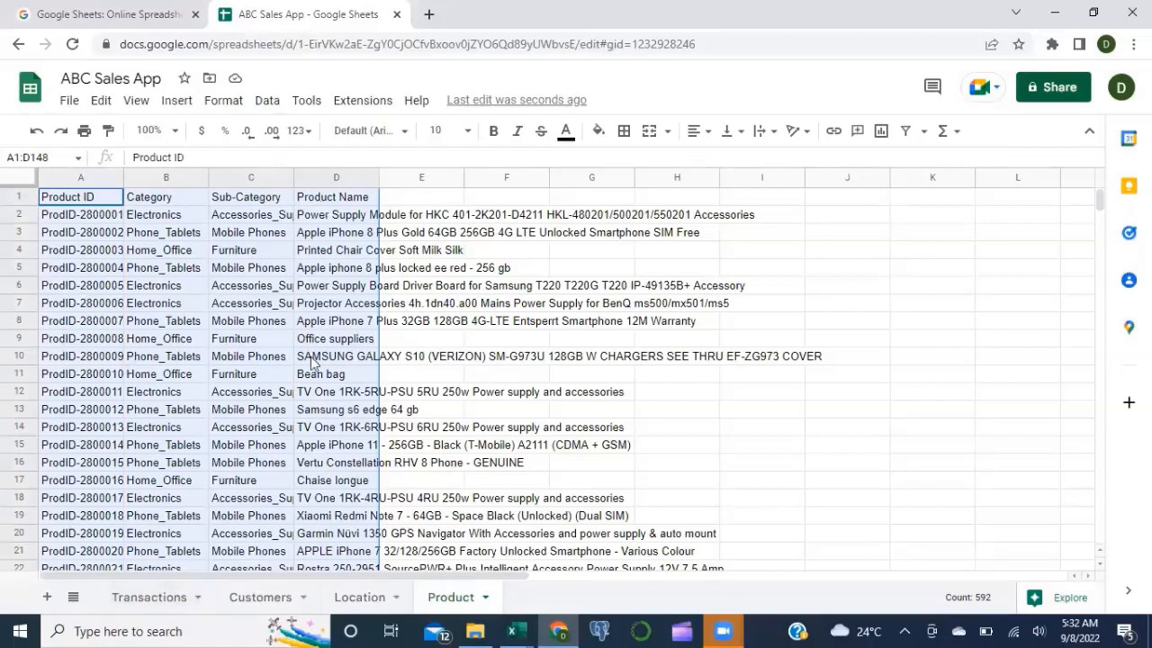
{"action": "left_click", "coordinate": [141, 619]}
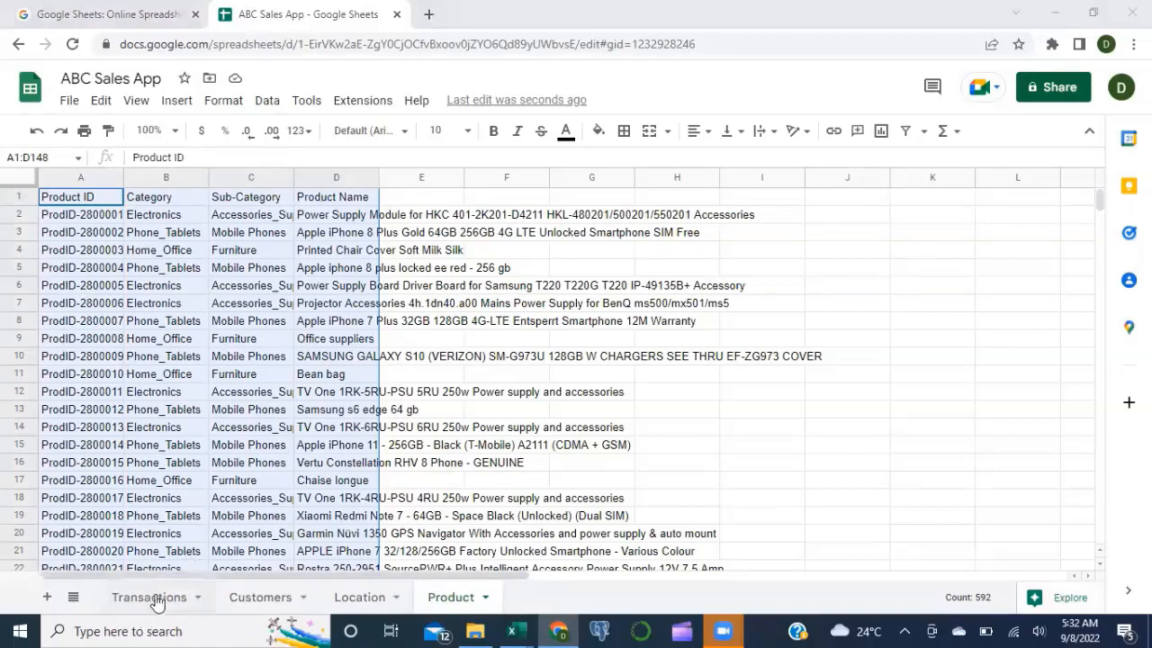
{"action": "left_click", "coordinate": [155, 597]}
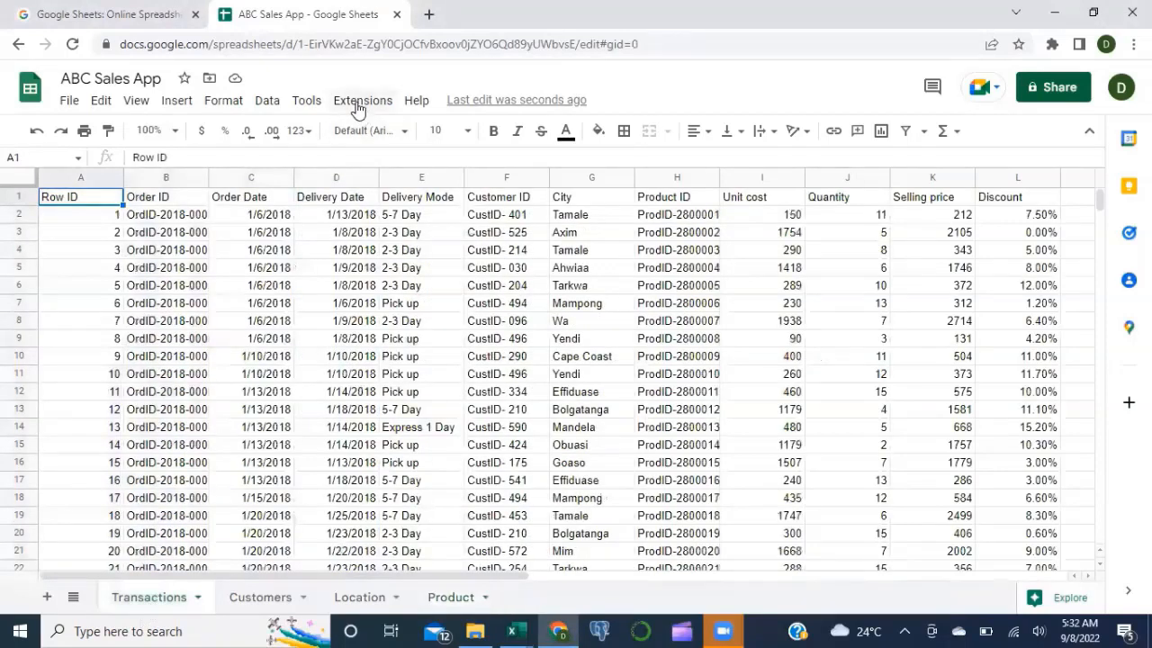
{"action": "left_click", "coordinate": [358, 101]}
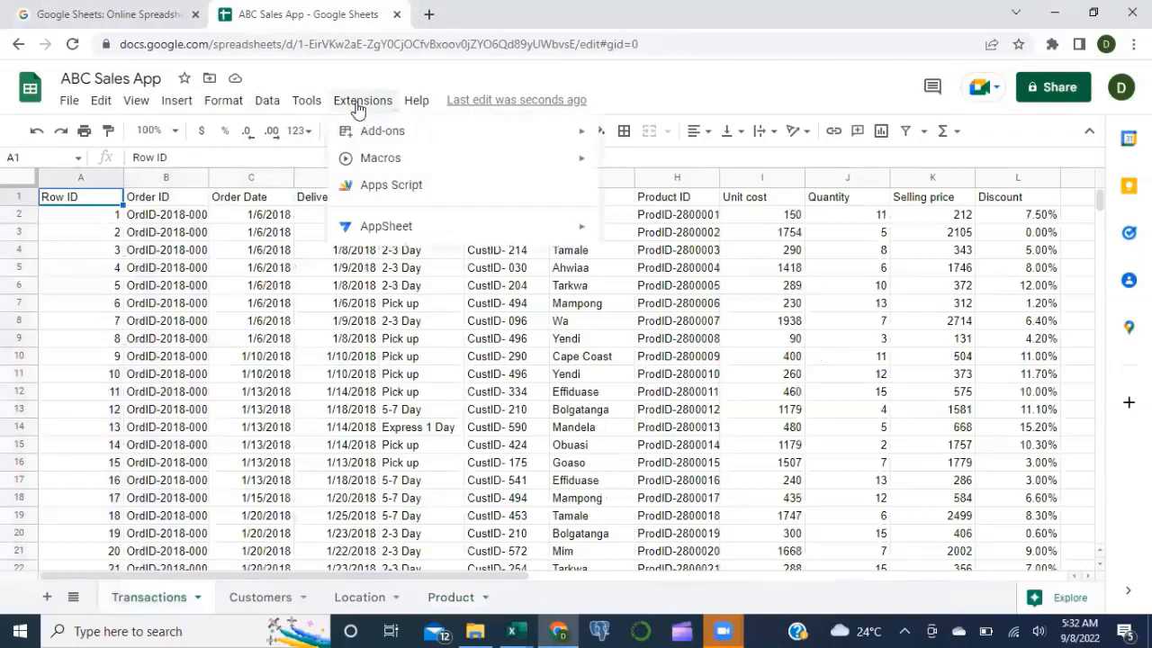
Step: Build the ABC Sales App from the spreadsheet via Extensions > AppSheet > Create an app
{"action": "mouse_move", "coordinate": [388, 231]}
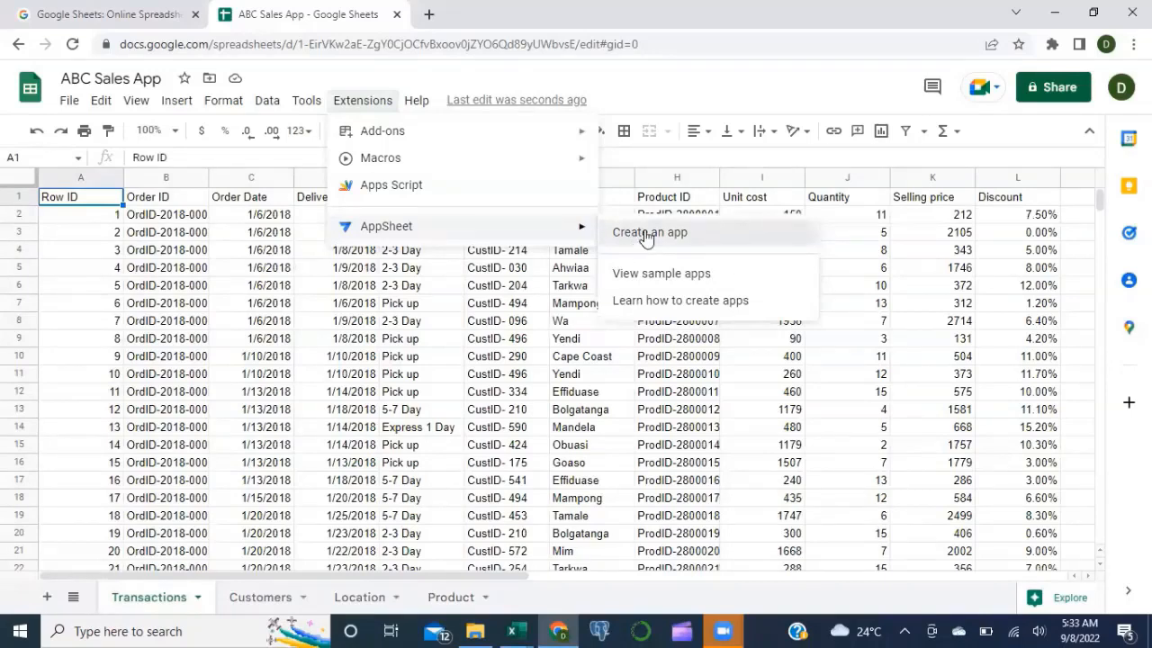
{"action": "left_click", "coordinate": [648, 236]}
{"action": "left_click", "coordinate": [649, 233]}
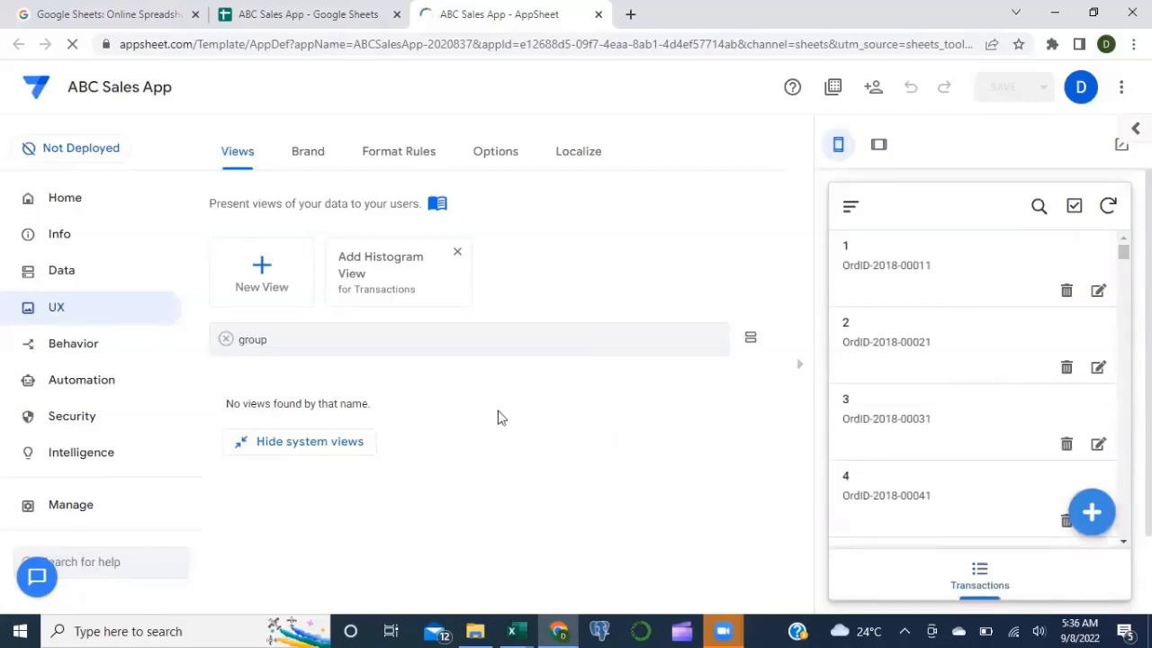
{"action": "left_click", "coordinate": [61, 271]}
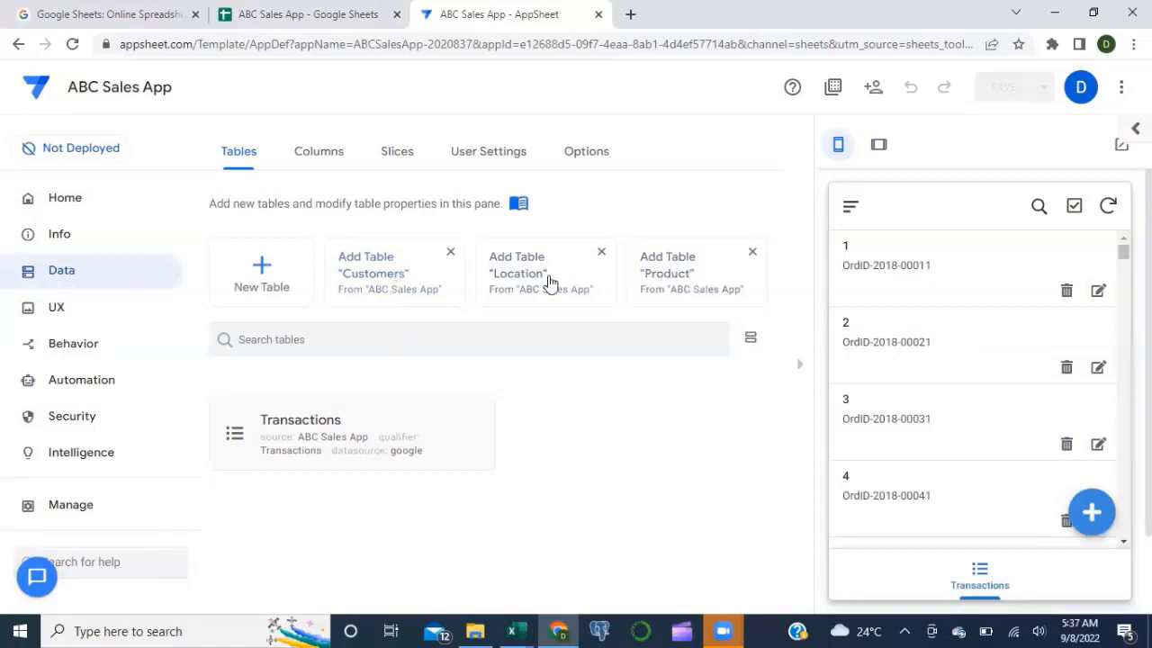
Step: Add the Customers, Location and Product tables to the app alongside Transactions
{"action": "left_click", "coordinate": [401, 273]}
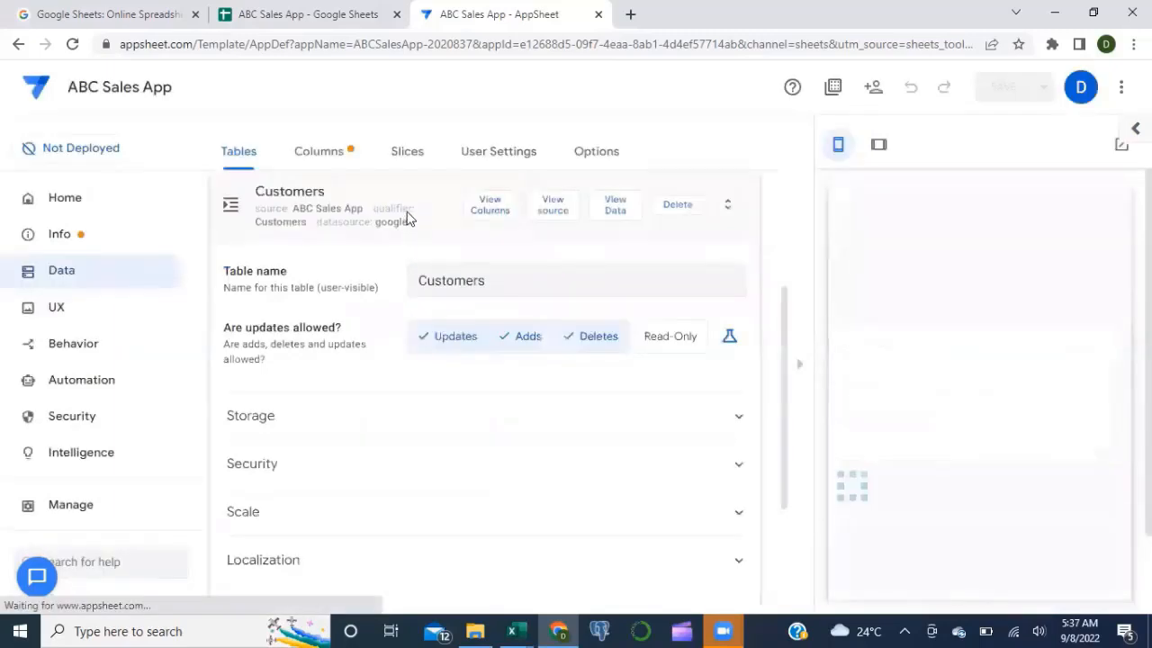
{"action": "left_click", "coordinate": [360, 183]}
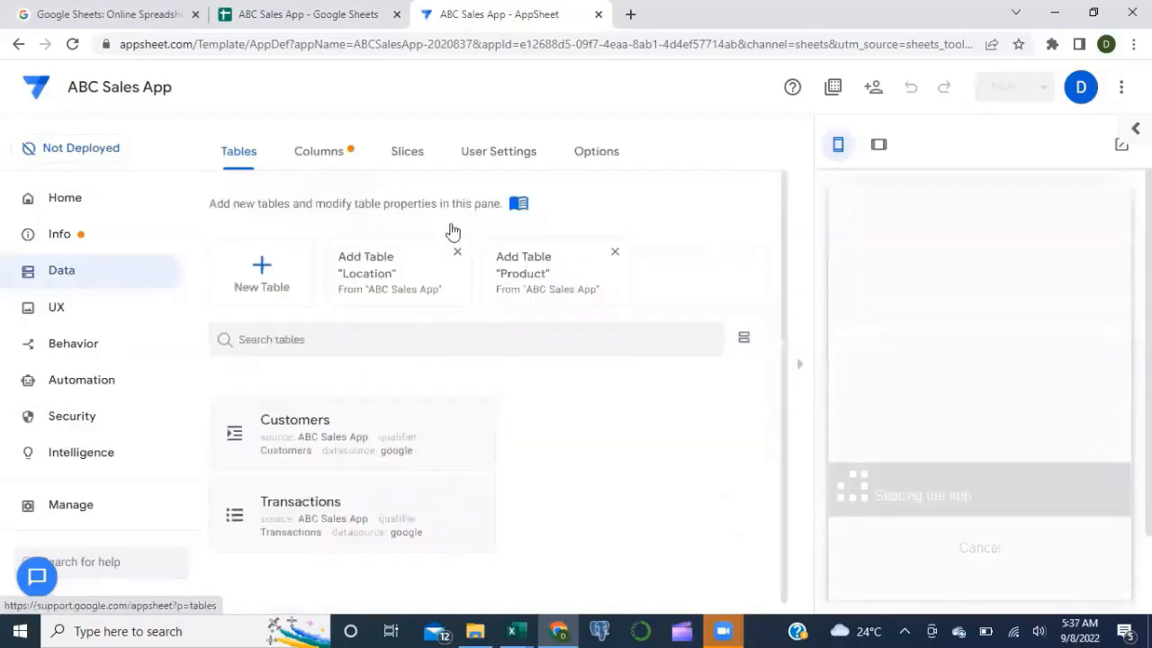
{"action": "left_click", "coordinate": [399, 278]}
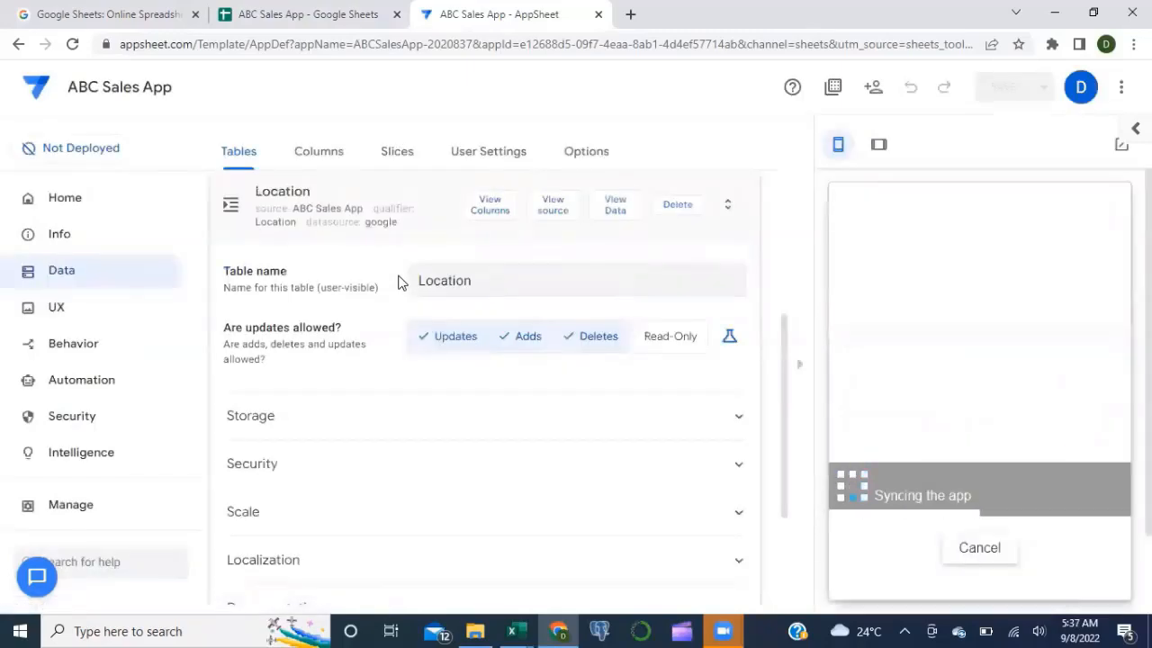
{"action": "left_click", "coordinate": [379, 223]}
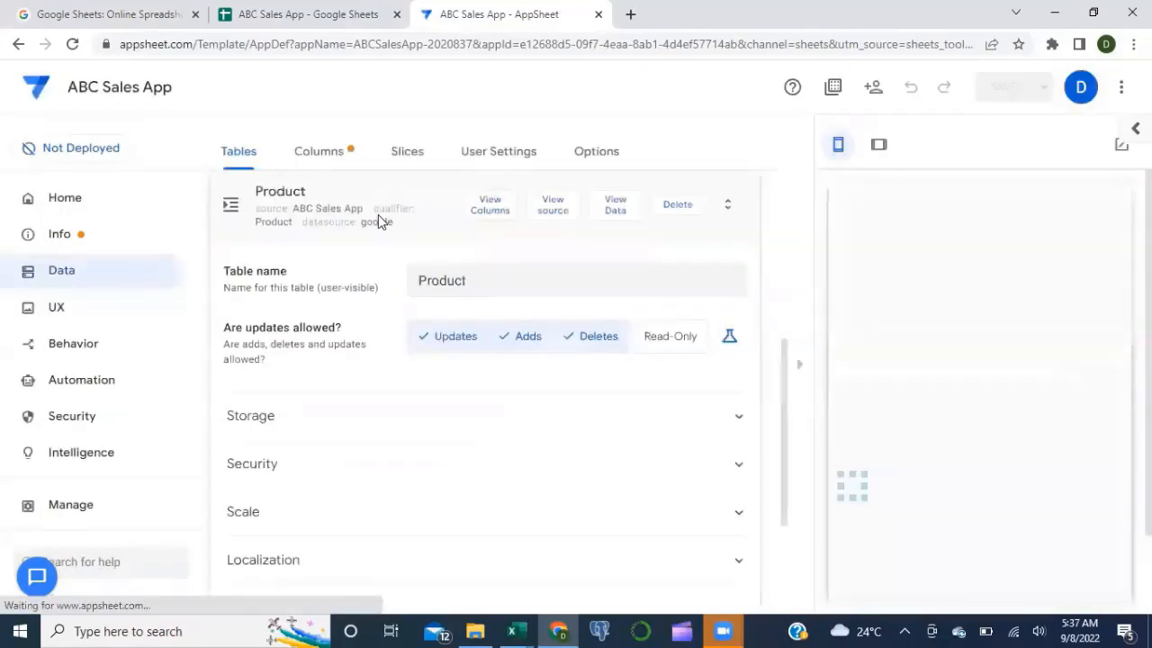
{"action": "left_click", "coordinate": [407, 197]}
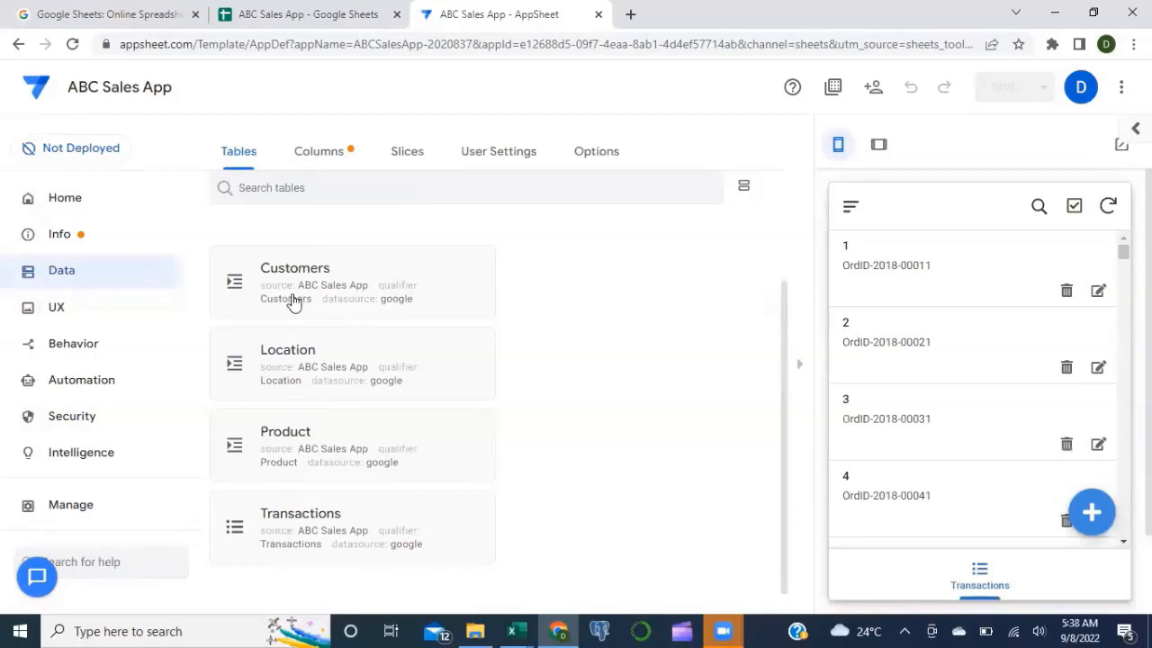
{"action": "left_click", "coordinate": [330, 158]}
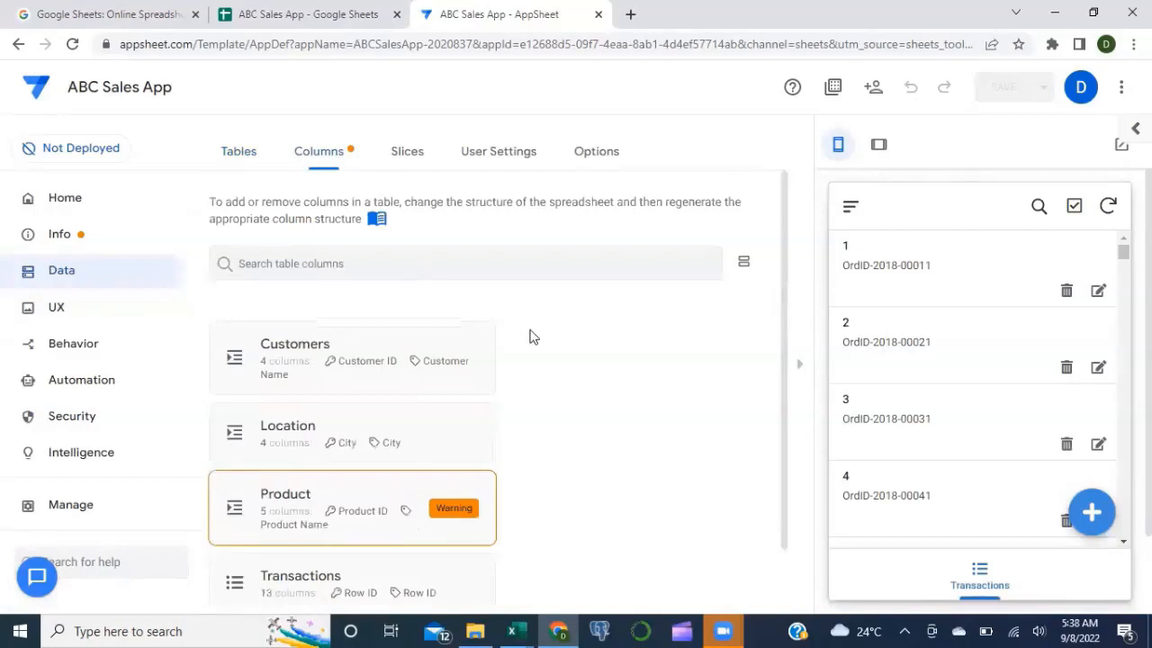
Step: Scroll through the column summaries showing Customer ID, City, Product ID and Row ID as keys
{"action": "scroll", "coordinate": [531, 337], "scroll_direction": "down", "scroll_amount": 1}
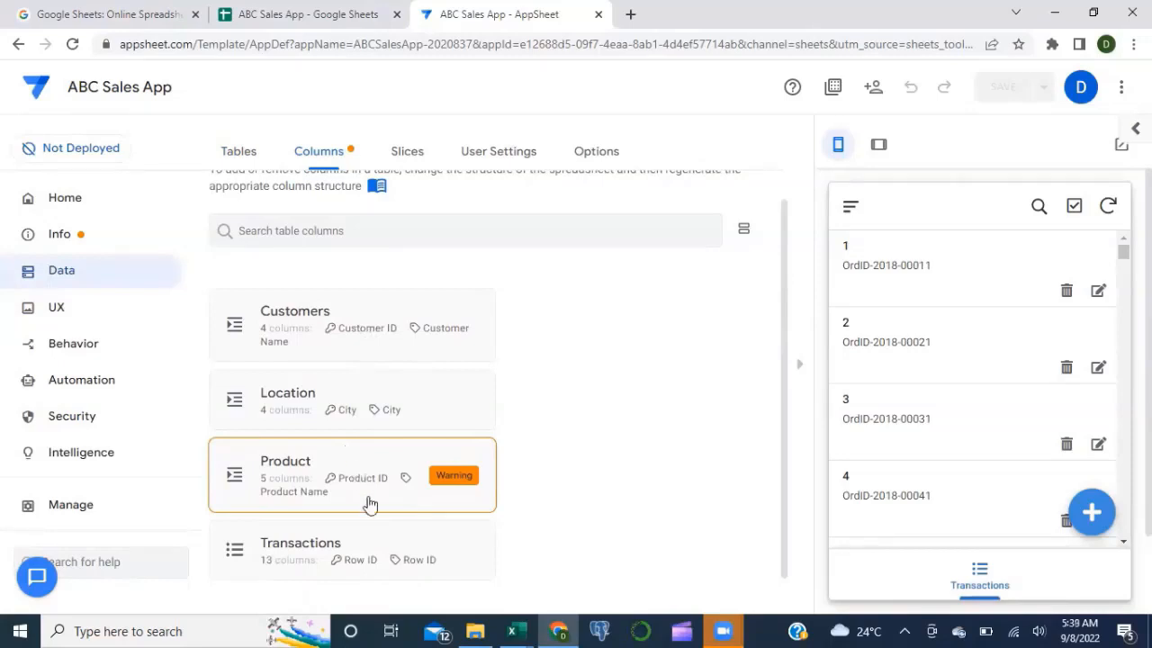
Step: Expand the Customers columns and browse the Segment column's type list, keeping it as Text
{"action": "left_click", "coordinate": [371, 306]}
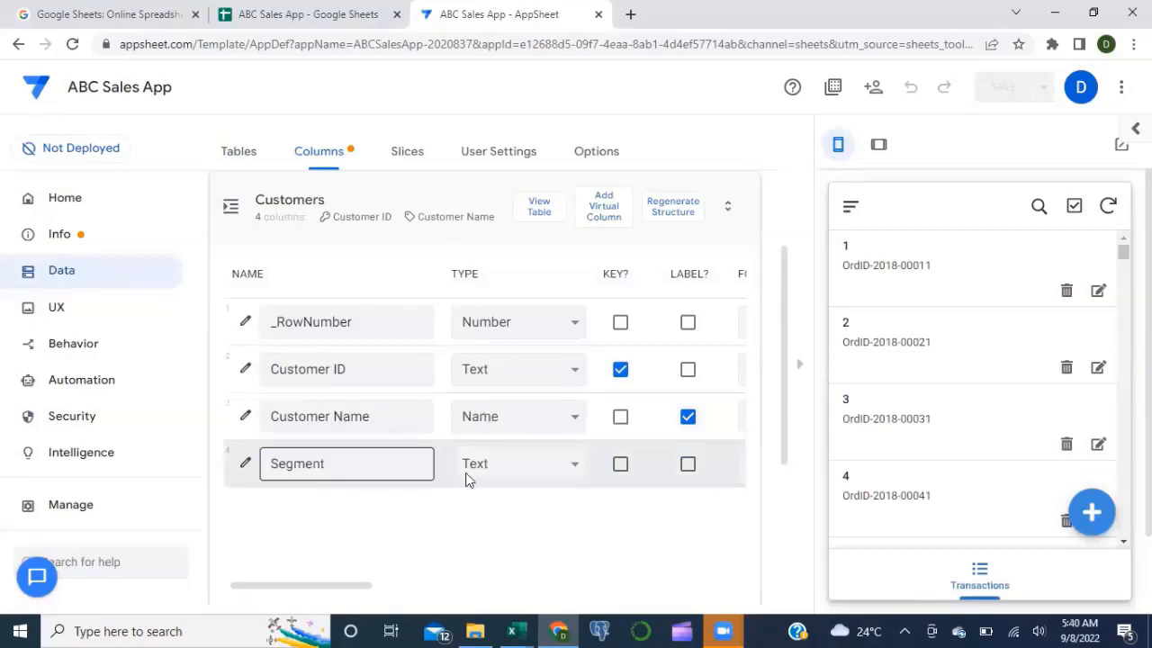
{"action": "left_click", "coordinate": [552, 475]}
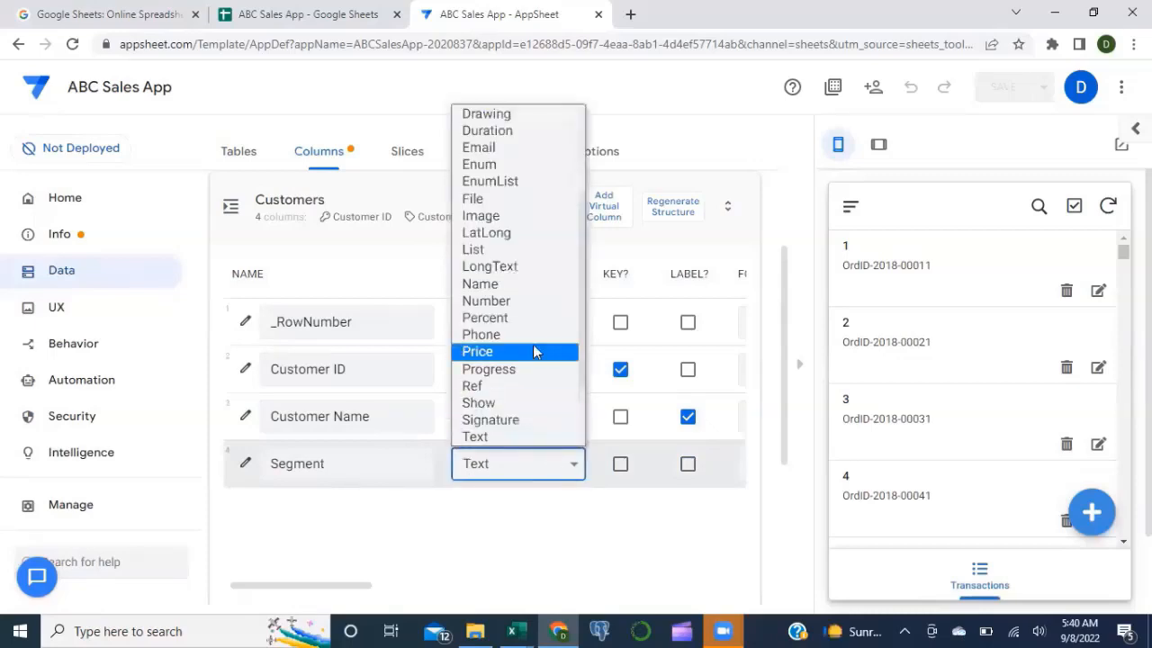
{"action": "scroll", "coordinate": [521, 270], "scroll_direction": "down", "scroll_amount": 1}
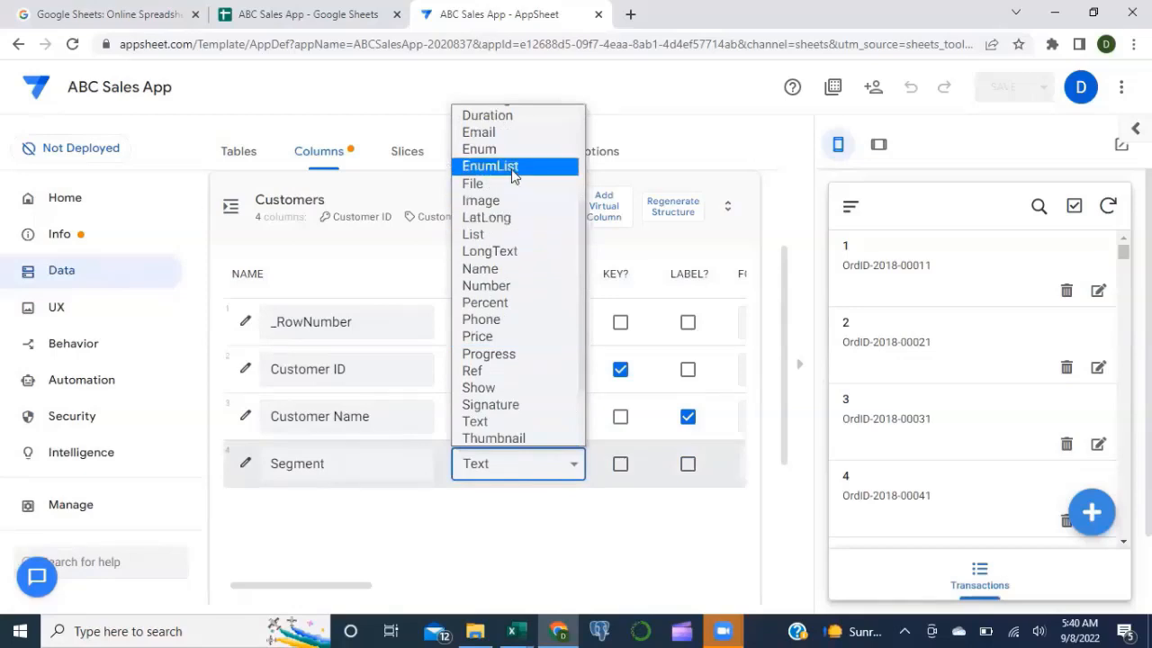
{"action": "scroll", "coordinate": [513, 173], "scroll_direction": "up", "scroll_amount": 2}
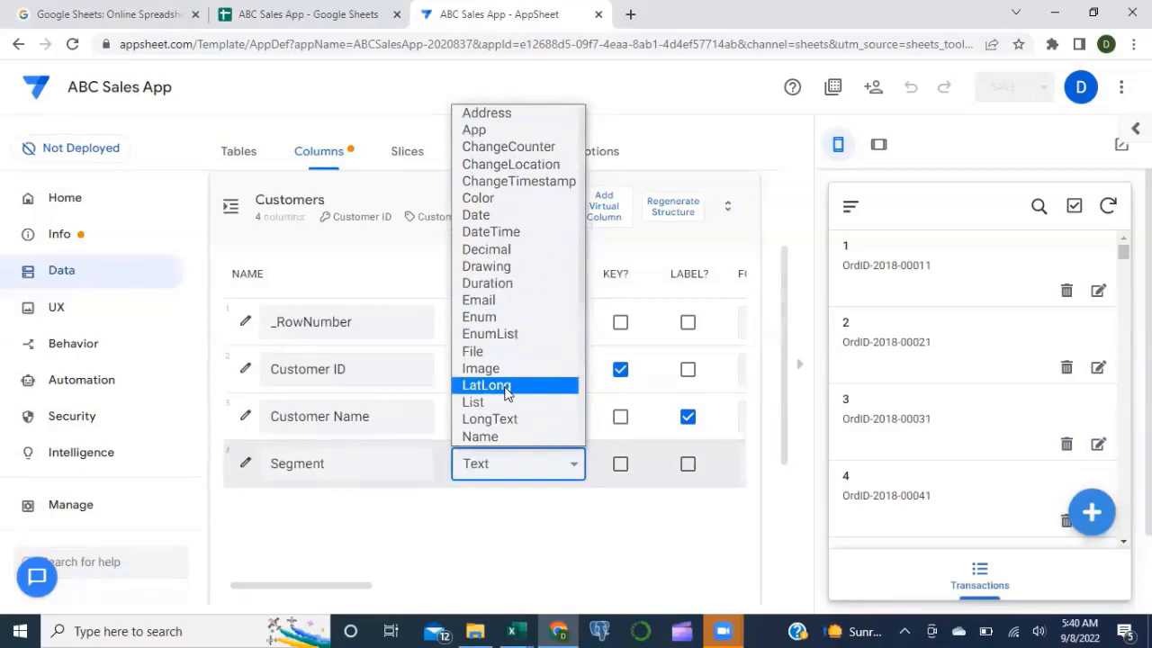
{"action": "left_click", "coordinate": [405, 517]}
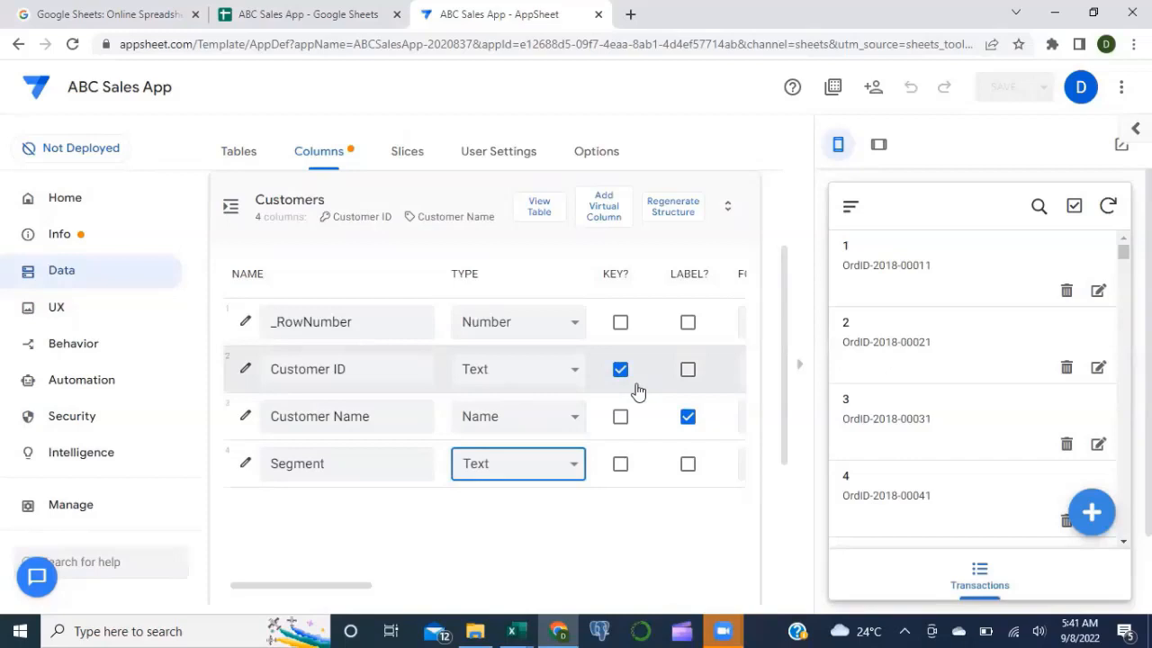
{"action": "left_click", "coordinate": [432, 205]}
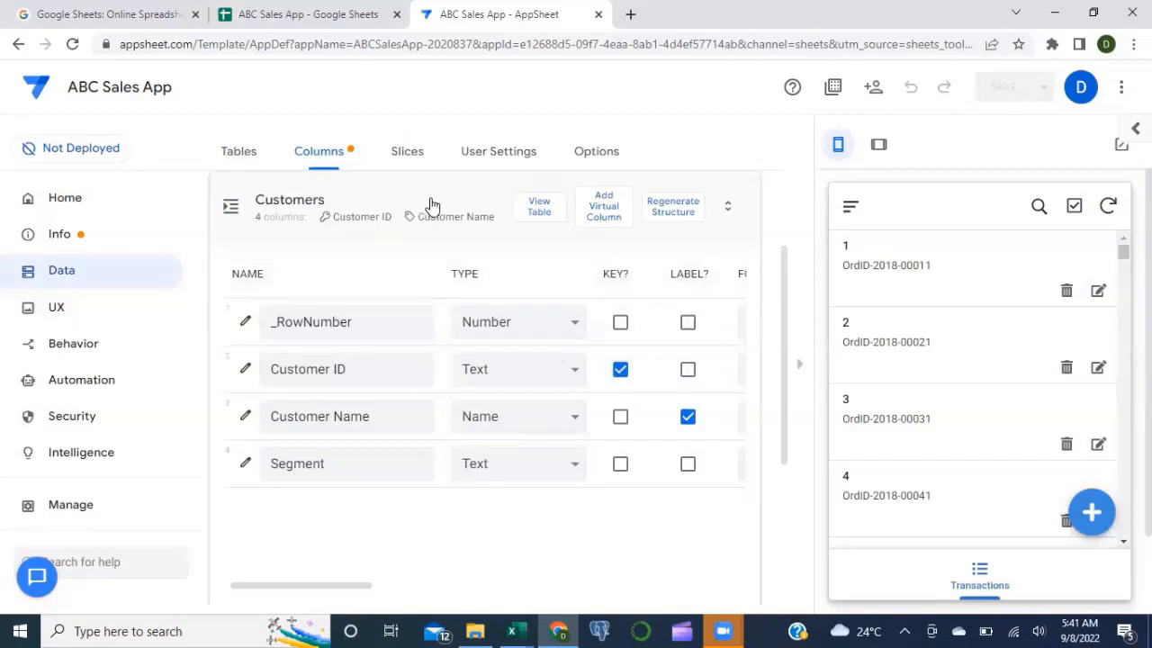
Step: Switch to the Location table and set its City key column's type to Address
{"action": "left_click", "coordinate": [432, 205]}
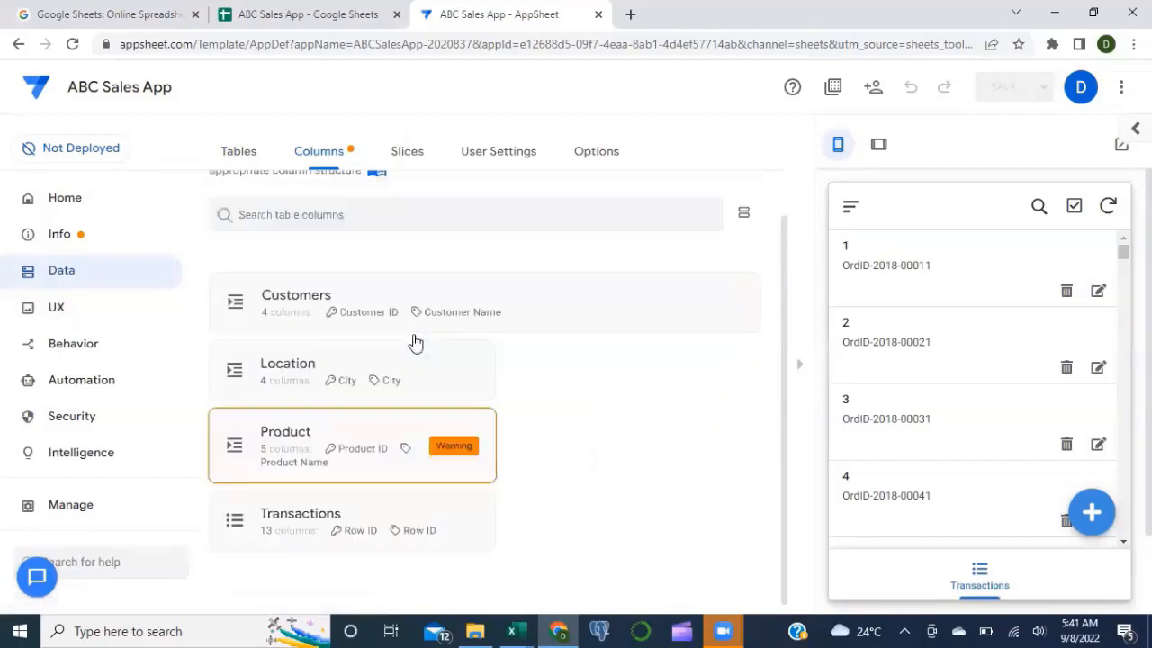
{"action": "left_click", "coordinate": [451, 373]}
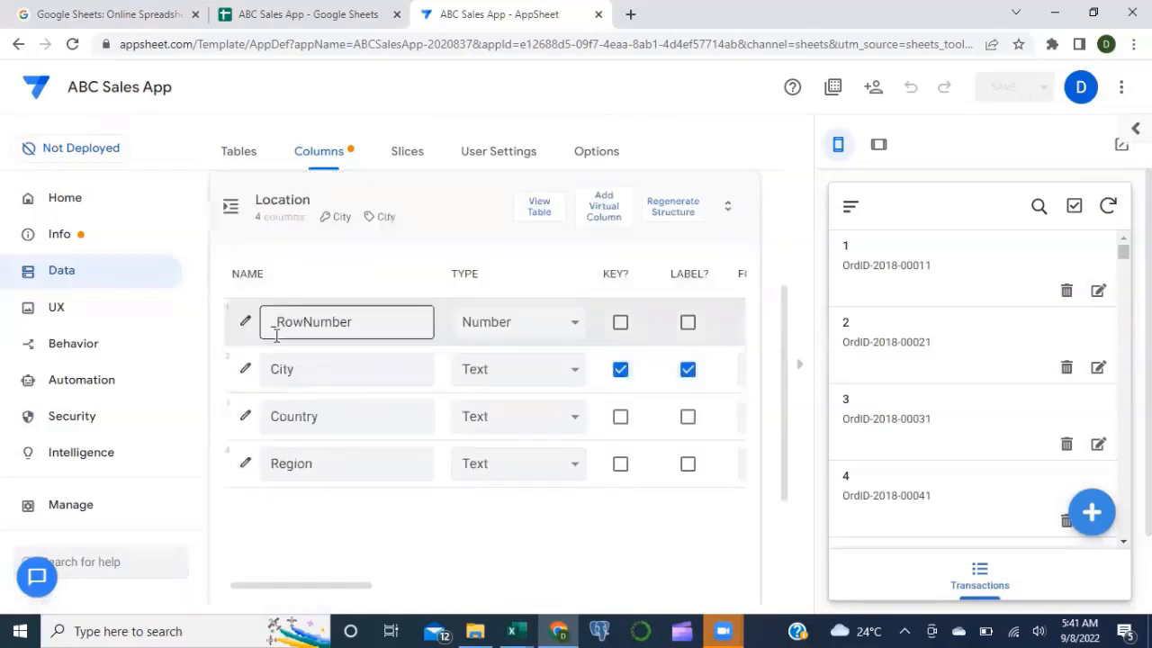
{"action": "left_click", "coordinate": [493, 386]}
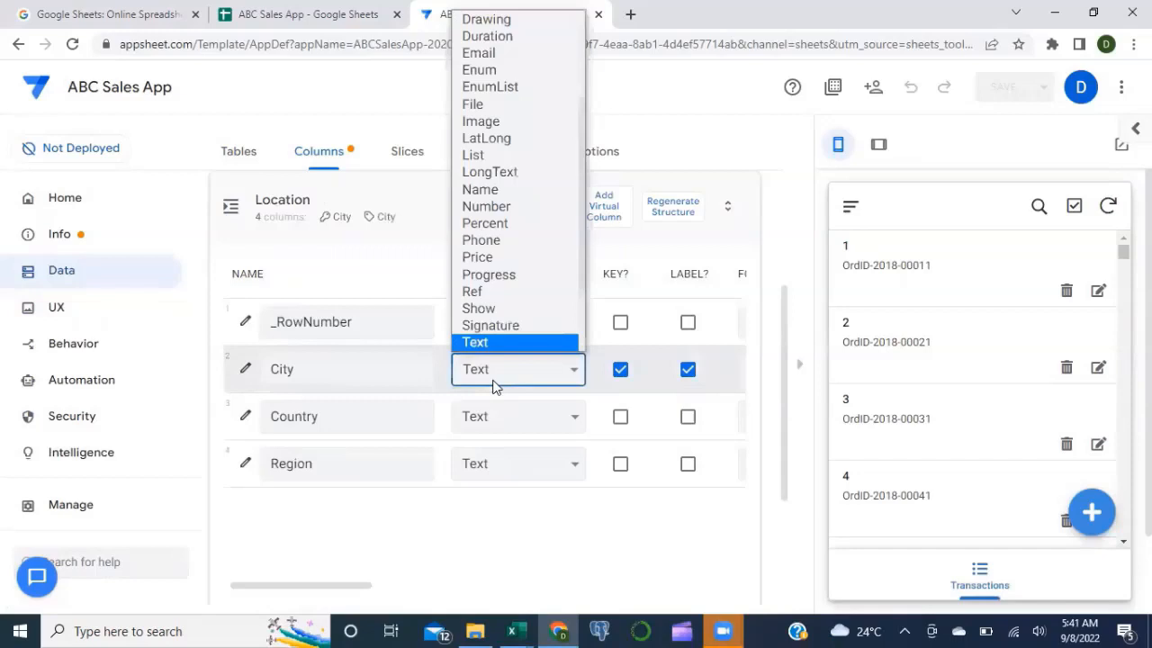
{"action": "scroll", "coordinate": [492, 27], "scroll_direction": "up", "scroll_amount": 3}
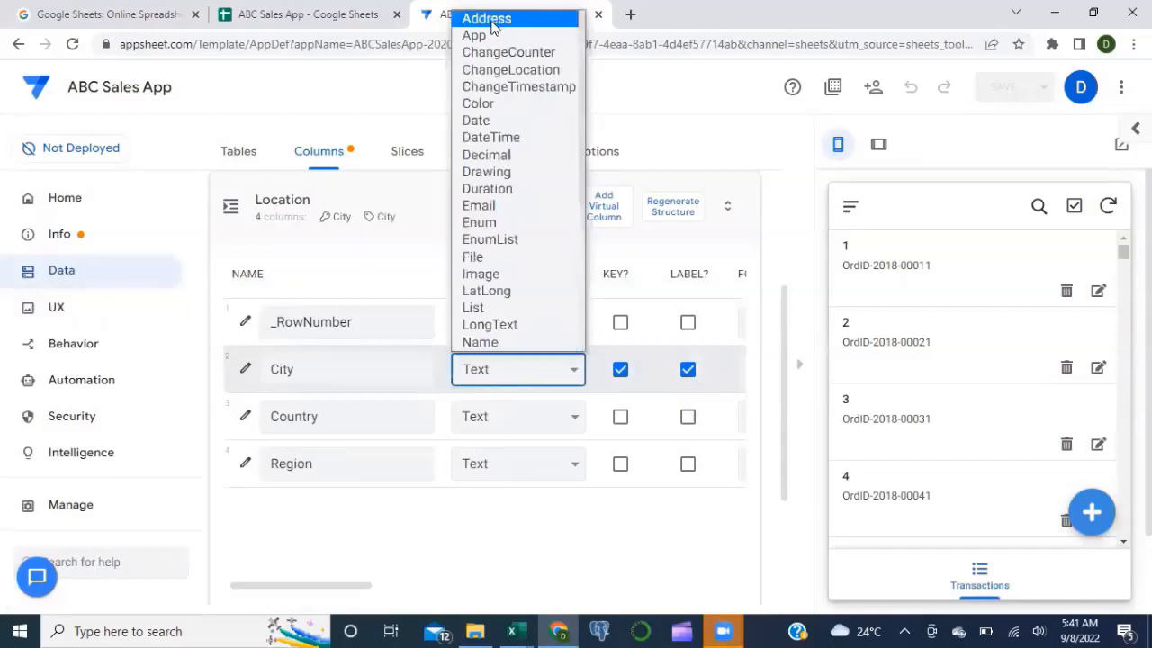
{"action": "left_click", "coordinate": [356, 277]}
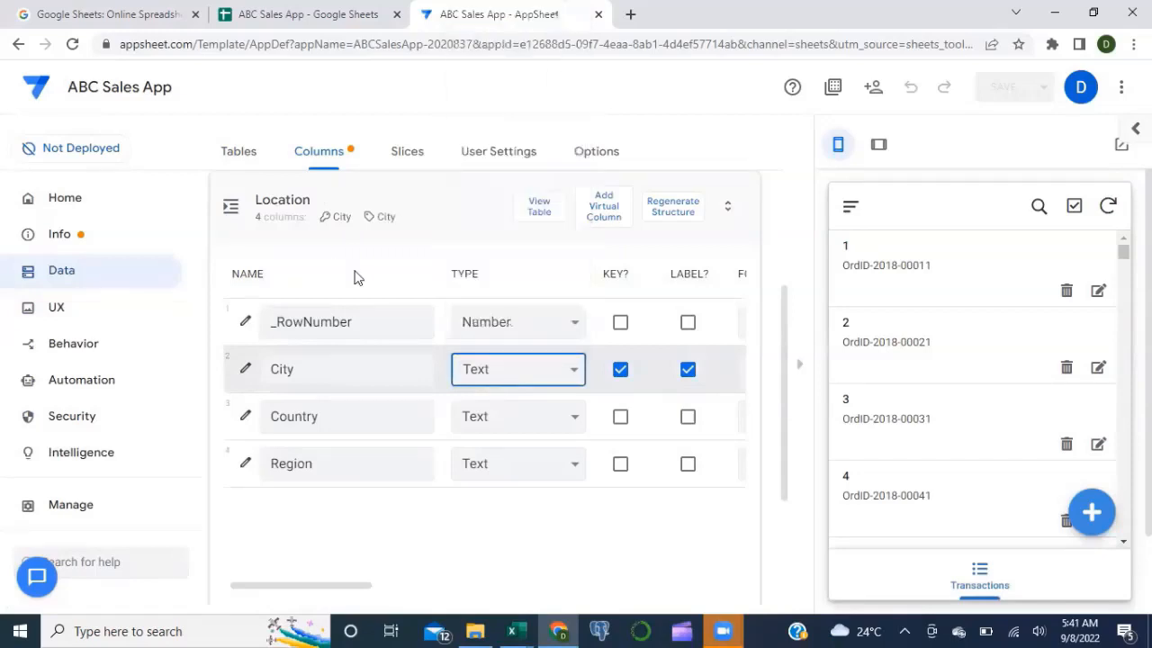
{"action": "left_click", "coordinate": [357, 417]}
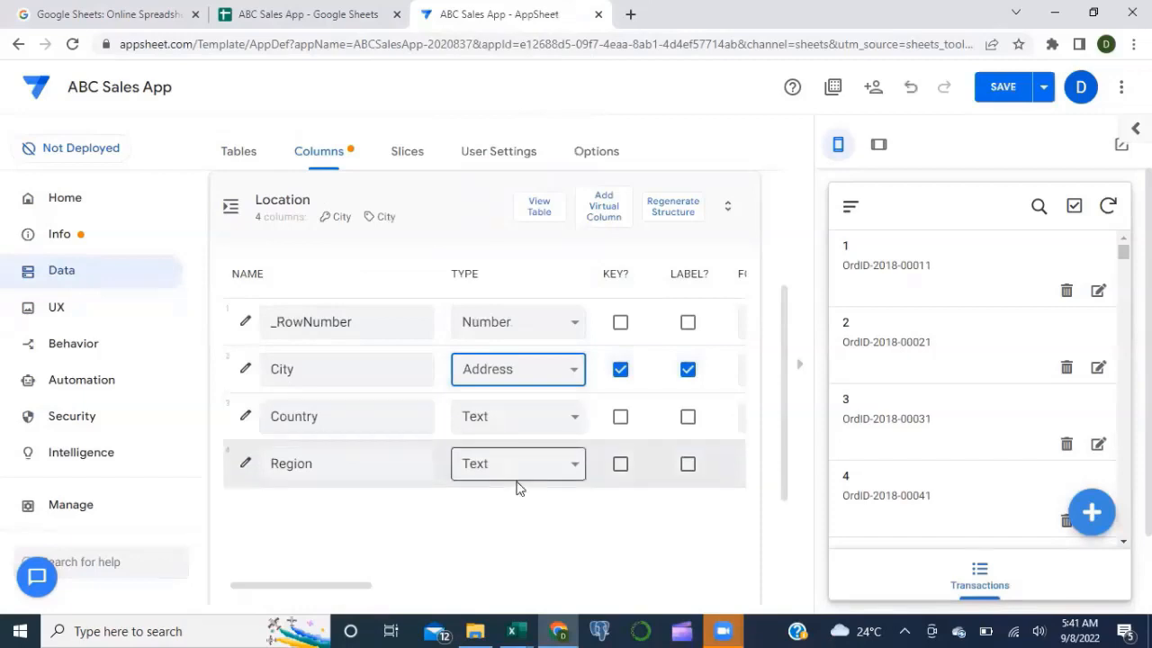
{"action": "left_click", "coordinate": [442, 232]}
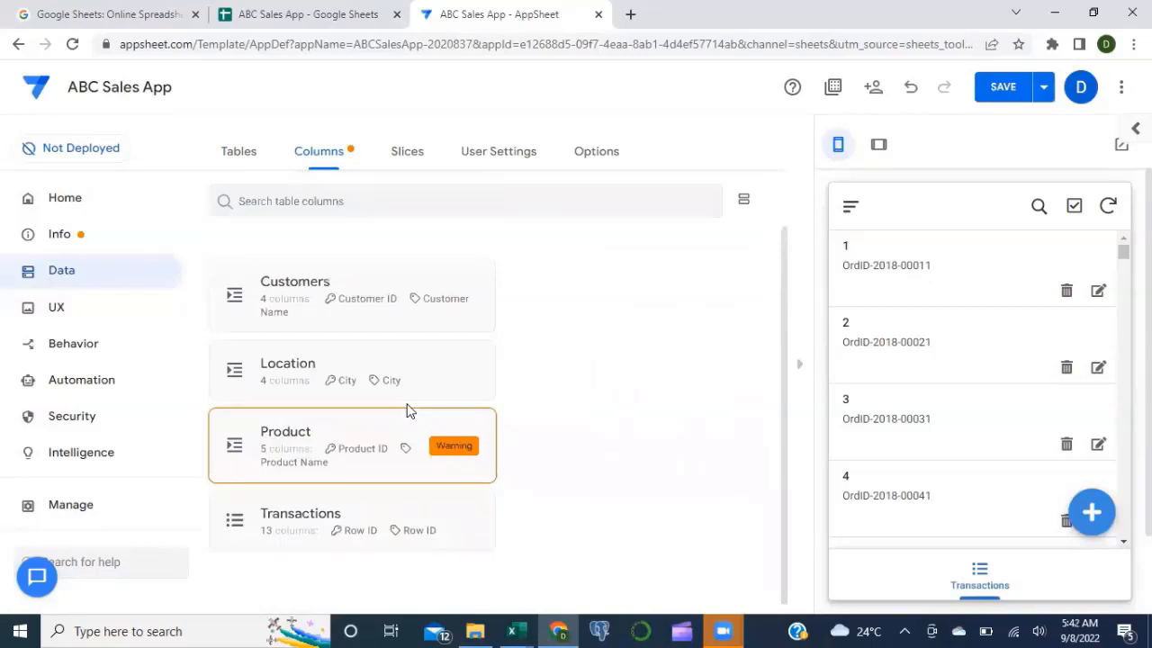
Step: Expand the Transactions table's 13 columns to review Row ID as Number key and Order ID as Text
{"action": "left_click", "coordinate": [392, 515]}
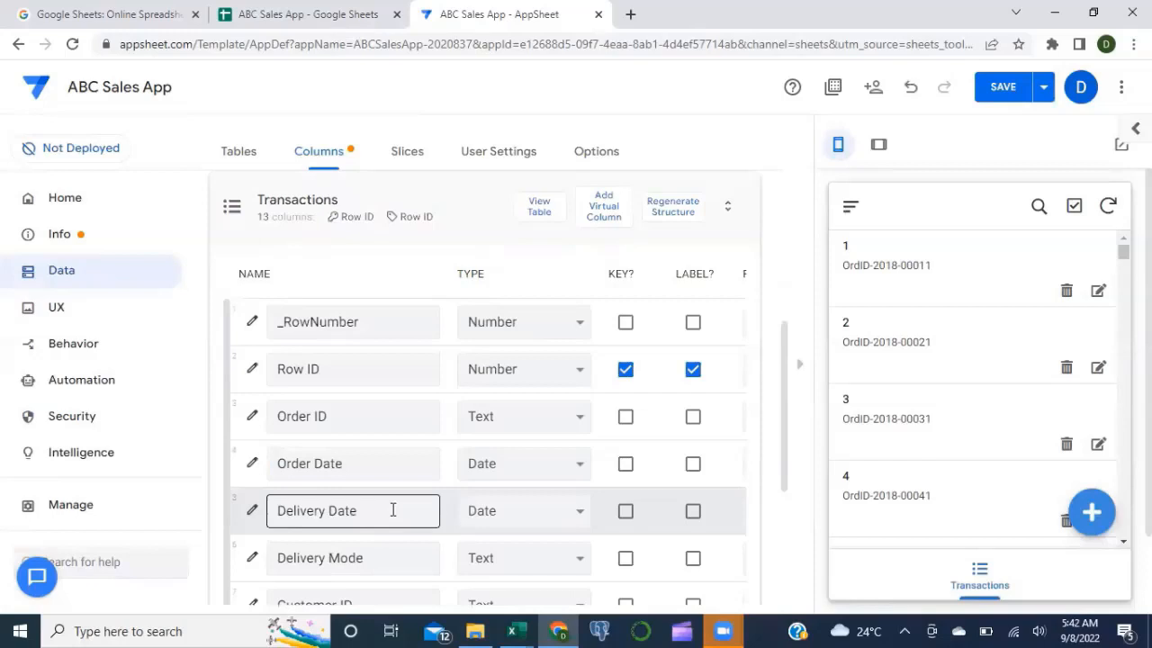
{"action": "scroll", "coordinate": [518, 398], "scroll_direction": "down", "scroll_amount": 1}
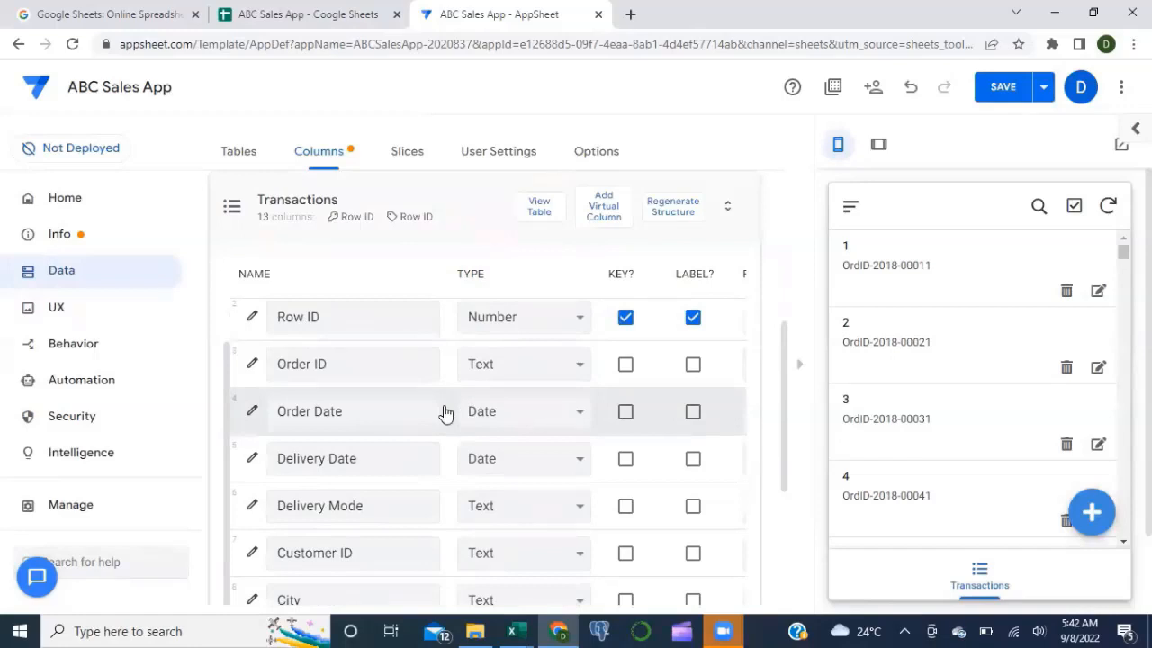
{"action": "scroll", "coordinate": [446, 412], "scroll_direction": "up", "scroll_amount": 1}
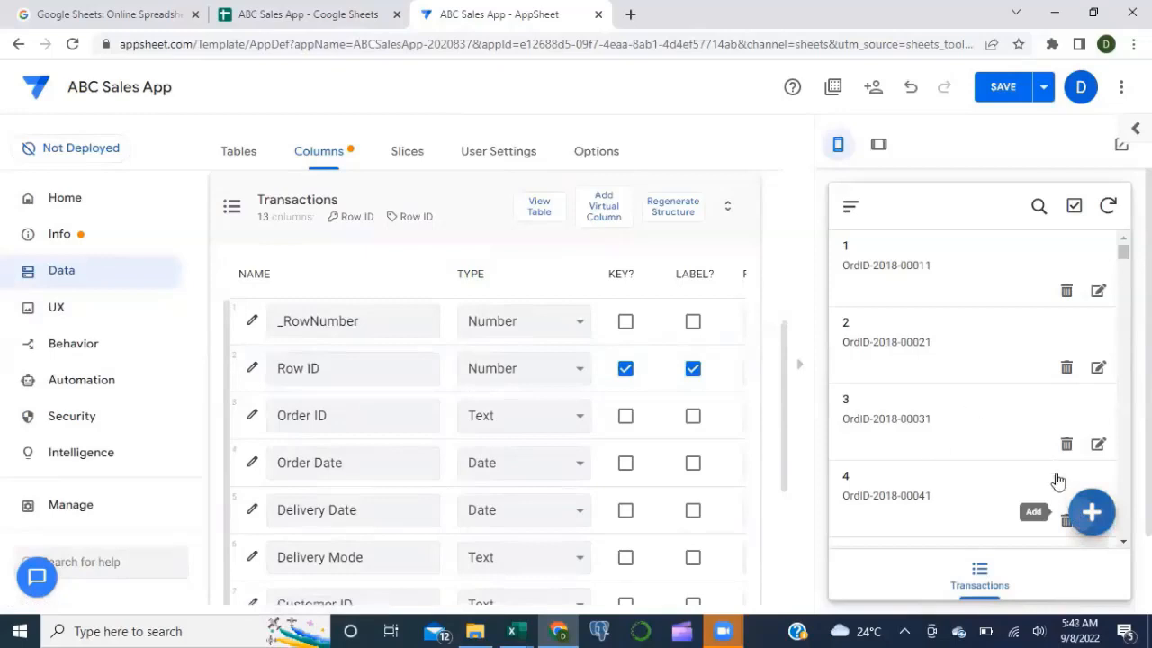
Step: Add a new Transactions record in the preview and scroll its fields: Row ID 0, Order ID blank
{"action": "left_click", "coordinate": [1088, 515]}
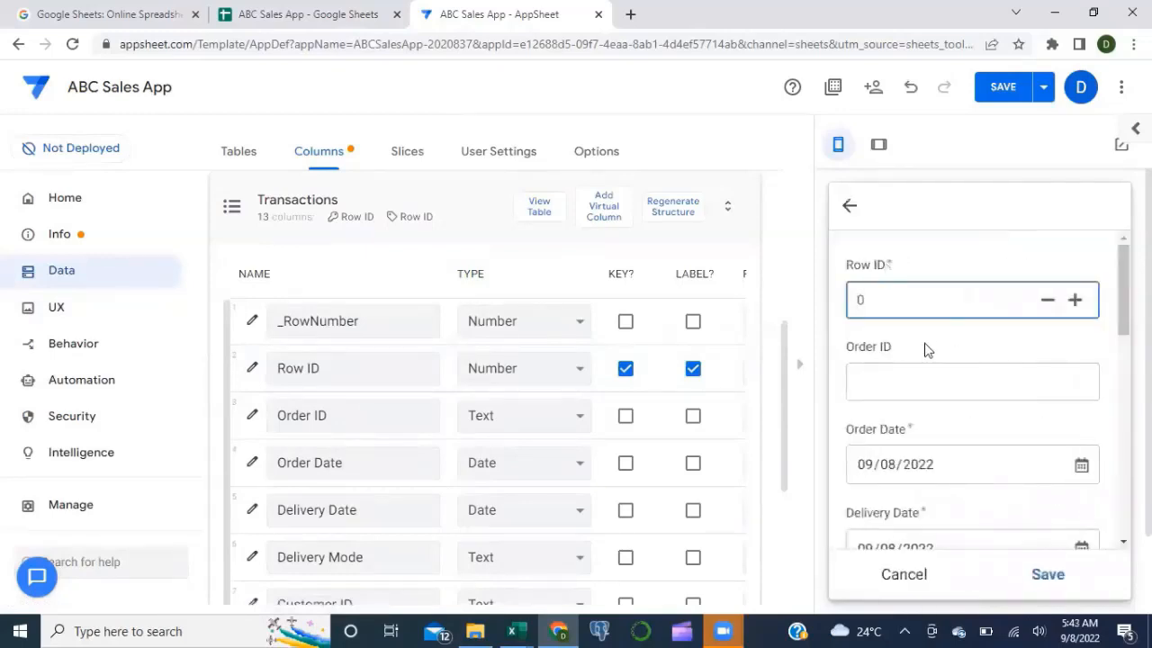
{"action": "scroll", "coordinate": [927, 349], "scroll_direction": "down", "scroll_amount": 2}
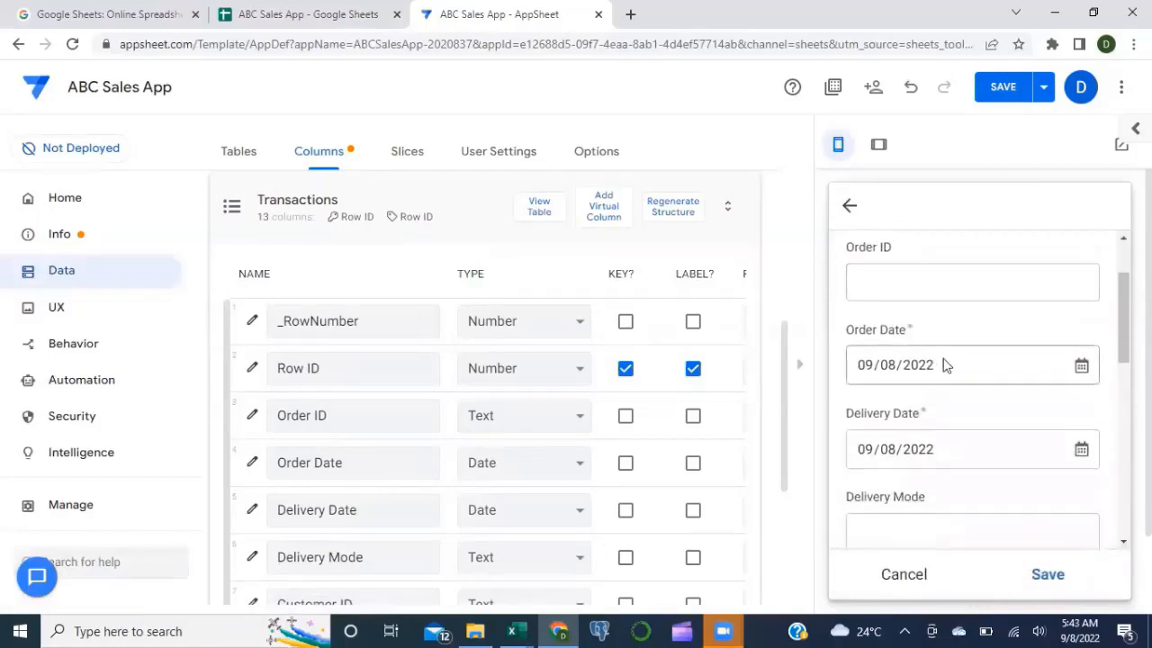
{"action": "scroll", "coordinate": [943, 362], "scroll_direction": "down", "scroll_amount": 3}
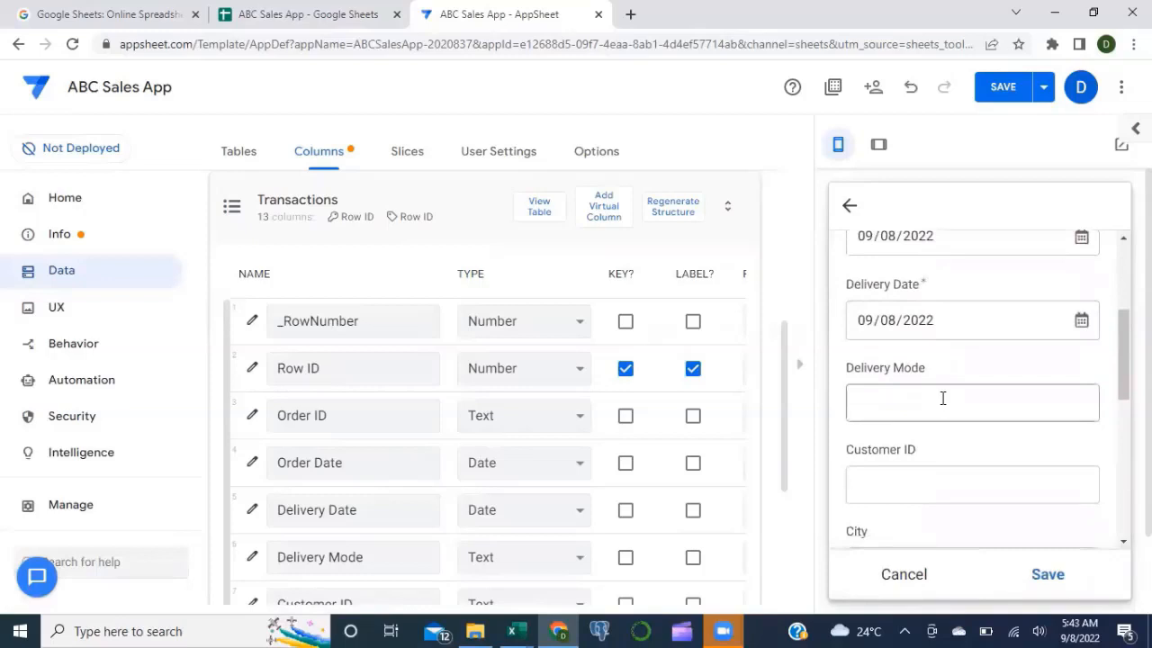
{"action": "scroll", "coordinate": [943, 398], "scroll_direction": "down", "scroll_amount": 3}
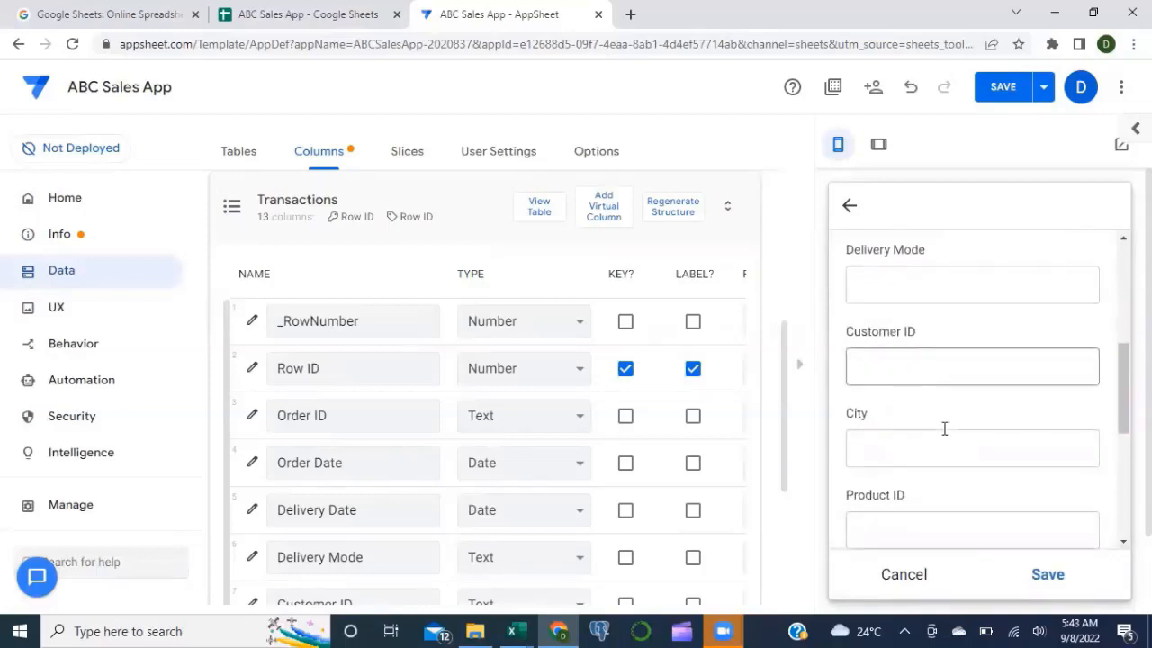
{"action": "scroll", "coordinate": [944, 430], "scroll_direction": "down", "scroll_amount": 2}
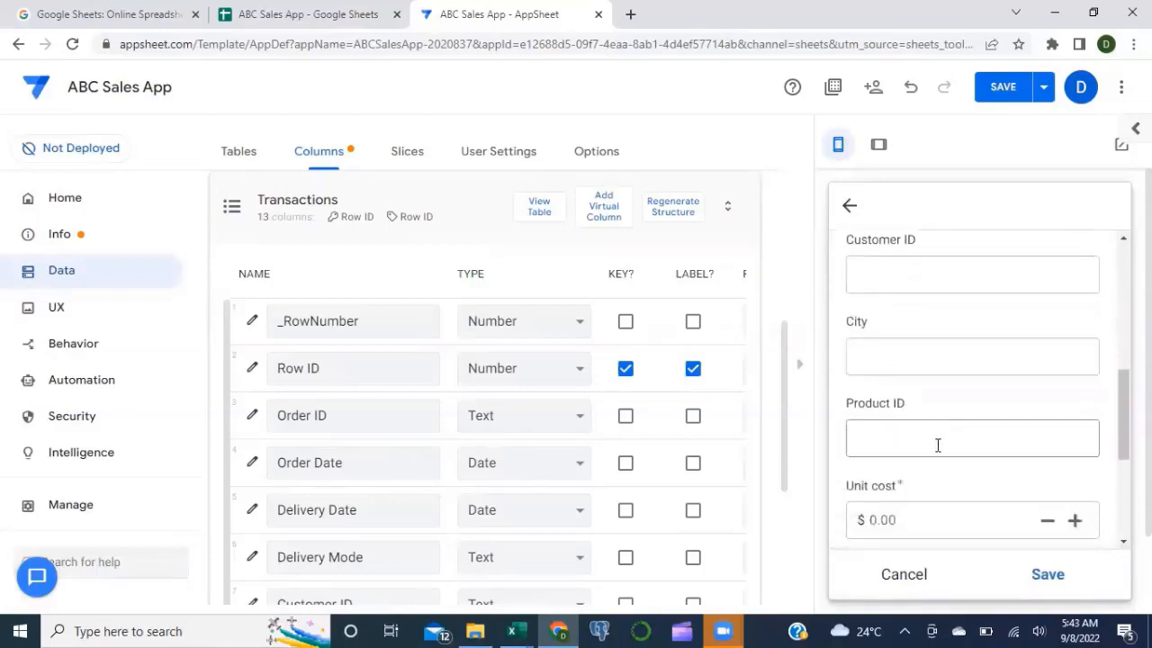
{"action": "scroll", "coordinate": [938, 445], "scroll_direction": "down", "scroll_amount": 2}
{"action": "scroll", "coordinate": [928, 448], "scroll_direction": "down", "scroll_amount": 2}
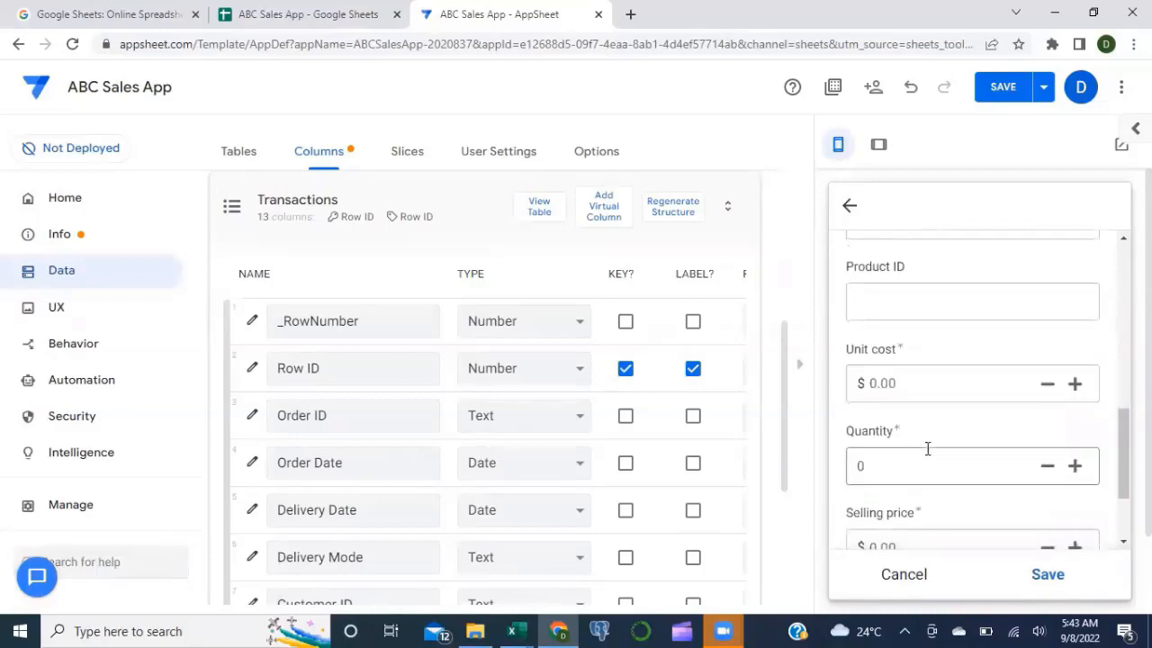
{"action": "scroll", "coordinate": [928, 448], "scroll_direction": "down", "scroll_amount": 1}
{"action": "scroll", "coordinate": [942, 498], "scroll_direction": "down", "scroll_amount": 1}
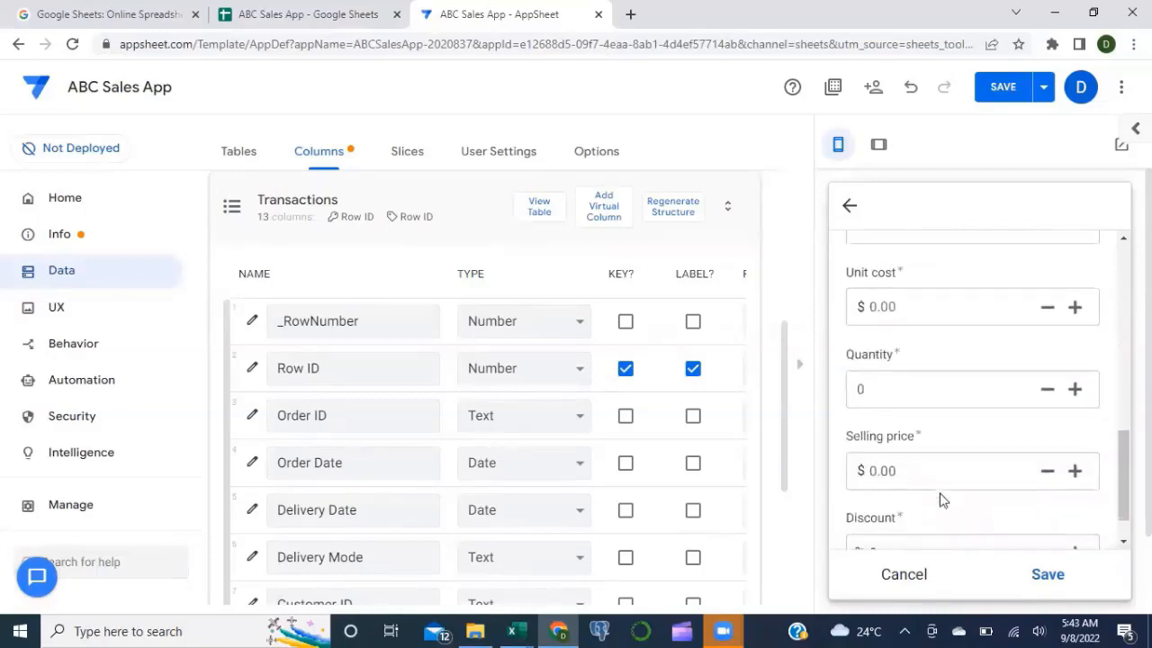
{"action": "scroll", "coordinate": [941, 495], "scroll_direction": "down", "scroll_amount": 1}
{"action": "scroll", "coordinate": [942, 494], "scroll_direction": "up", "scroll_amount": 8}
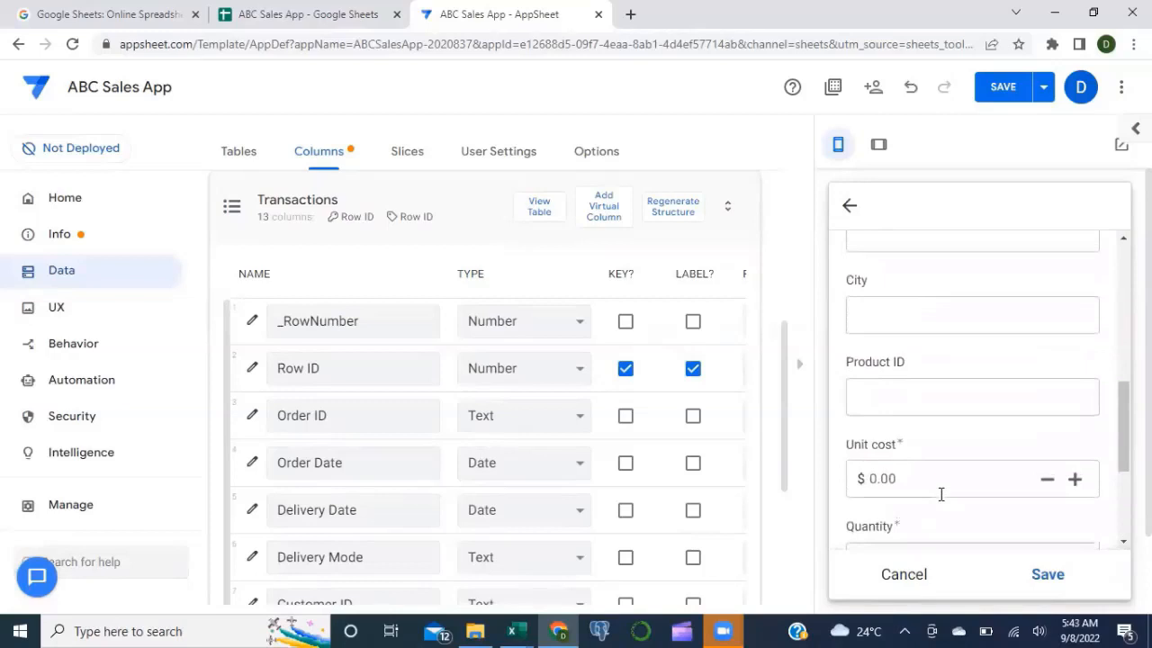
{"action": "scroll", "coordinate": [941, 500], "scroll_direction": "up", "scroll_amount": 6}
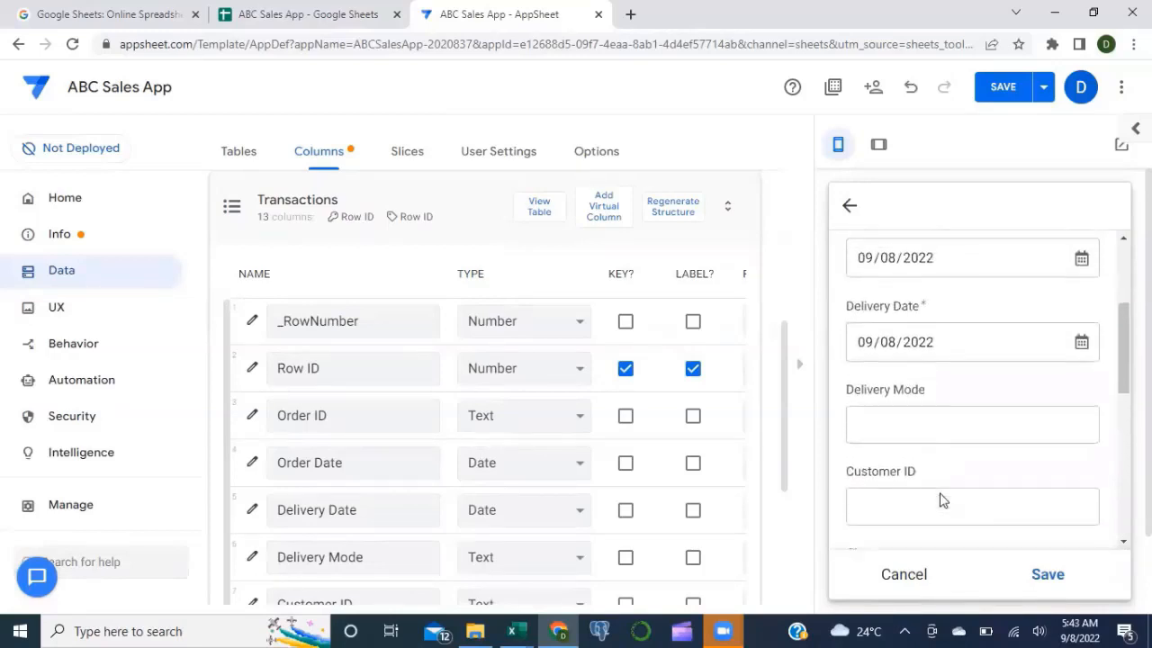
{"action": "scroll", "coordinate": [942, 501], "scroll_direction": "up", "scroll_amount": 2}
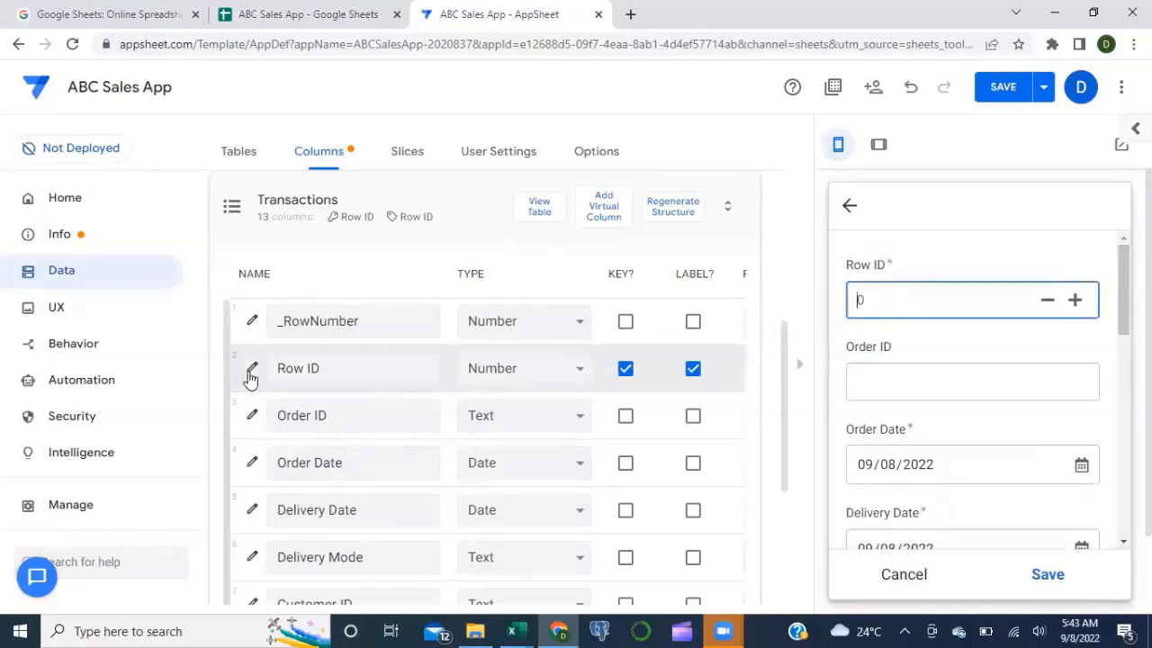
Step: In the ABC Sales App sheet, check the Row ID values in column A and widen the Order ID column
{"action": "left_click", "coordinate": [278, 22]}
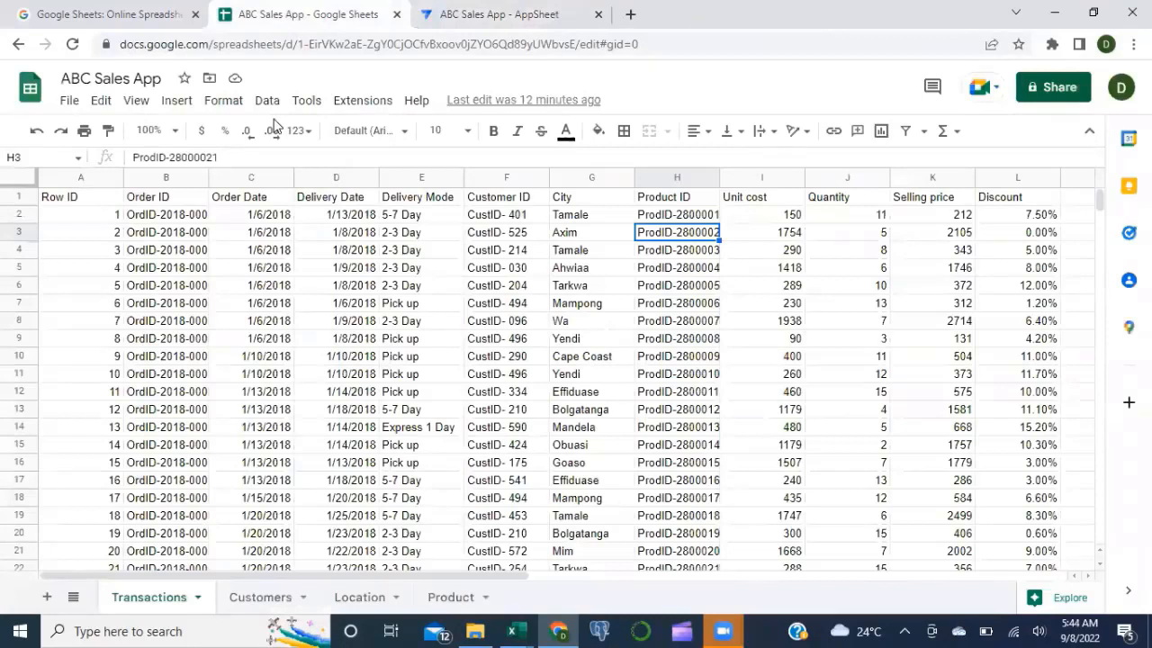
{"action": "left_click", "coordinate": [66, 221]}
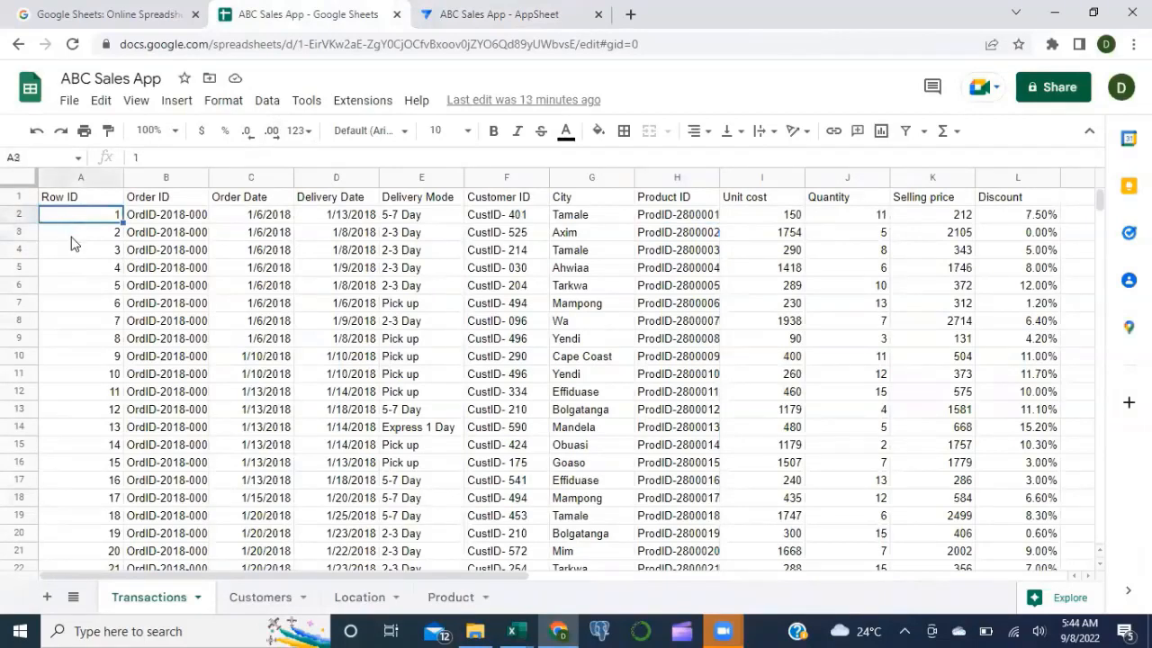
{"action": "left_click", "coordinate": [74, 238]}
{"action": "key", "text": "Up"}
{"action": "left_click", "coordinate": [74, 239]}
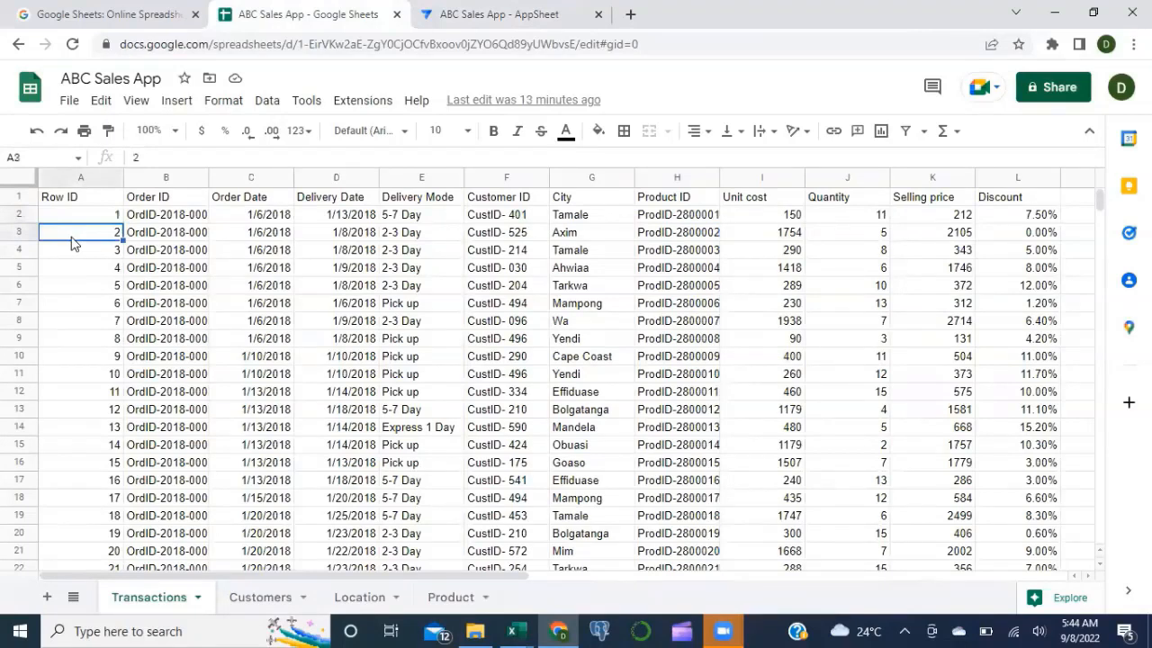
{"action": "key", "text": "Up"}
{"action": "key", "text": "Down"}
{"action": "key", "text": "Down"}
{"action": "key", "text": "Down"}
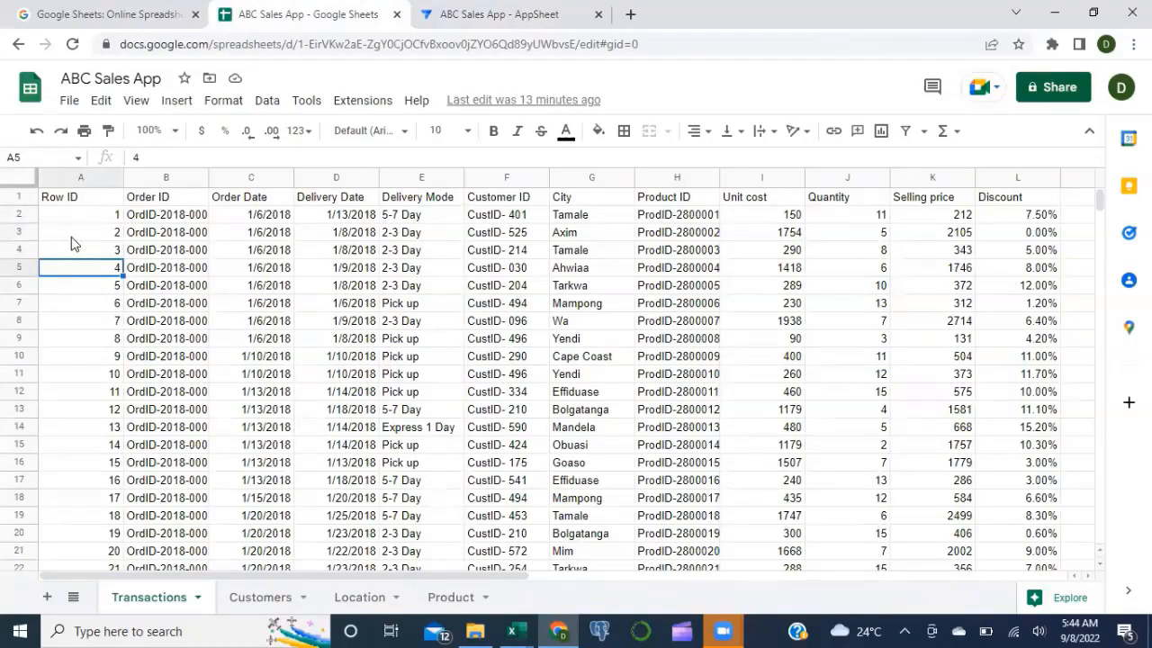
{"action": "key", "text": "Up"}
{"action": "key", "text": "Up"}
{"action": "key", "text": "Up"}
{"action": "key", "text": "Up"}
{"action": "key", "text": "Down"}
{"action": "key", "text": "Down"}
{"action": "key", "text": "Down"}
{"action": "key", "text": "Down"}
{"action": "left_click_drag", "start_coordinate": [208, 178], "coordinate": [271, 178]}
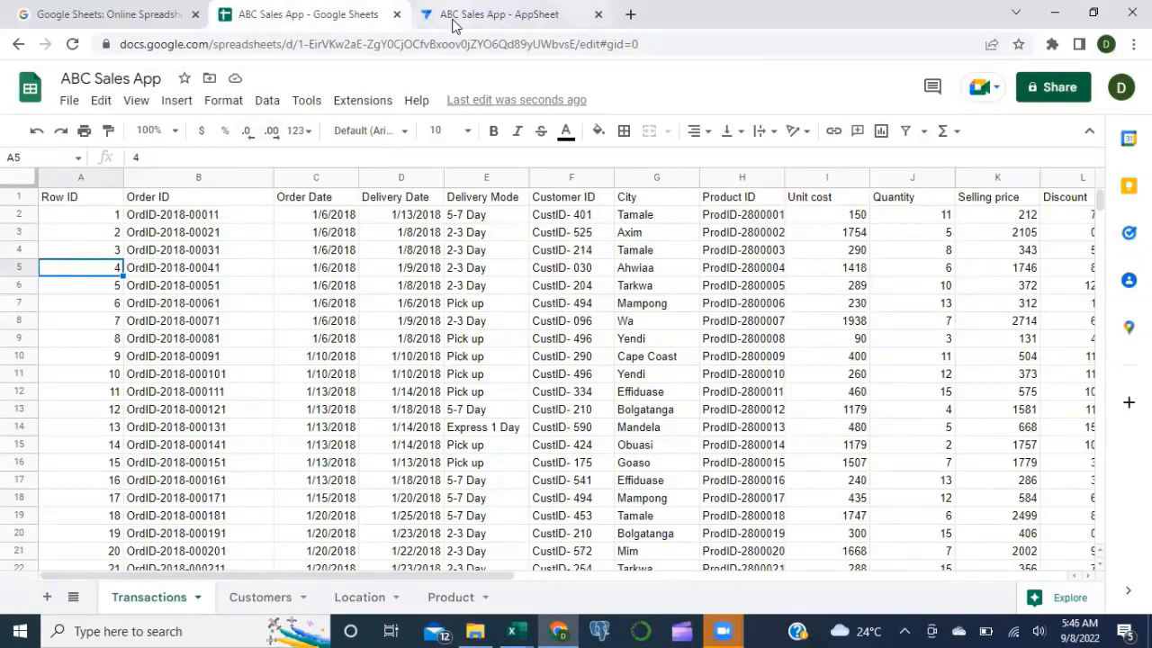
Step: Return to the AppSheet editor and open the Transactions Row ID column's settings
{"action": "left_click", "coordinate": [453, 24]}
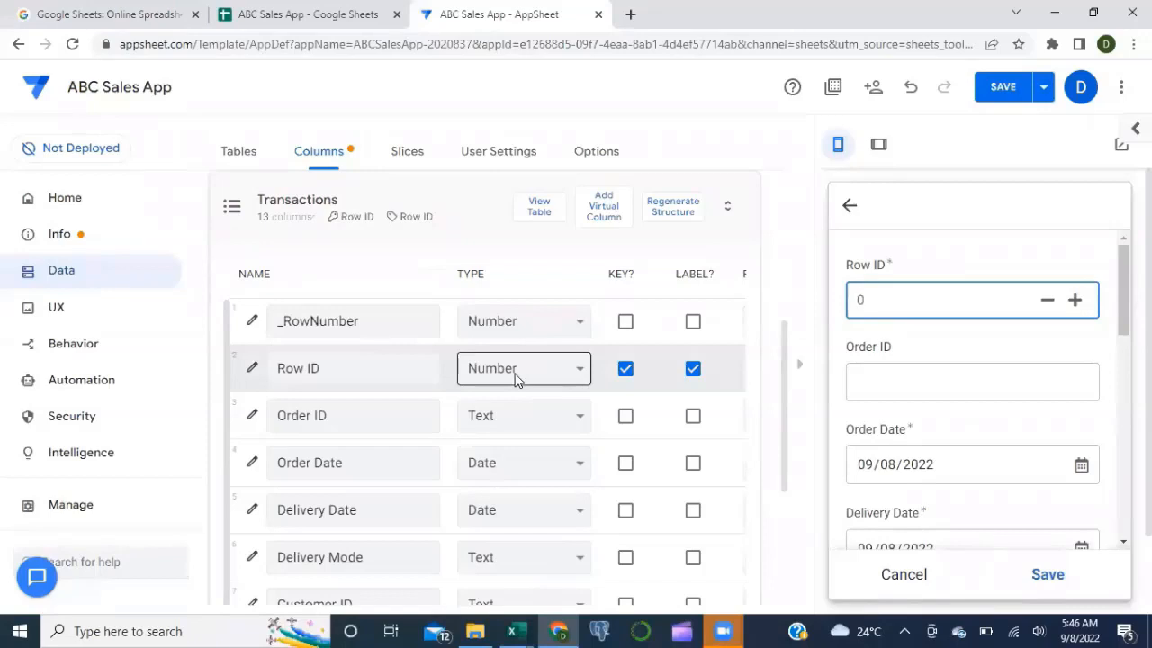
{"action": "left_click", "coordinate": [254, 373]}
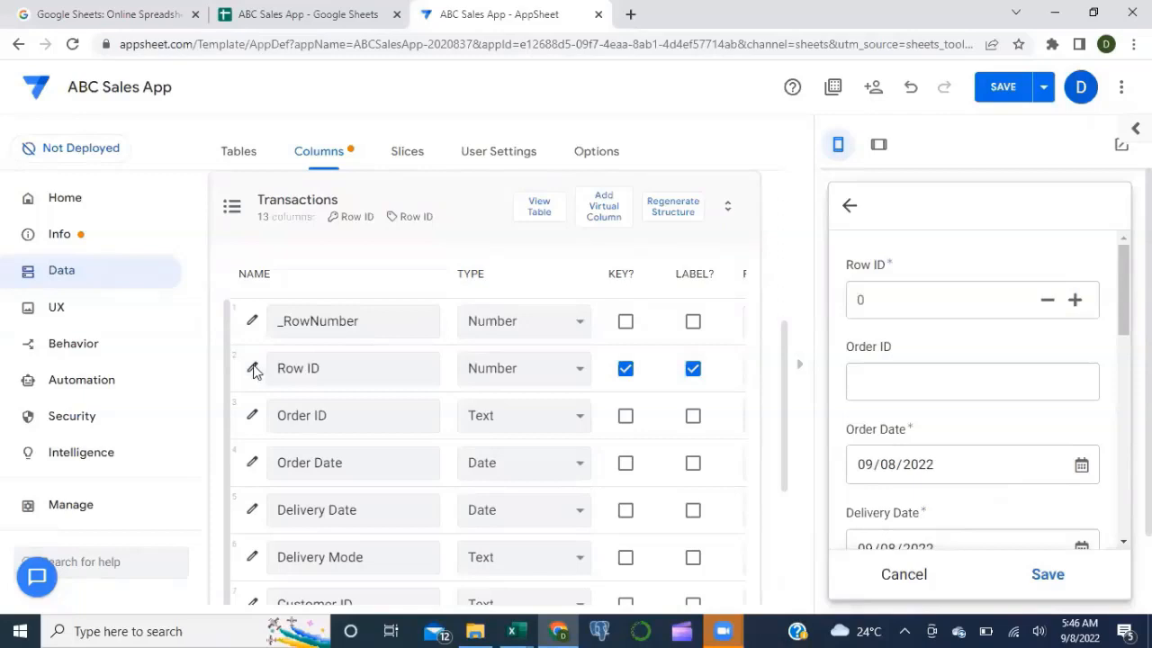
{"action": "left_click", "coordinate": [253, 371]}
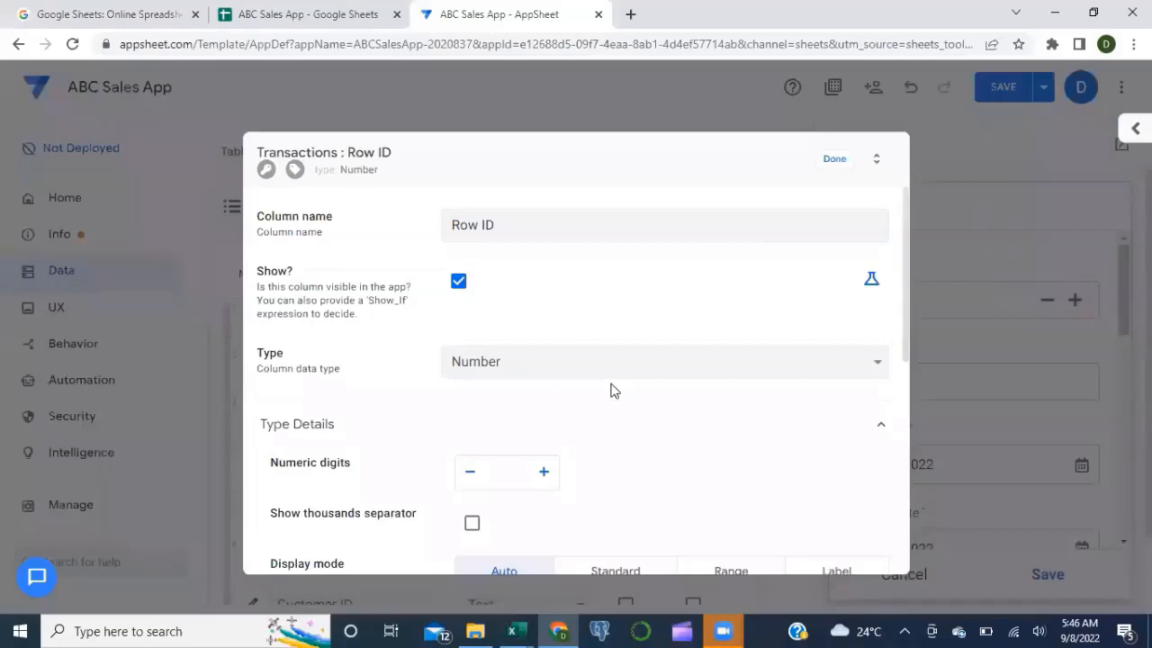
Step: Expand Row ID's Auto Compute section and select its Initial value field
{"action": "scroll", "coordinate": [610, 390], "scroll_direction": "down", "scroll_amount": 3}
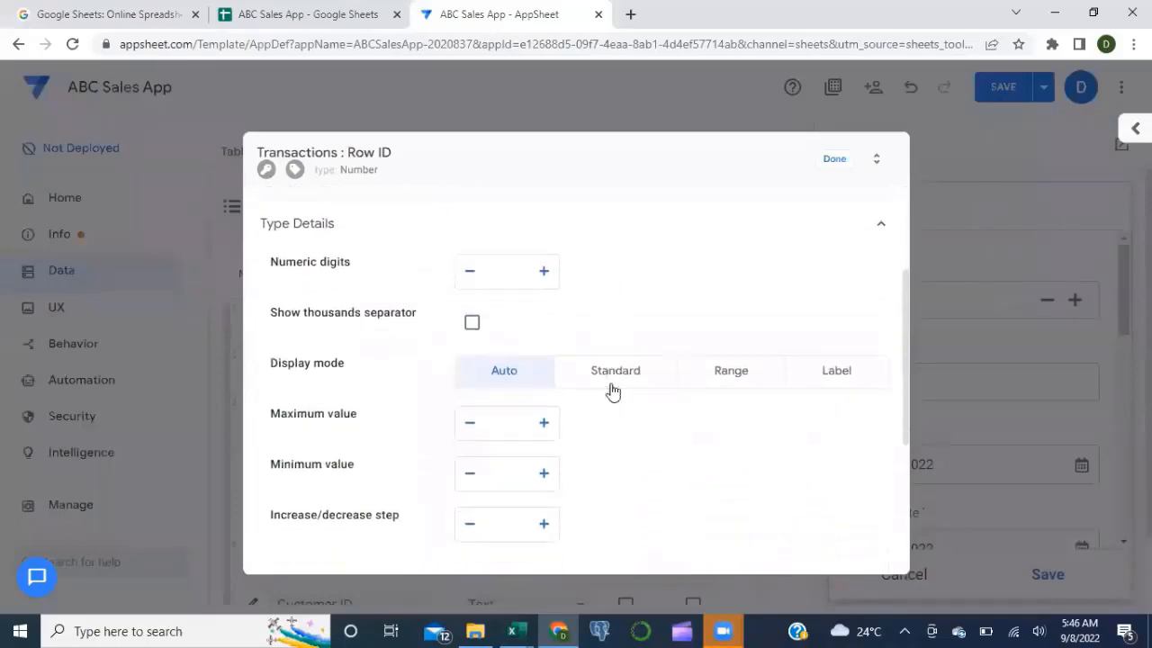
{"action": "scroll", "coordinate": [611, 390], "scroll_direction": "down", "scroll_amount": 3}
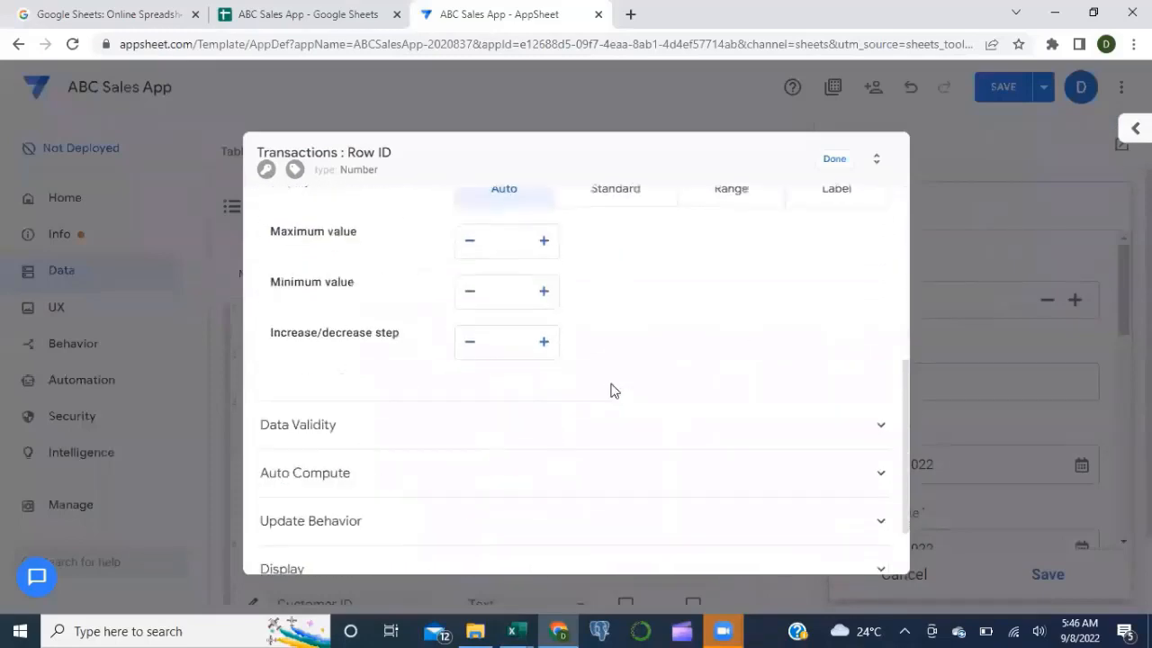
{"action": "left_click", "coordinate": [534, 477]}
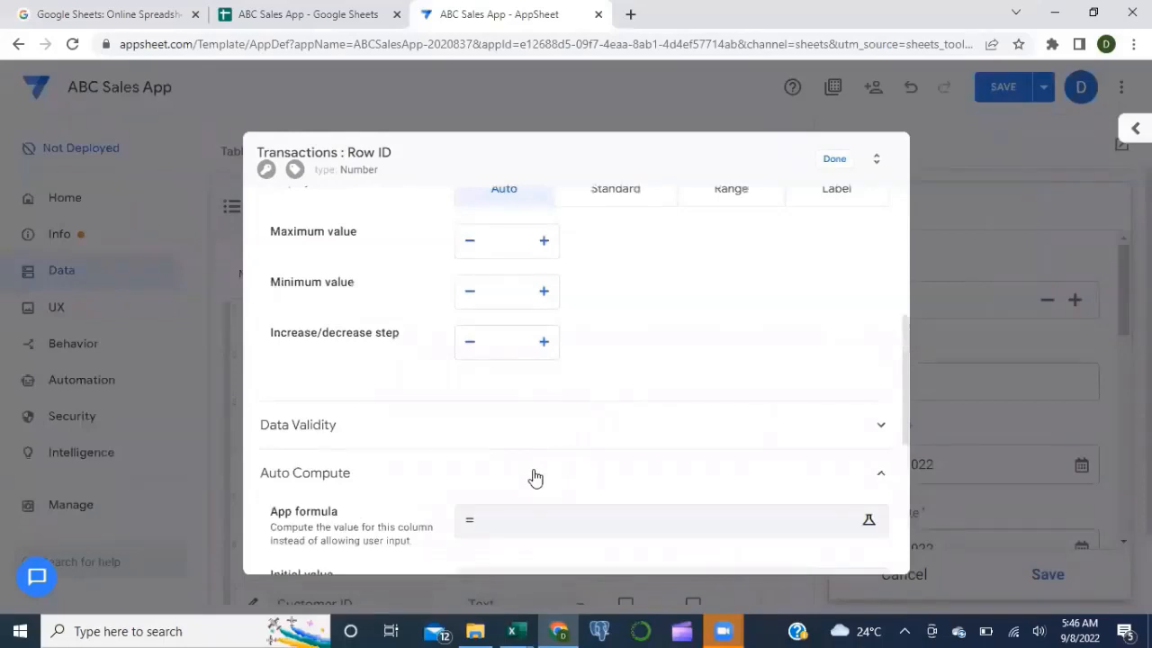
{"action": "scroll", "coordinate": [534, 477], "scroll_direction": "down", "scroll_amount": 2}
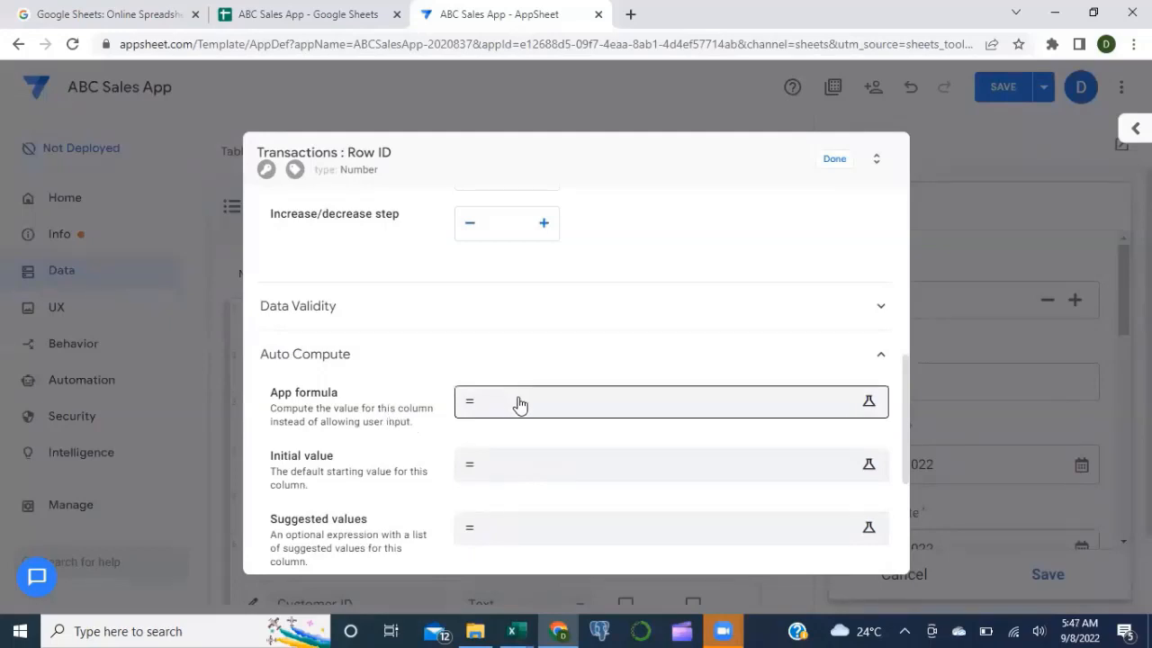
{"action": "left_click", "coordinate": [533, 465]}
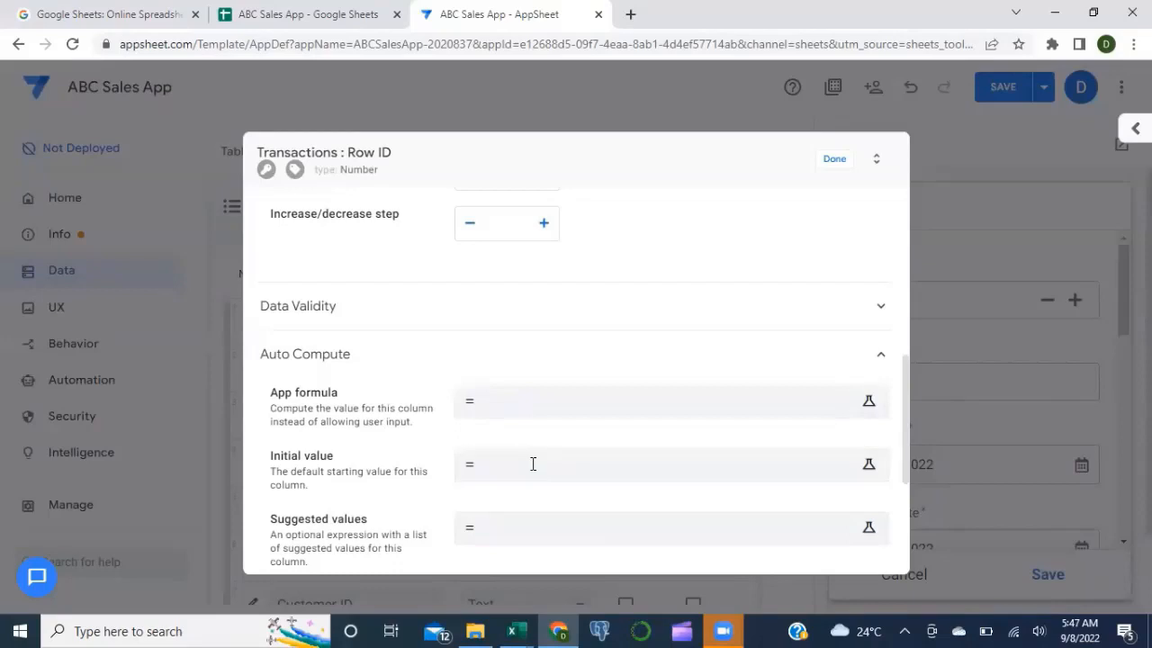
Step: Set Row ID's initial value to MAX(Transactions[Row ID])+1 and close the column settings
{"action": "left_click", "coordinate": [487, 478]}
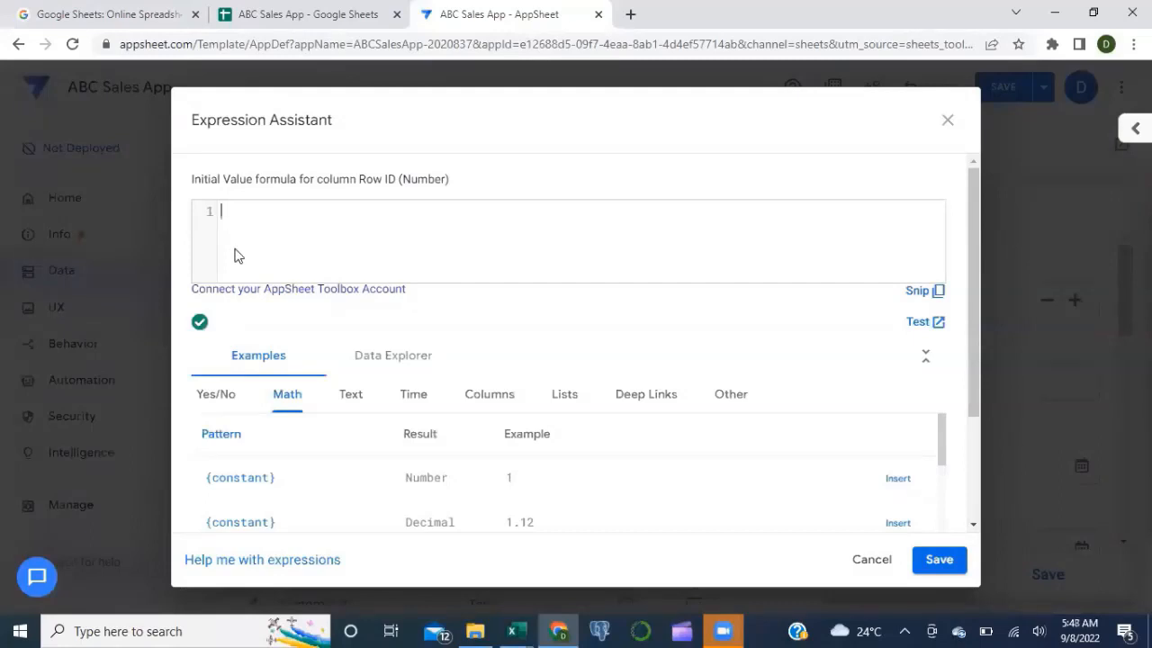
{"action": "type", "text": "Ma"}
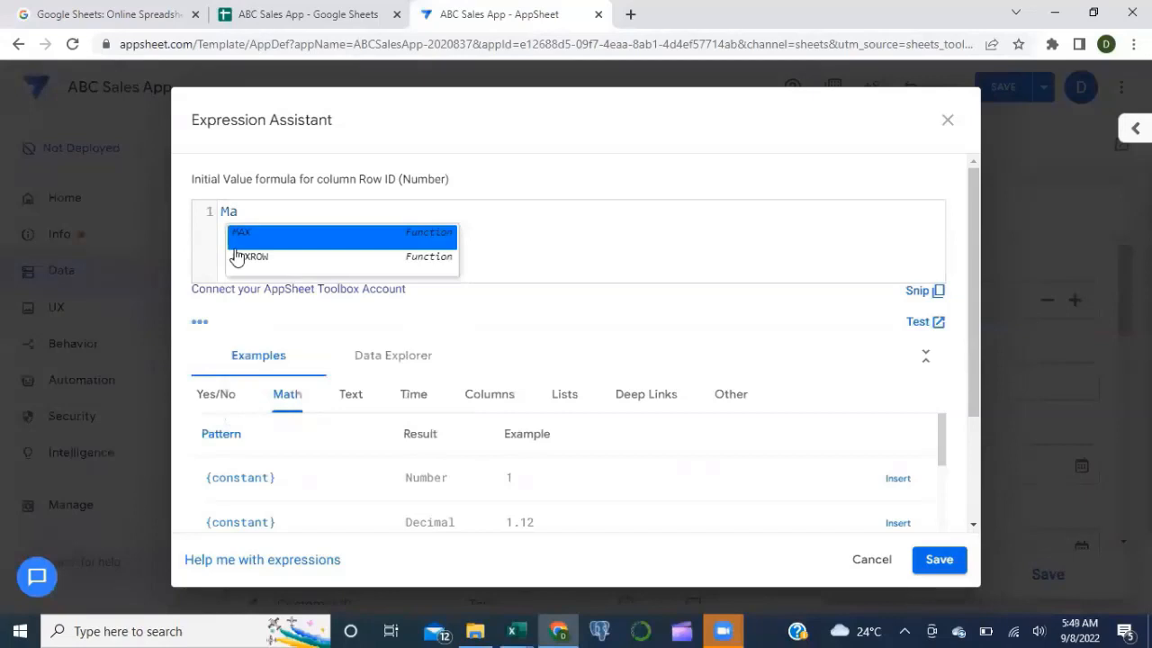
{"action": "key", "text": "Return"}
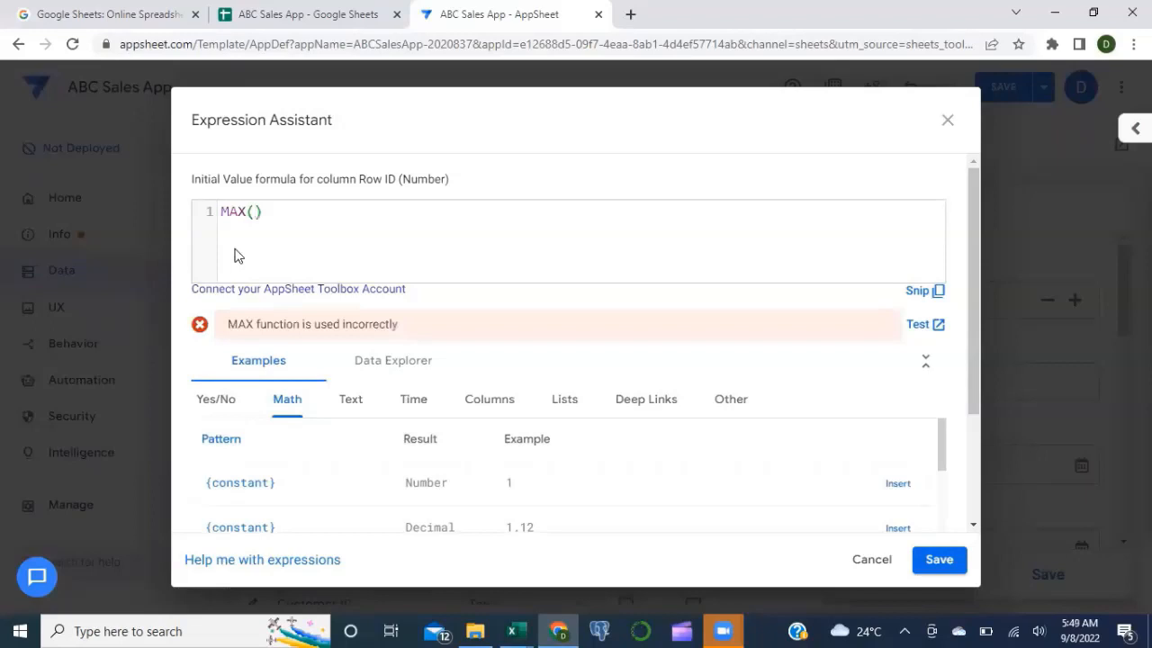
{"action": "type", "text": "Tr"}
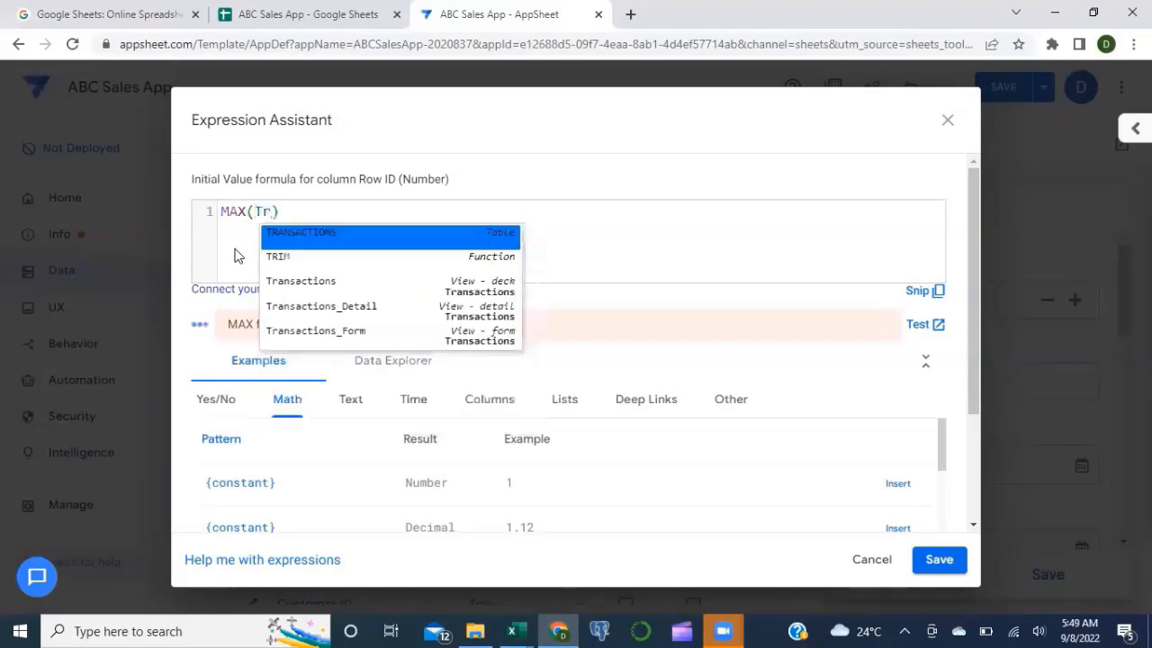
{"action": "key", "text": "Return"}
{"action": "type", "text": "Row"}
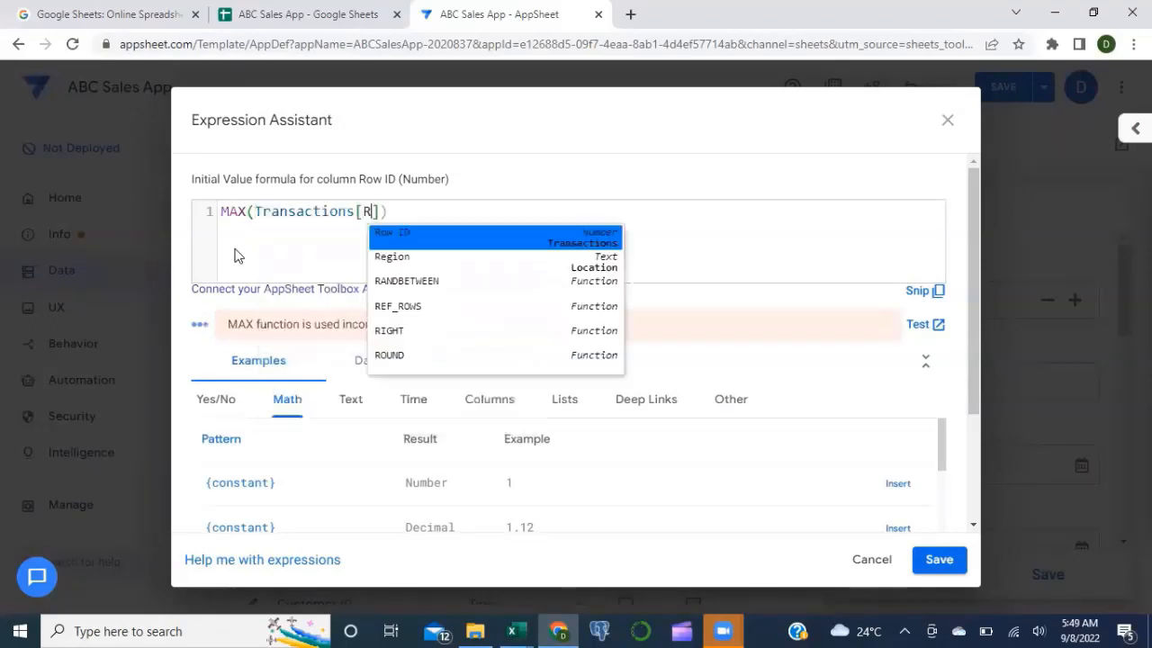
{"action": "key", "text": "Return"}
{"action": "left_click", "coordinate": [432, 210]}
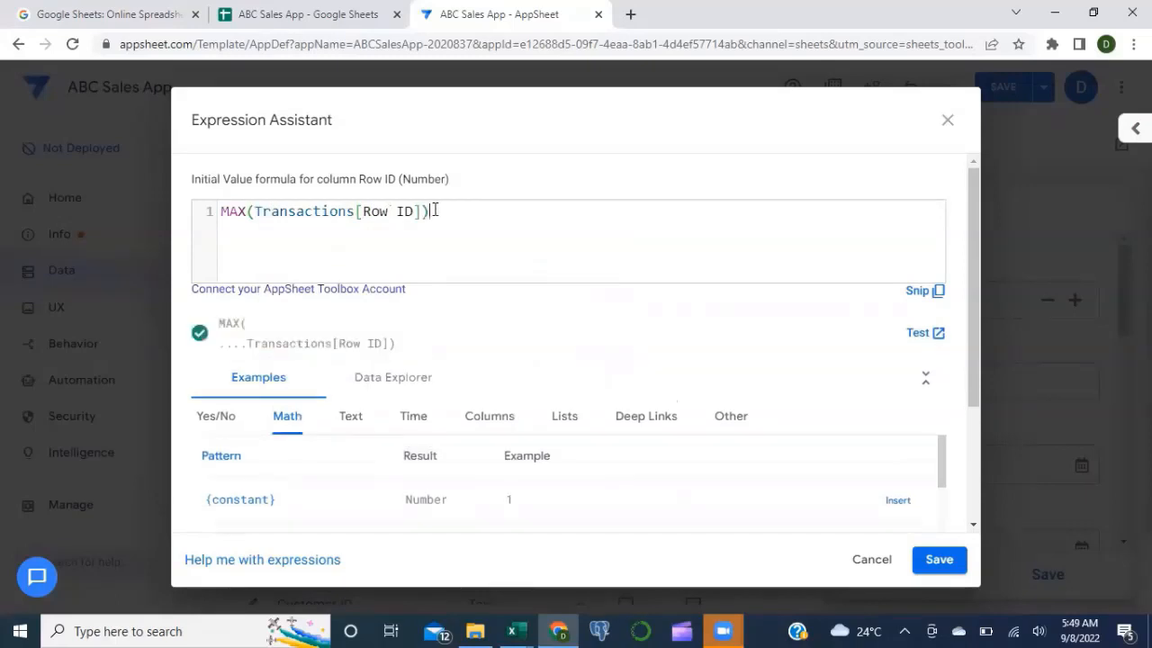
{"action": "type", "text": "+1"}
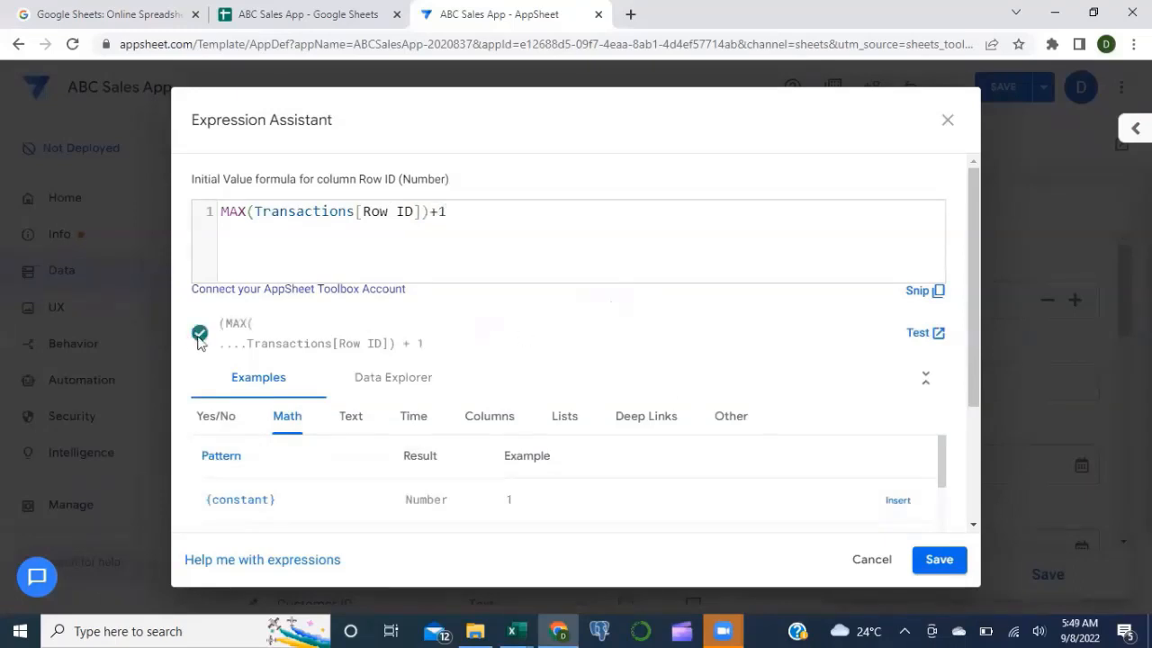
{"action": "left_click", "coordinate": [950, 562]}
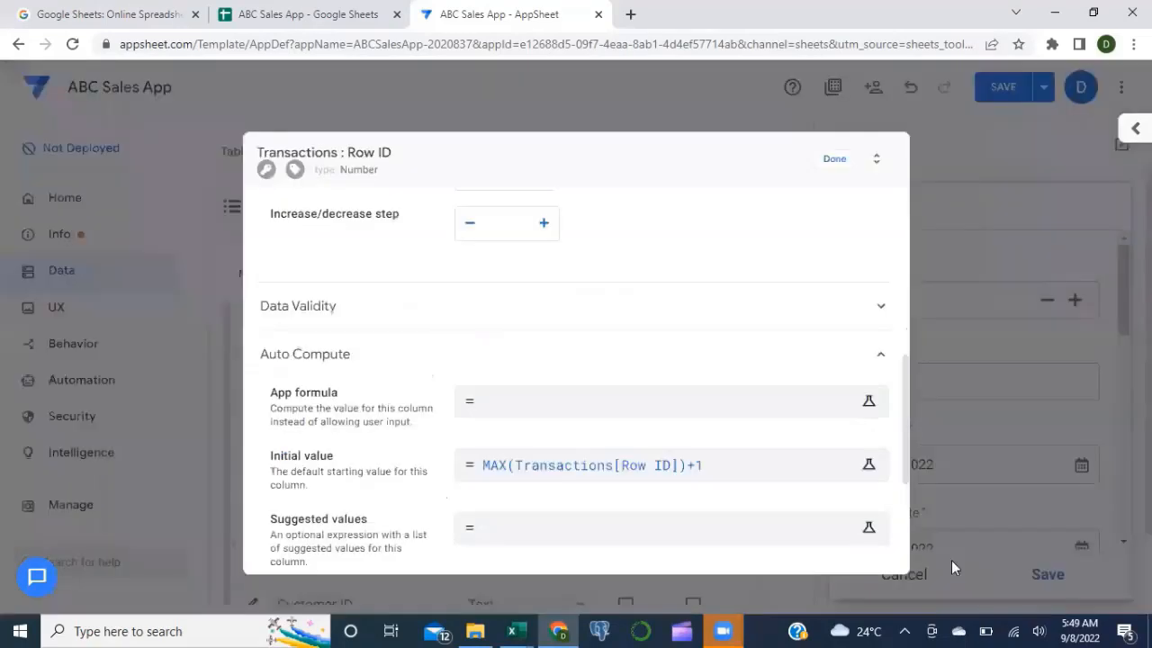
{"action": "left_click", "coordinate": [833, 163]}
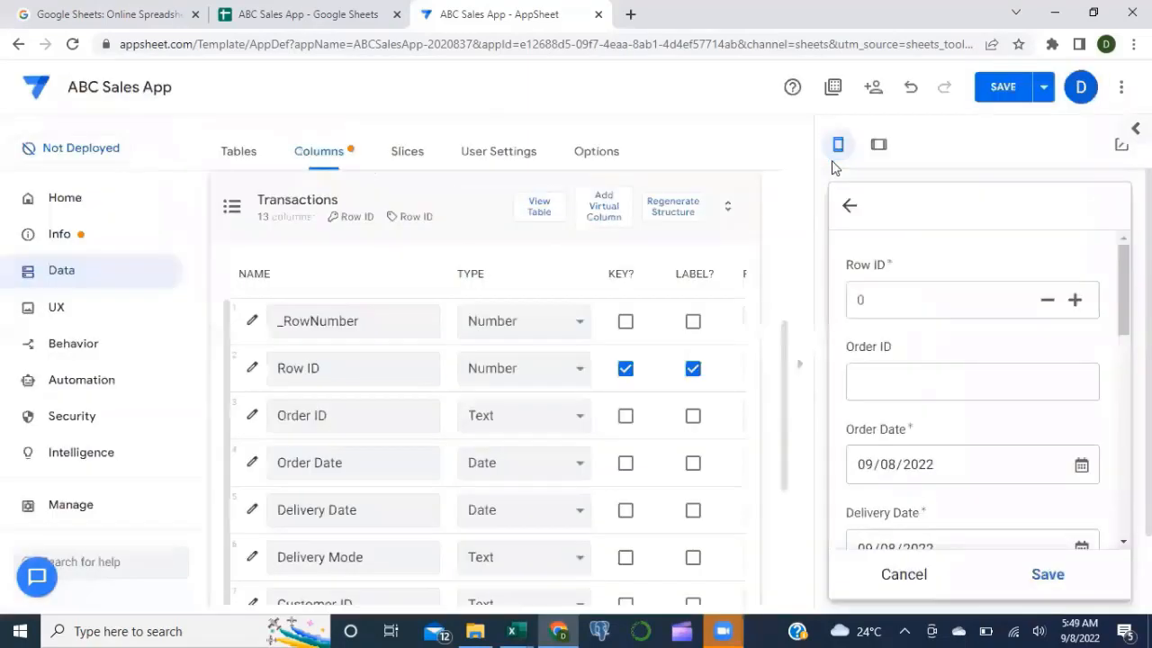
Step: Save the app and test a new transaction, confirming Row ID auto-fills as 668
{"action": "left_click", "coordinate": [905, 583]}
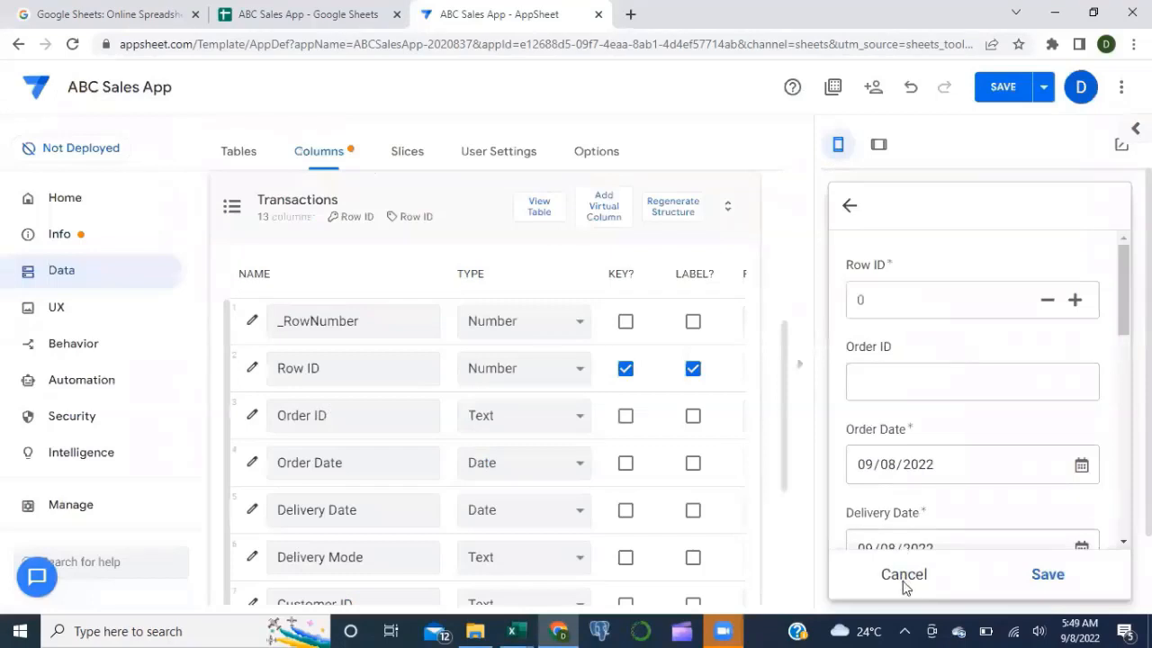
{"action": "left_click", "coordinate": [1115, 528]}
{"action": "left_click", "coordinate": [850, 206]}
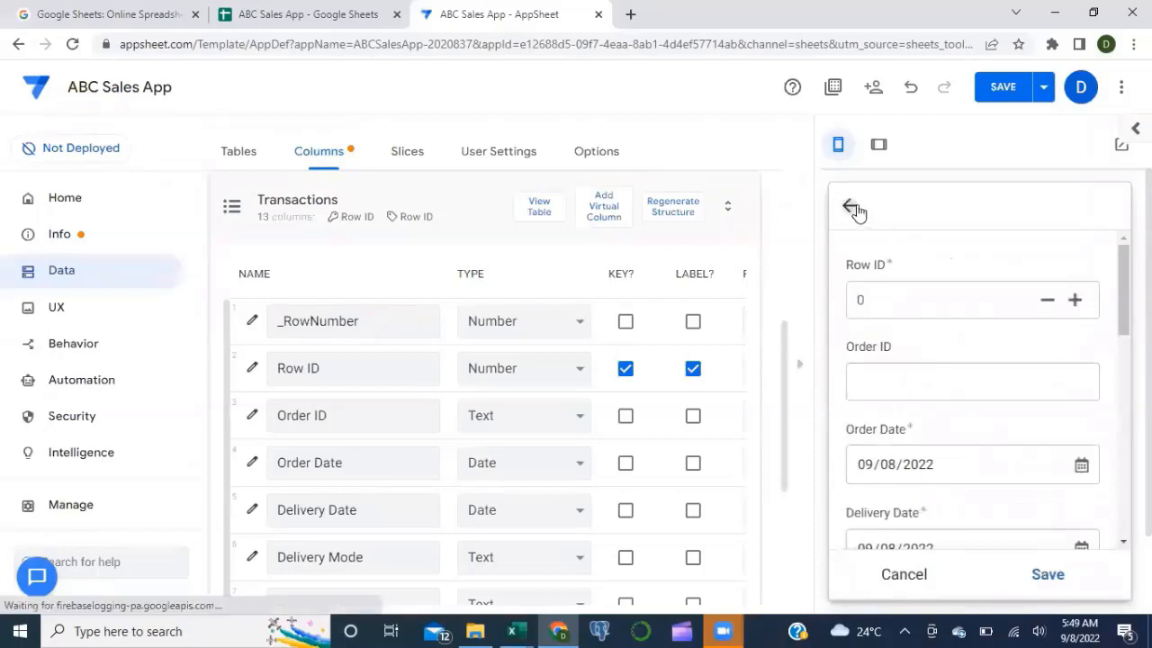
{"action": "left_click", "coordinate": [1010, 84]}
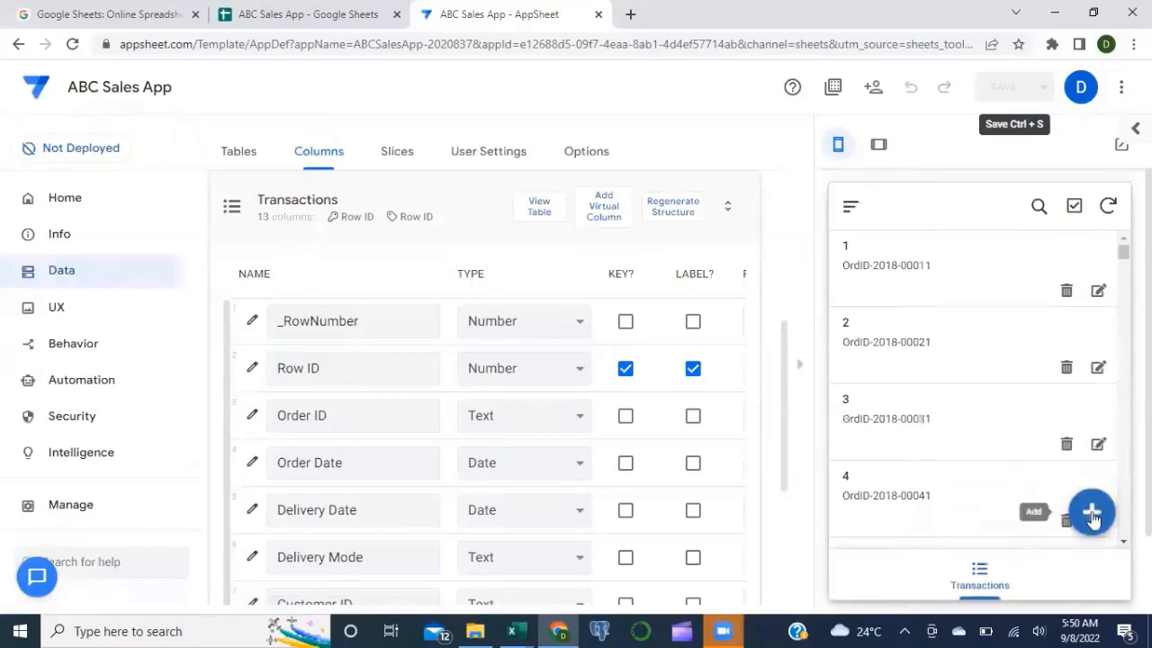
{"action": "left_click", "coordinate": [1091, 509]}
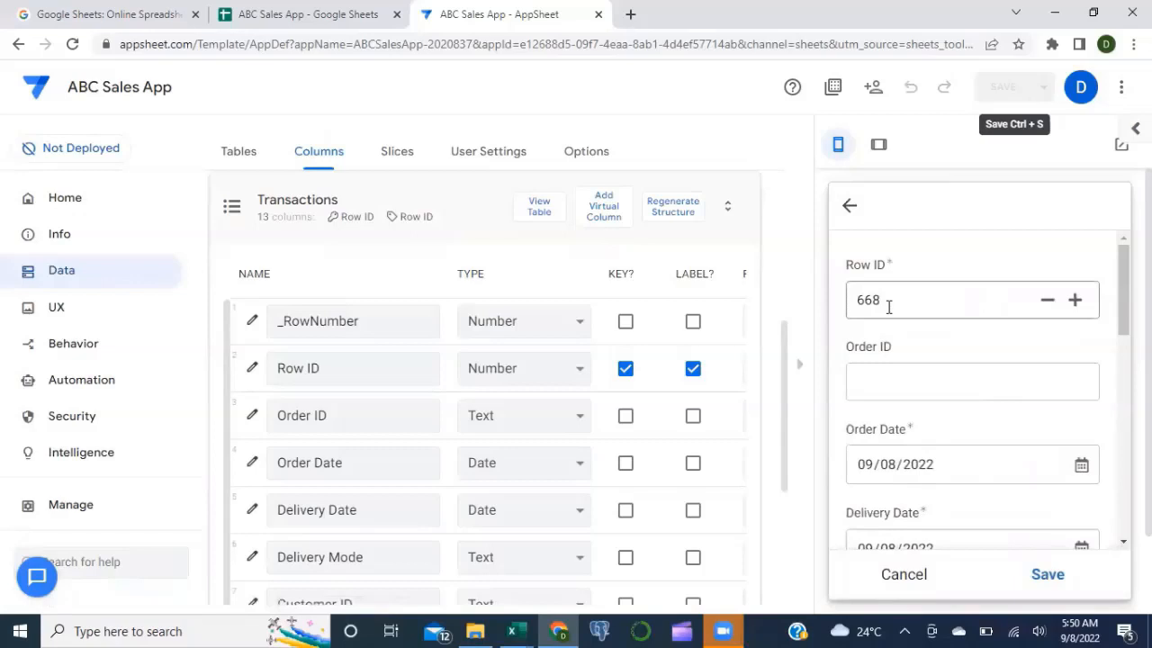
{"action": "left_click", "coordinate": [850, 206]}
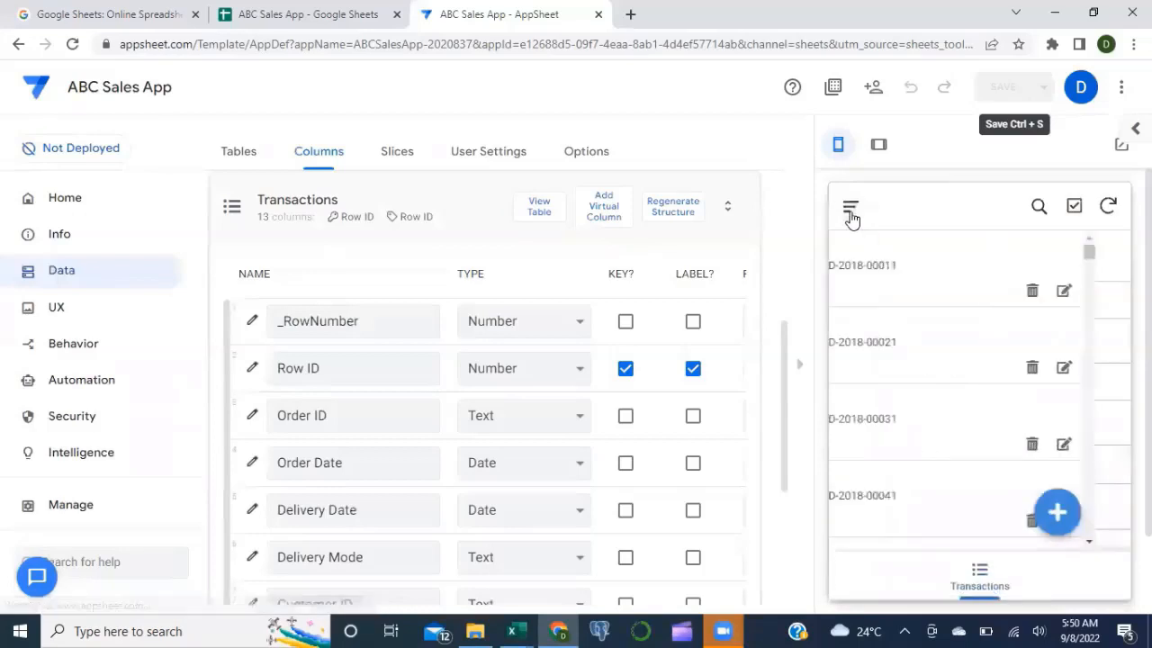
Step: Open the Order ID column settings, expand Auto Compute and start editing its App formula
{"action": "left_click", "coordinate": [252, 416]}
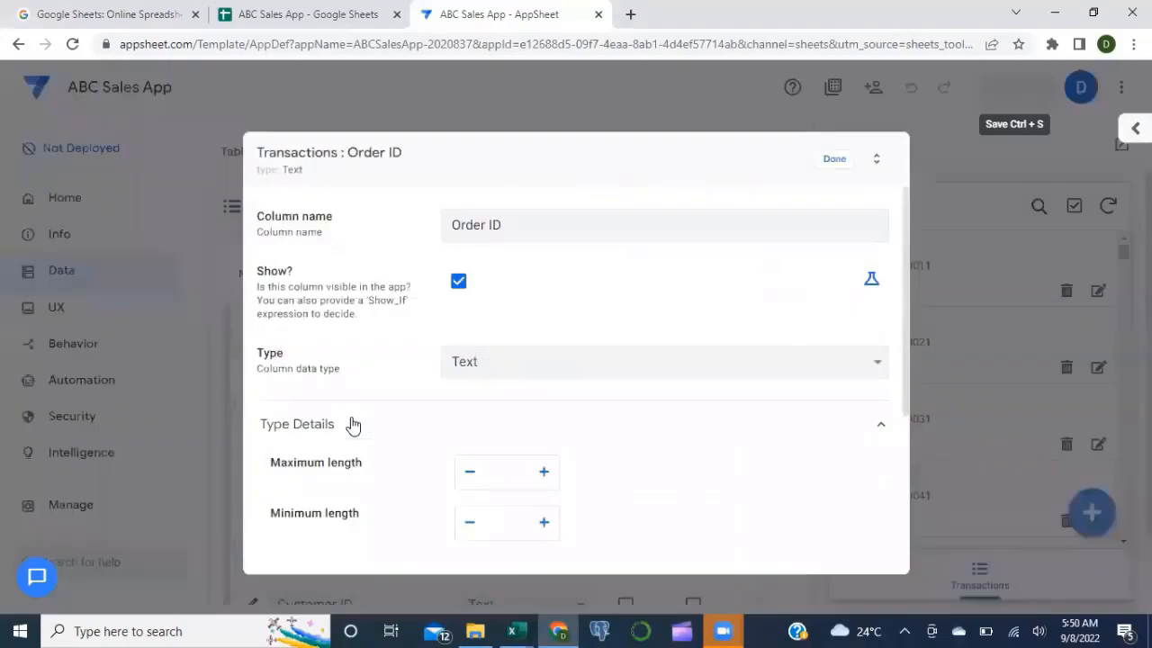
{"action": "scroll", "coordinate": [353, 425], "scroll_direction": "down", "scroll_amount": 3}
{"action": "left_click", "coordinate": [425, 401]}
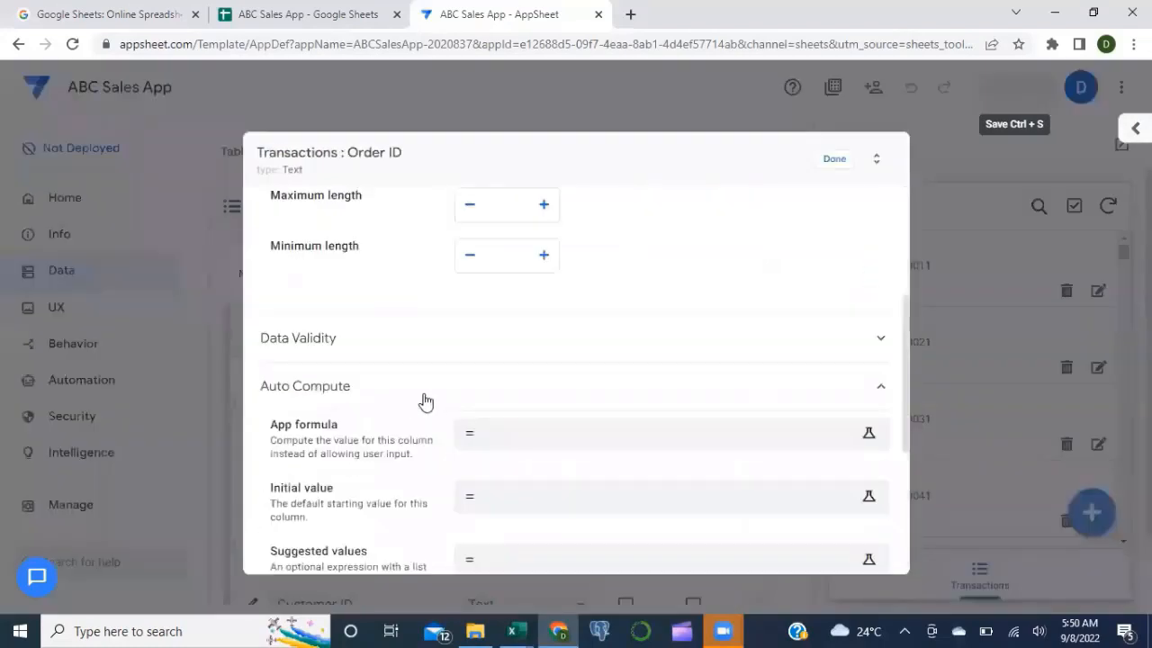
{"action": "scroll", "coordinate": [425, 401], "scroll_direction": "down", "scroll_amount": 2}
{"action": "scroll", "coordinate": [425, 402], "scroll_direction": "up", "scroll_amount": 1}
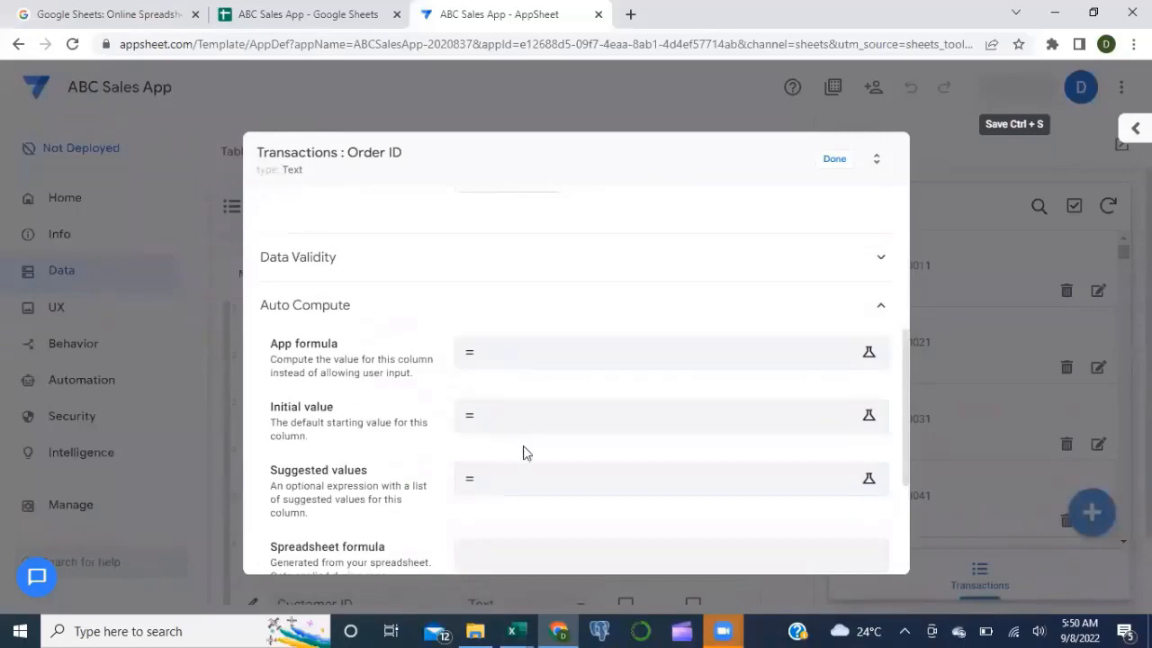
{"action": "left_click", "coordinate": [499, 354]}
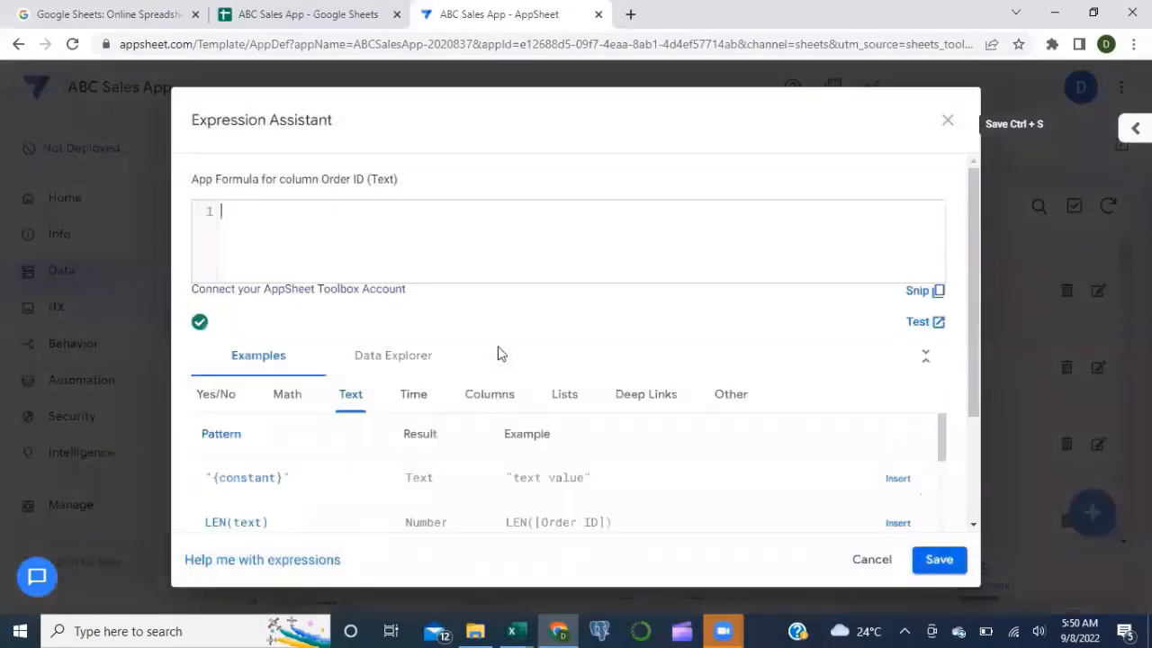
Step: Begin the Order ID formula with "OrdID-", Year([Order Date]) and "-000"
{"action": "type", "text": "\"Ord"}
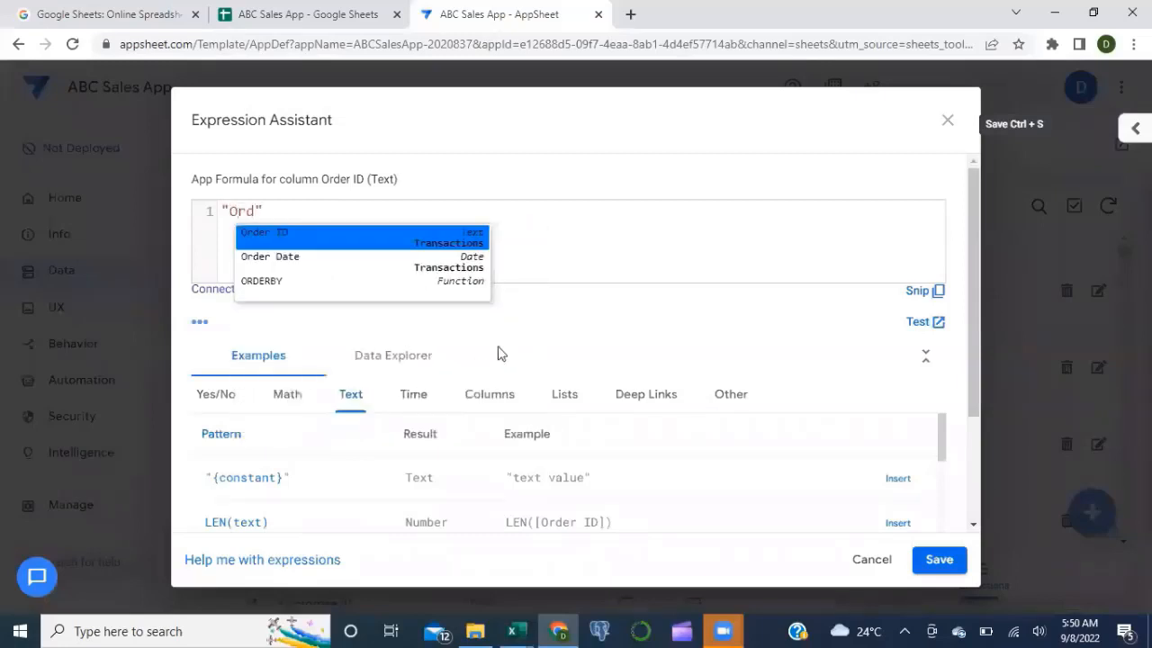
{"action": "type", "text": "ID"}
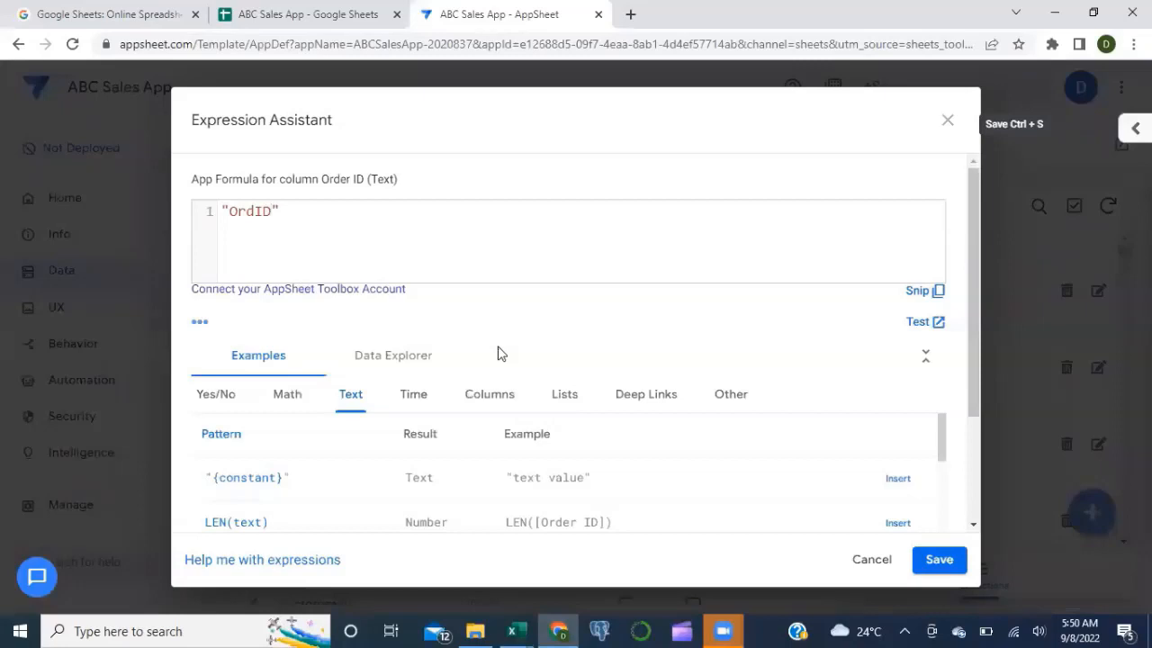
{"action": "key", "text": "BackSpace"}
{"action": "type", "text": "-"}
{"action": "left_click", "coordinate": [307, 214]}
{"action": "type", "text": "Year"}
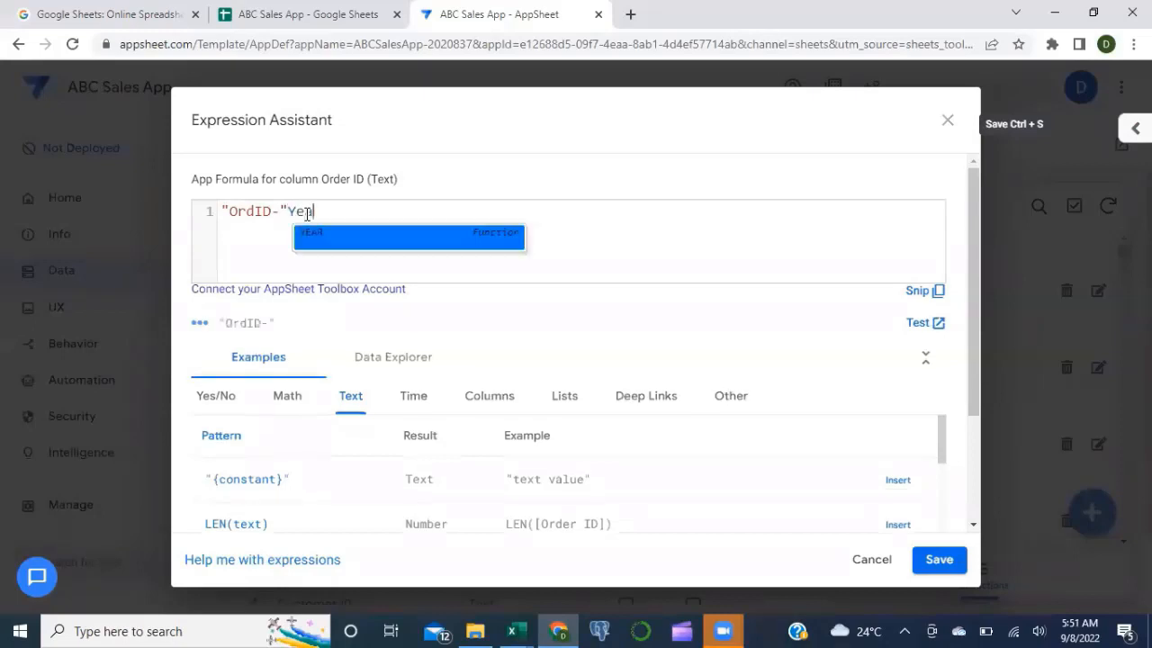
{"action": "type", "text": "([o"}
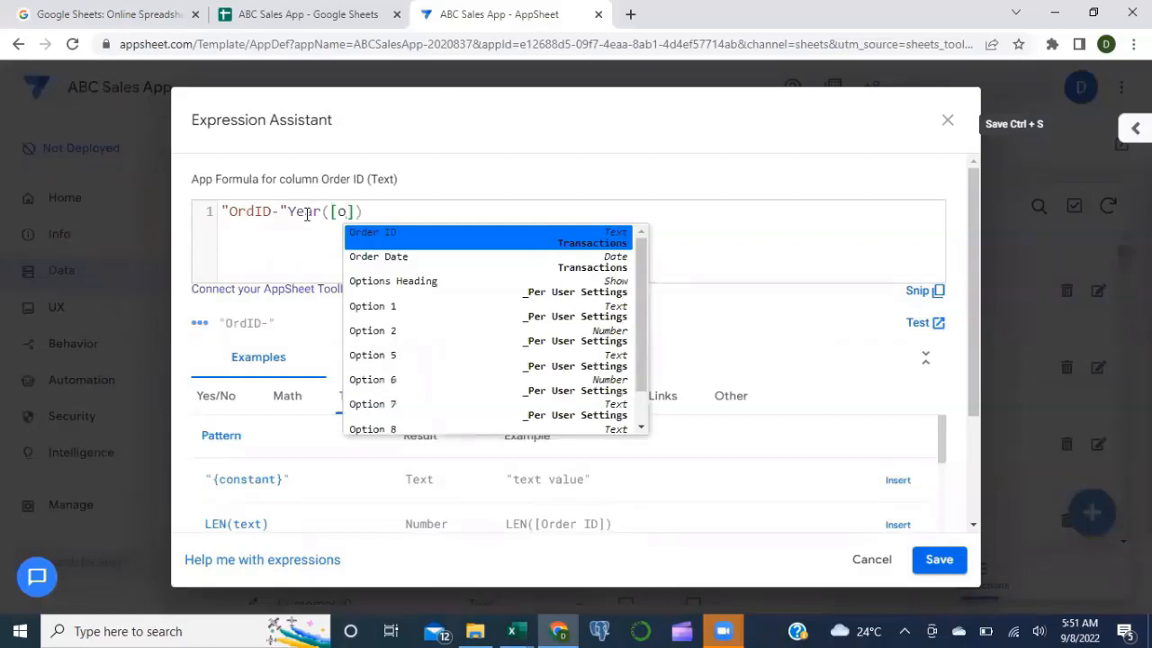
{"action": "type", "text": "rd"}
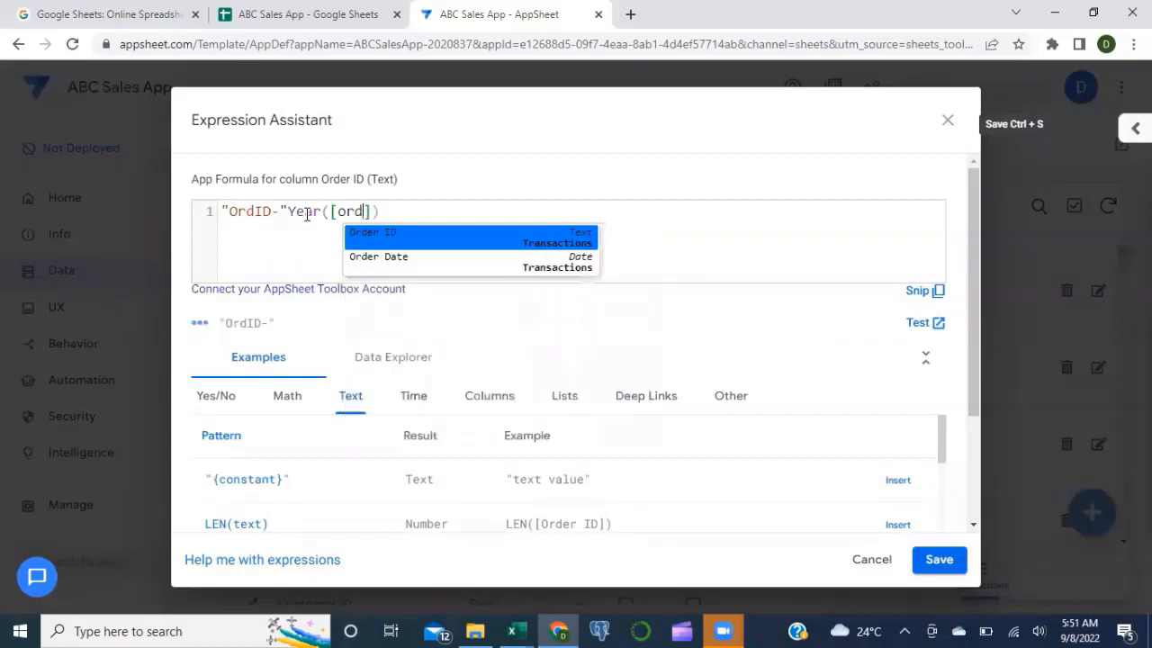
{"action": "key", "text": "Down"}
{"action": "key", "text": "Return"}
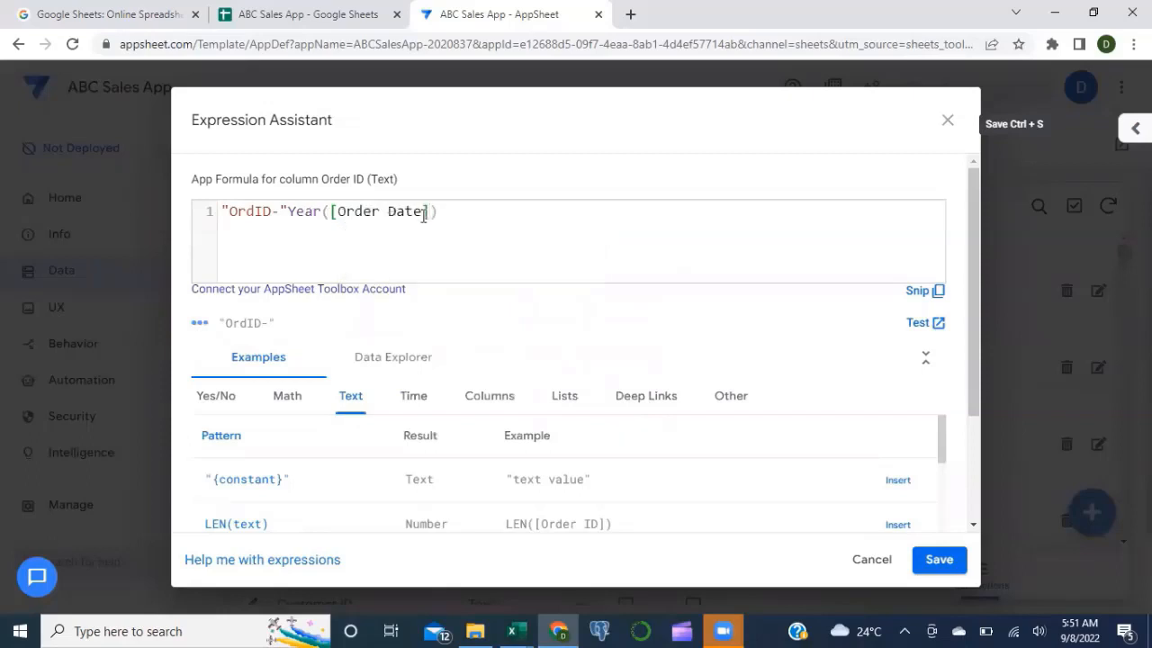
{"action": "type", "text": ")\"-000"}
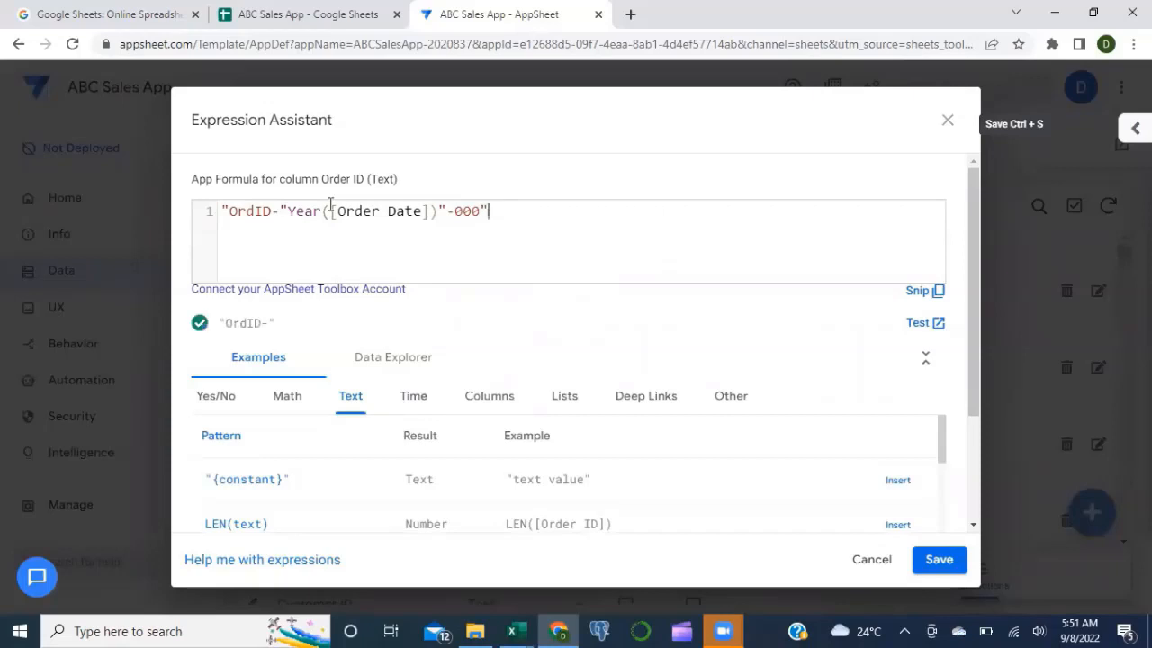
Step: Join the parts with & and append [Row ID]&1 to finish the formula
{"action": "left_click", "coordinate": [285, 211]}
{"action": "type", "text": "&"}
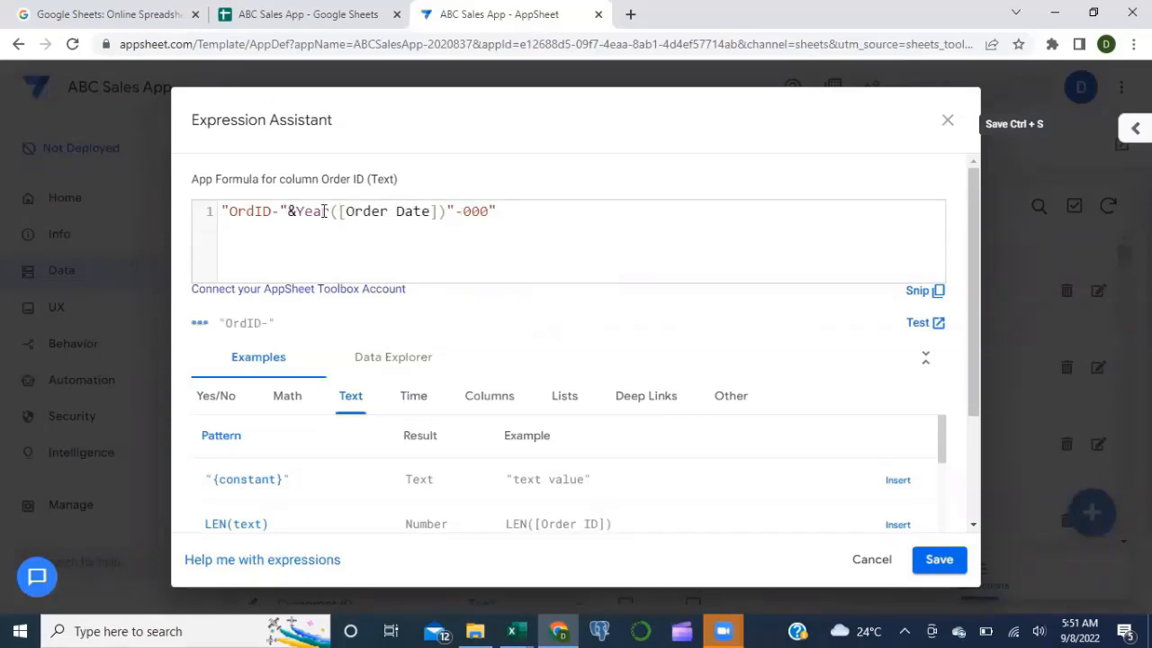
{"action": "left_click", "coordinate": [448, 211]}
{"action": "type", "text": "&"}
{"action": "left_click", "coordinate": [510, 213]}
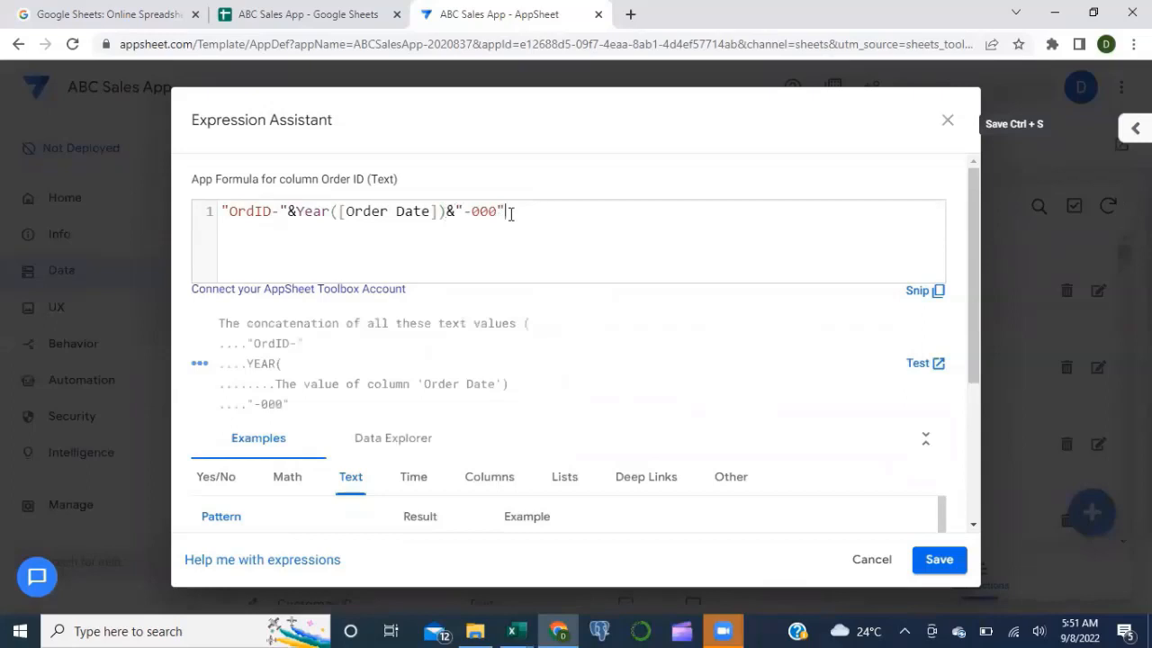
{"action": "type", "text": "&"}
{"action": "type", "text": "["}
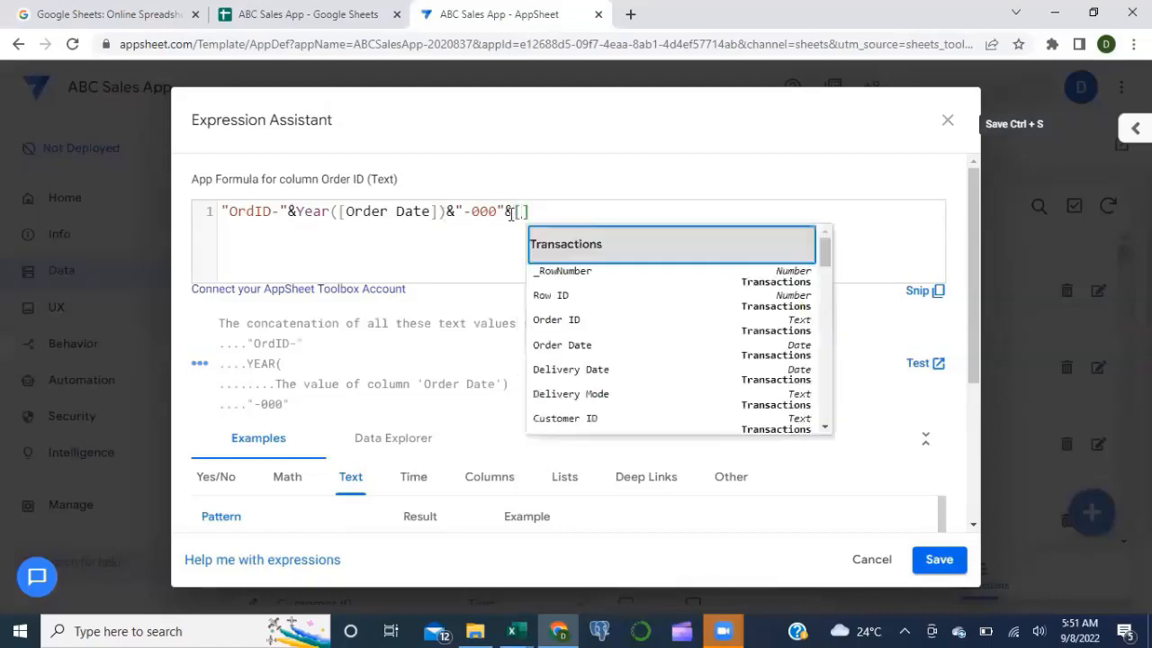
{"action": "type", "text": "row"}
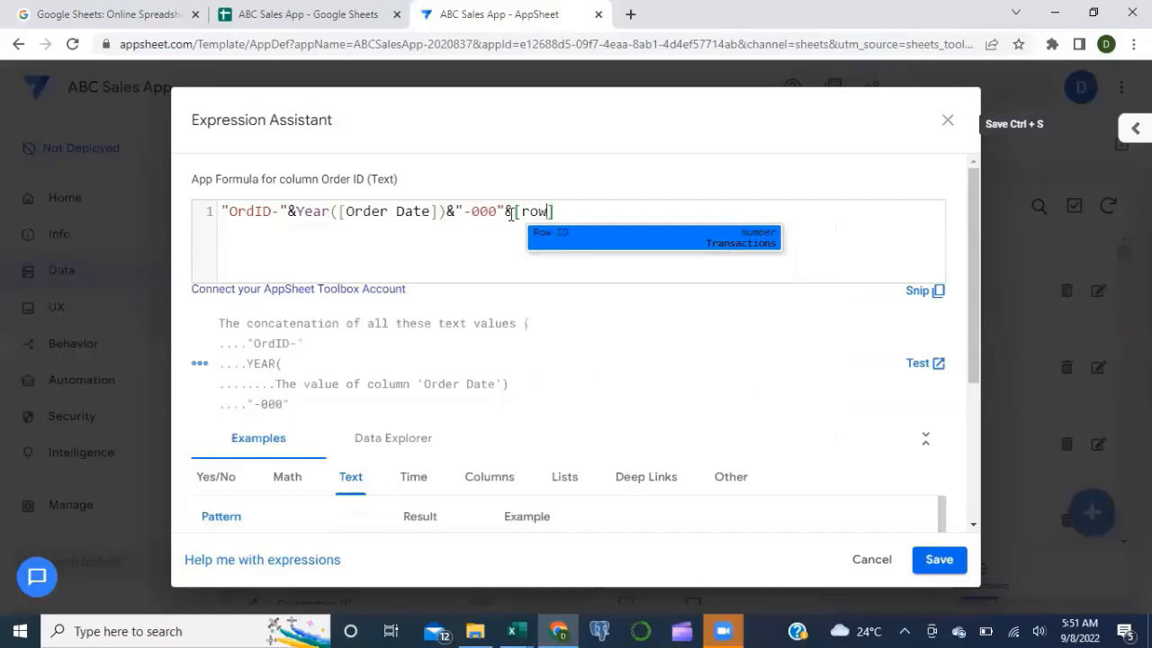
{"action": "key", "text": "Return"}
{"action": "type", "text": "&1"}
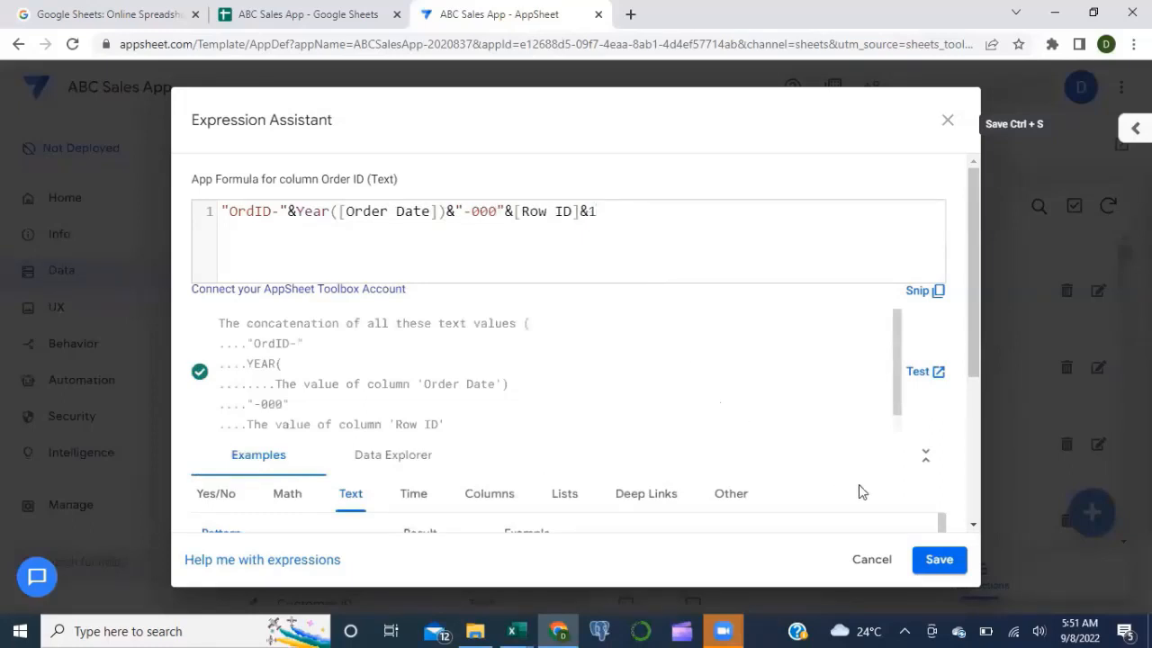
{"action": "left_click", "coordinate": [936, 561]}
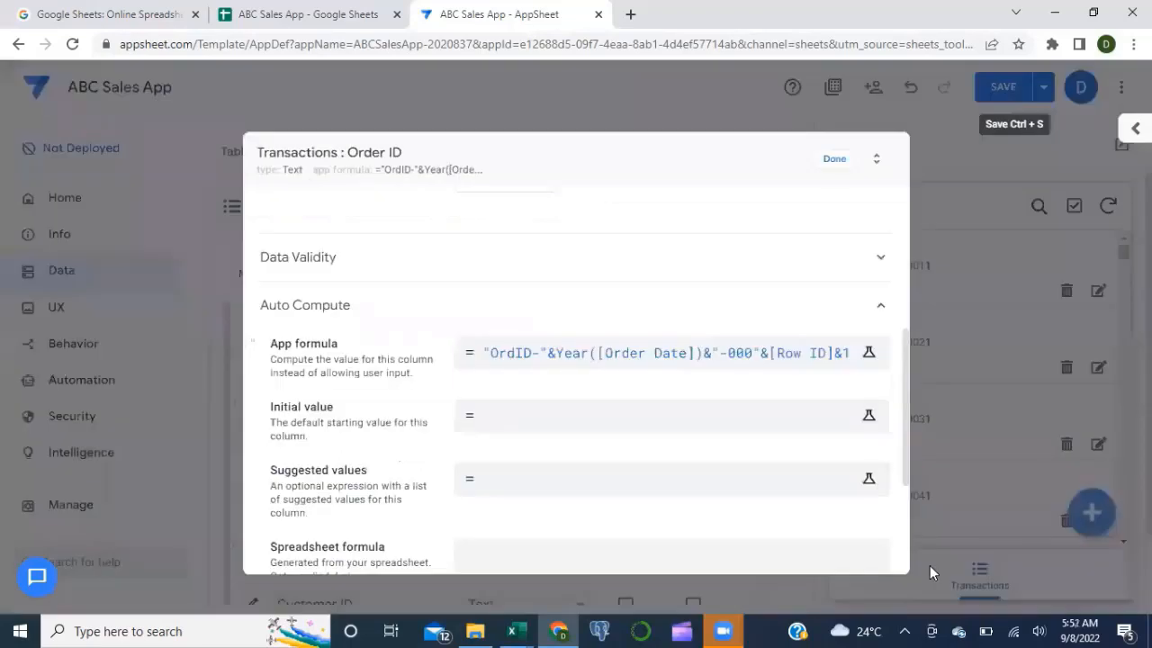
{"action": "left_click", "coordinate": [834, 167]}
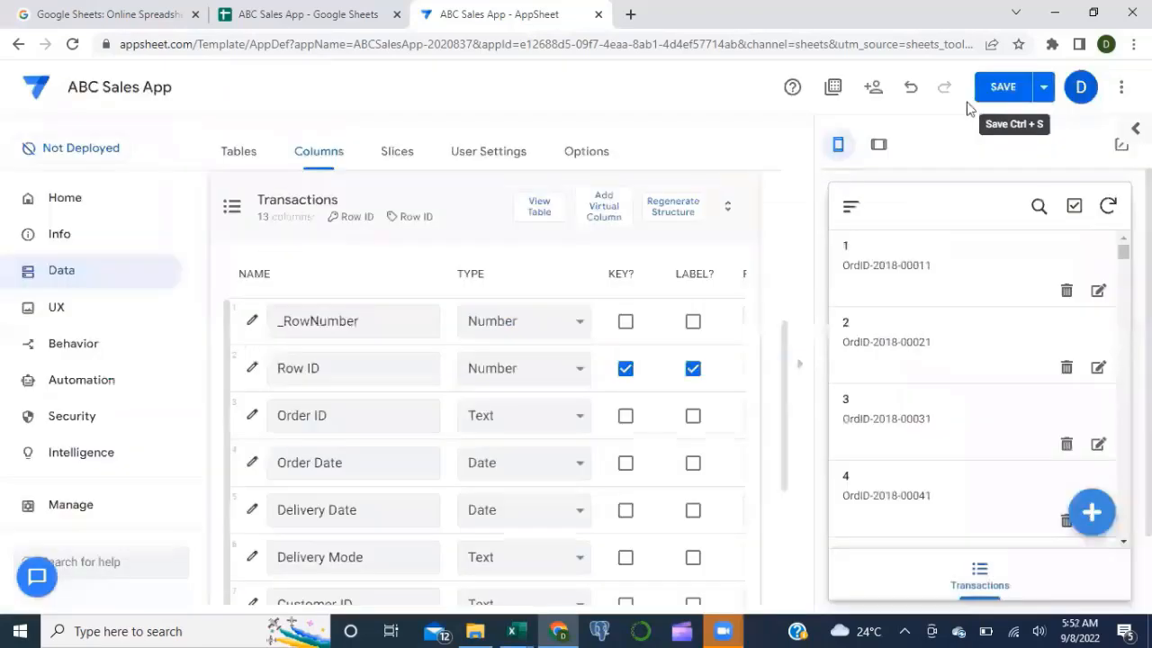
{"action": "left_click", "coordinate": [989, 94]}
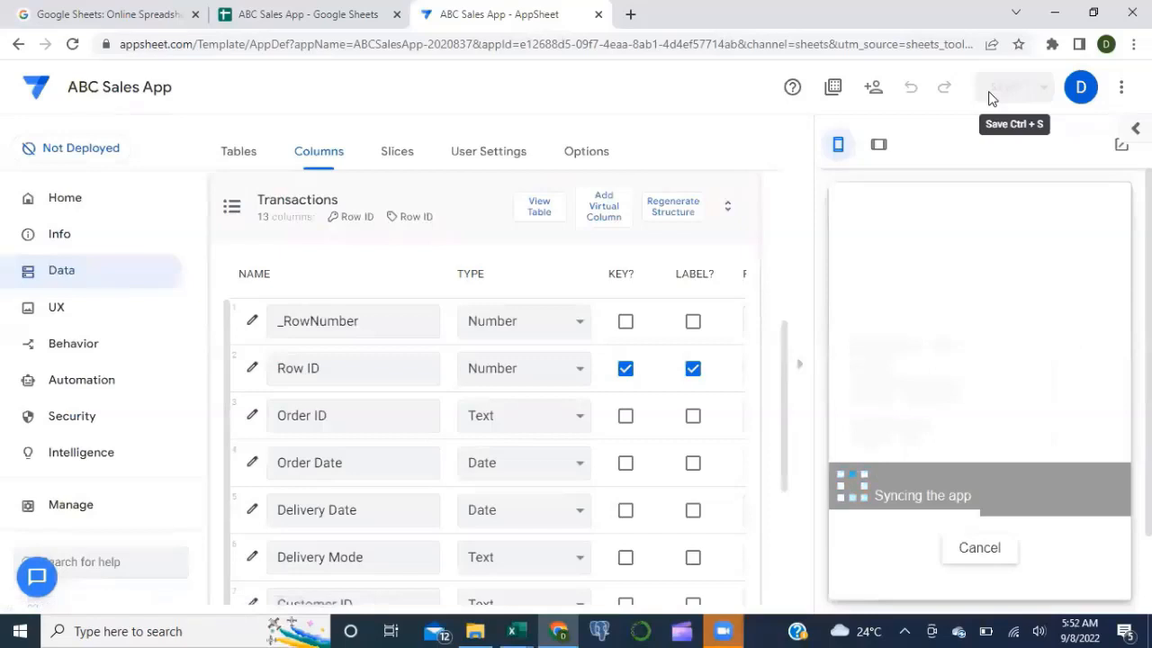
{"action": "left_click", "coordinate": [1090, 515]}
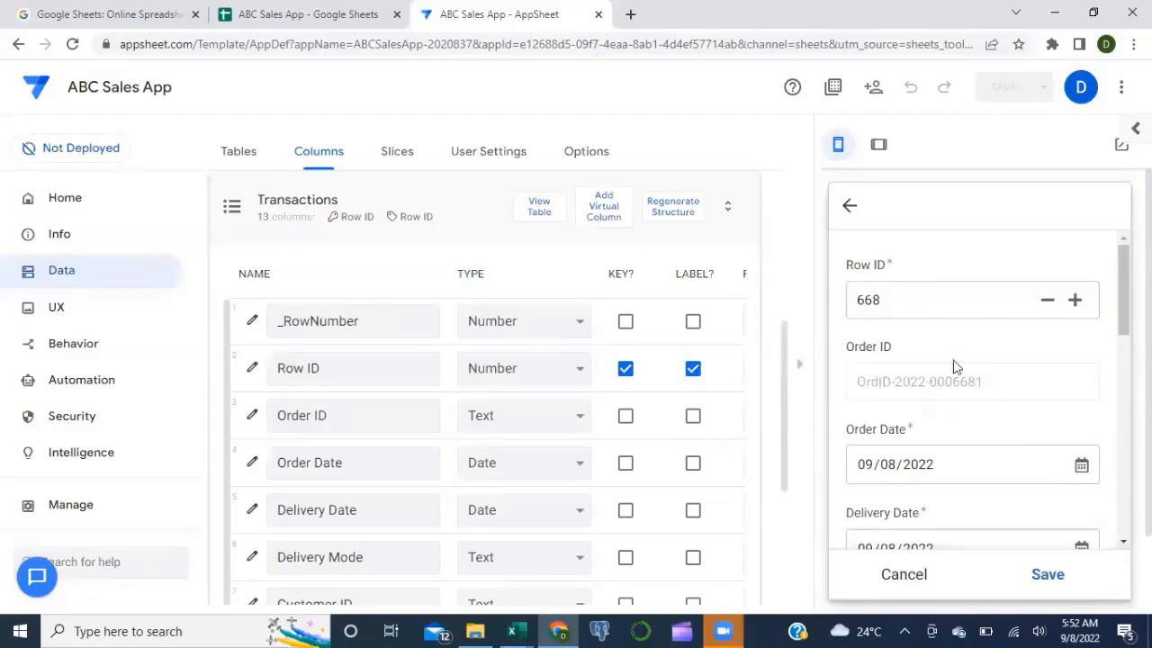
{"action": "left_click", "coordinate": [889, 300]}
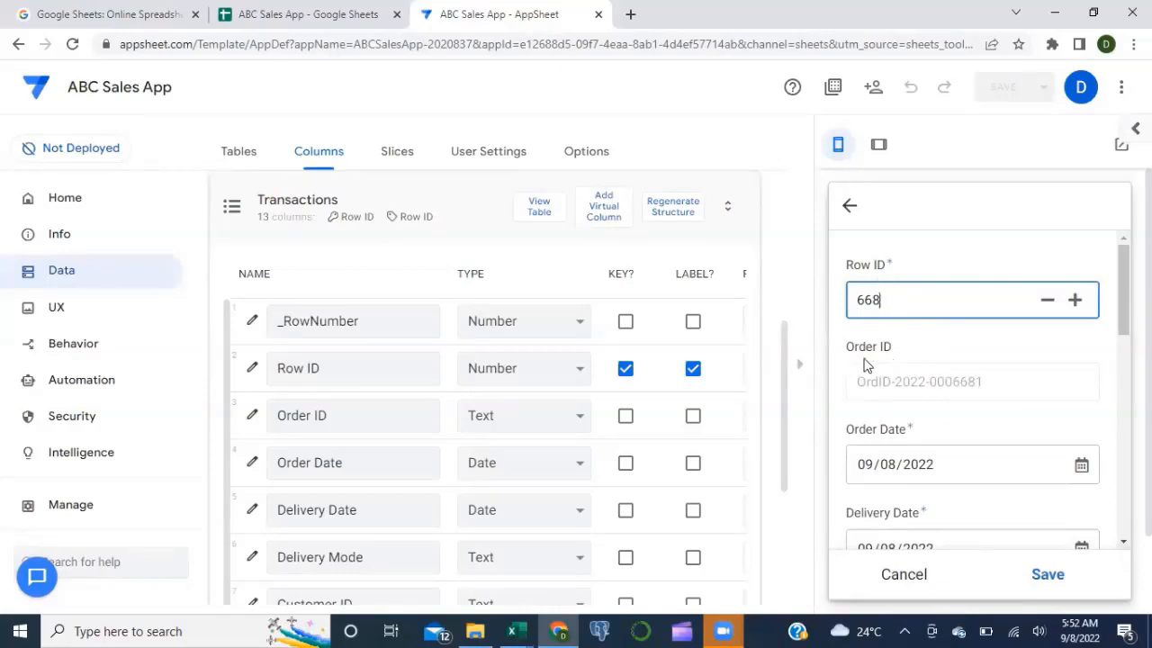
{"action": "scroll", "coordinate": [884, 365], "scroll_direction": "down", "scroll_amount": 1}
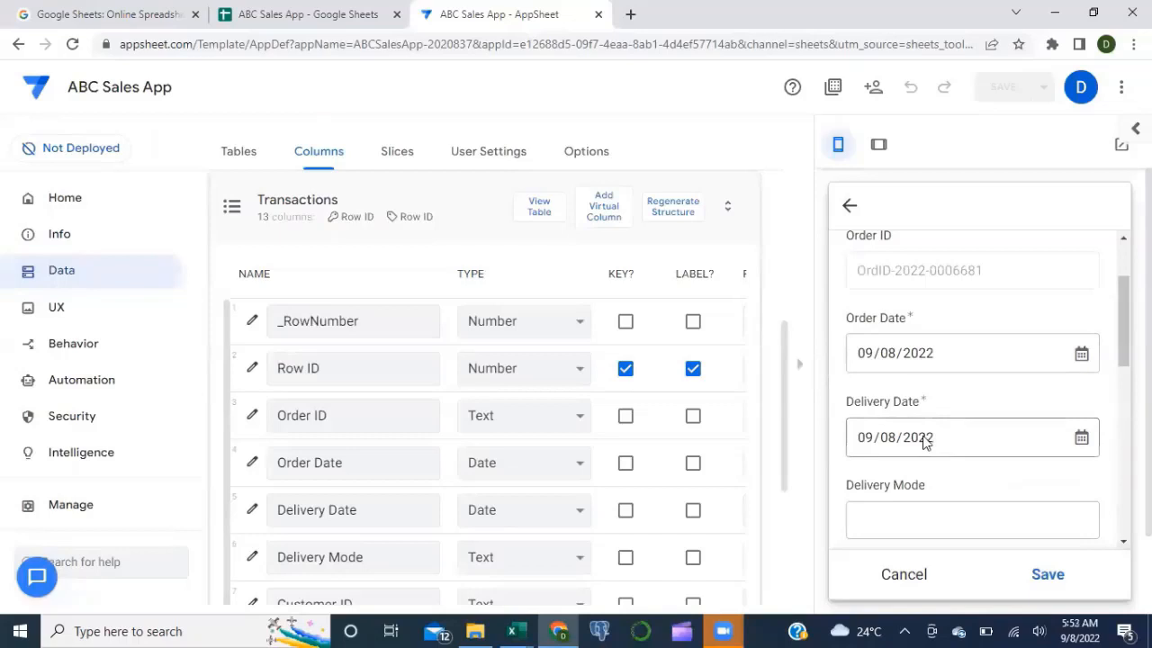
{"action": "scroll", "coordinate": [924, 441], "scroll_direction": "down", "scroll_amount": 1}
{"action": "scroll", "coordinate": [925, 441], "scroll_direction": "down", "scroll_amount": 1}
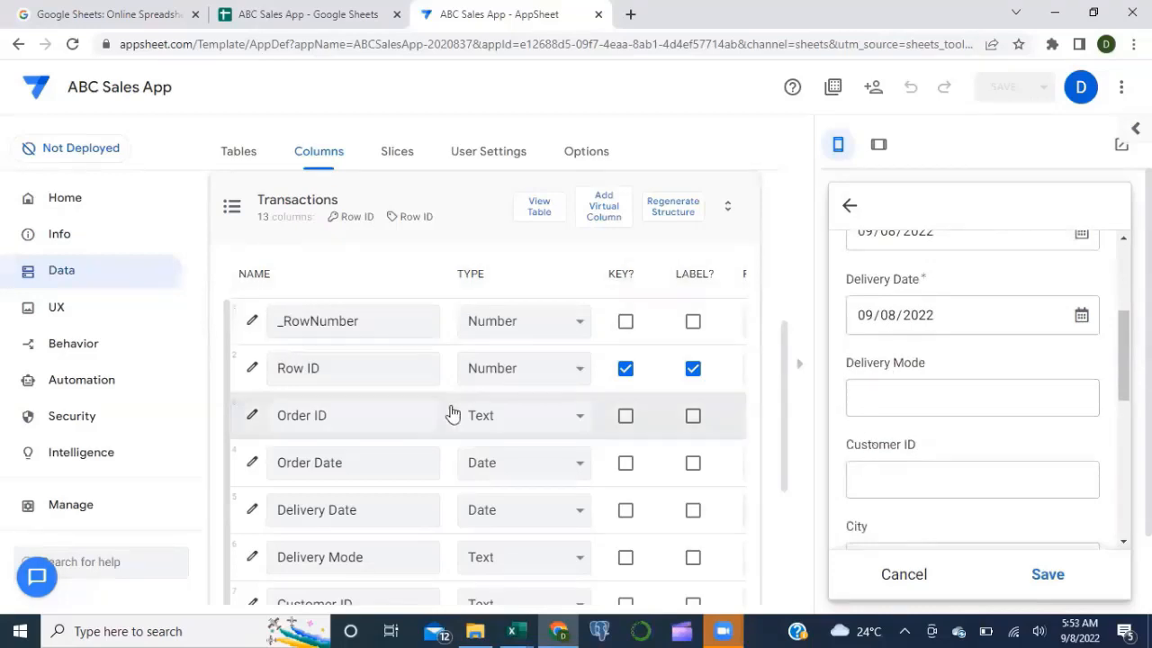
{"action": "left_click", "coordinate": [307, 15]}
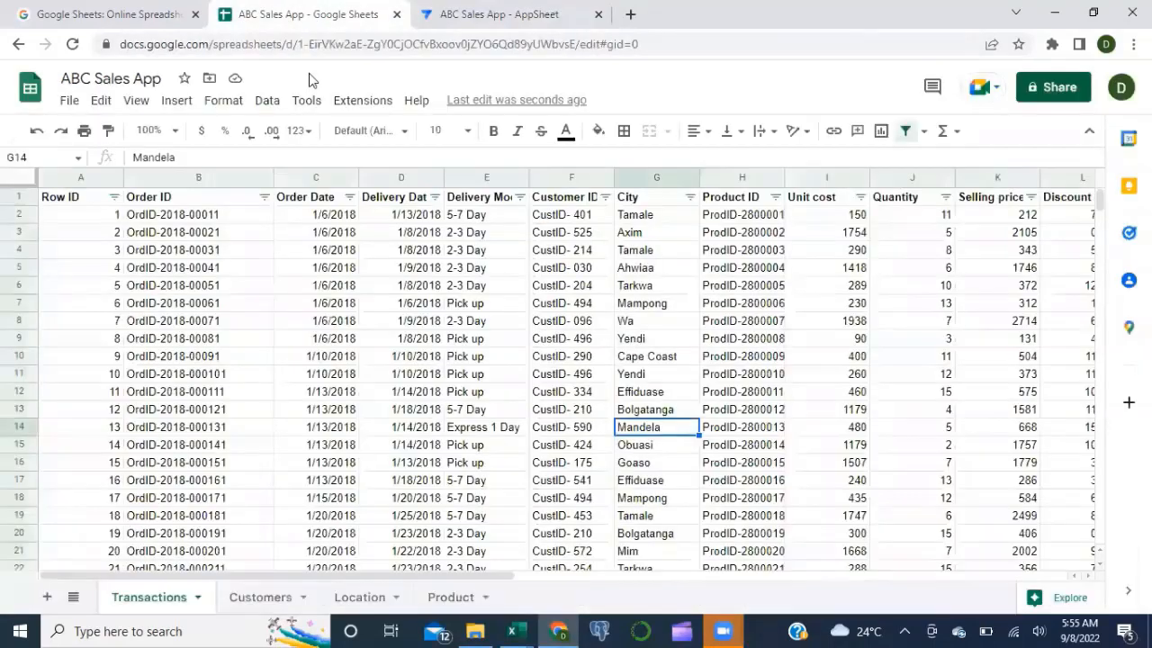
Step: Check the E1 Delivery Mode filter values (2-3 Day, 5-7 Day, Express 1 Day, Pick up), then return to AppSheet
{"action": "left_click", "coordinate": [458, 201]}
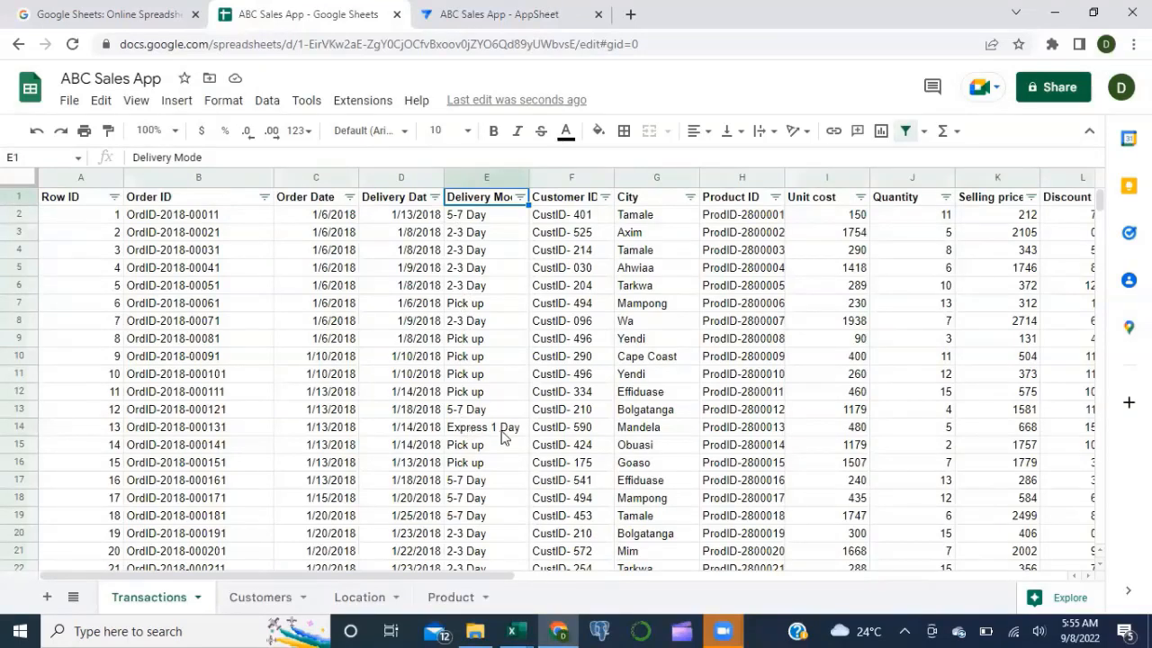
{"action": "left_click", "coordinate": [521, 198]}
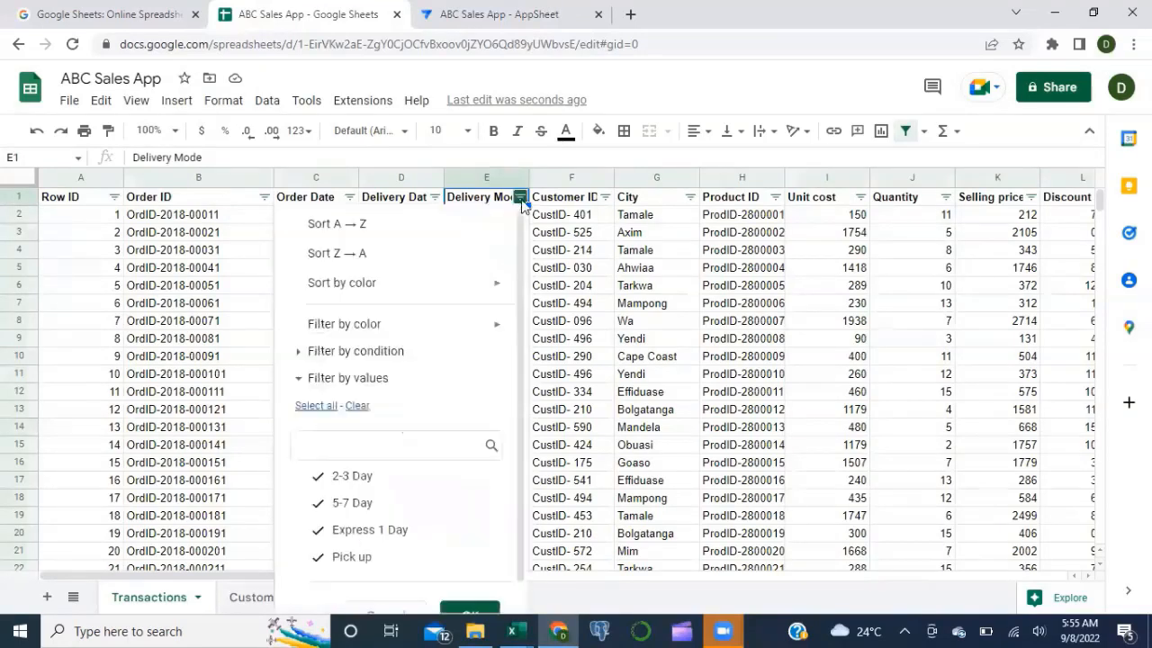
{"action": "scroll", "coordinate": [420, 507], "scroll_direction": "down", "scroll_amount": 1}
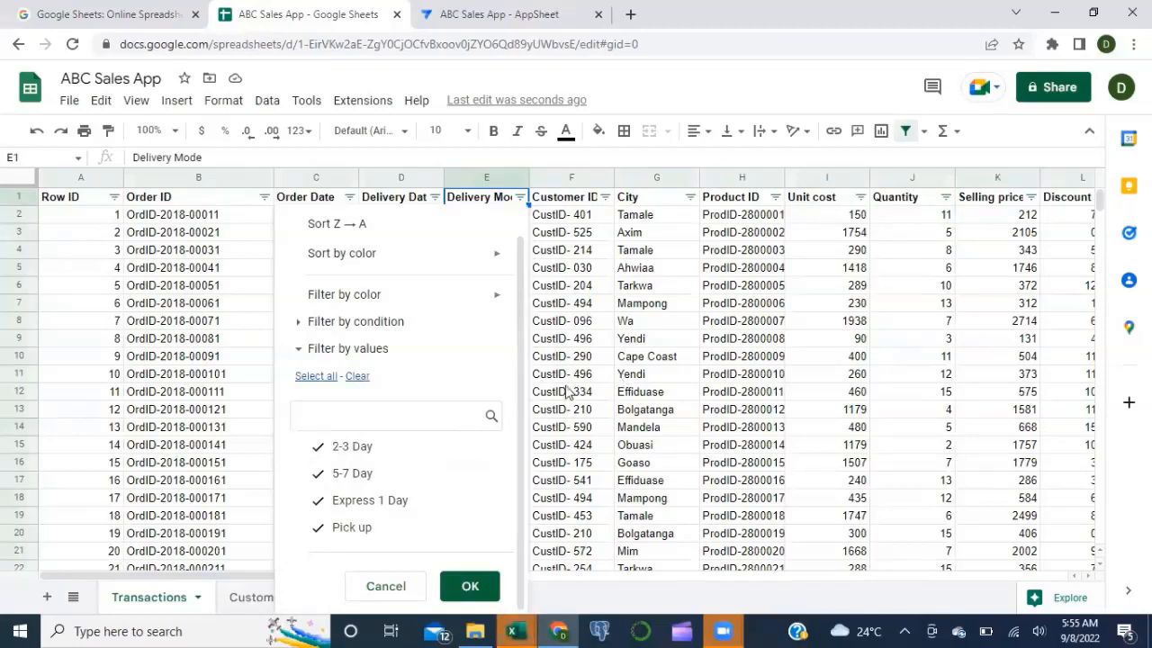
{"action": "left_click", "coordinate": [563, 324]}
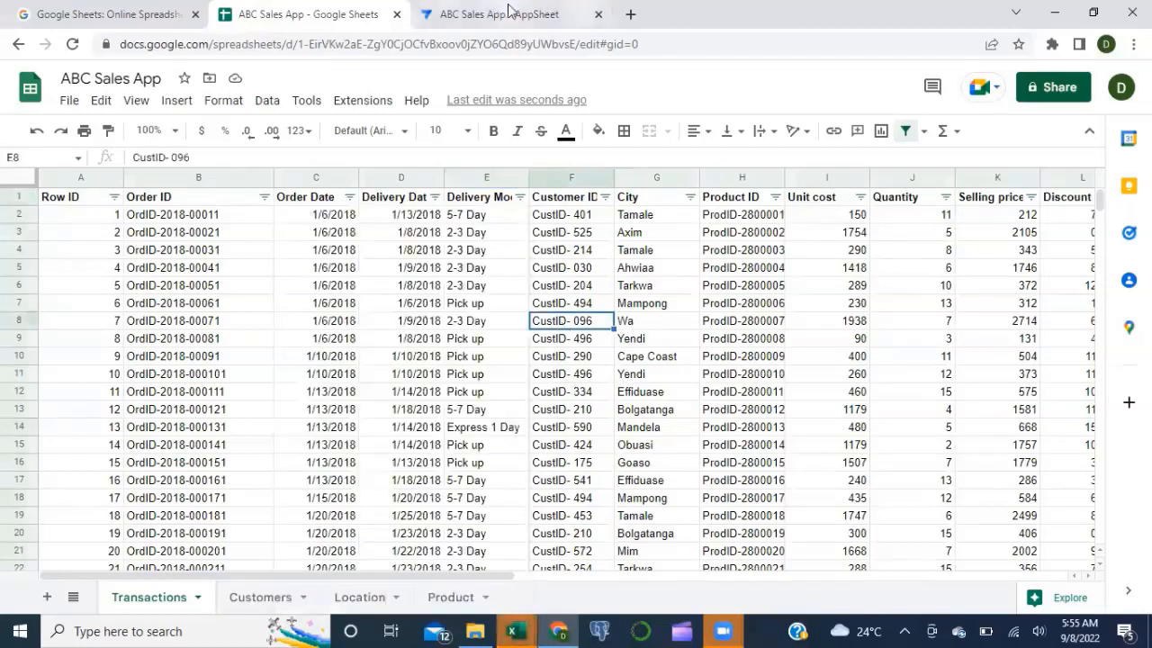
{"action": "left_click", "coordinate": [506, 15]}
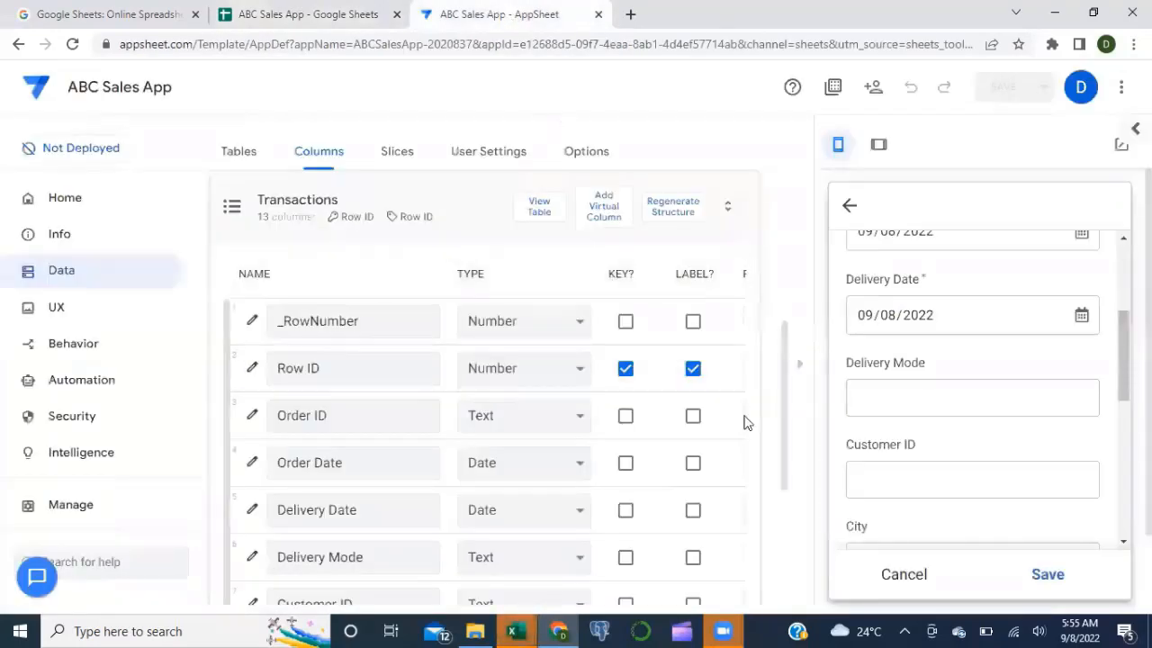
Step: Show the column type choices for Delivery Mode in the Transactions table, currently set to Text
{"action": "left_click", "coordinate": [569, 559]}
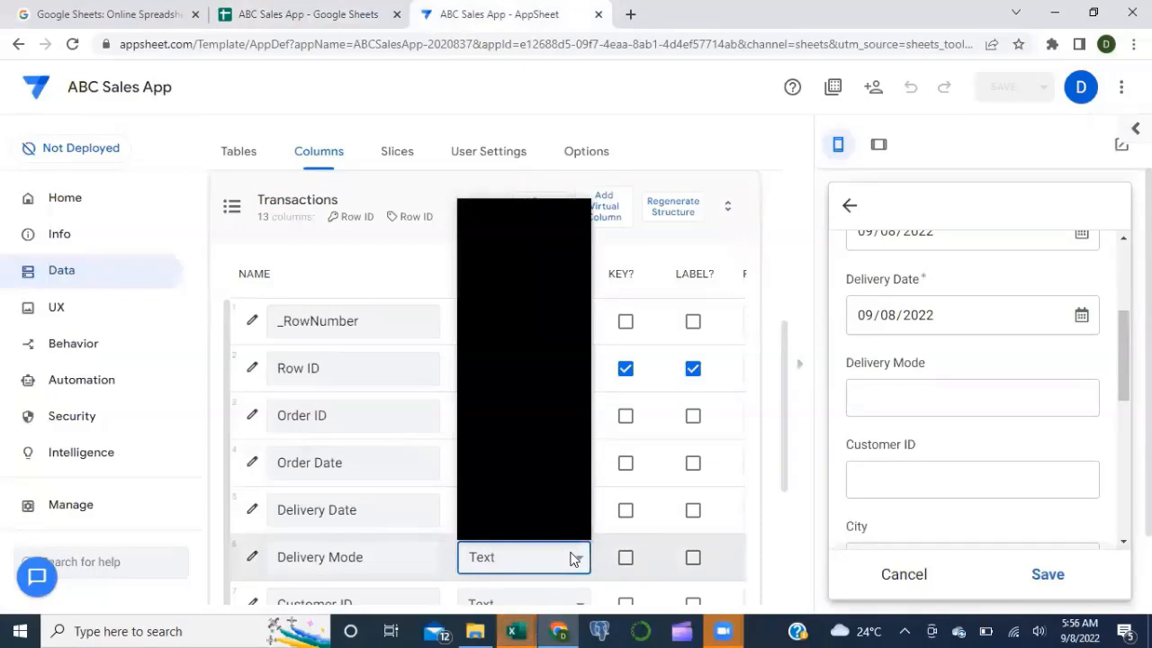
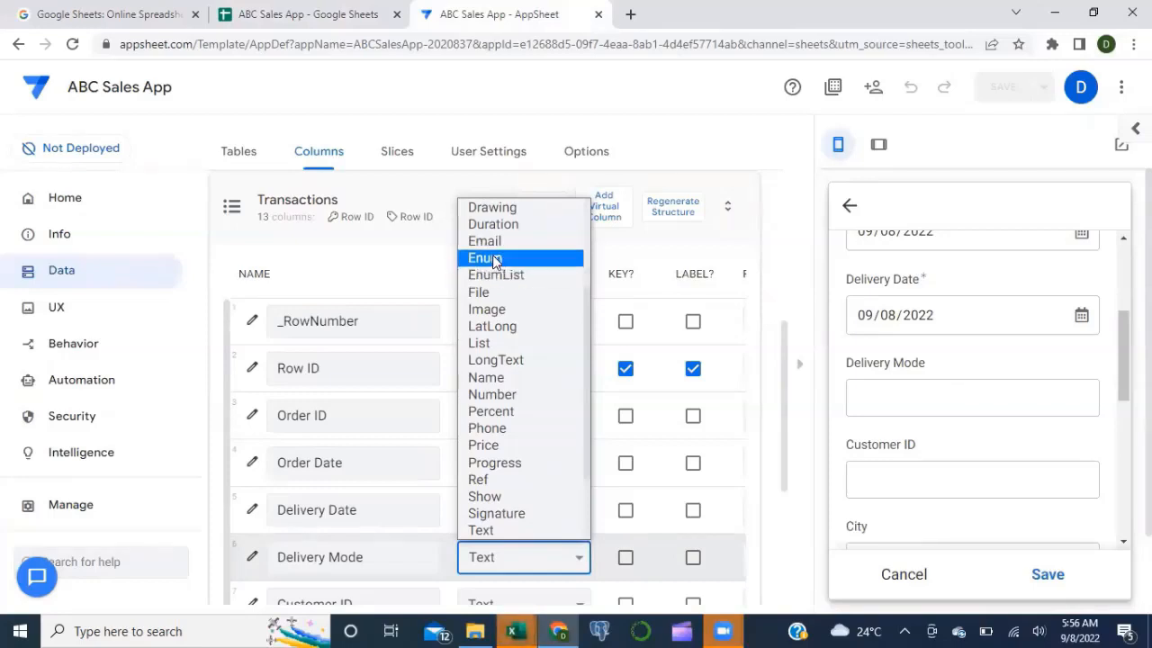
Step: Change Delivery Mode's type to Enum and open its column settings
{"action": "left_click", "coordinate": [493, 259]}
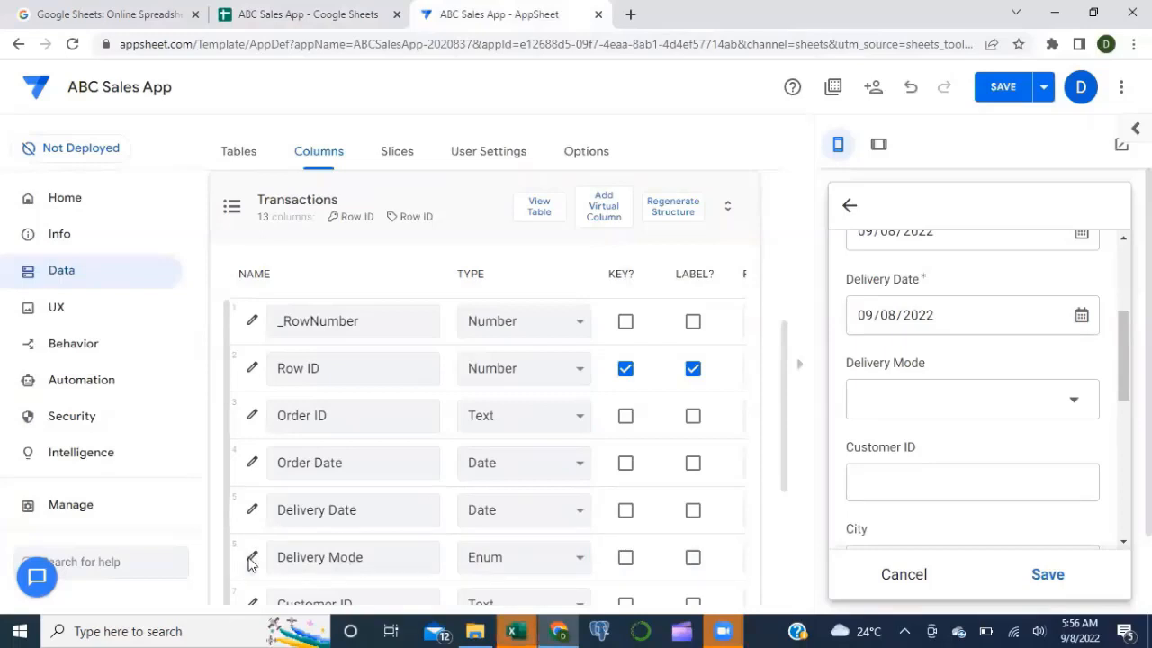
{"action": "left_click", "coordinate": [252, 559]}
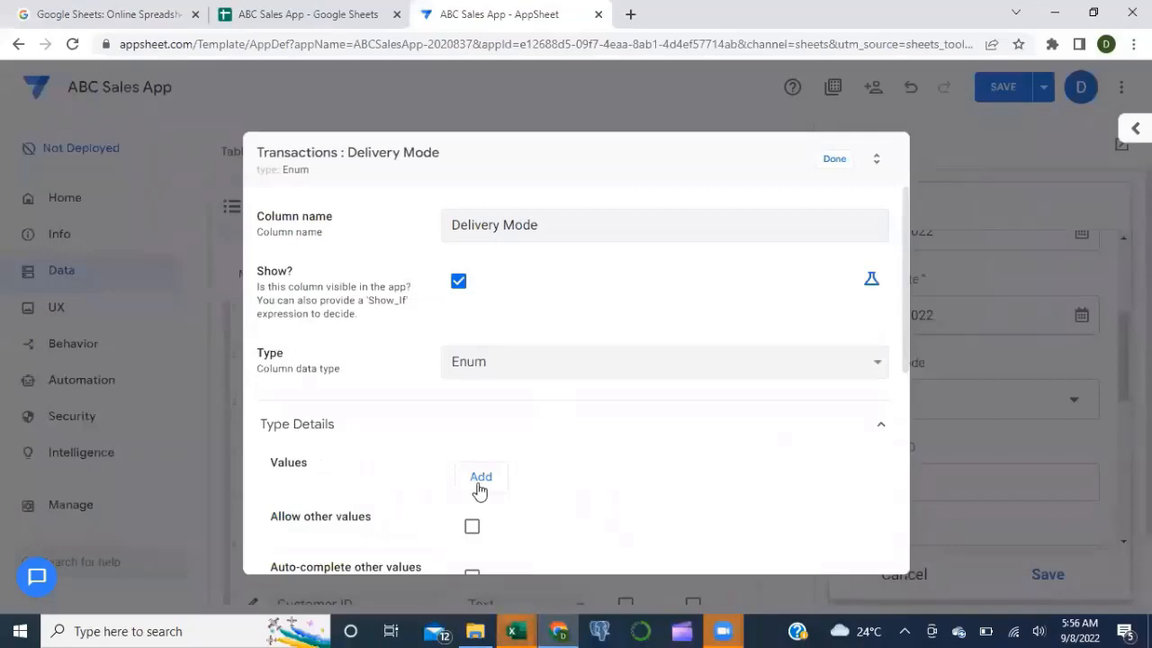
Step: Add the allowed values '2-3 Day' and '5 - 7 Day' to Delivery Mode
{"action": "left_click", "coordinate": [480, 490]}
{"action": "left_click", "coordinate": [495, 482]}
{"action": "type", "text": "2-3 Day"}
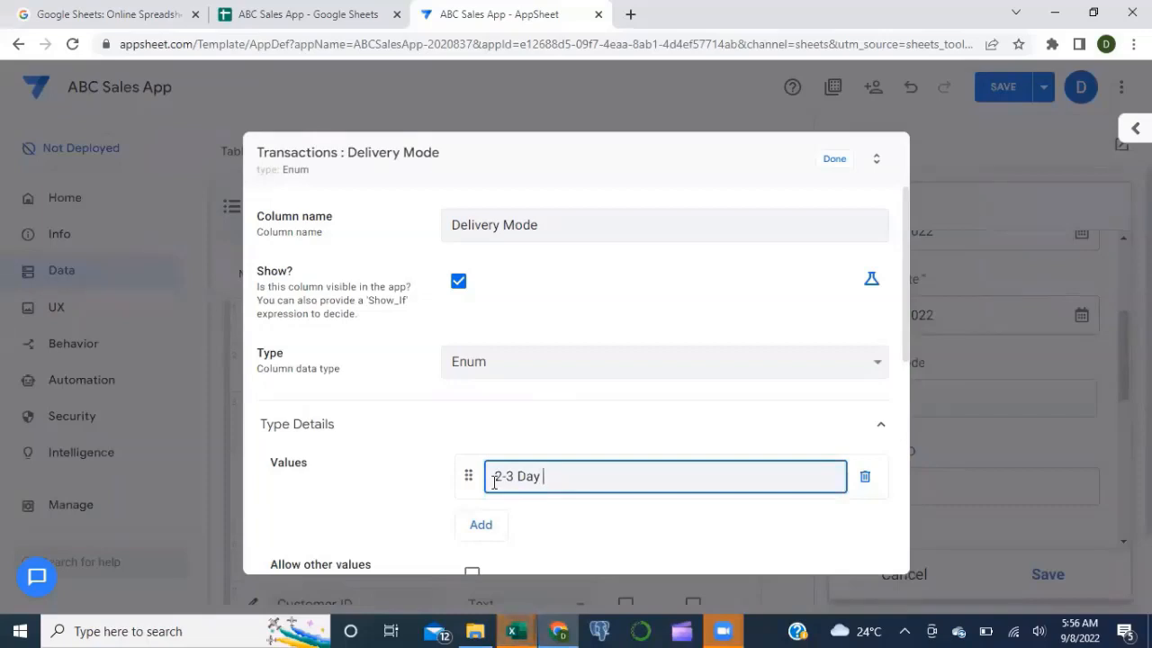
{"action": "left_click", "coordinate": [497, 534]}
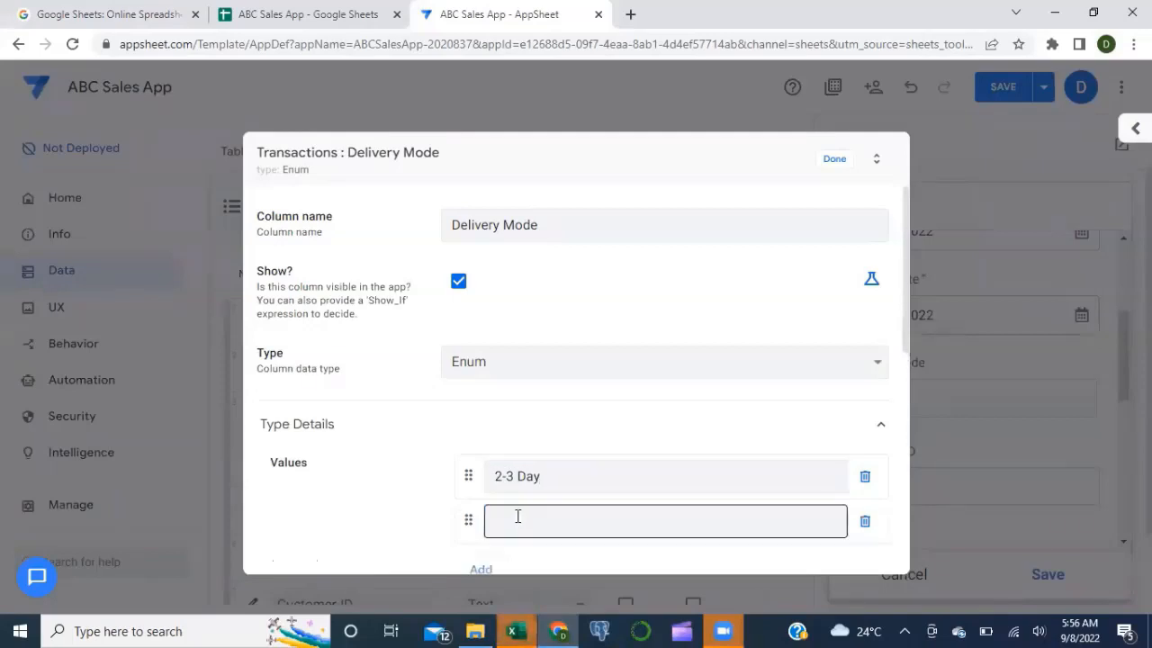
{"action": "left_click", "coordinate": [518, 516]}
{"action": "type", "text": "5 - 7 Day"}
Step: Add 'Pick up' and 'Express' as further values, then view the Google Sheets data
{"action": "left_click", "coordinate": [475, 570]}
{"action": "scroll", "coordinate": [589, 480], "scroll_direction": "down", "scroll_amount": 1}
{"action": "left_click", "coordinate": [549, 487]}
{"action": "type", "text": "Pick up"}
{"action": "left_click", "coordinate": [497, 533]}
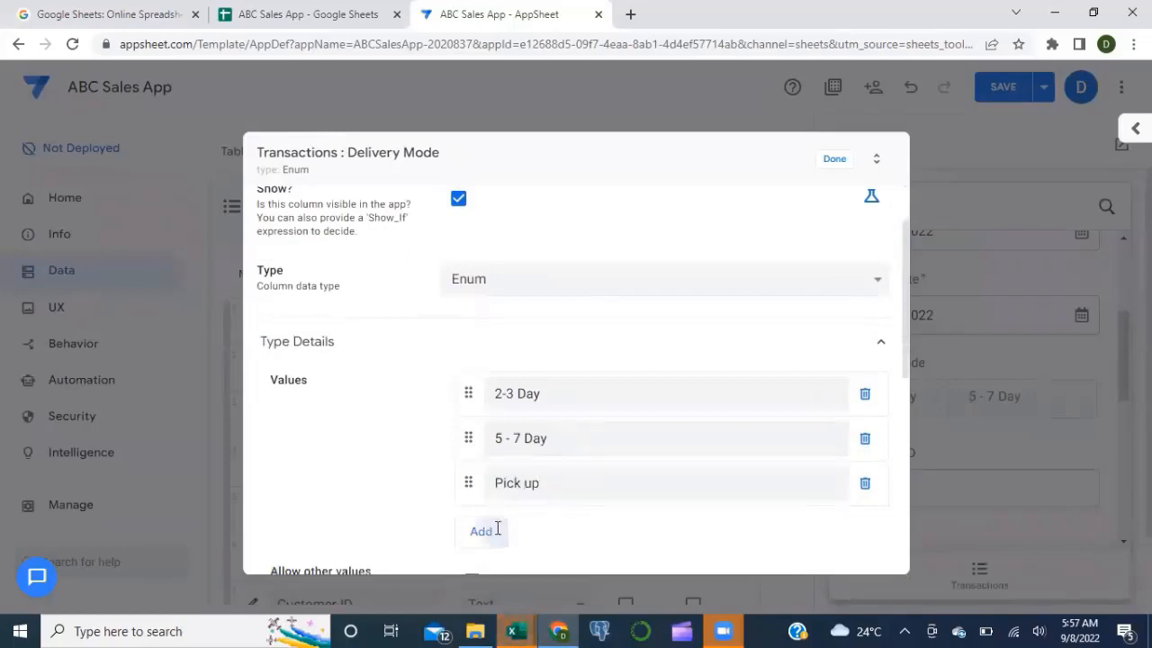
{"action": "type", "text": "E"}
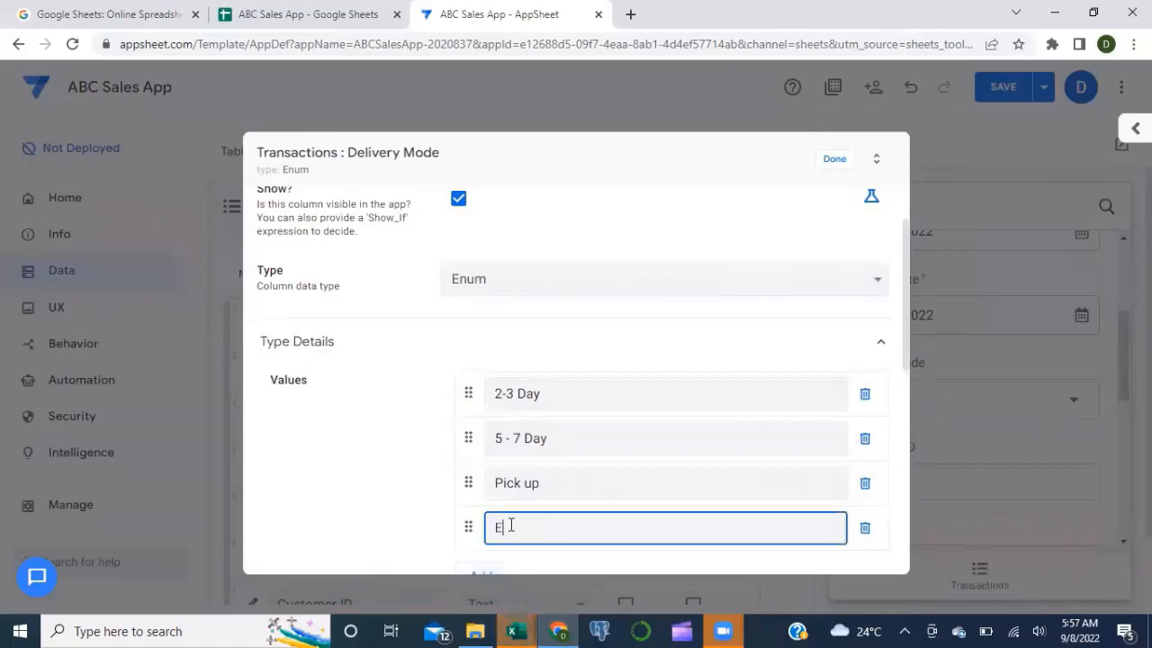
{"action": "type", "text": "xpress 1 day"}
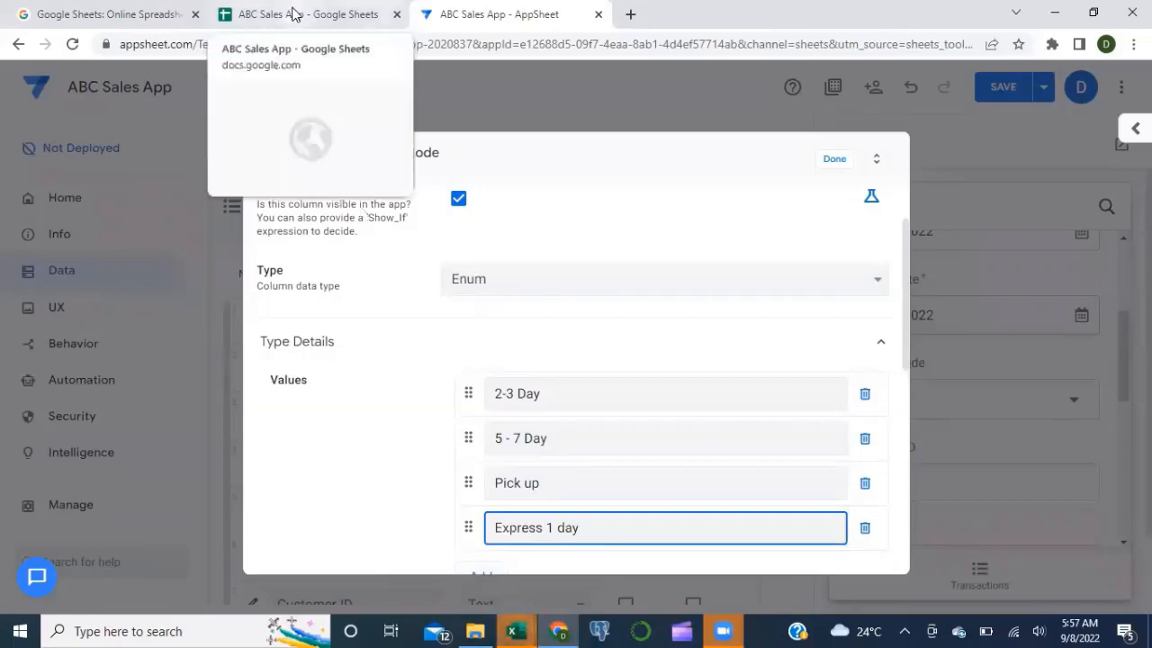
{"action": "left_click", "coordinate": [290, 11]}
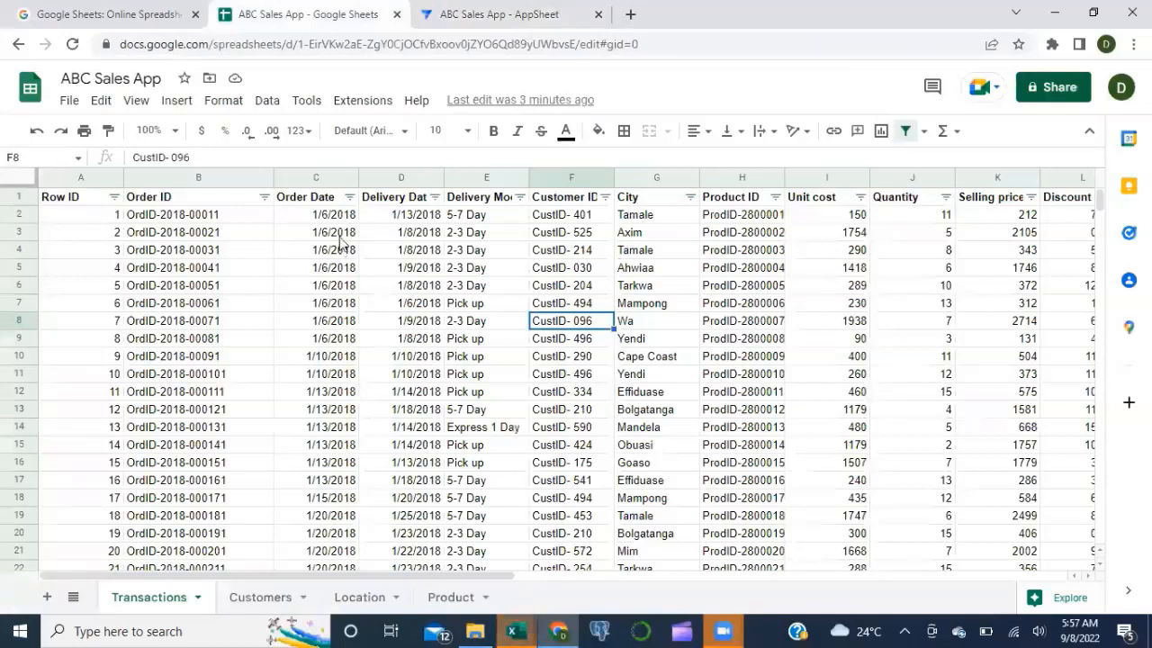
Step: Back in AppSheet, correct the value '5 - 7 Day' to '5-7 Day'
{"action": "left_click", "coordinate": [461, 15]}
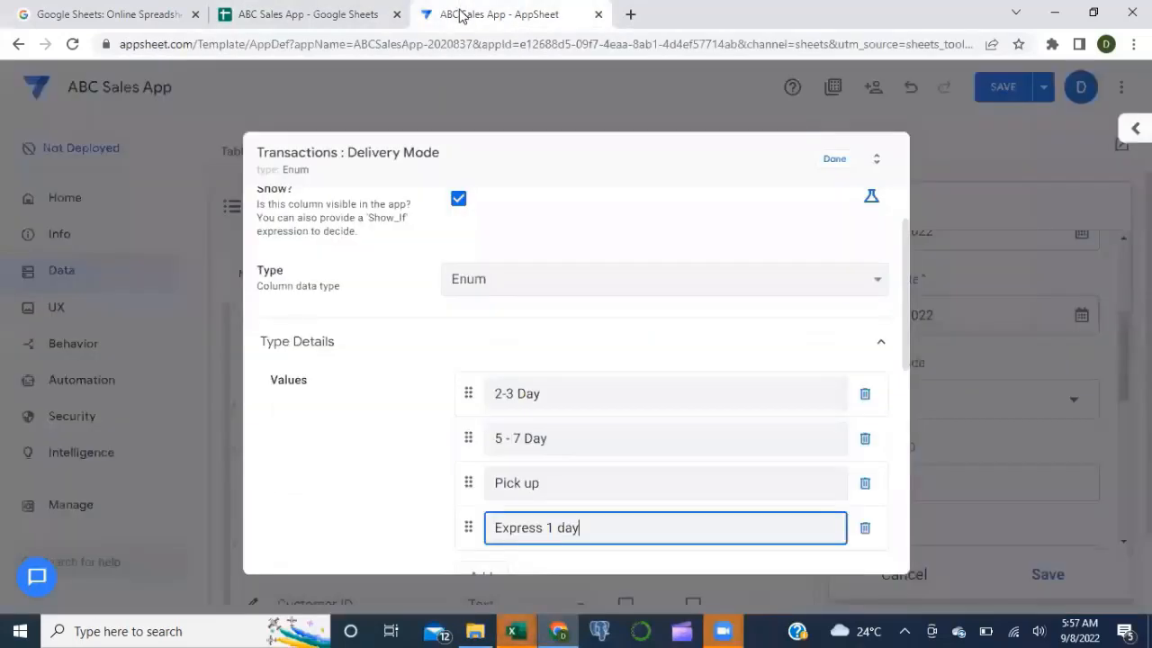
{"action": "left_click", "coordinate": [516, 439]}
{"action": "key", "text": "BackSpace"}
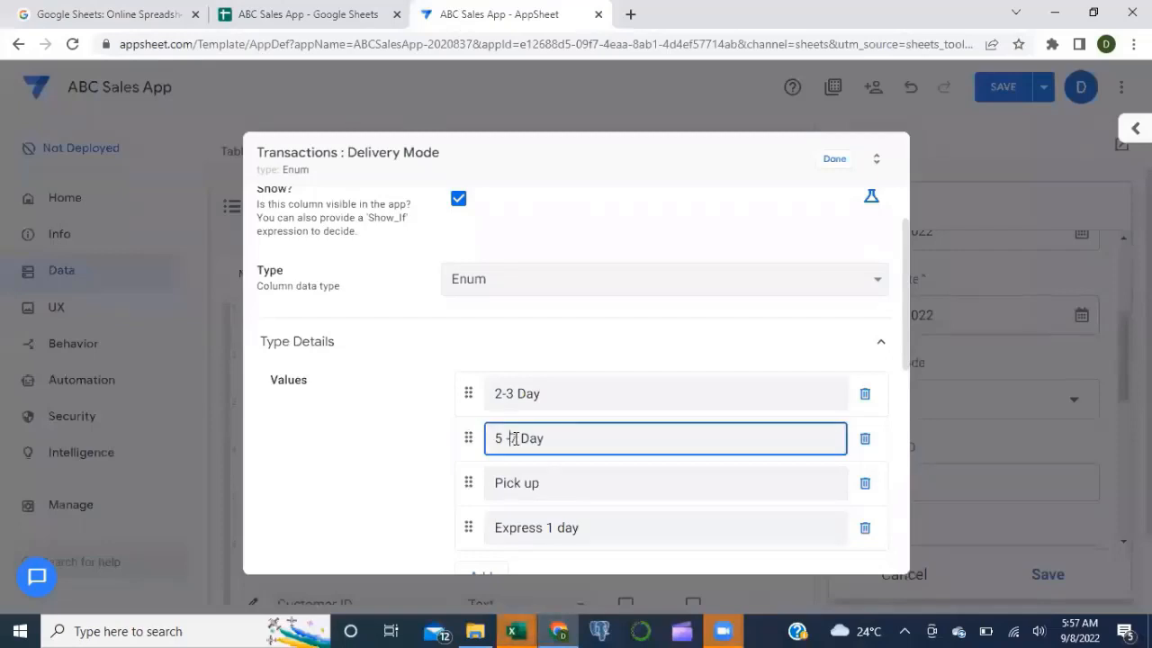
{"action": "left_click", "coordinate": [506, 438]}
{"action": "key", "text": "BackSpace"}
{"action": "scroll", "coordinate": [570, 530], "scroll_direction": "down", "scroll_amount": 1}
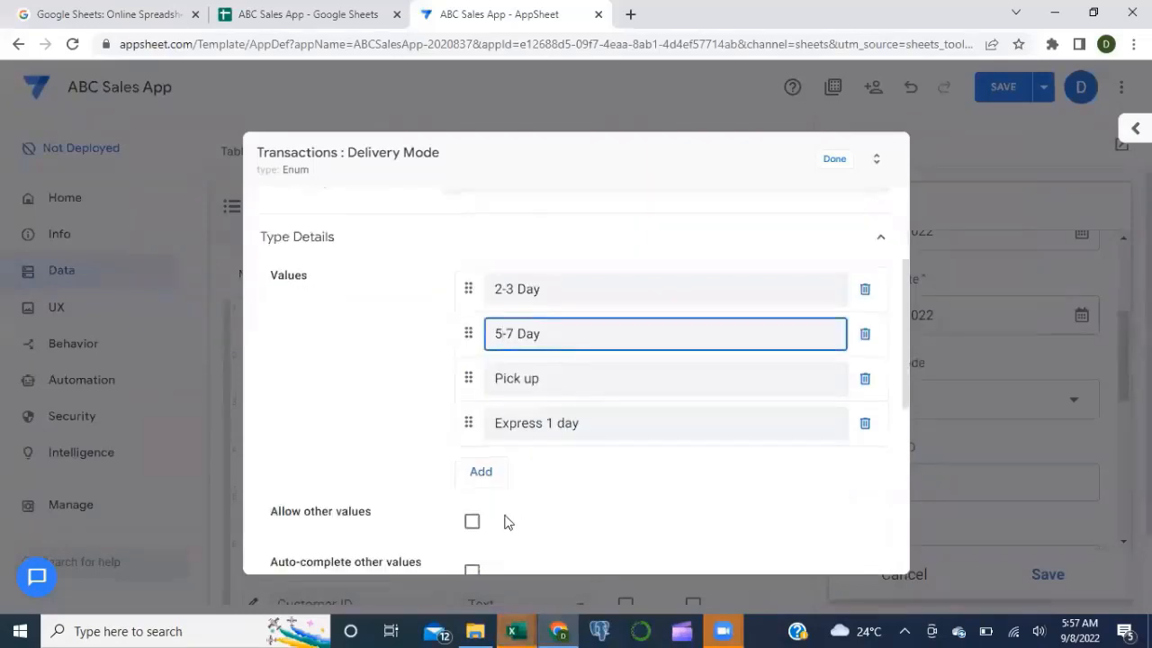
{"action": "scroll", "coordinate": [504, 519], "scroll_direction": "up", "scroll_amount": 1}
{"action": "left_click", "coordinate": [414, 505]}
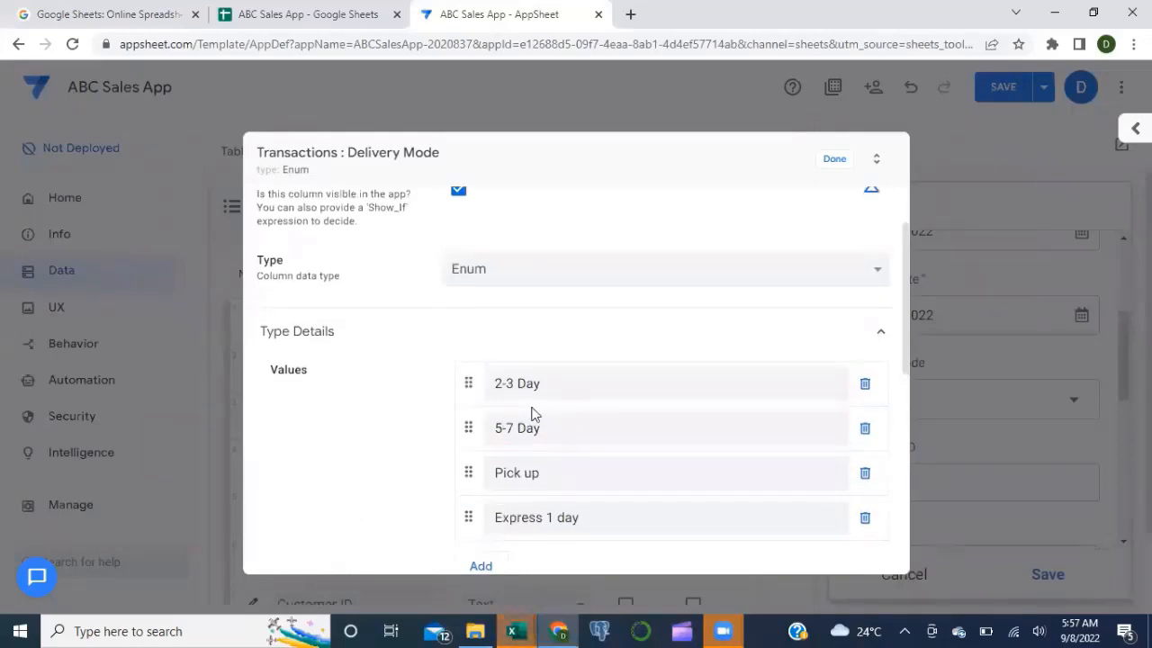
Step: Set Delivery Mode's input mode to Dropdown and close its settings
{"action": "scroll", "coordinate": [531, 414], "scroll_direction": "down", "scroll_amount": 3}
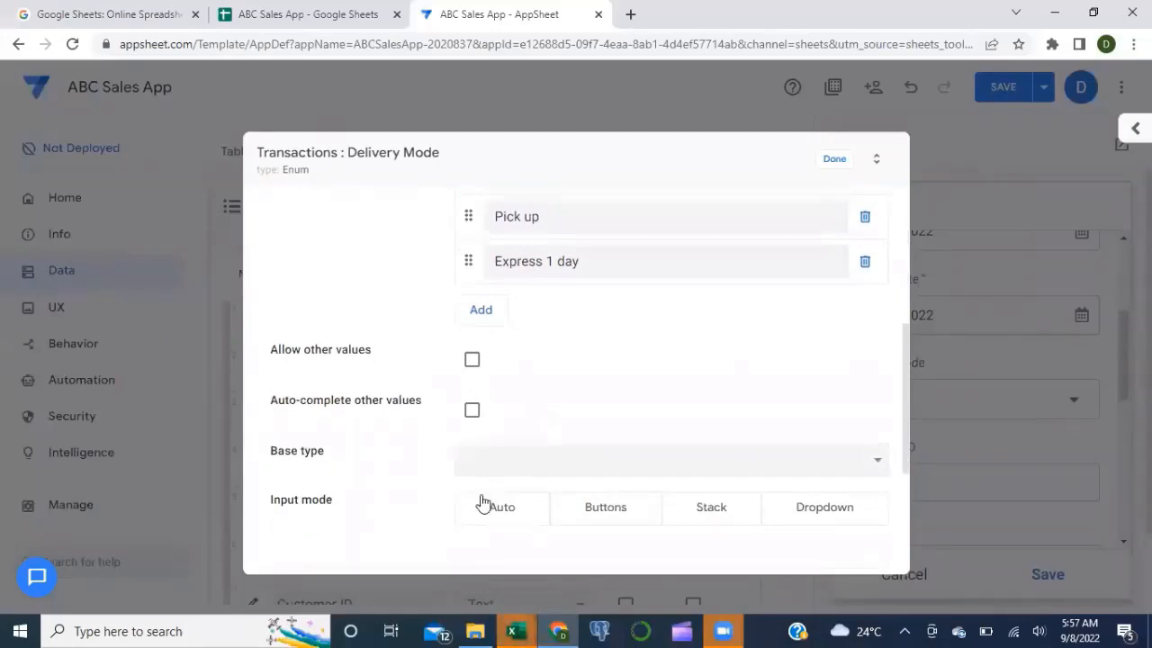
{"action": "left_click", "coordinate": [806, 514]}
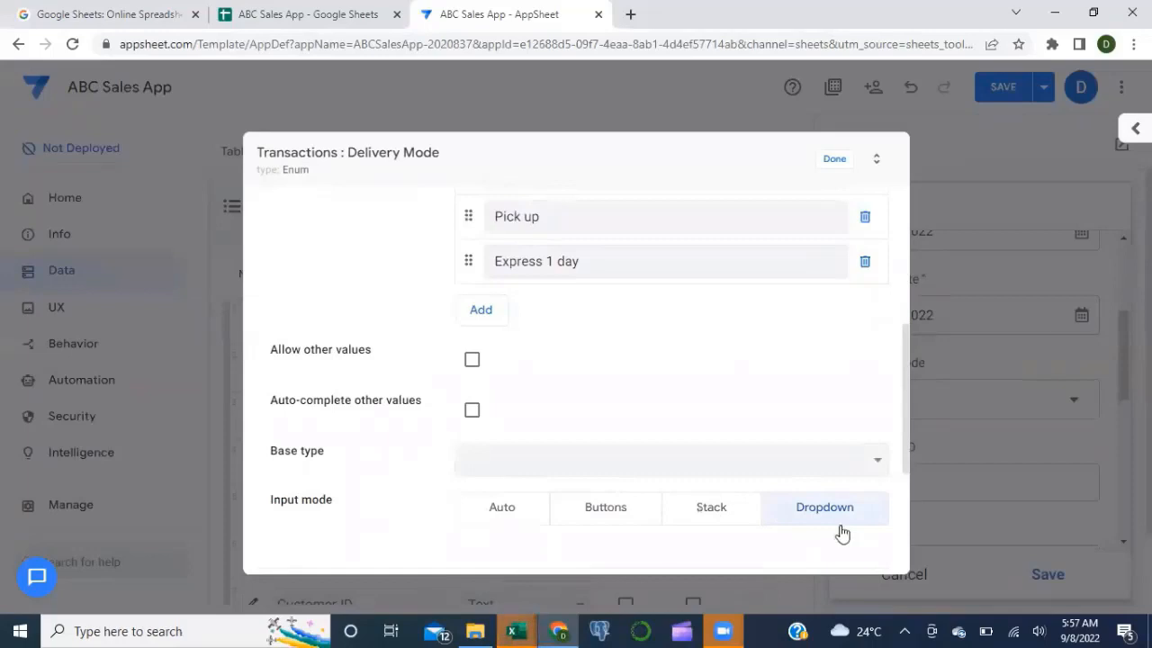
{"action": "left_click", "coordinate": [836, 161]}
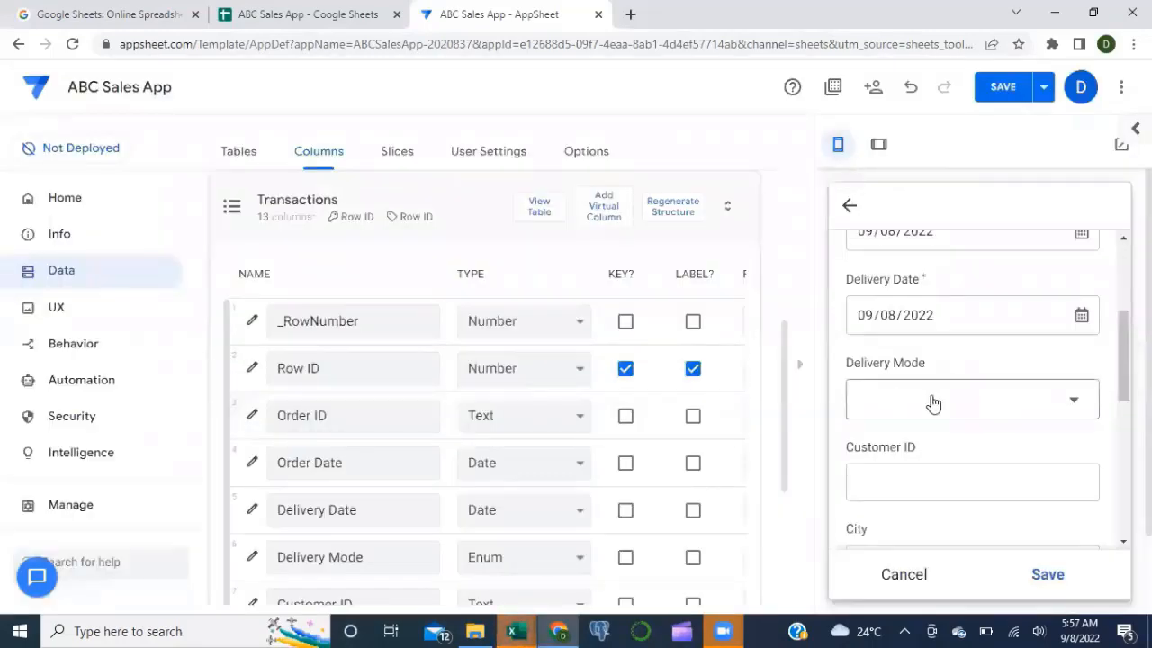
{"action": "left_click", "coordinate": [1048, 416]}
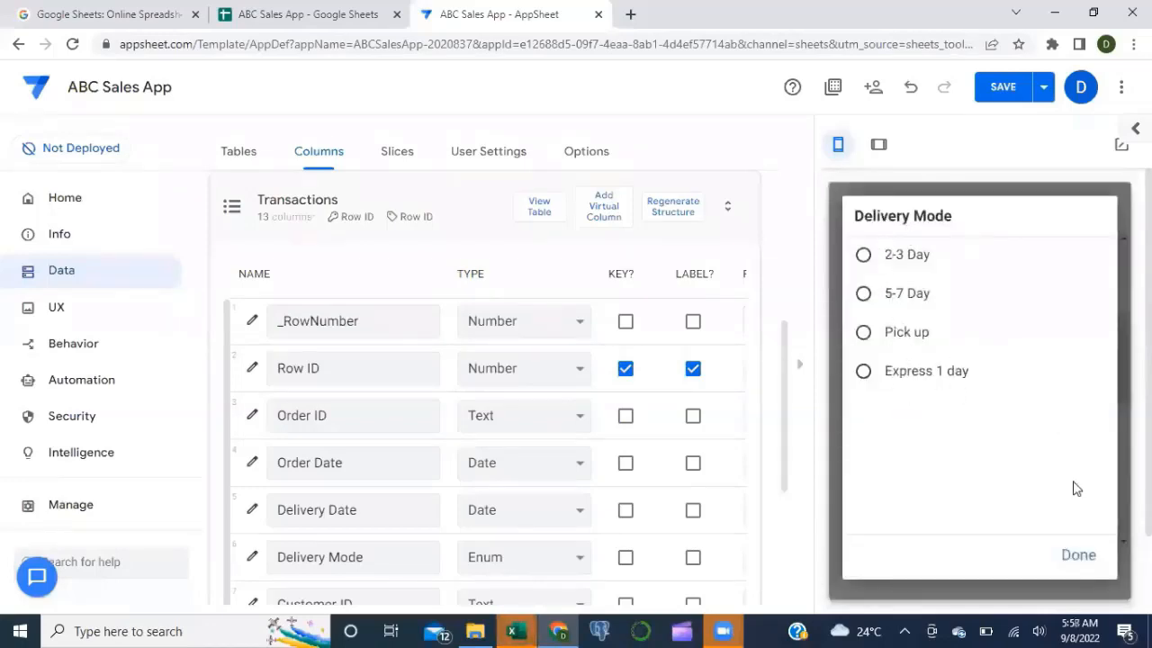
{"action": "left_click", "coordinate": [1079, 556]}
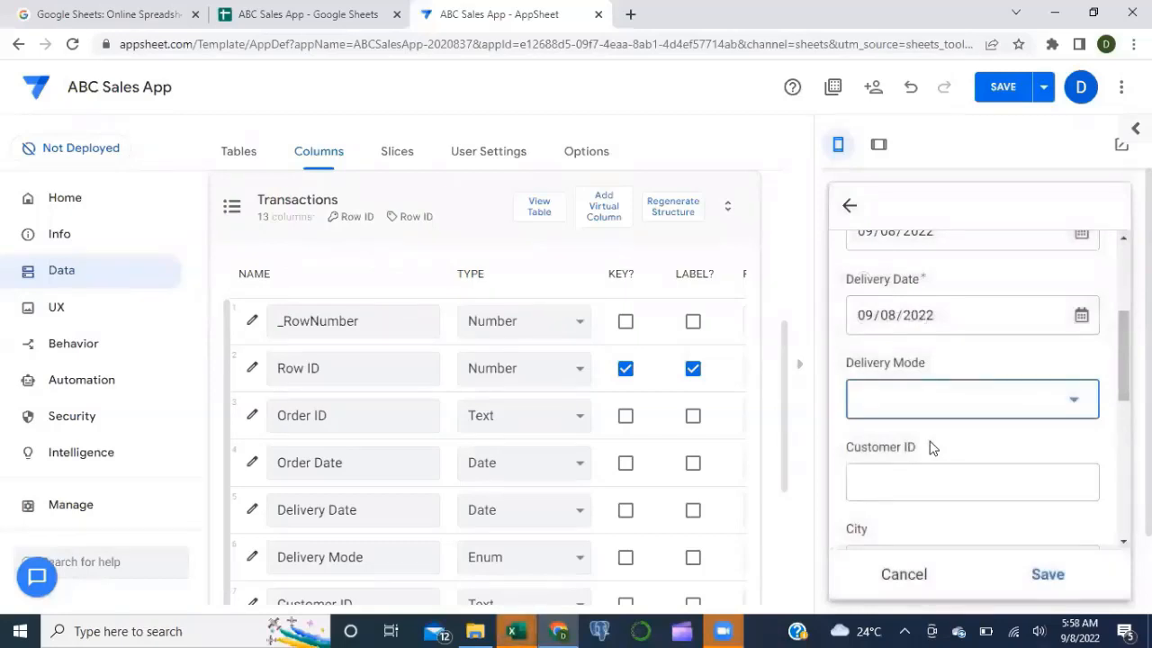
{"action": "scroll", "coordinate": [932, 448], "scroll_direction": "down", "scroll_amount": 1}
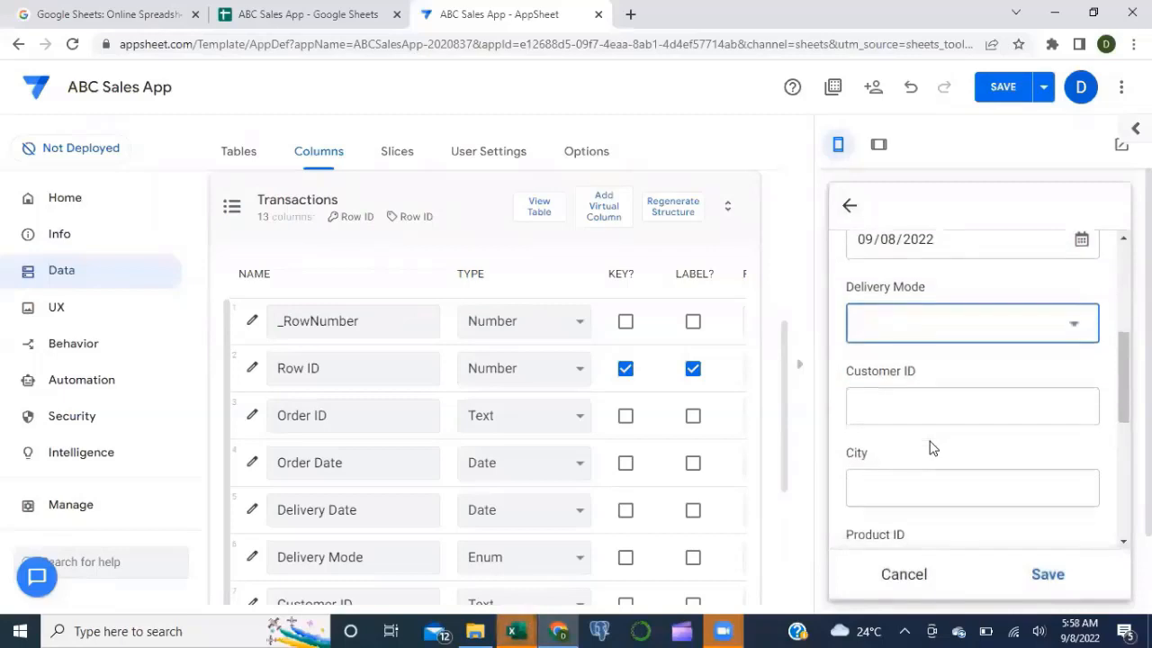
{"action": "scroll", "coordinate": [579, 453], "scroll_direction": "down", "scroll_amount": 2}
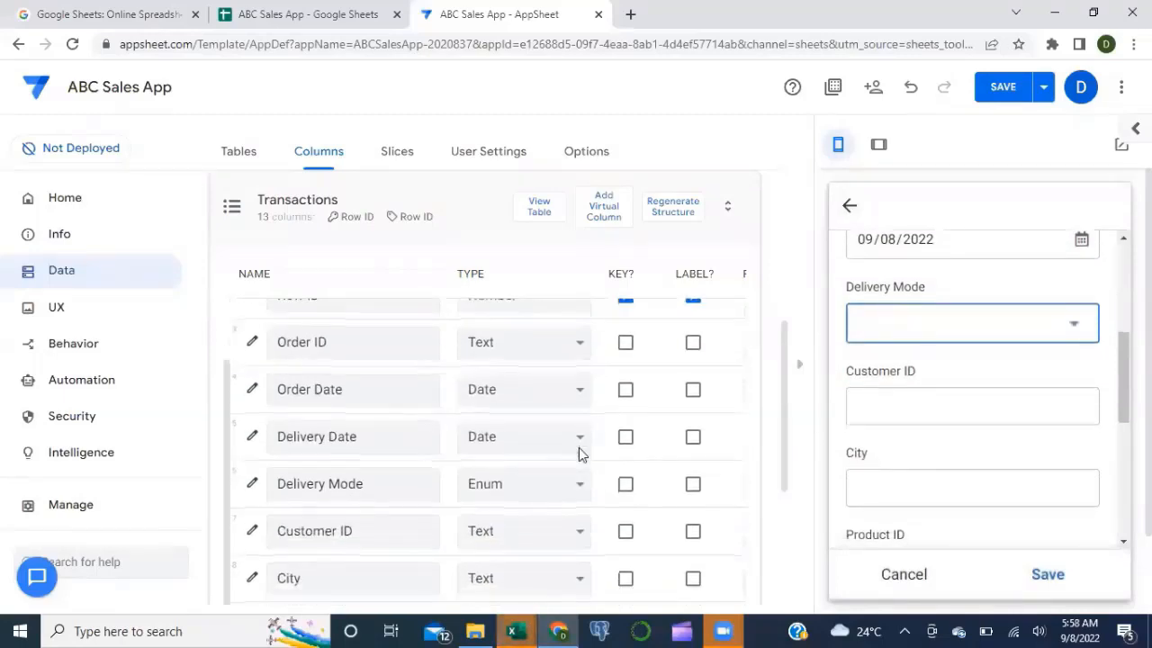
{"action": "scroll", "coordinate": [579, 448], "scroll_direction": "down", "scroll_amount": 1}
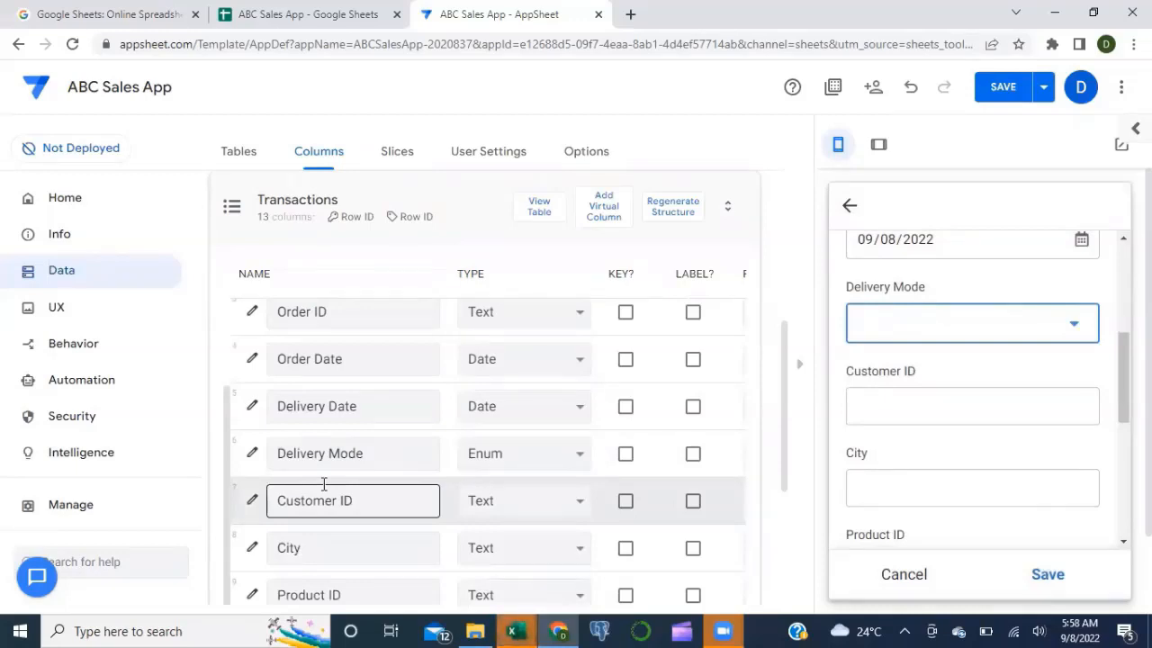
Step: Make Customer ID a Ref column with Customers as its source table
{"action": "left_click", "coordinate": [525, 505]}
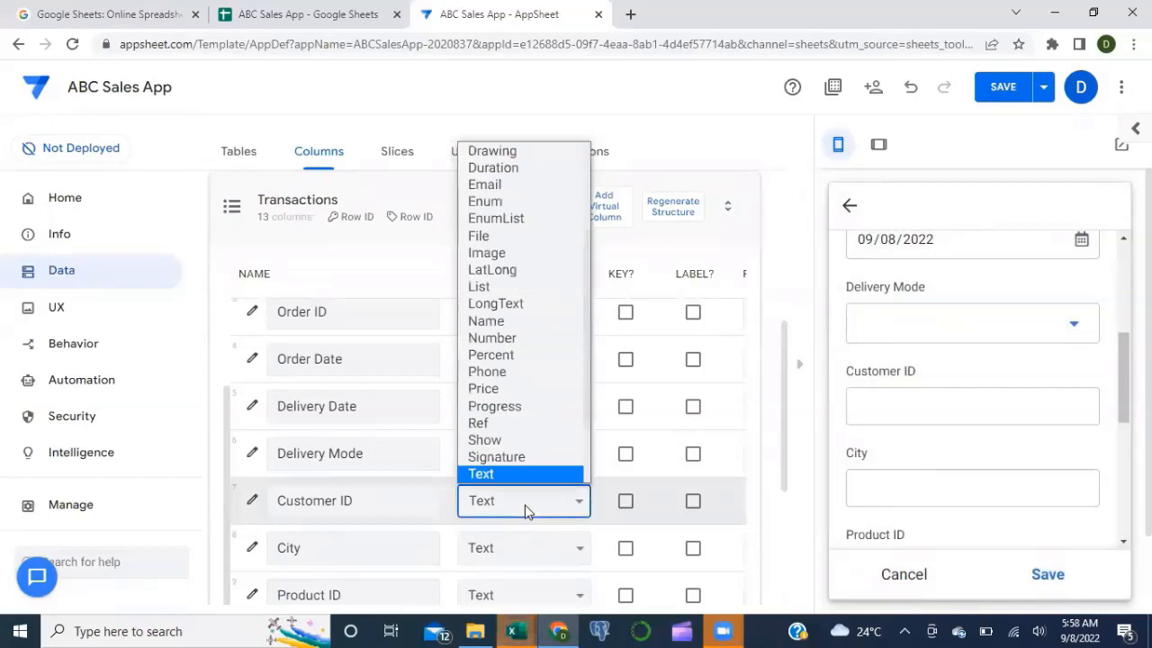
{"action": "left_click", "coordinate": [498, 423]}
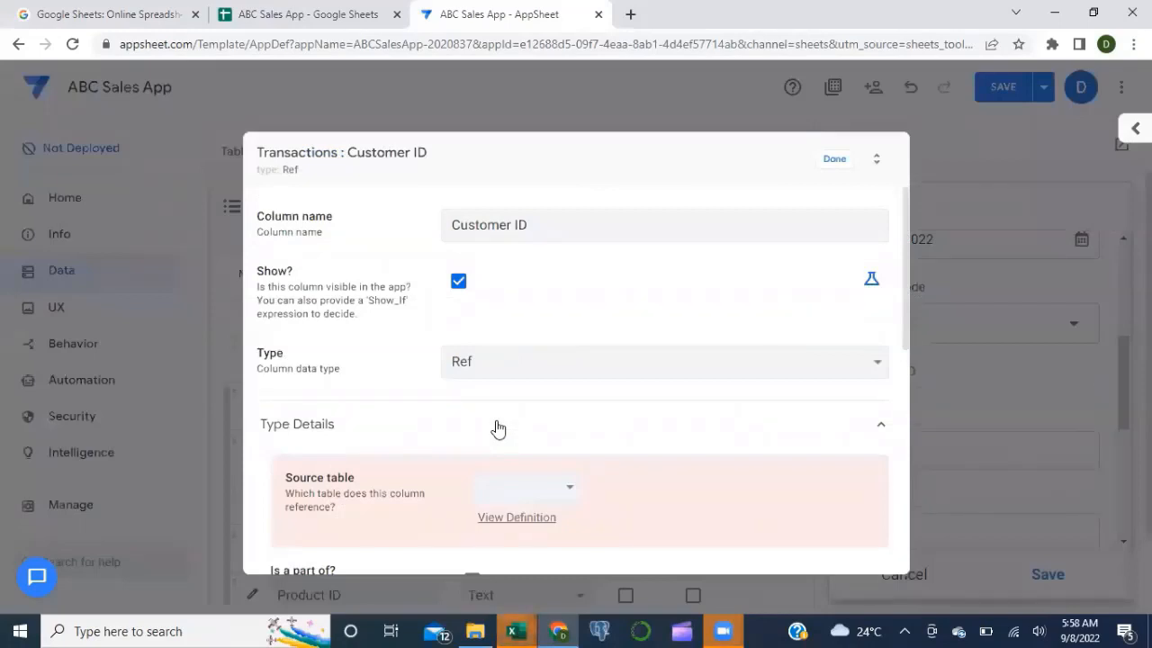
{"action": "left_click", "coordinate": [538, 487]}
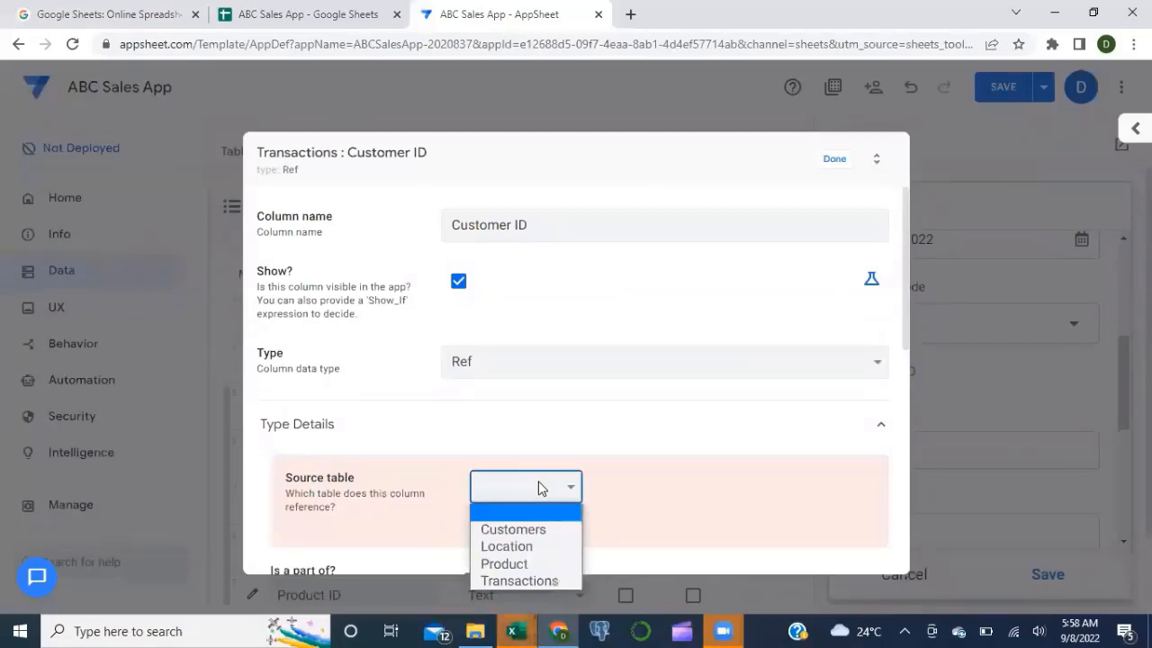
{"action": "left_click", "coordinate": [486, 531]}
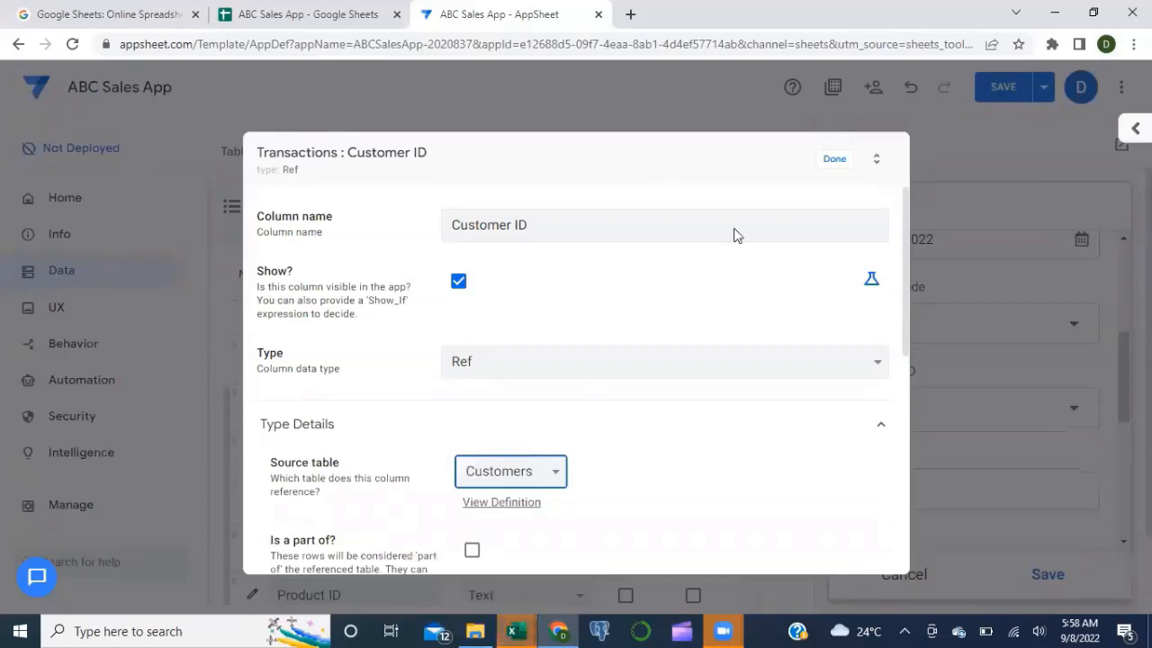
{"action": "left_click", "coordinate": [836, 160]}
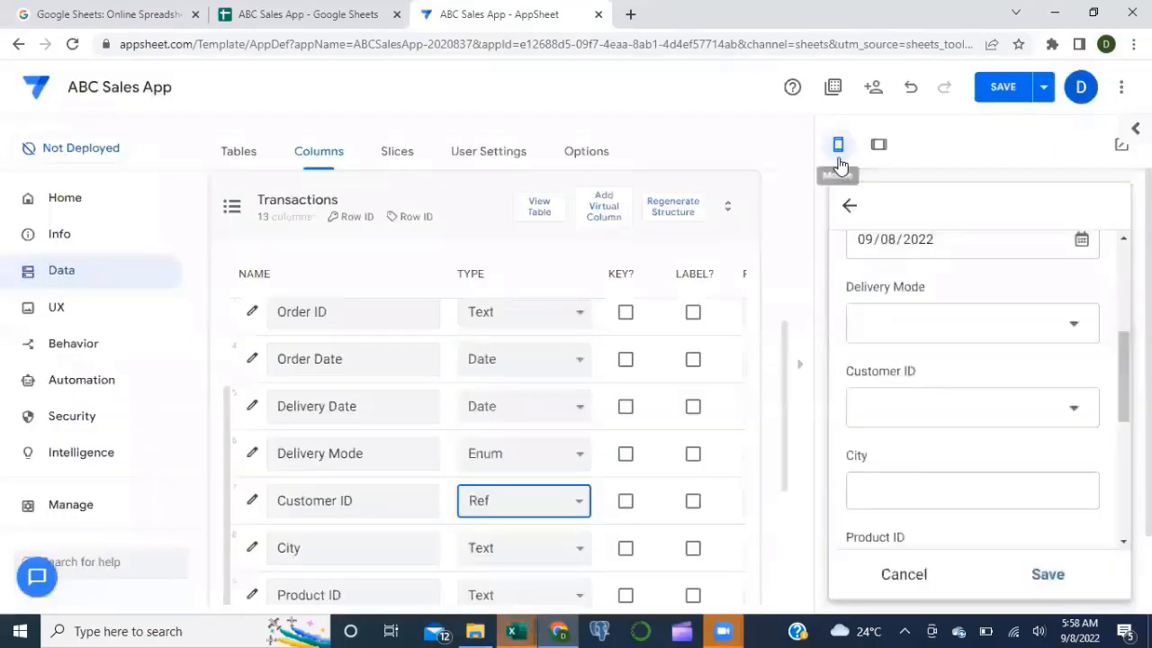
Step: Check the Customer ID choices in the preview form
{"action": "left_click", "coordinate": [1073, 410]}
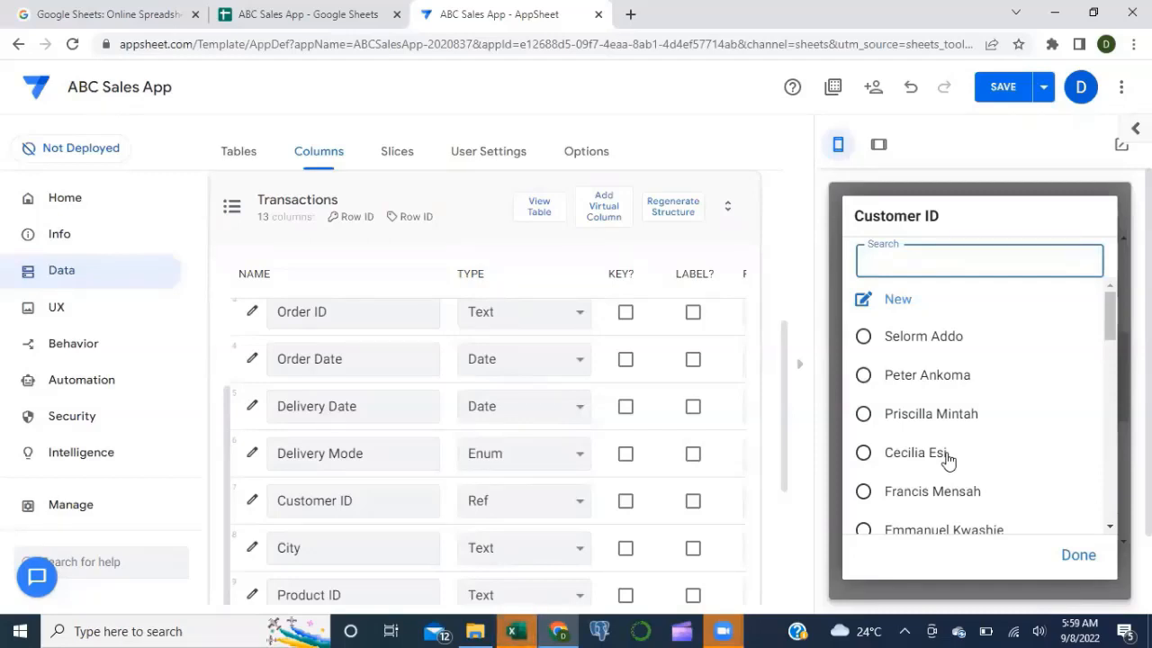
{"action": "left_click", "coordinate": [1077, 556]}
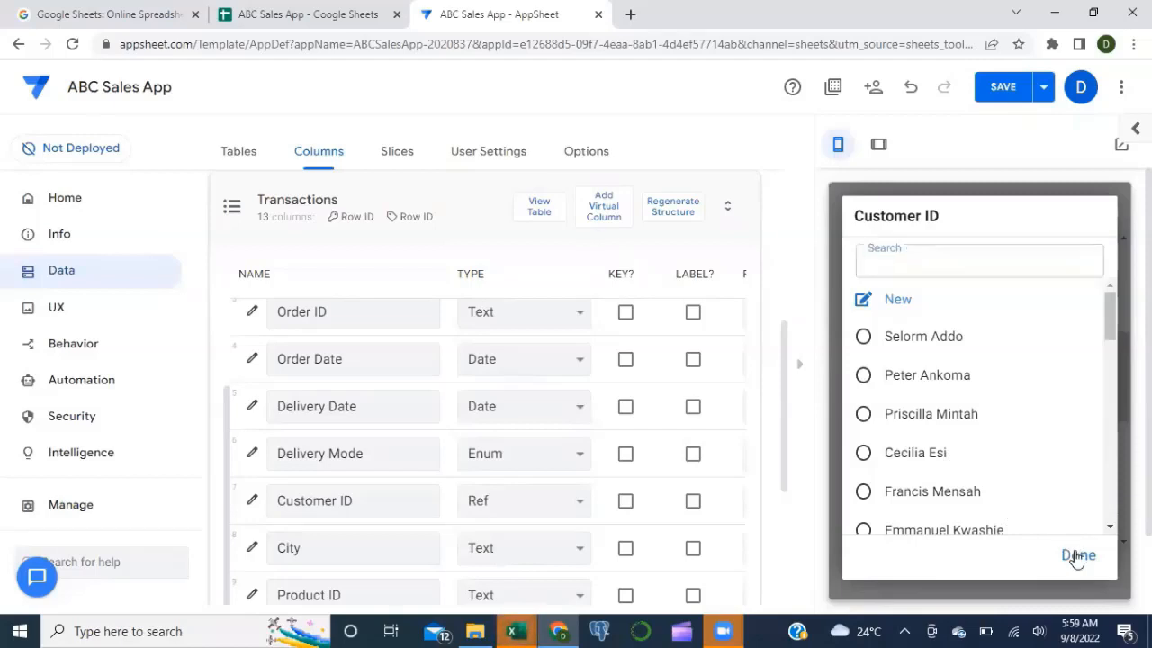
{"action": "scroll", "coordinate": [993, 483], "scroll_direction": "down", "scroll_amount": 1}
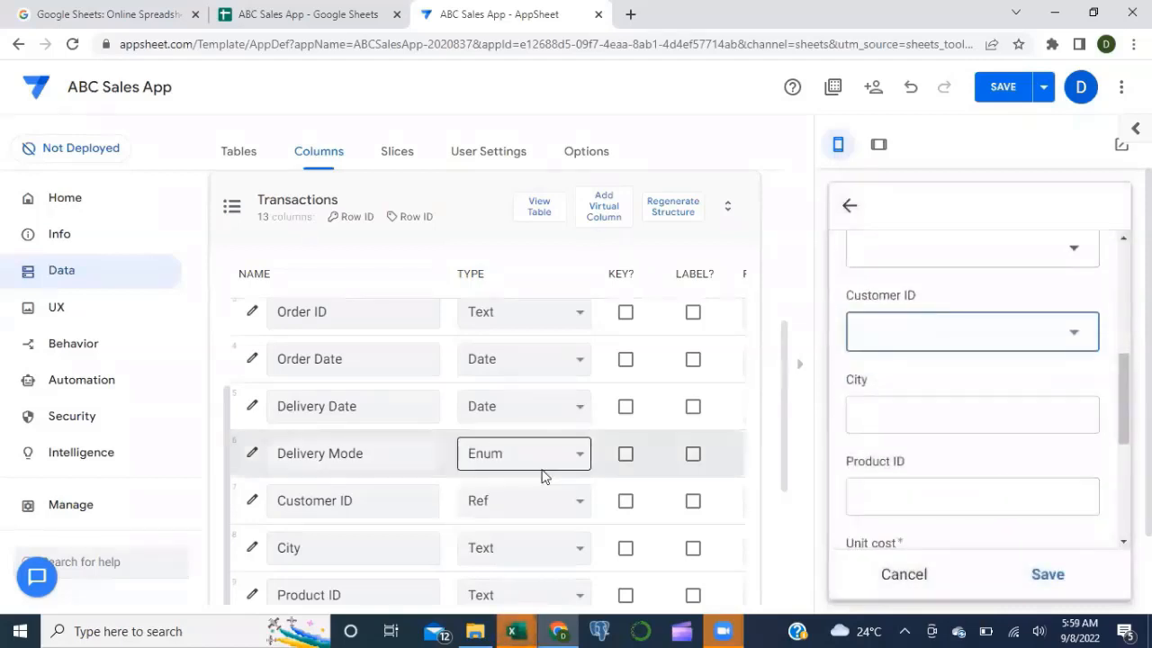
Step: Make City a Ref column pointing to the Location table
{"action": "scroll", "coordinate": [543, 477], "scroll_direction": "down", "scroll_amount": 1}
{"action": "left_click", "coordinate": [571, 470]}
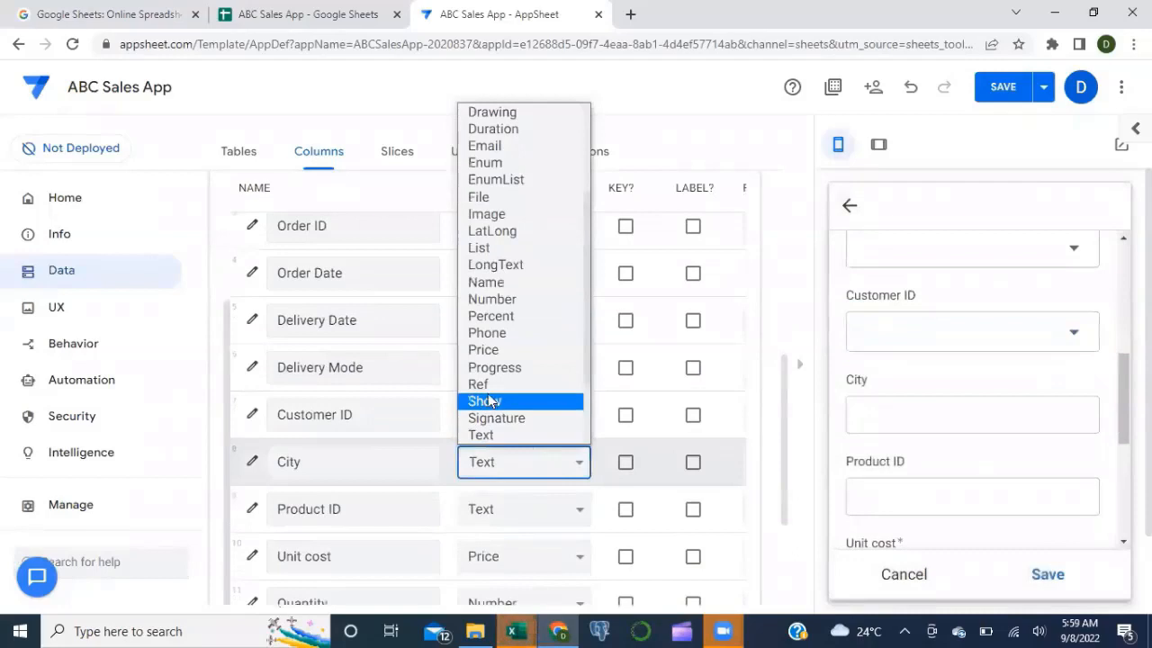
{"action": "left_click", "coordinate": [479, 385]}
{"action": "left_click", "coordinate": [540, 483]}
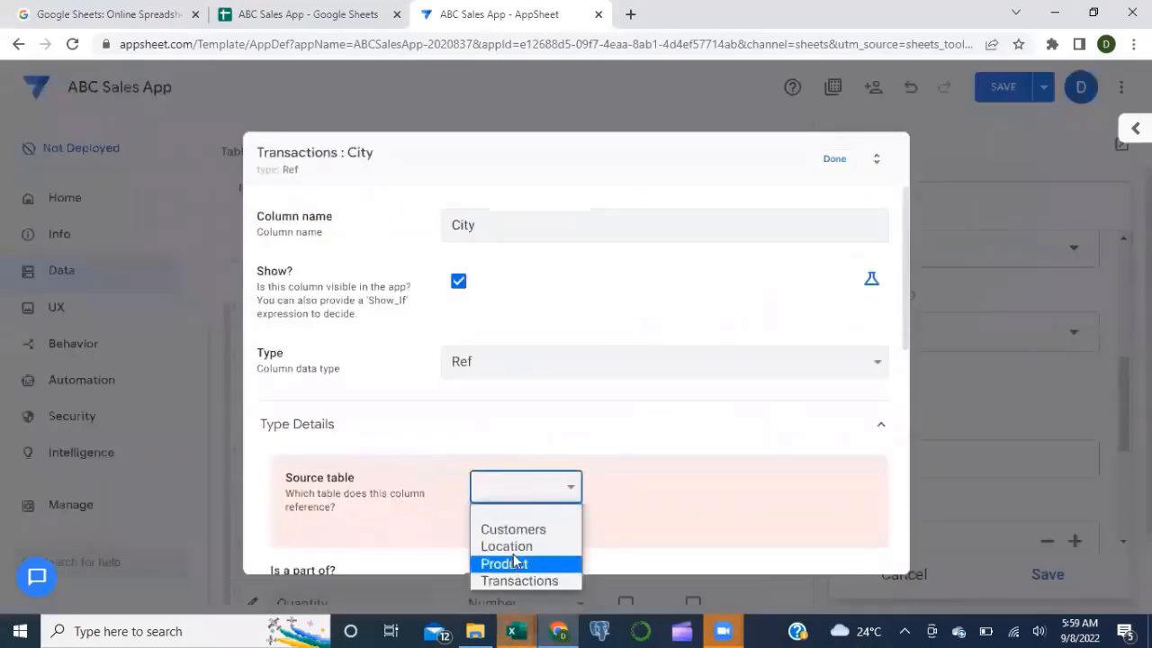
{"action": "left_click", "coordinate": [510, 546]}
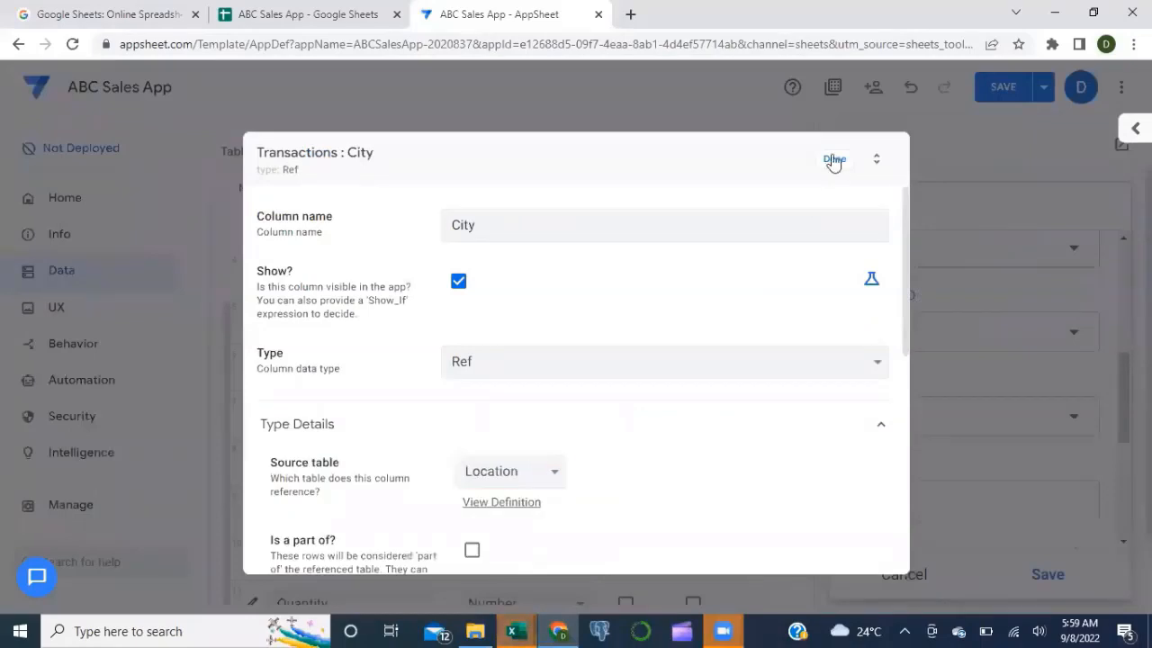
{"action": "left_click", "coordinate": [835, 161]}
Step: Make Product ID a Ref column pointing to the Product table
{"action": "left_click", "coordinate": [522, 514]}
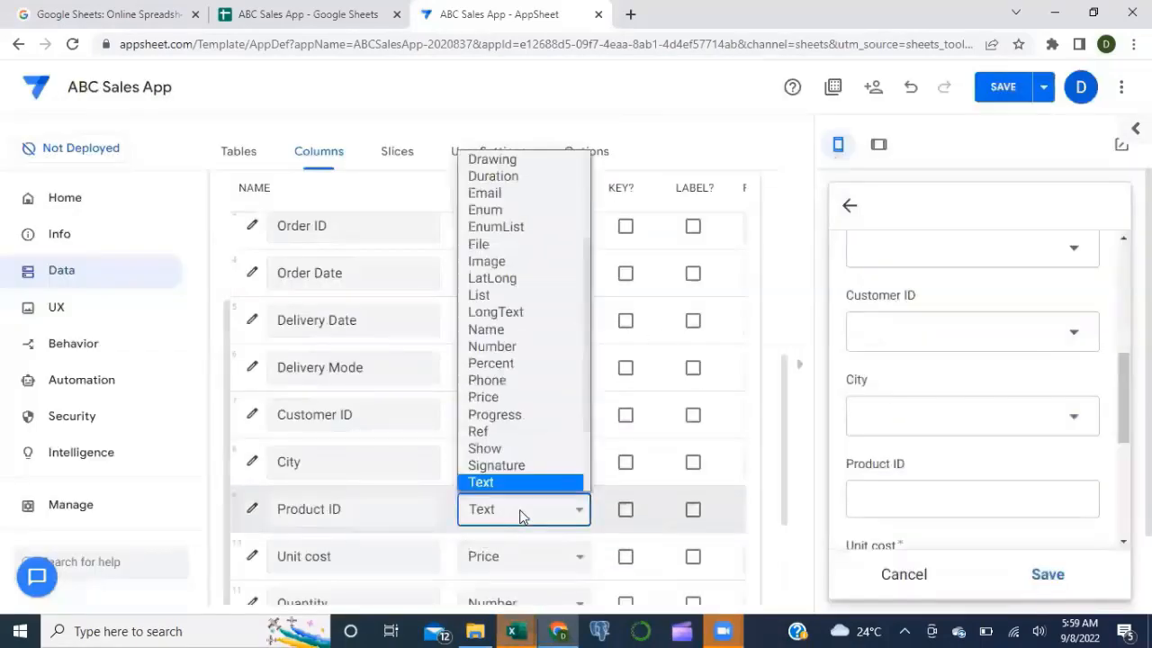
{"action": "left_click", "coordinate": [492, 440]}
{"action": "left_click", "coordinate": [563, 487]}
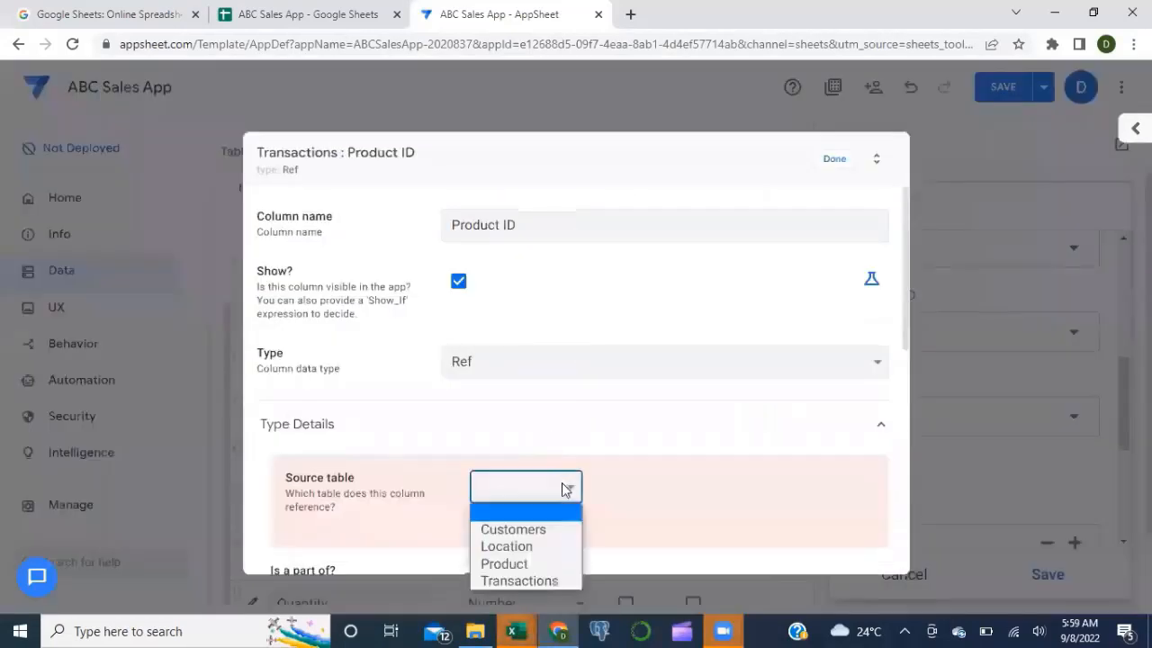
{"action": "left_click", "coordinate": [511, 563]}
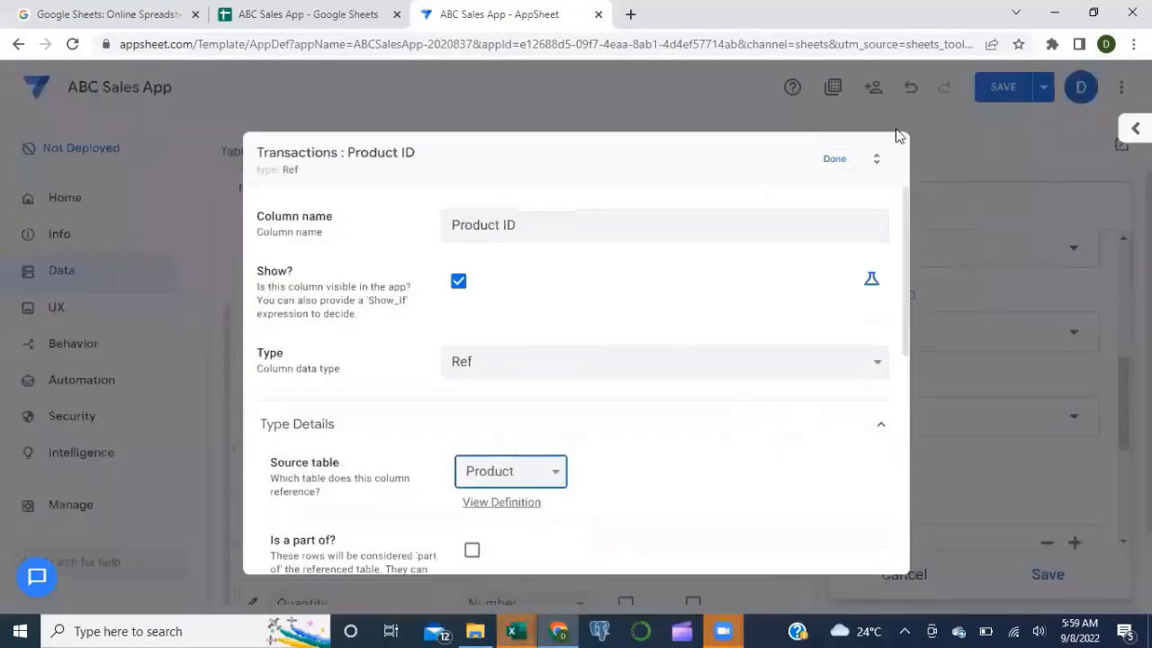
{"action": "left_click", "coordinate": [835, 158]}
Step: Check the Product ID and City dropdowns in the preview form
{"action": "left_click", "coordinate": [923, 498]}
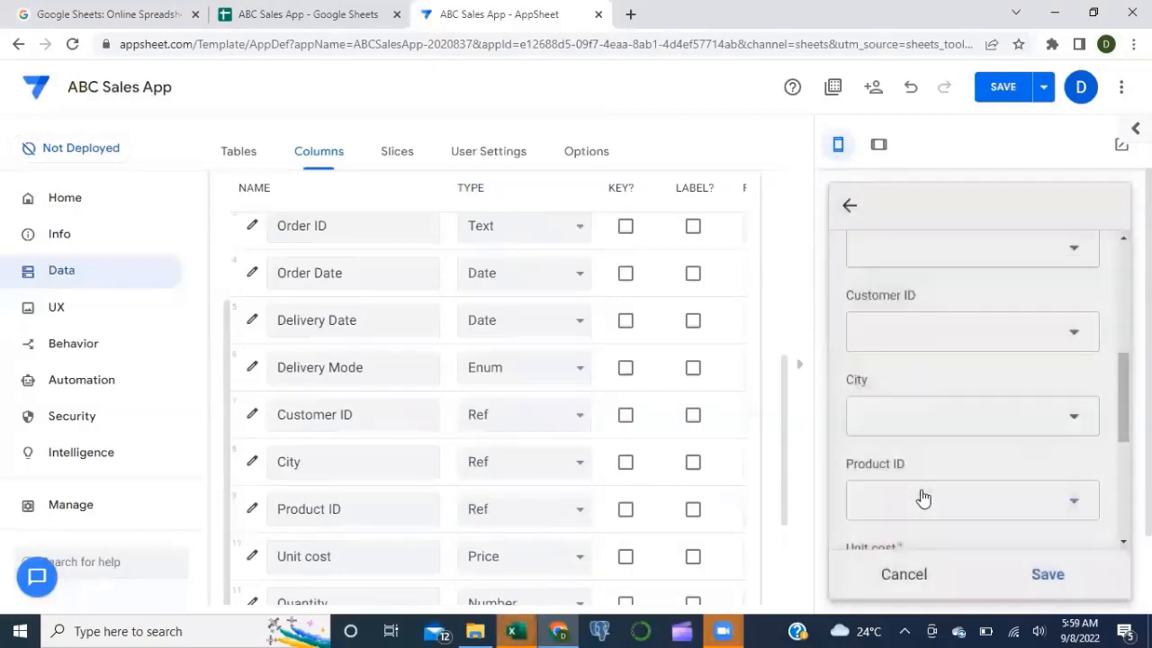
{"action": "left_click", "coordinate": [978, 417]}
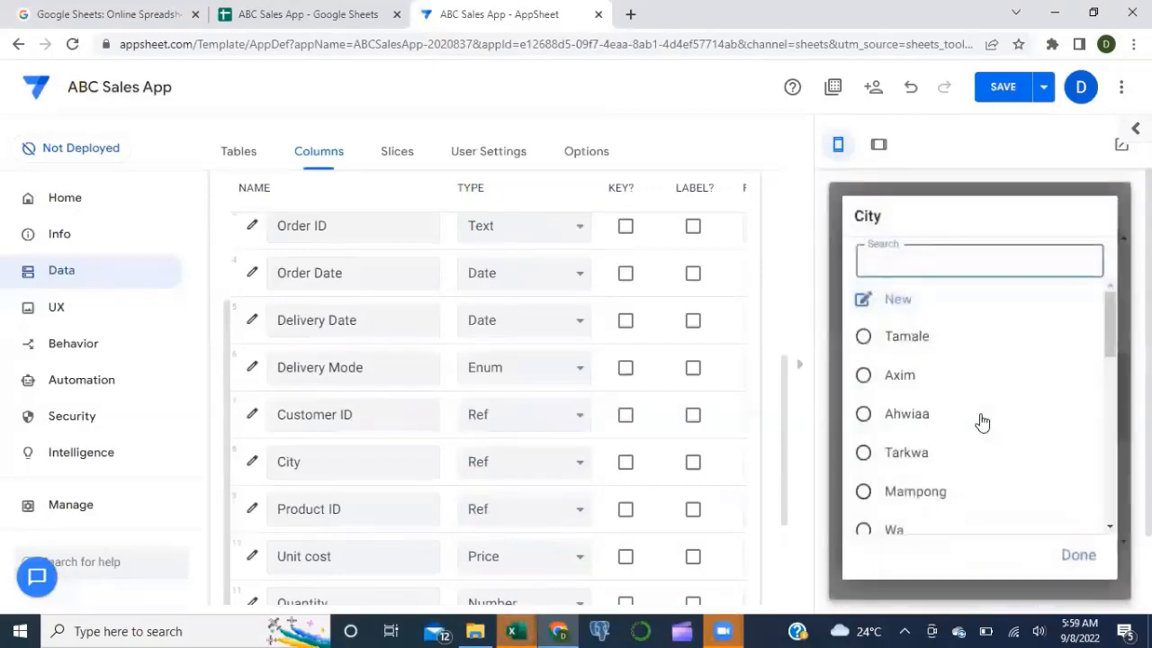
{"action": "key", "text": "Escape"}
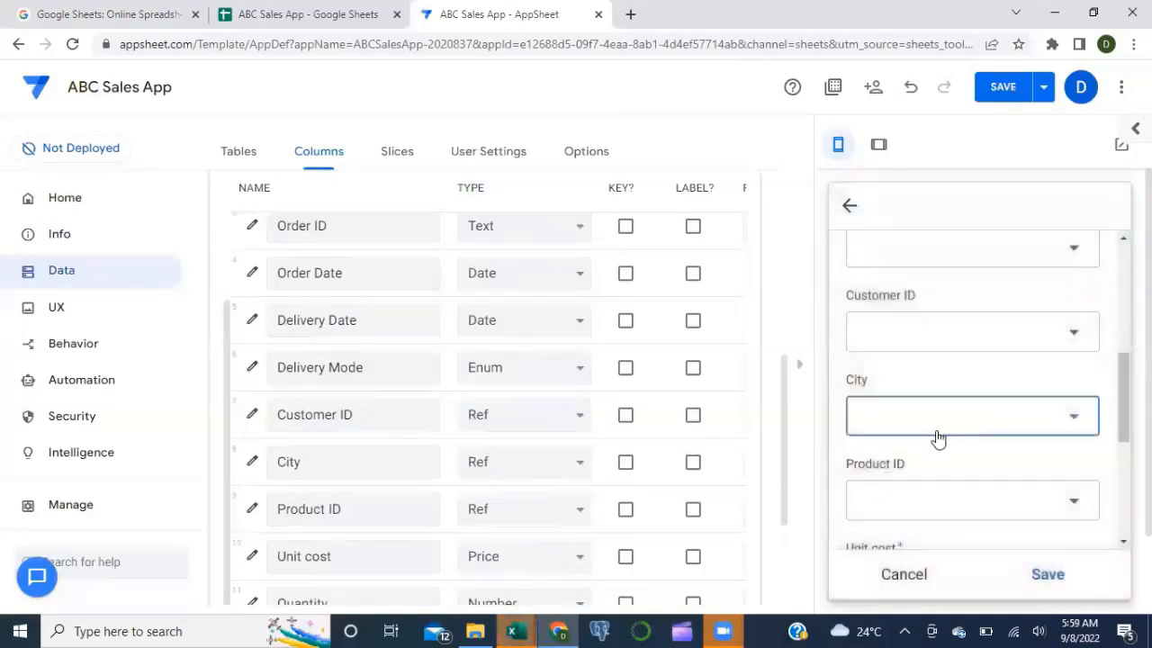
{"action": "scroll", "coordinate": [931, 453], "scroll_direction": "down", "scroll_amount": 1}
{"action": "scroll", "coordinate": [582, 510], "scroll_direction": "right", "scroll_amount": 1}
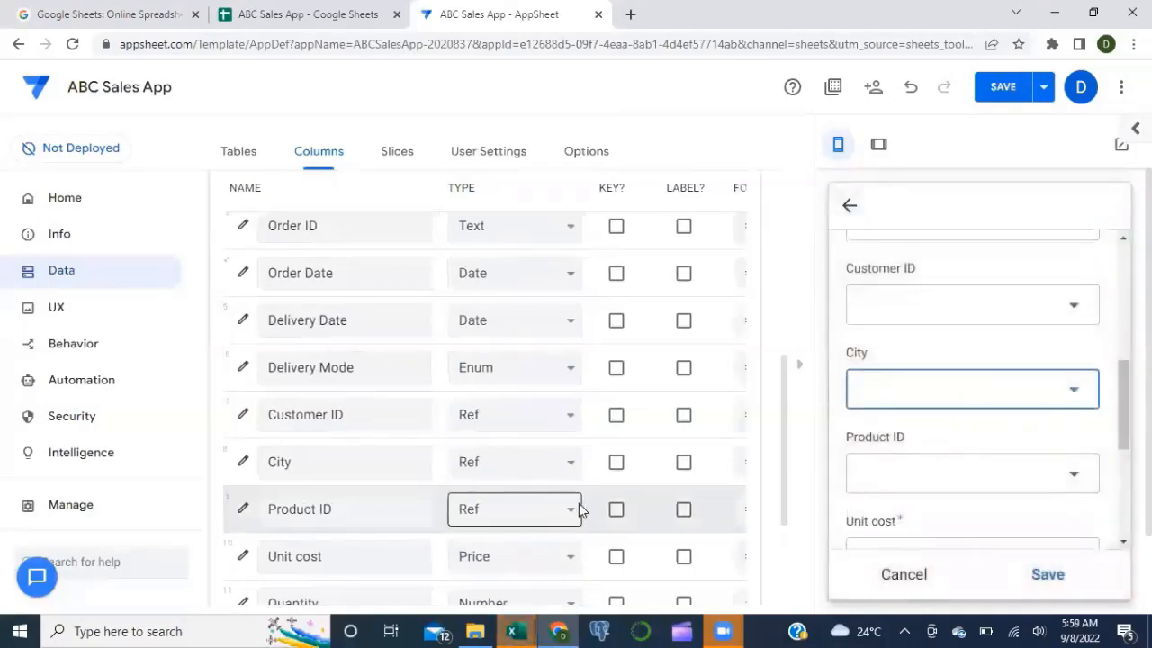
{"action": "scroll", "coordinate": [579, 509], "scroll_direction": "down", "scroll_amount": 2}
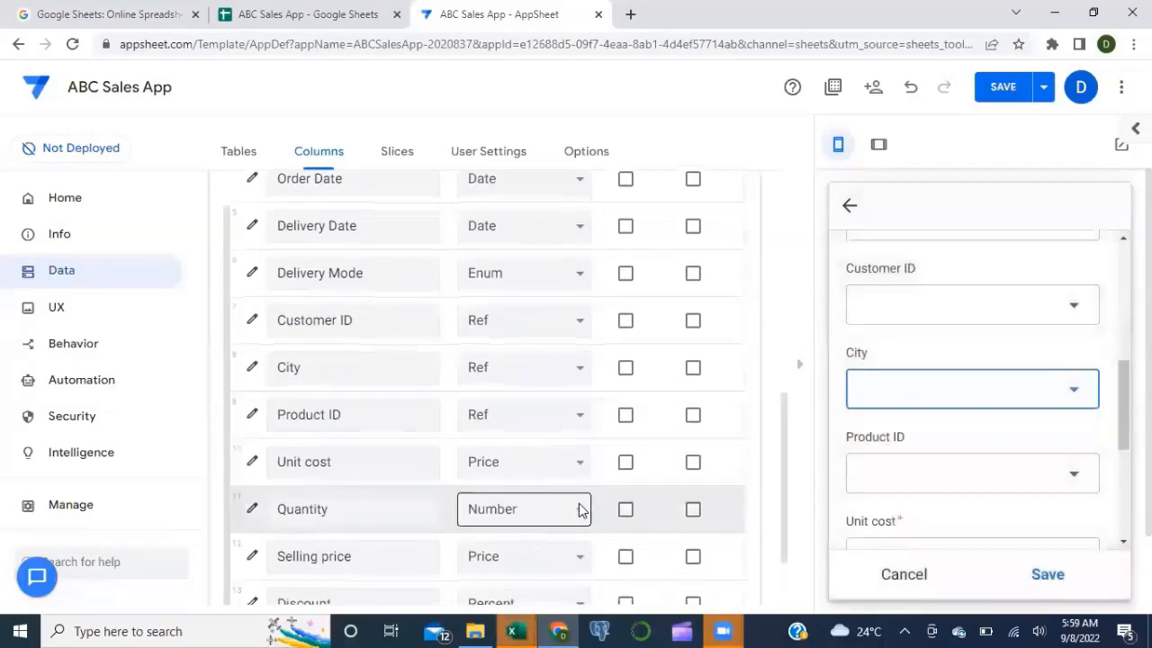
{"action": "scroll", "coordinate": [579, 510], "scroll_direction": "down", "scroll_amount": 1}
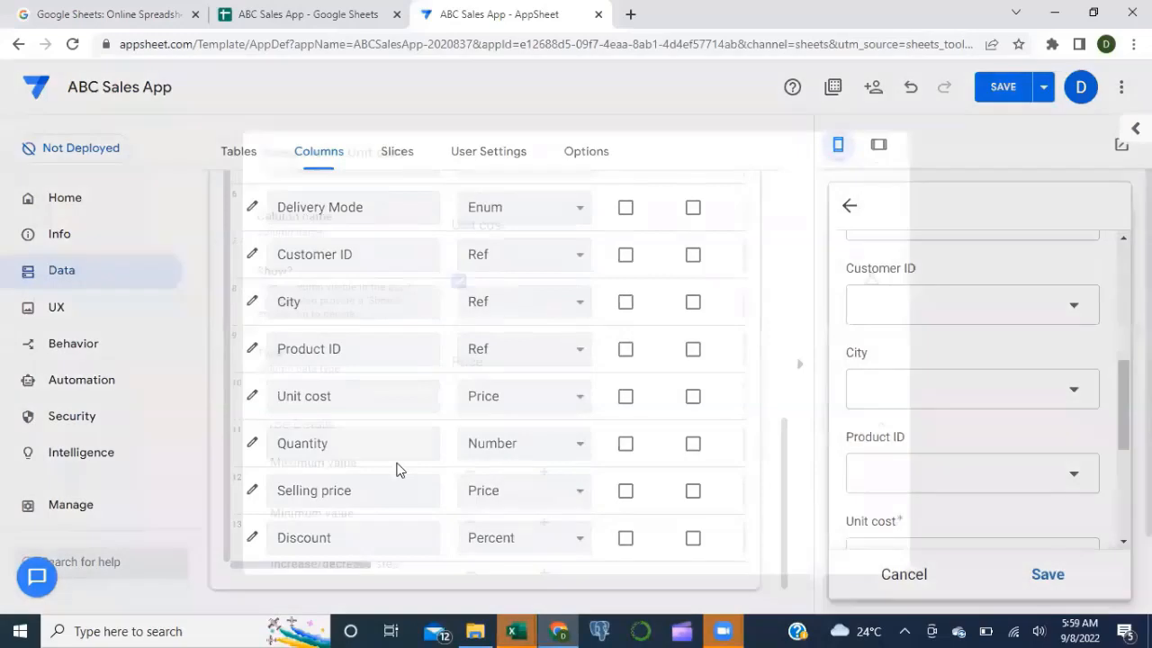
Step: Clear the $ currency symbol from the Unit cost column
{"action": "scroll", "coordinate": [466, 404], "scroll_direction": "down", "scroll_amount": 5}
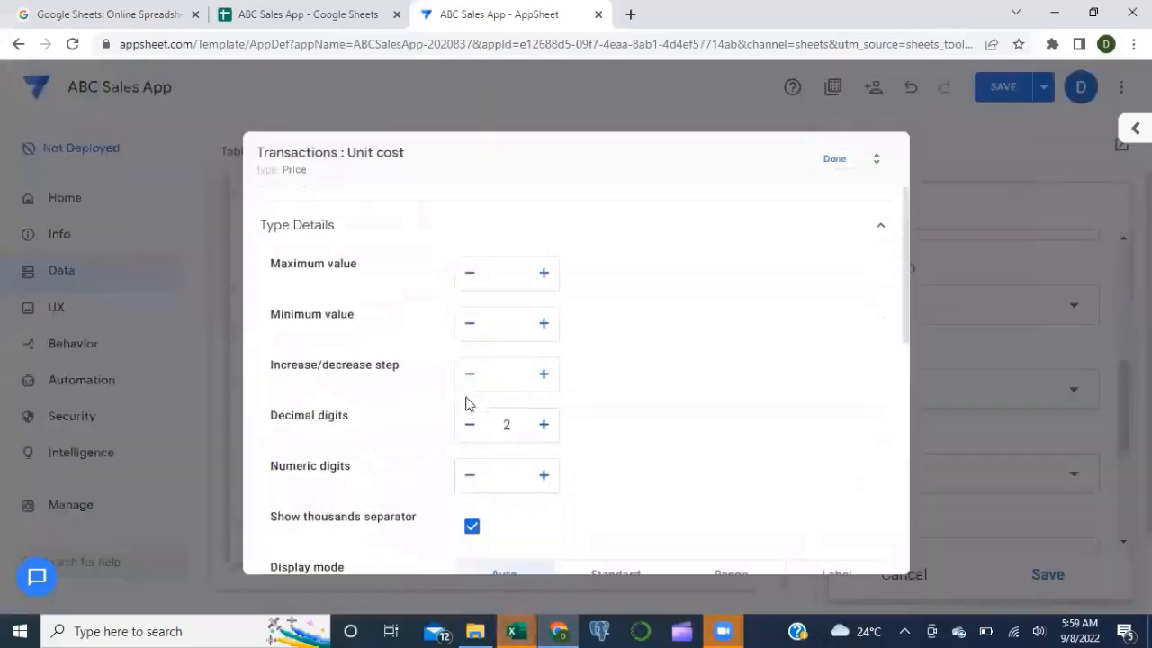
{"action": "scroll", "coordinate": [499, 368], "scroll_direction": "up", "scroll_amount": 1}
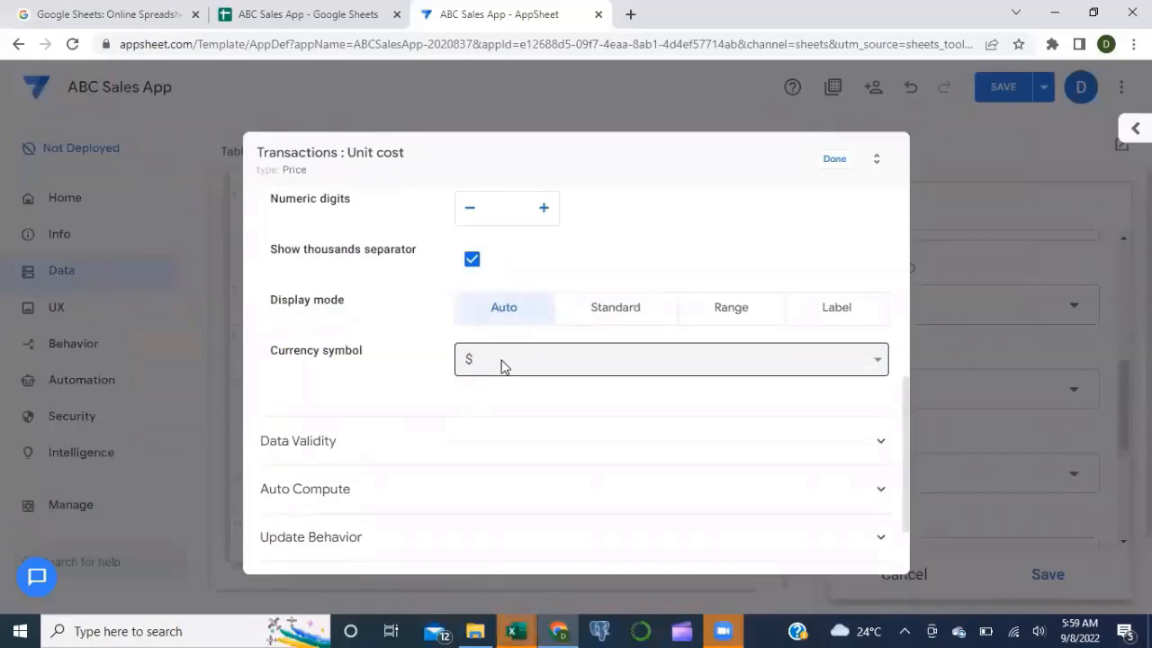
{"action": "left_click", "coordinate": [502, 366]}
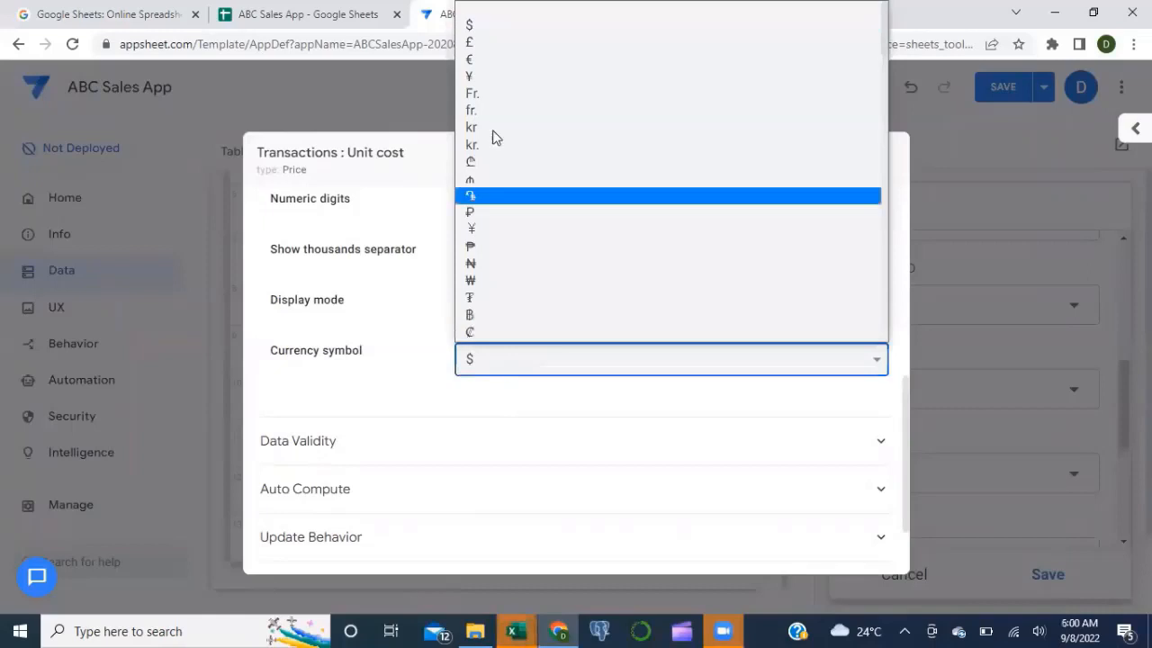
{"action": "left_click", "coordinate": [495, 11]}
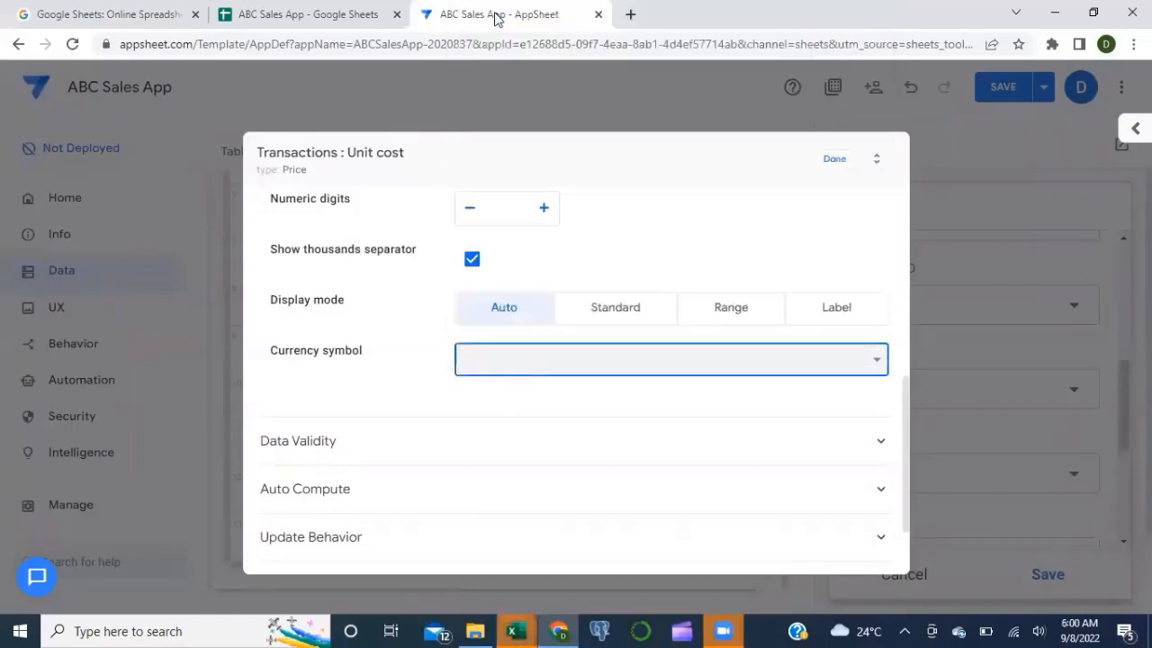
{"action": "left_click", "coordinate": [835, 171]}
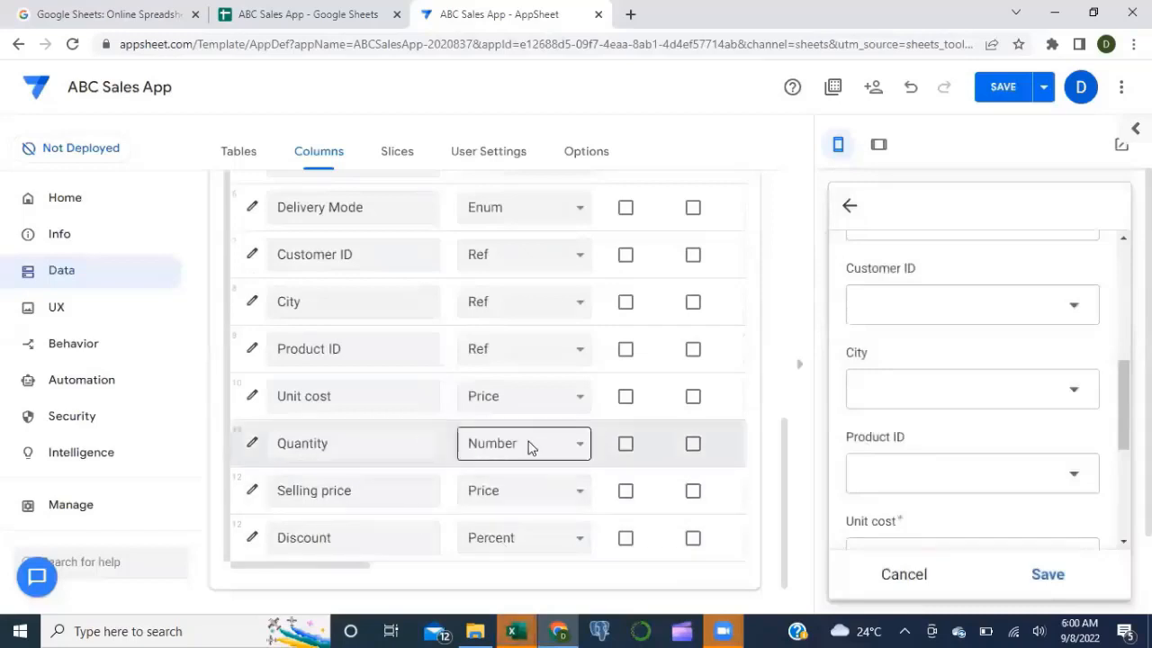
Step: Clear the $ currency symbol from the Selling price column
{"action": "left_click", "coordinate": [251, 490]}
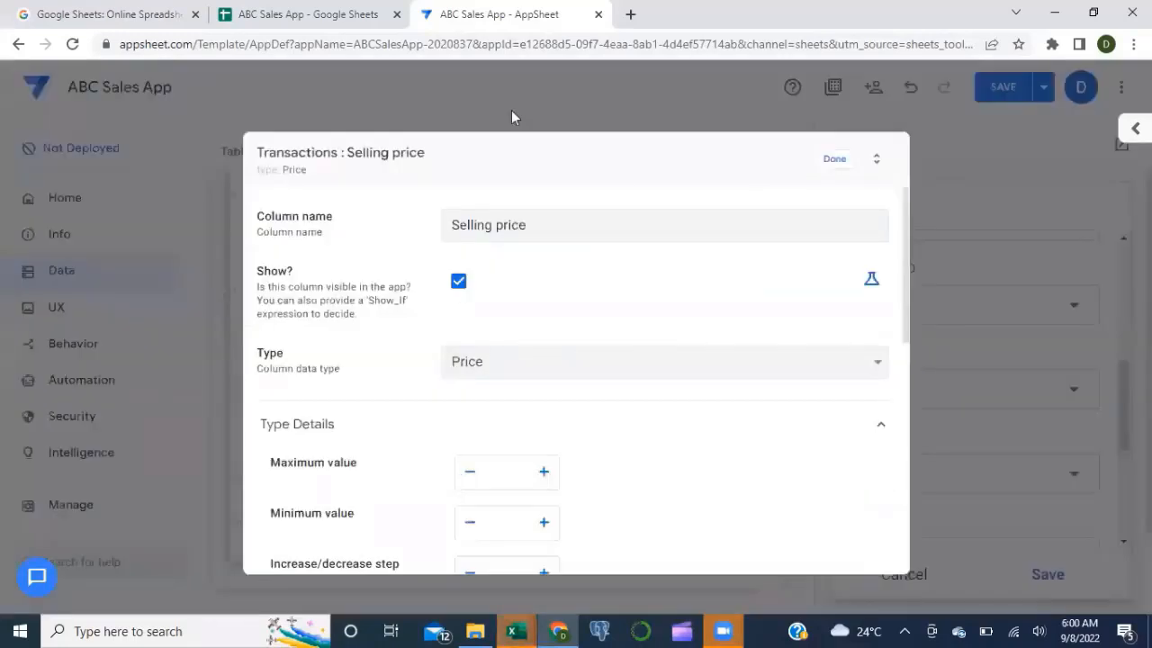
{"action": "scroll", "coordinate": [531, 333], "scroll_direction": "down", "scroll_amount": 4}
{"action": "scroll", "coordinate": [532, 333], "scroll_direction": "down", "scroll_amount": 2}
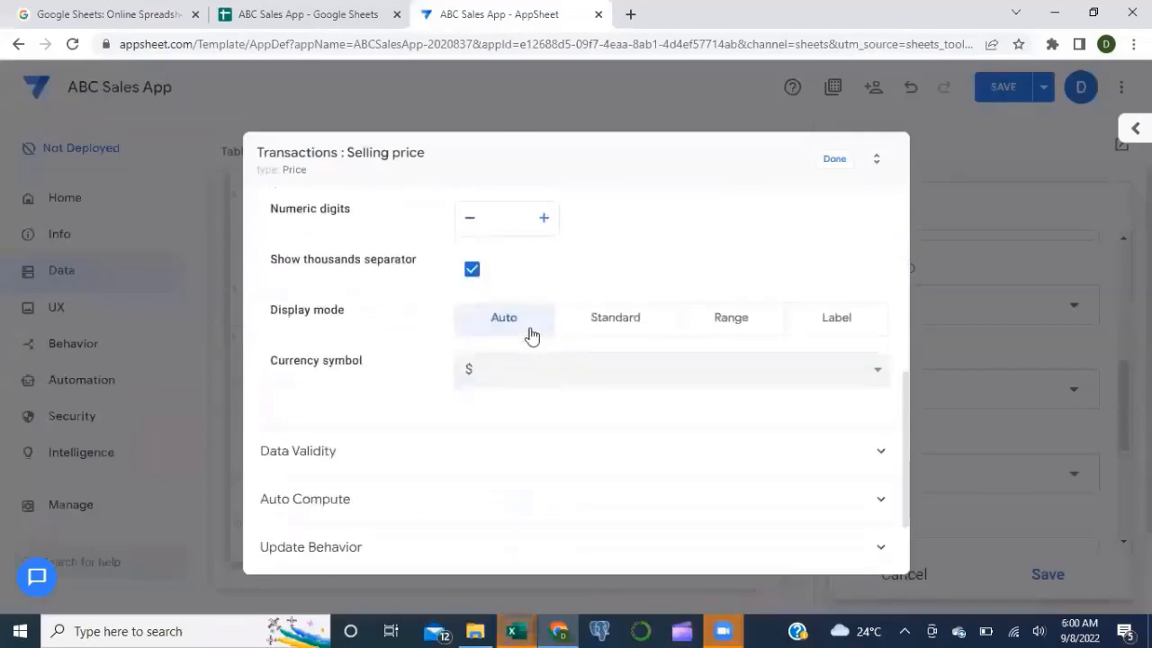
{"action": "left_click", "coordinate": [521, 380]}
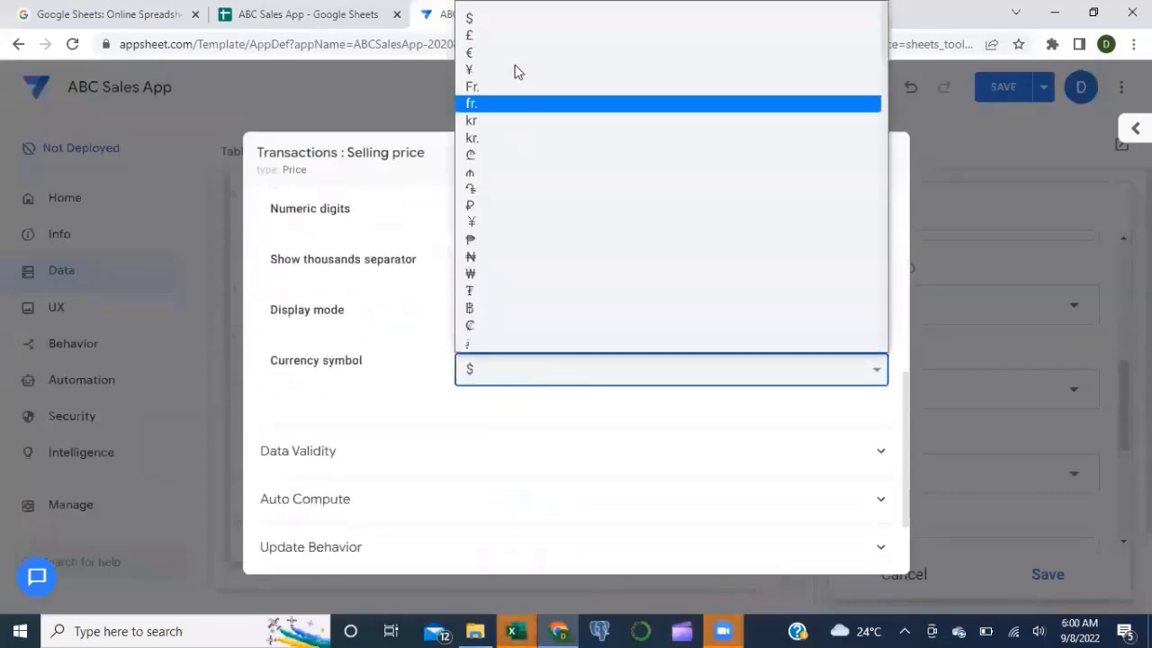
{"action": "left_click", "coordinate": [466, 9]}
{"action": "left_click", "coordinate": [830, 169]}
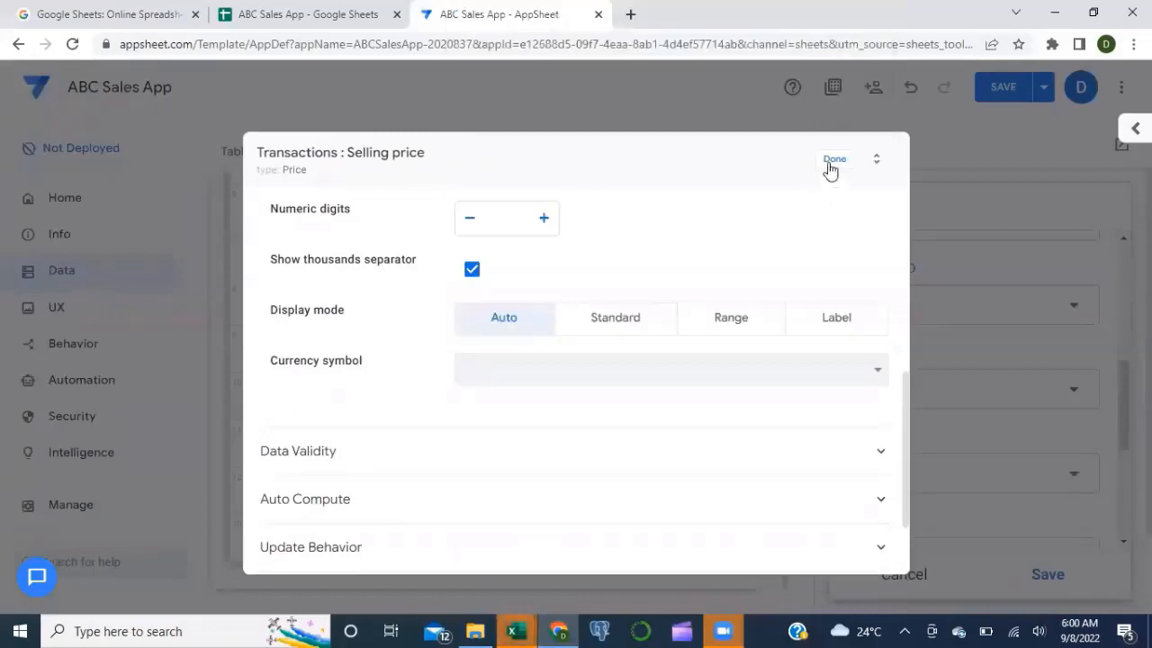
{"action": "scroll", "coordinate": [465, 441], "scroll_direction": "down", "scroll_amount": 1}
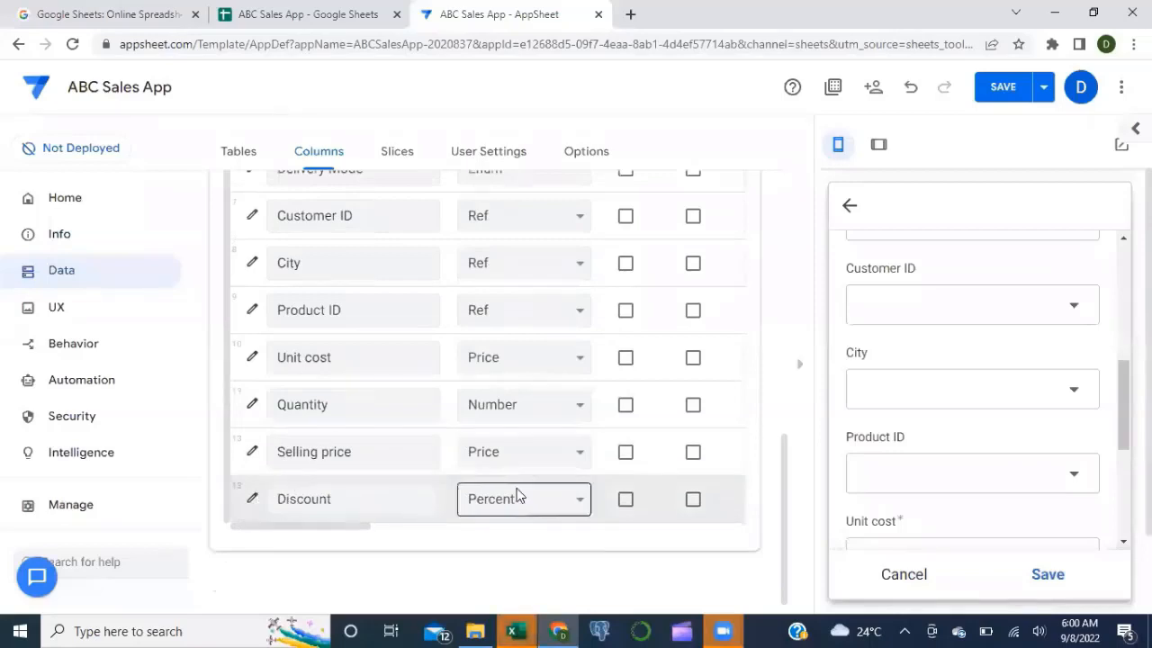
{"action": "scroll", "coordinate": [517, 406], "scroll_direction": "up", "scroll_amount": 1}
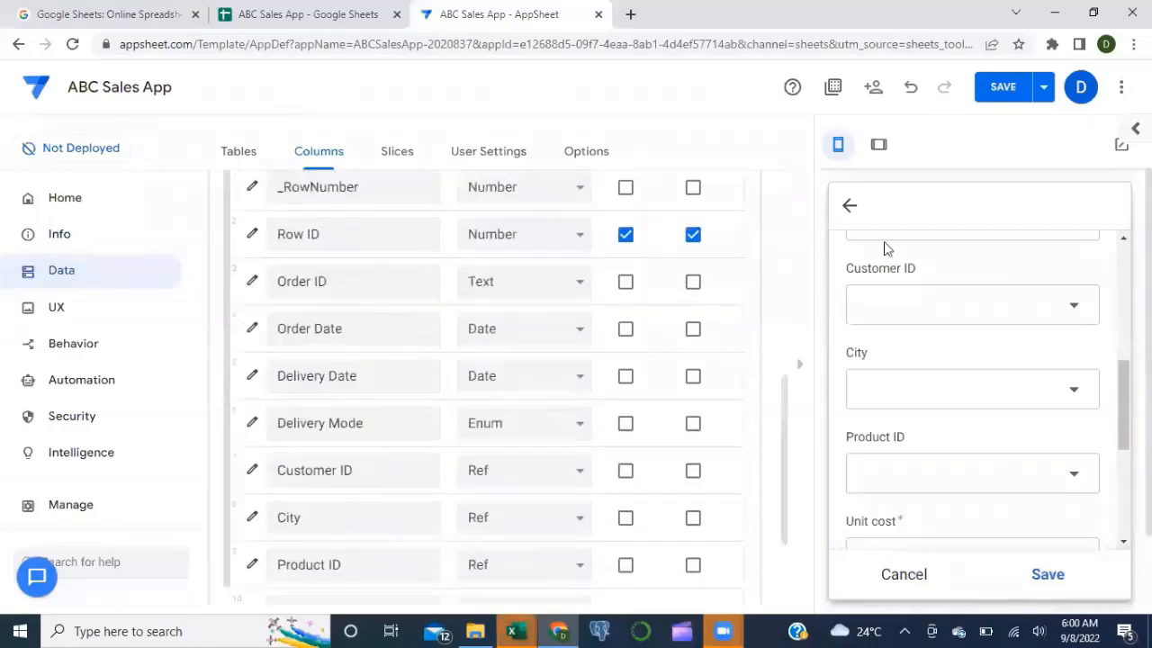
{"action": "left_click", "coordinate": [1004, 90]}
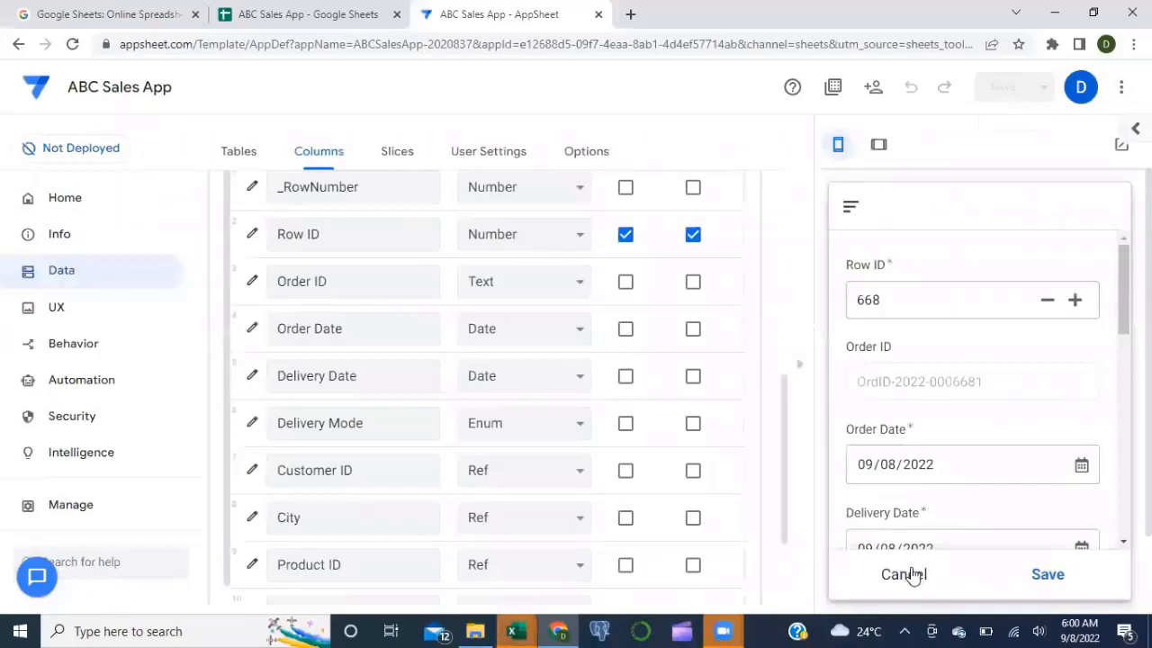
{"action": "left_click", "coordinate": [910, 574]}
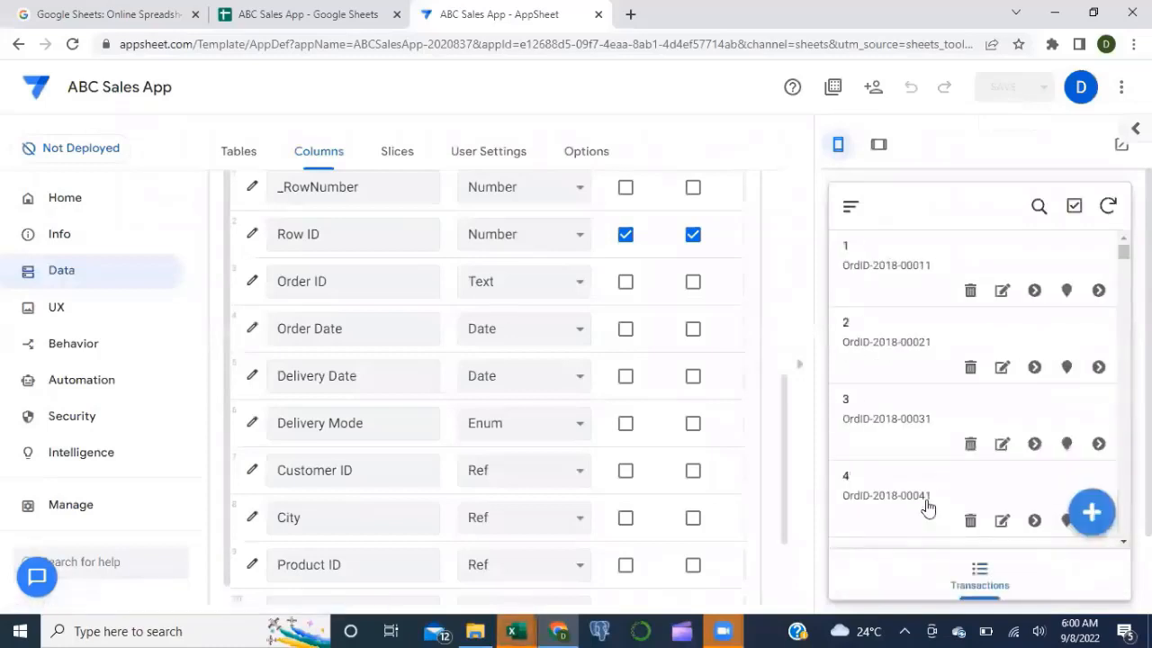
{"action": "scroll", "coordinate": [927, 508], "scroll_direction": "down", "scroll_amount": 2}
{"action": "scroll", "coordinate": [842, 563], "scroll_direction": "down", "scroll_amount": 3}
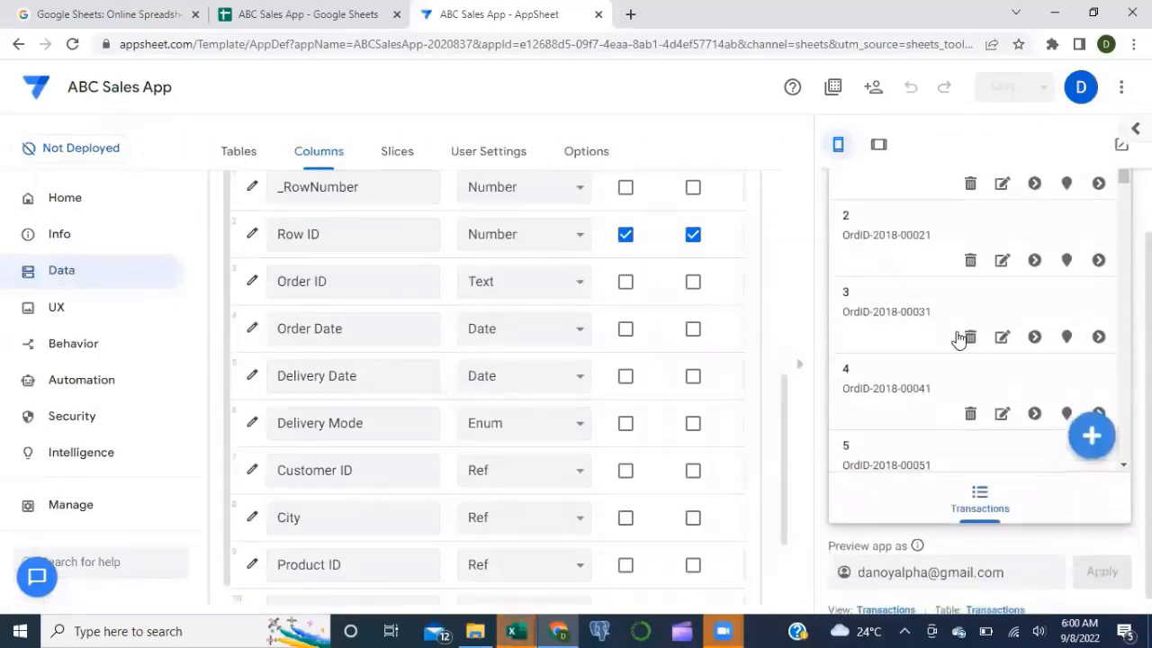
{"action": "scroll", "coordinate": [959, 338], "scroll_direction": "up", "scroll_amount": 1}
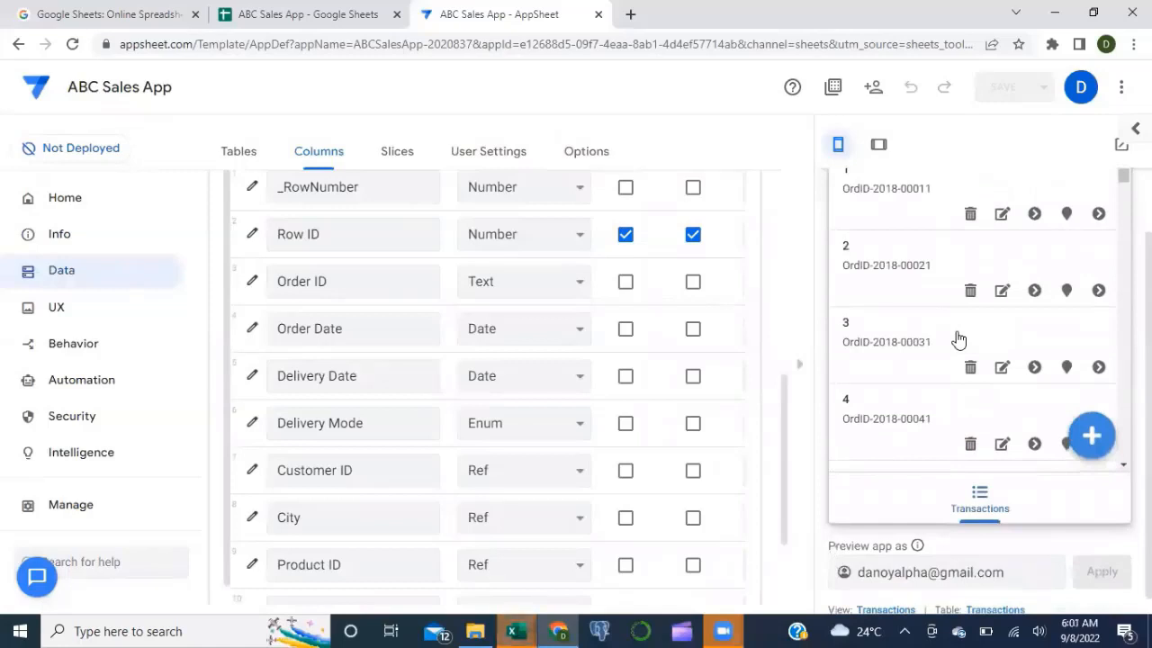
{"action": "scroll", "coordinate": [1111, 275], "scroll_direction": "up", "scroll_amount": 1}
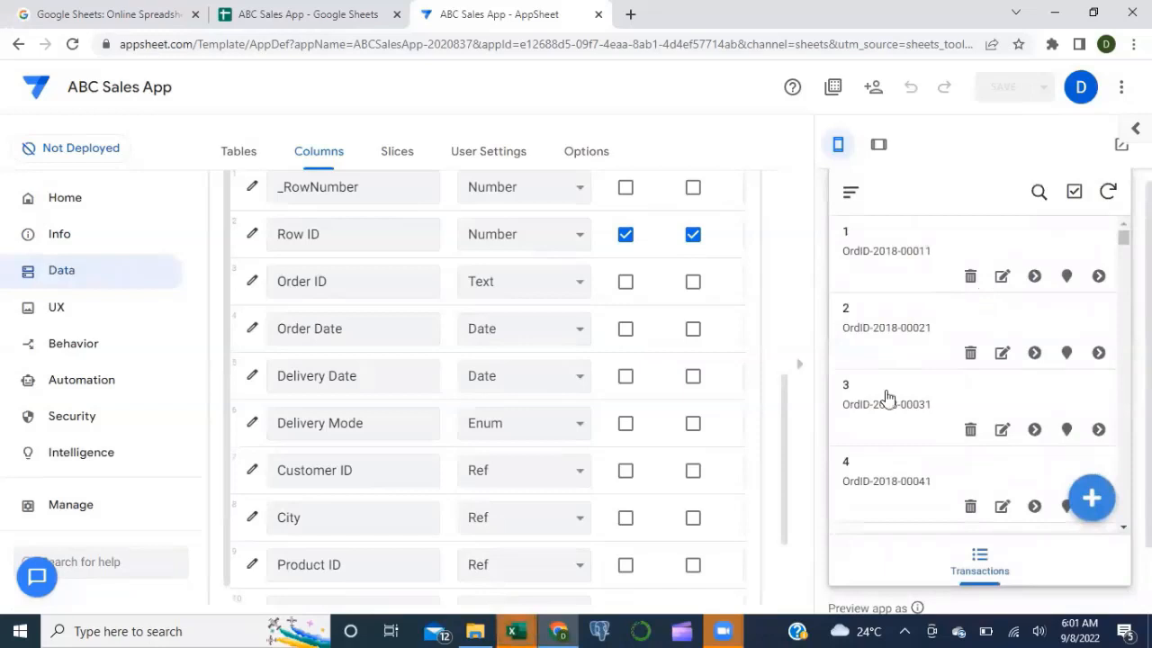
{"action": "scroll", "coordinate": [844, 590], "scroll_direction": "down", "scroll_amount": 1}
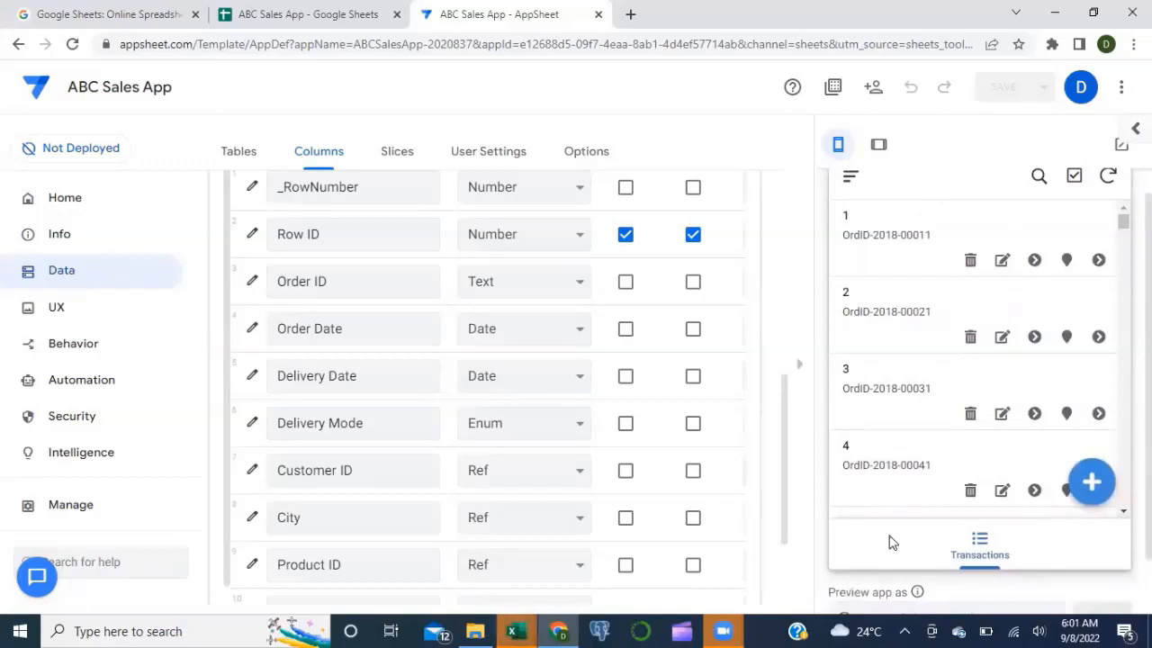
{"action": "scroll", "coordinate": [891, 542], "scroll_direction": "down", "scroll_amount": 1}
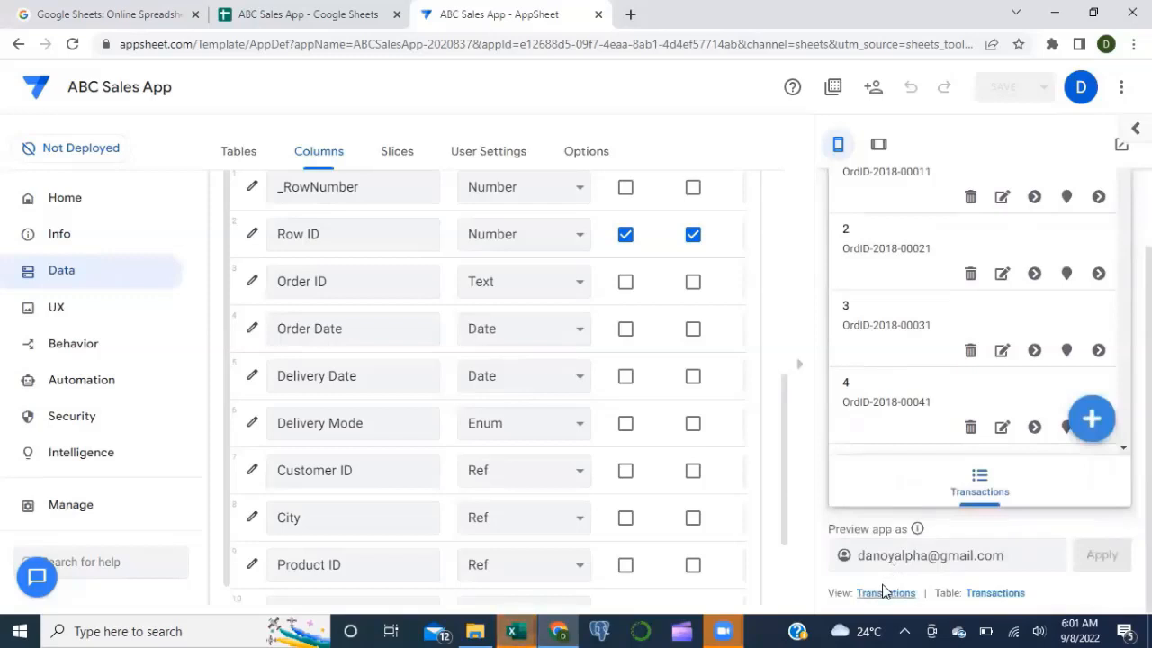
Step: Sort the Transactions view by Row ID descending and save the app
{"action": "left_click", "coordinate": [56, 315]}
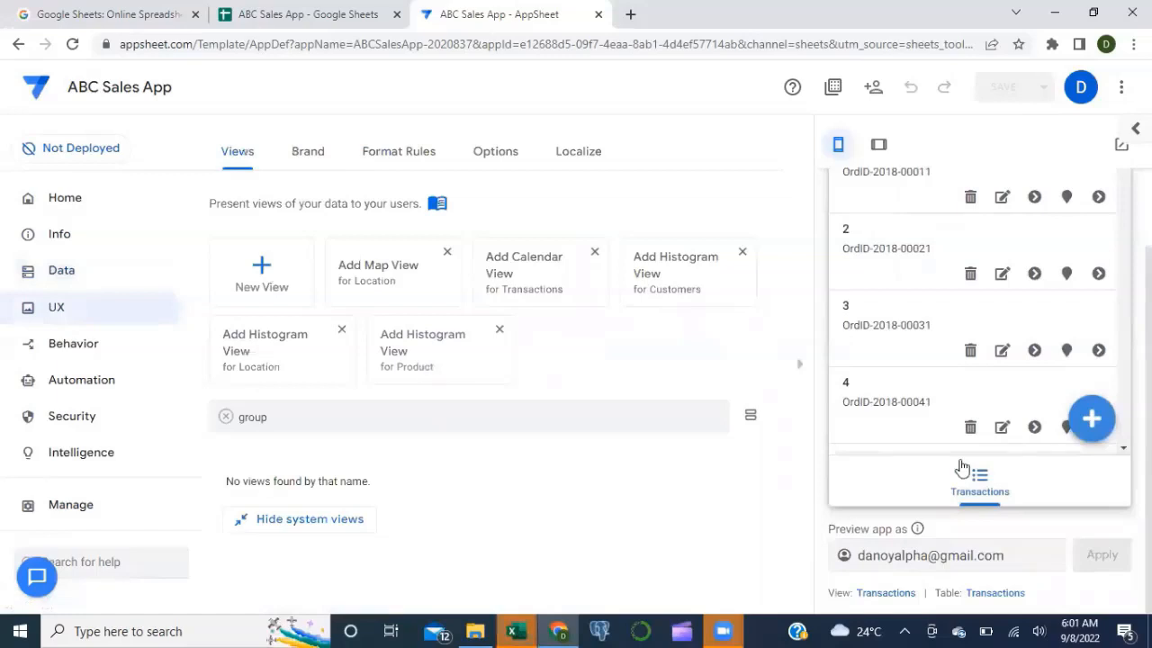
{"action": "left_click", "coordinate": [896, 592]}
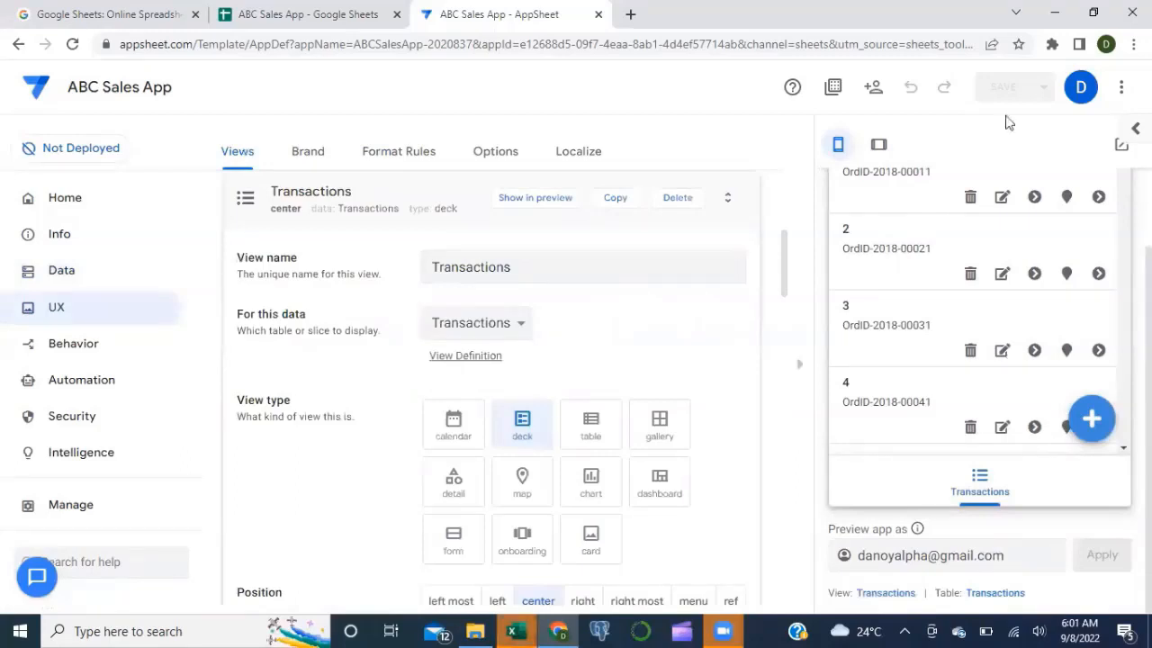
{"action": "scroll", "coordinate": [559, 340], "scroll_direction": "down", "scroll_amount": 1}
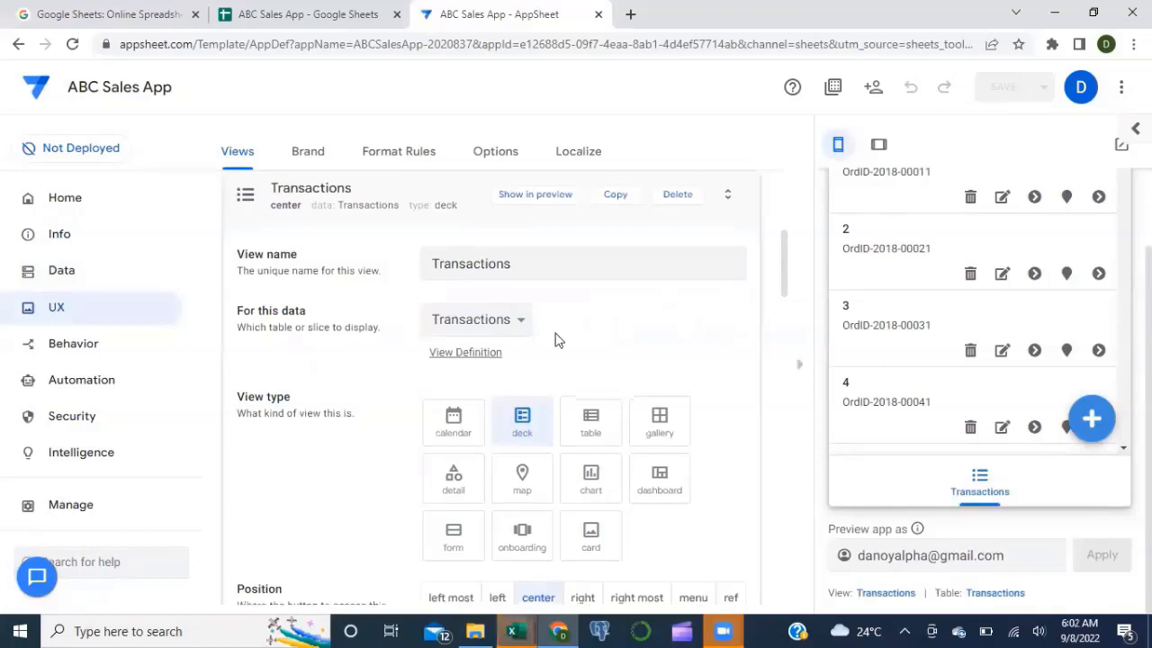
{"action": "scroll", "coordinate": [555, 340], "scroll_direction": "down", "scroll_amount": 1}
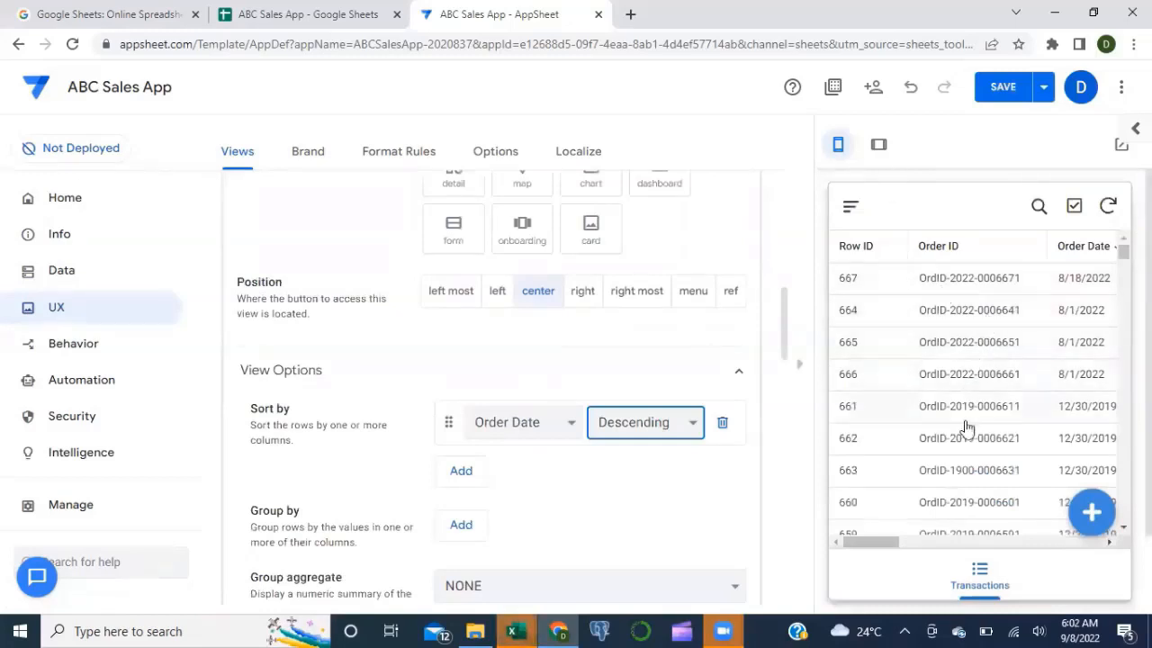
{"action": "left_click", "coordinate": [569, 428]}
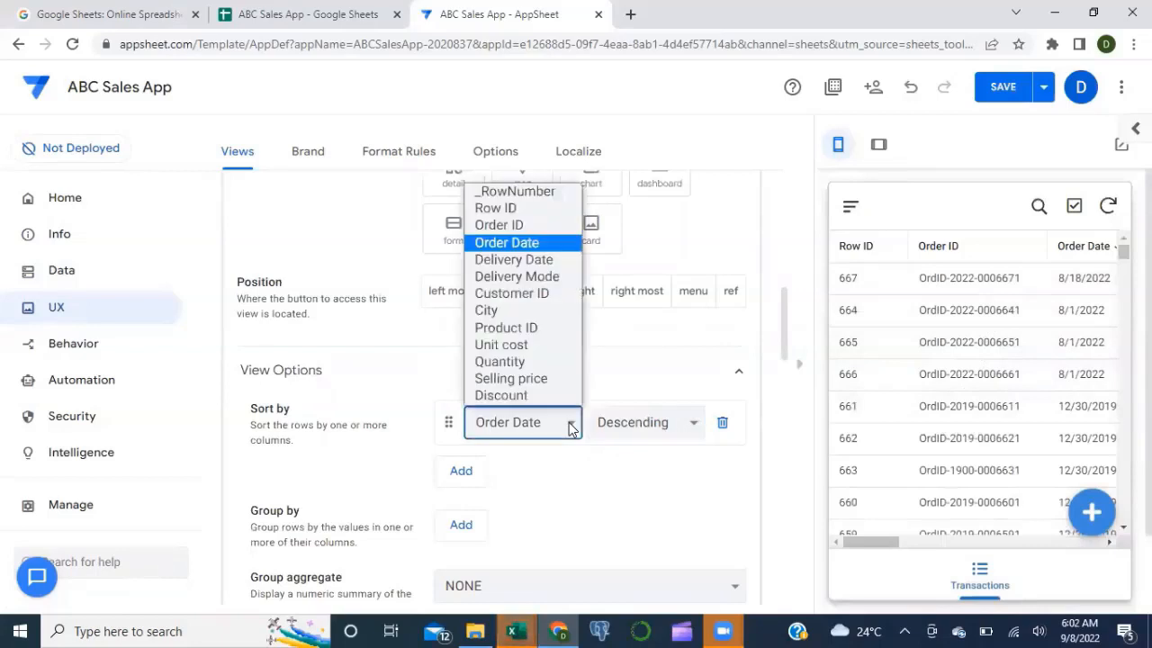
{"action": "left_click", "coordinate": [538, 209]}
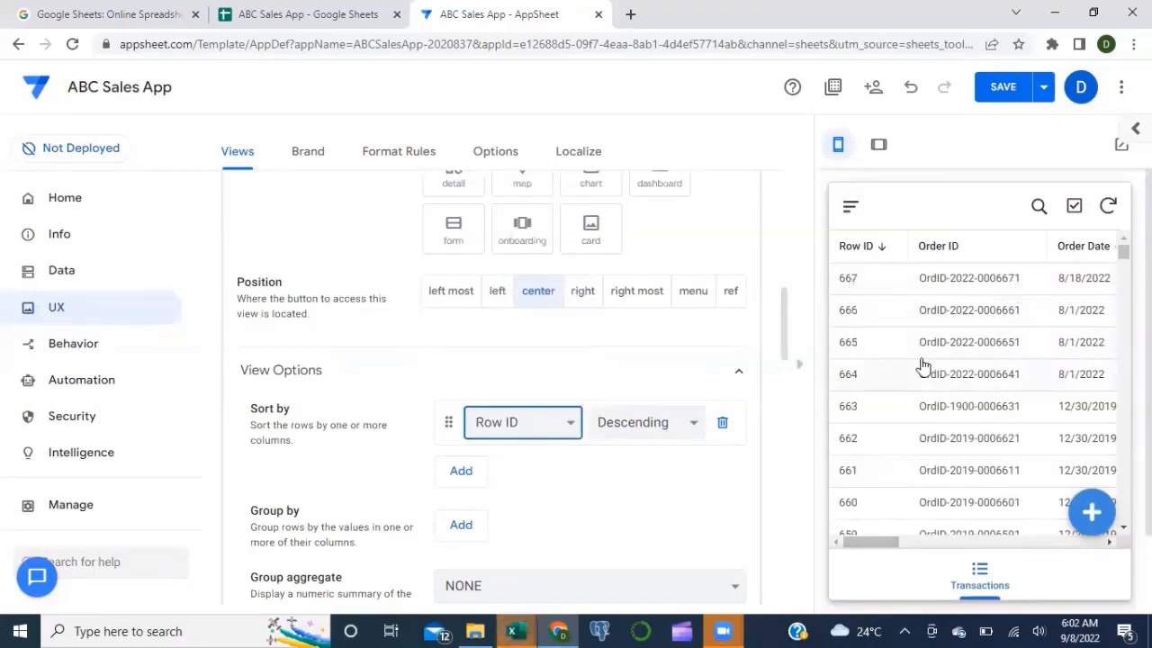
{"action": "left_click", "coordinate": [1005, 90]}
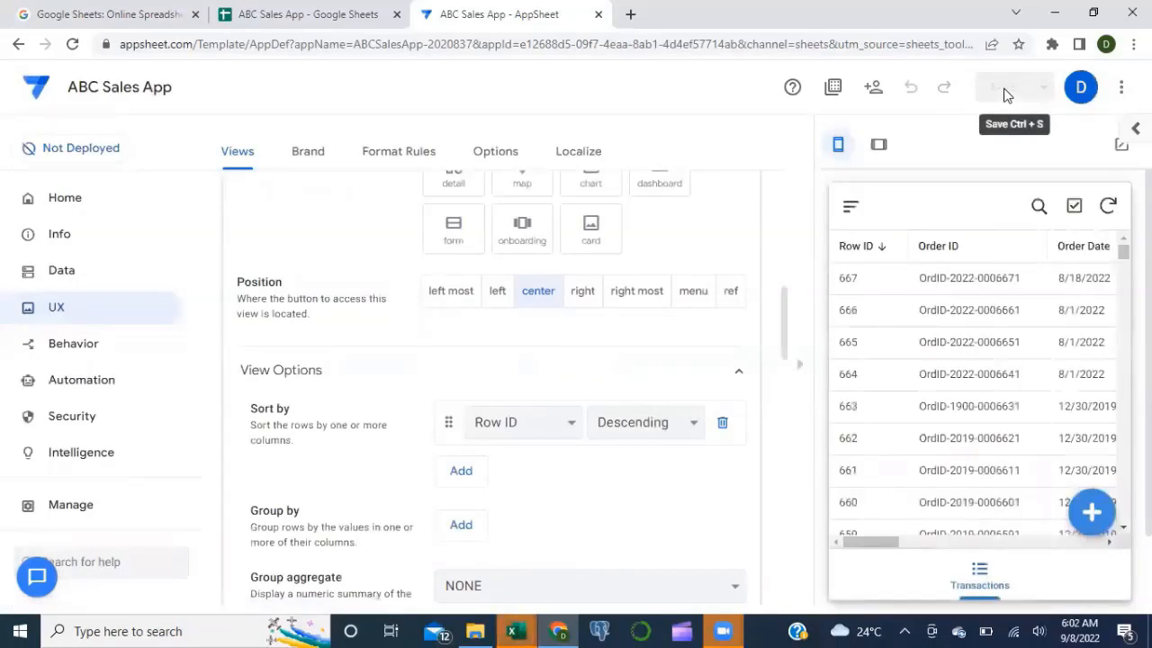
{"action": "left_click", "coordinate": [1095, 511]}
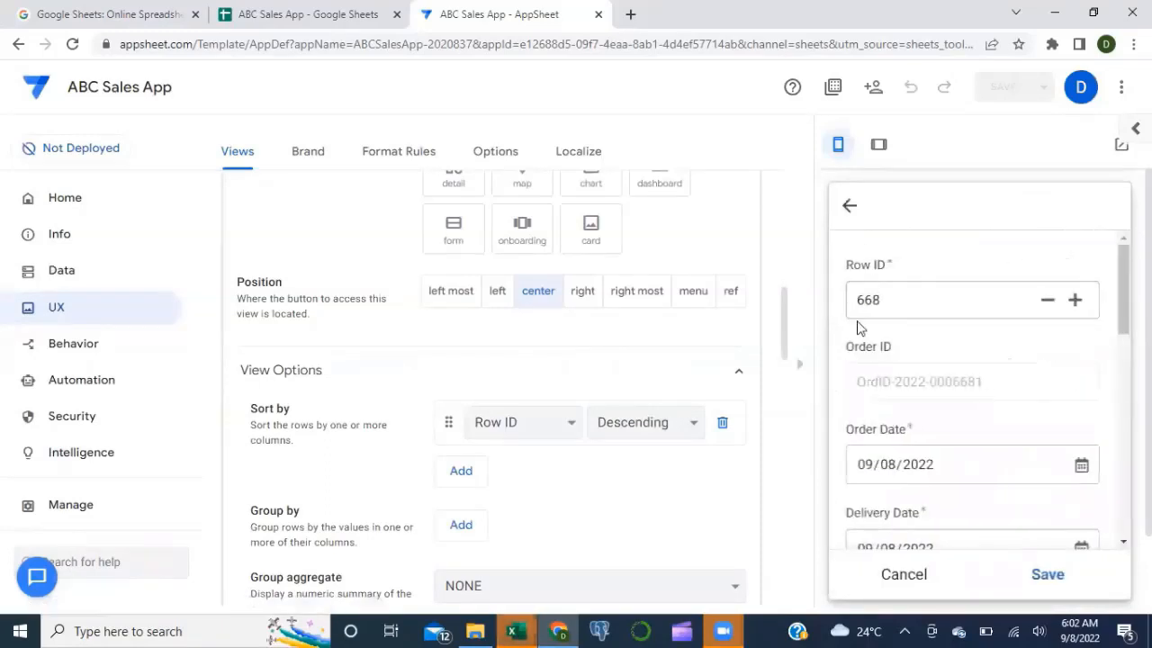
Step: Set the new order's delivery date to 9/8/2022 and delivery mode to Express 1 day
{"action": "scroll", "coordinate": [954, 352], "scroll_direction": "down", "scroll_amount": 1}
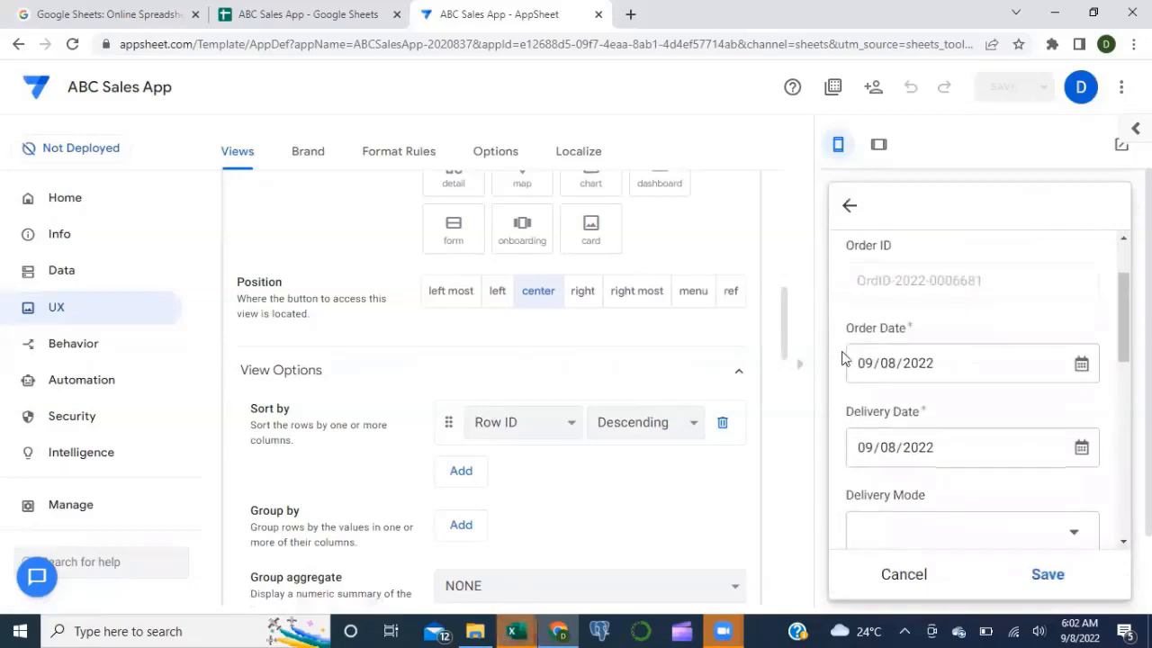
{"action": "left_click", "coordinate": [1079, 453]}
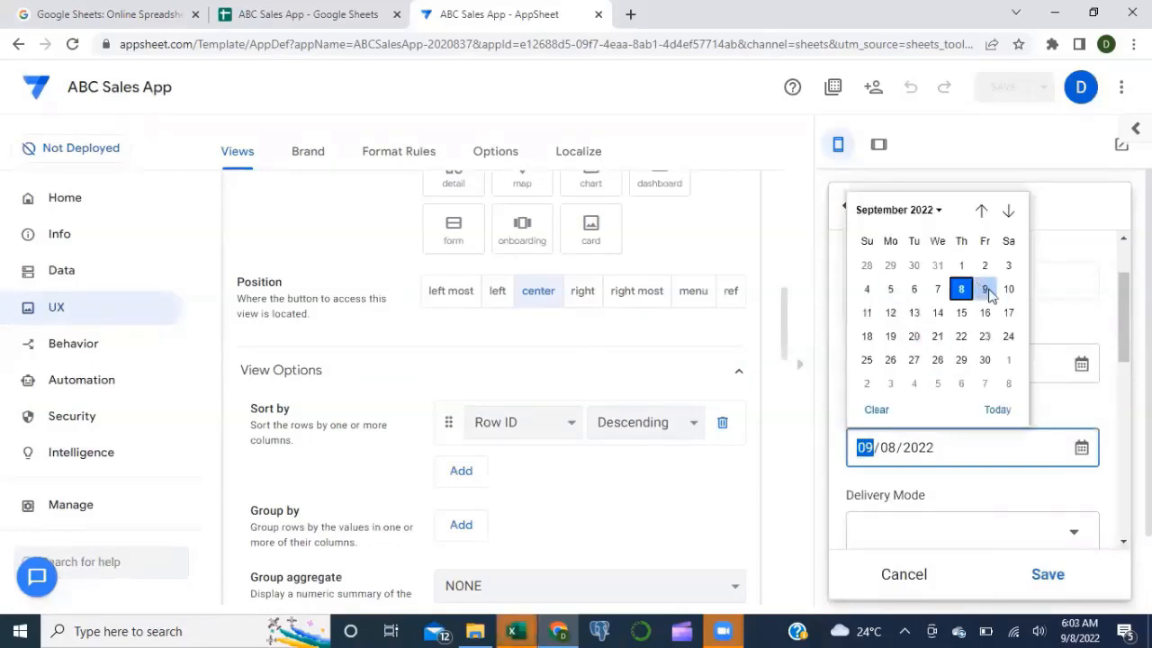
{"action": "left_click", "coordinate": [985, 289]}
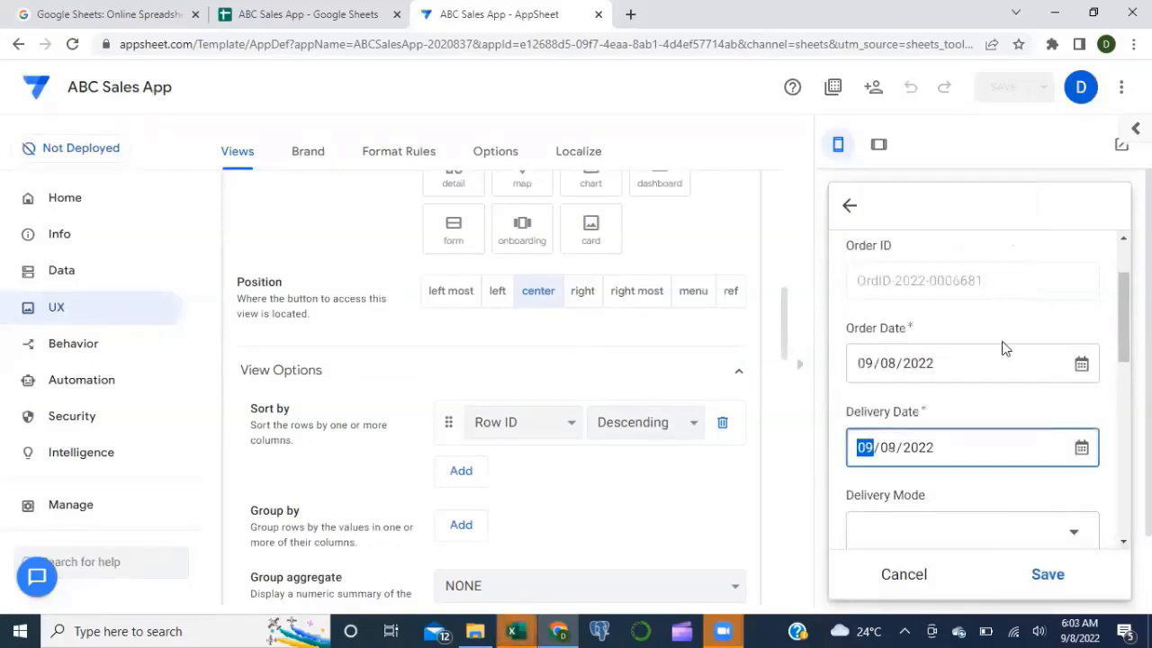
{"action": "left_click", "coordinate": [1014, 399]}
{"action": "scroll", "coordinate": [1013, 399], "scroll_direction": "down", "scroll_amount": 1}
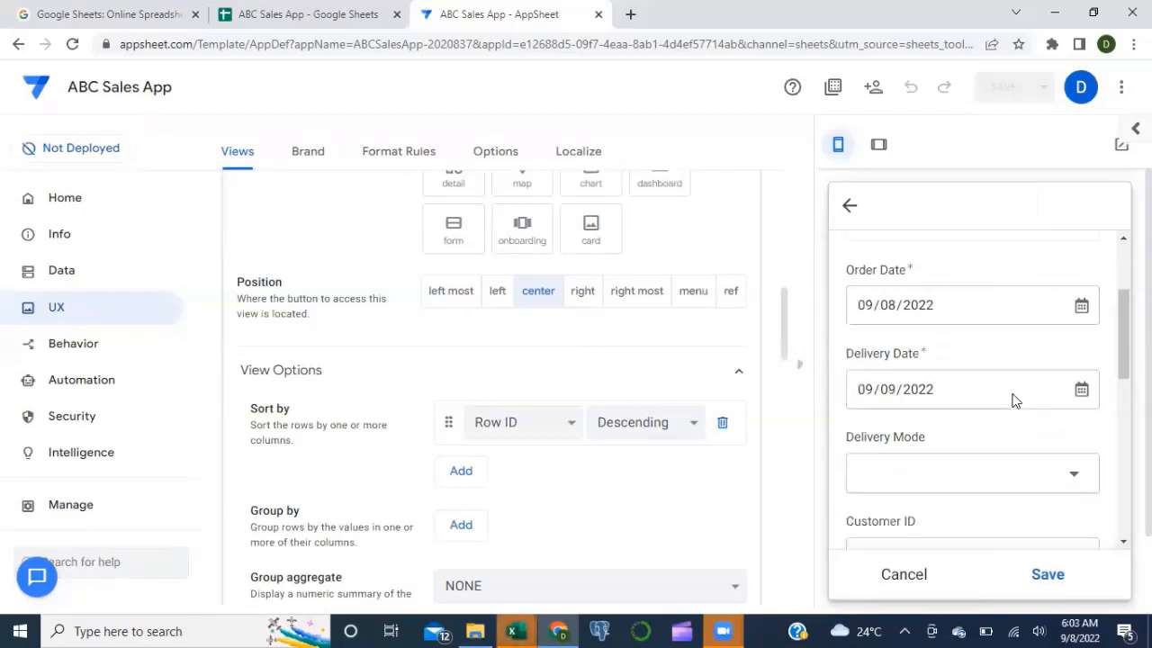
{"action": "left_click", "coordinate": [958, 446]}
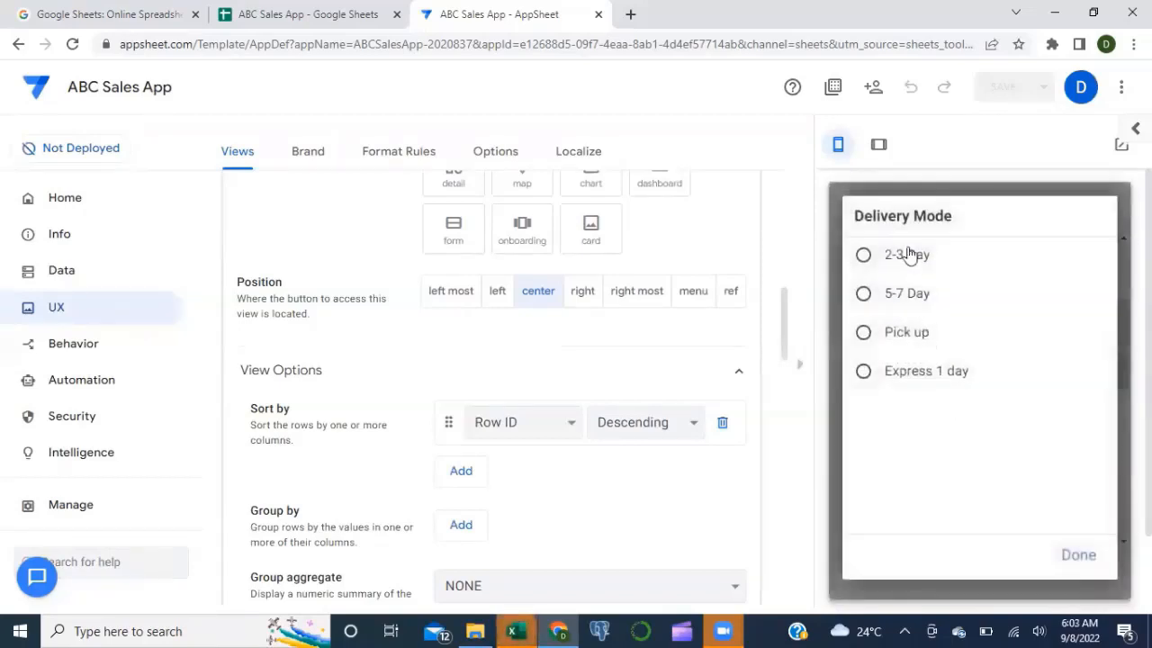
{"action": "left_click", "coordinate": [887, 372]}
Step: Pick the customer, city Tamale and product Office suppliers for the order
{"action": "scroll", "coordinate": [912, 412], "scroll_direction": "down", "scroll_amount": 1}
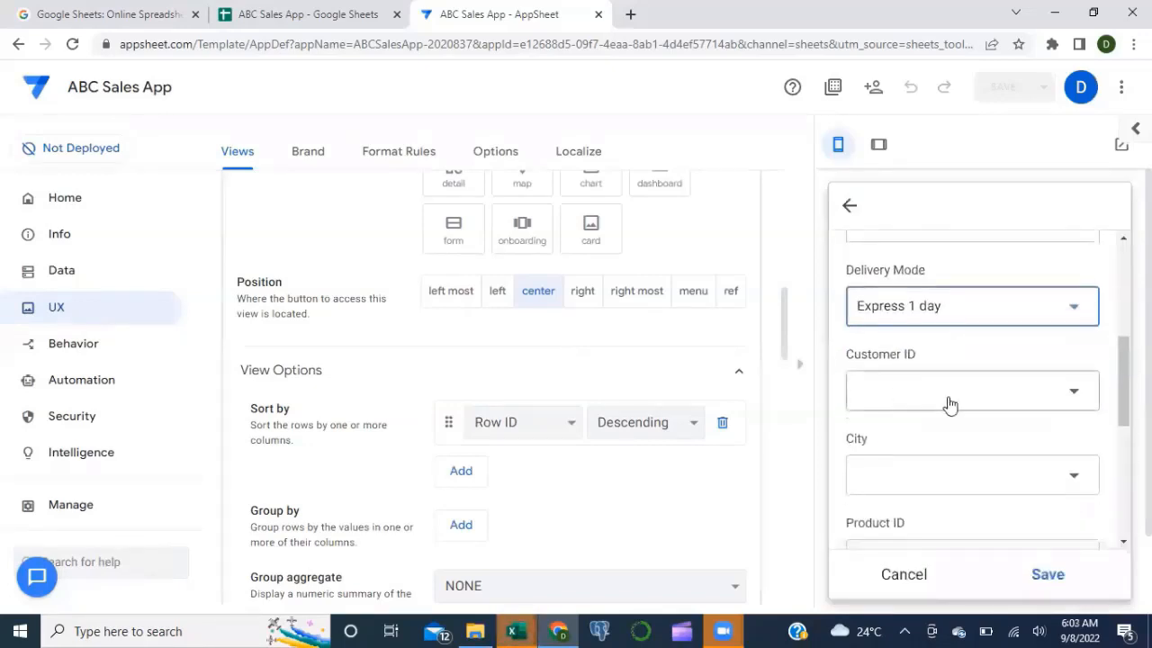
{"action": "left_click", "coordinate": [952, 405]}
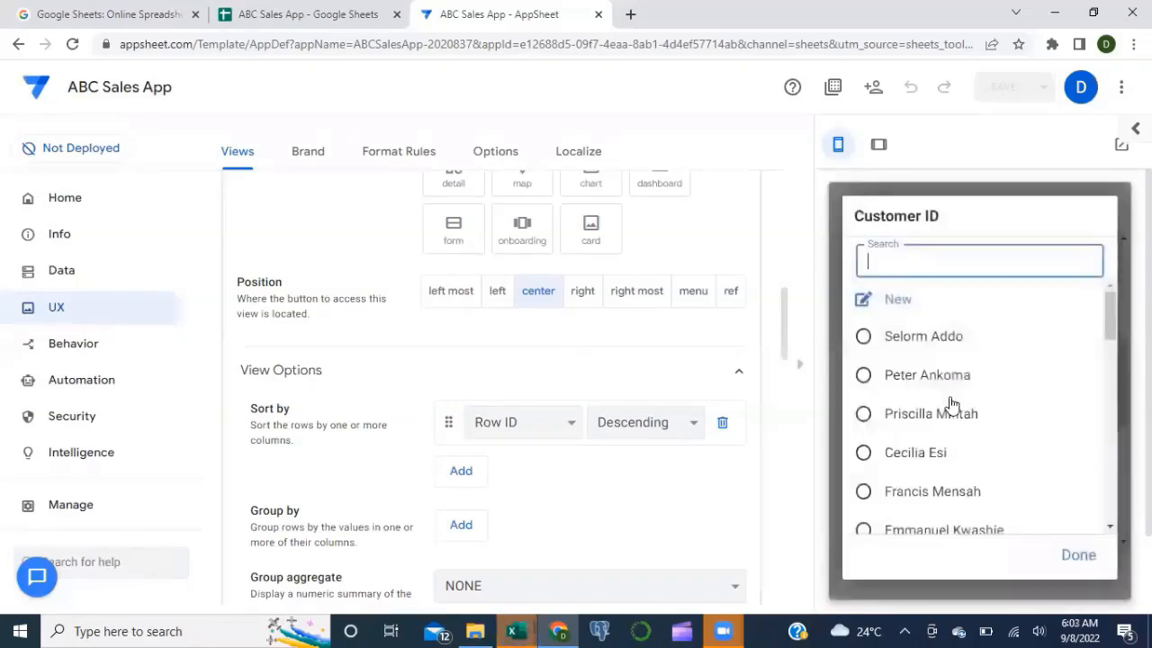
{"action": "left_click", "coordinate": [903, 497]}
{"action": "scroll", "coordinate": [903, 496], "scroll_direction": "down", "scroll_amount": 1}
{"action": "left_click", "coordinate": [997, 353]}
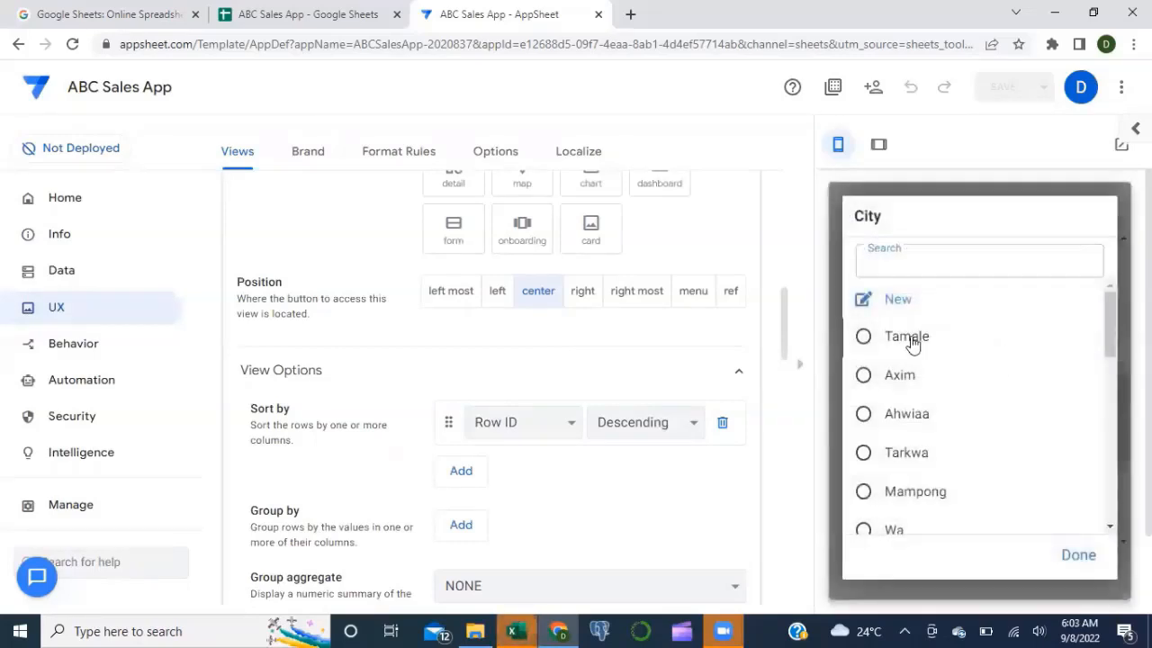
{"action": "left_click", "coordinate": [910, 340]}
{"action": "scroll", "coordinate": [942, 406], "scroll_direction": "down", "scroll_amount": 1}
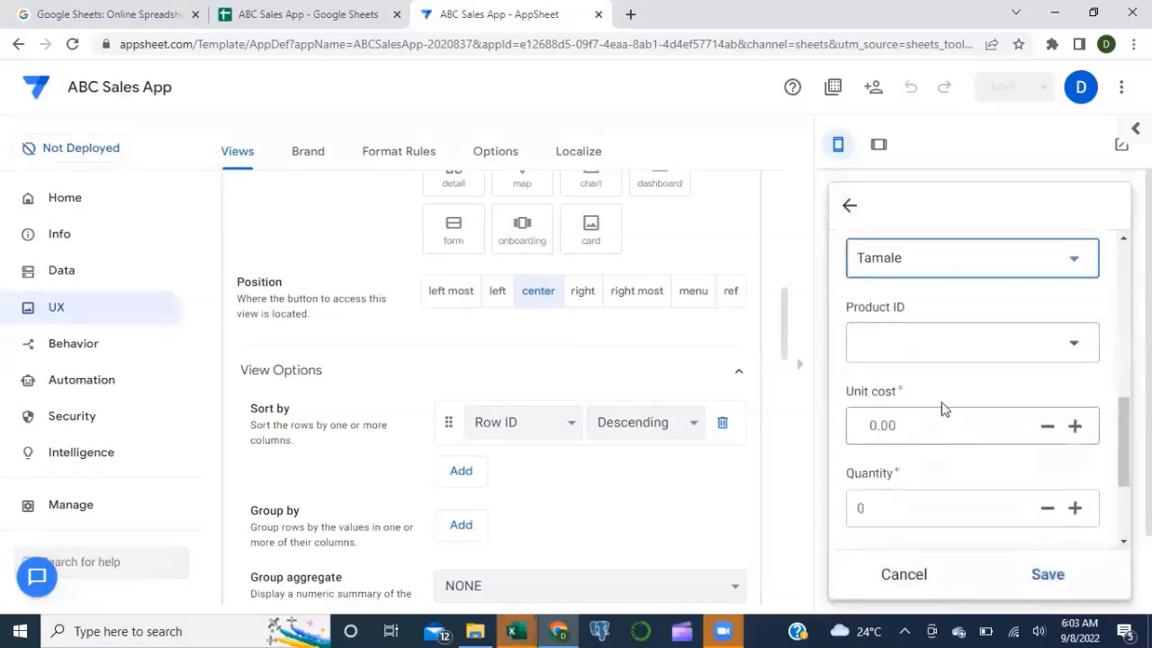
{"action": "left_click", "coordinate": [1047, 343]}
{"action": "scroll", "coordinate": [938, 348], "scroll_direction": "down", "scroll_amount": 3}
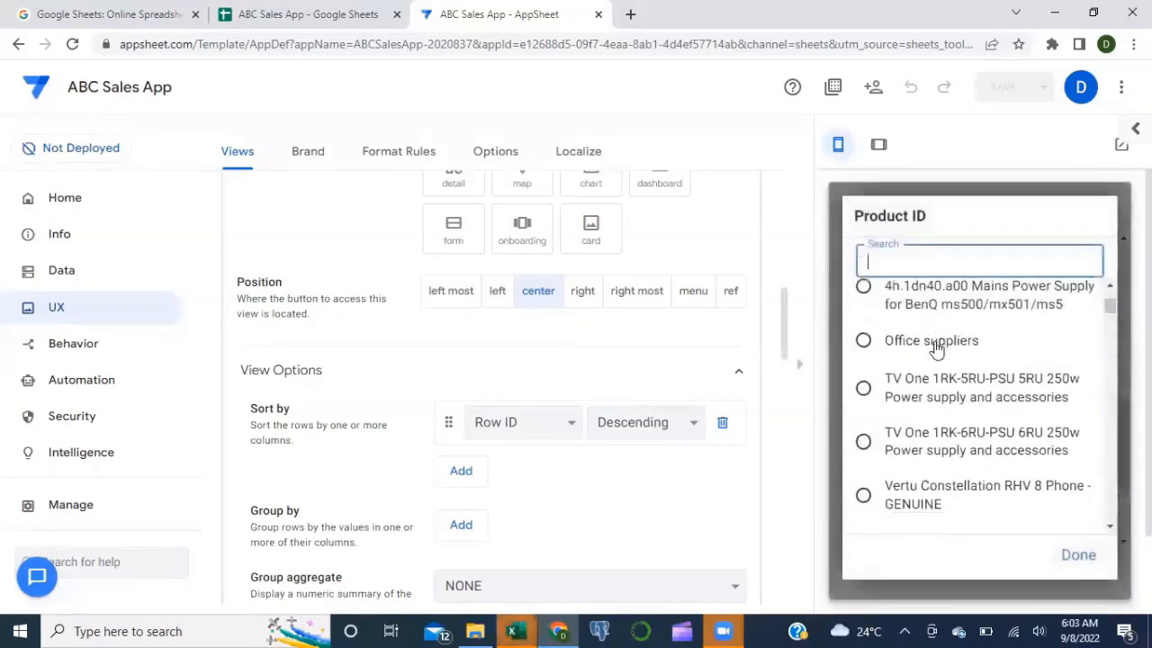
{"action": "left_click", "coordinate": [889, 342]}
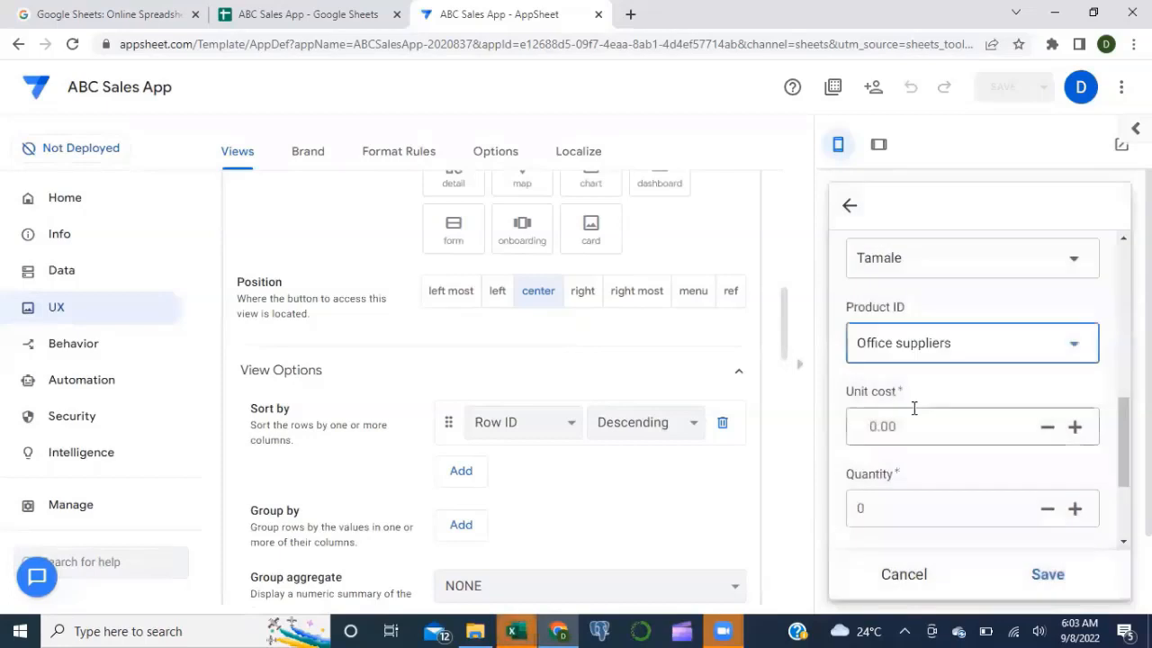
Step: Enter unit cost 100 and the order quantity
{"action": "left_click", "coordinate": [889, 399]}
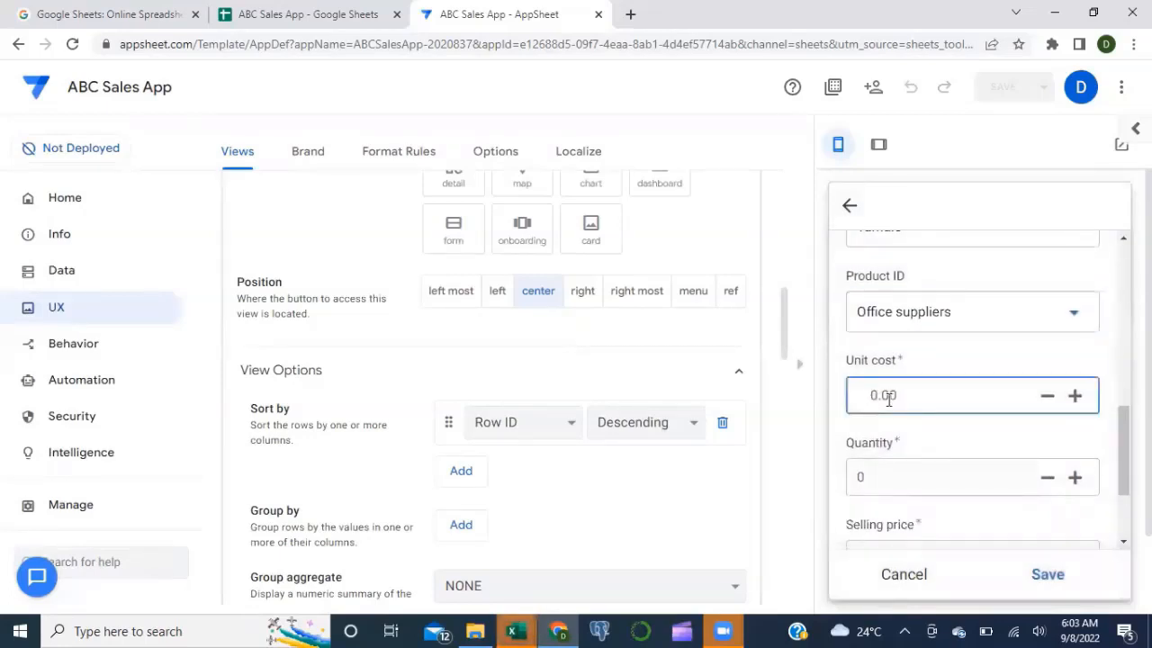
{"action": "type", "text": "100"}
{"action": "left_click", "coordinate": [939, 433]}
{"action": "scroll", "coordinate": [939, 436], "scroll_direction": "down", "scroll_amount": 1}
{"action": "left_click", "coordinate": [887, 408]}
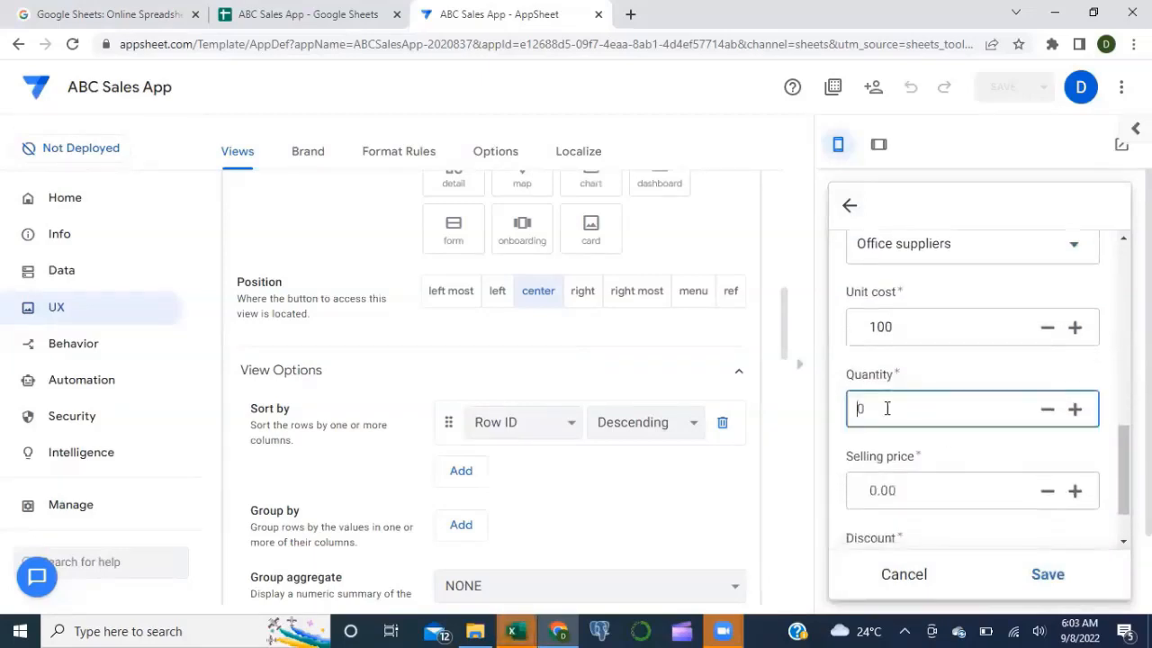
{"action": "type", "text": "1000"}
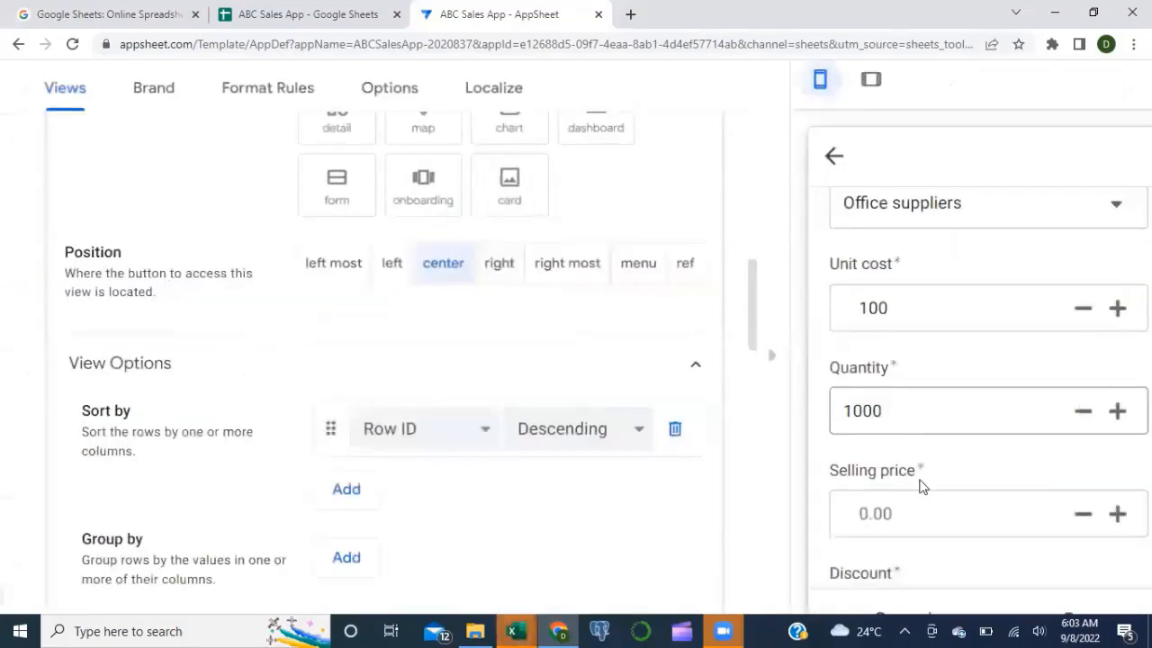
Step: Enter selling price 150 and discount 20
{"action": "scroll", "coordinate": [925, 497], "scroll_direction": "down", "scroll_amount": 1}
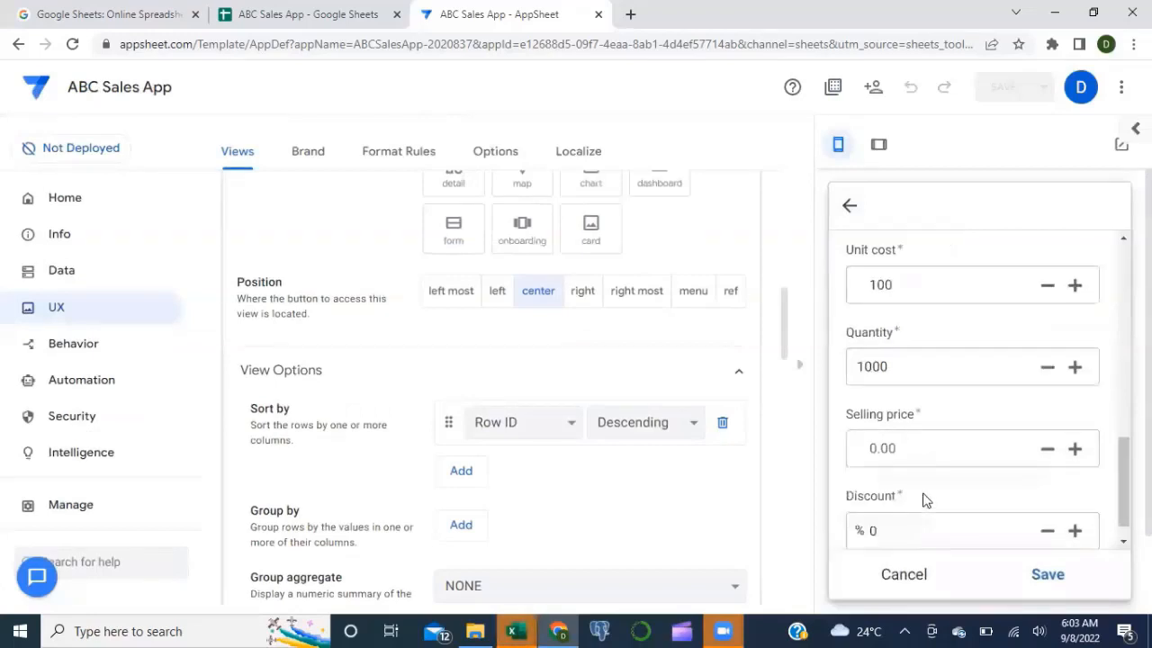
{"action": "left_click", "coordinate": [897, 432]}
{"action": "type", "text": "150"}
{"action": "left_click", "coordinate": [866, 514]}
{"action": "type", "text": "20"}
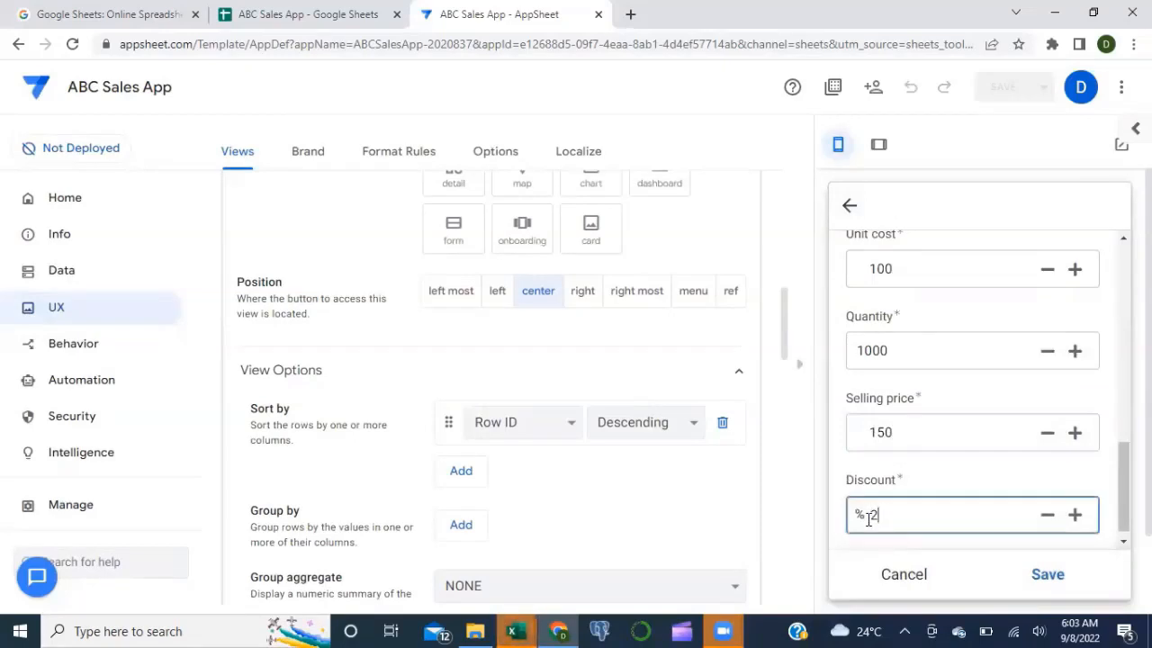
{"action": "left_click", "coordinate": [943, 545]}
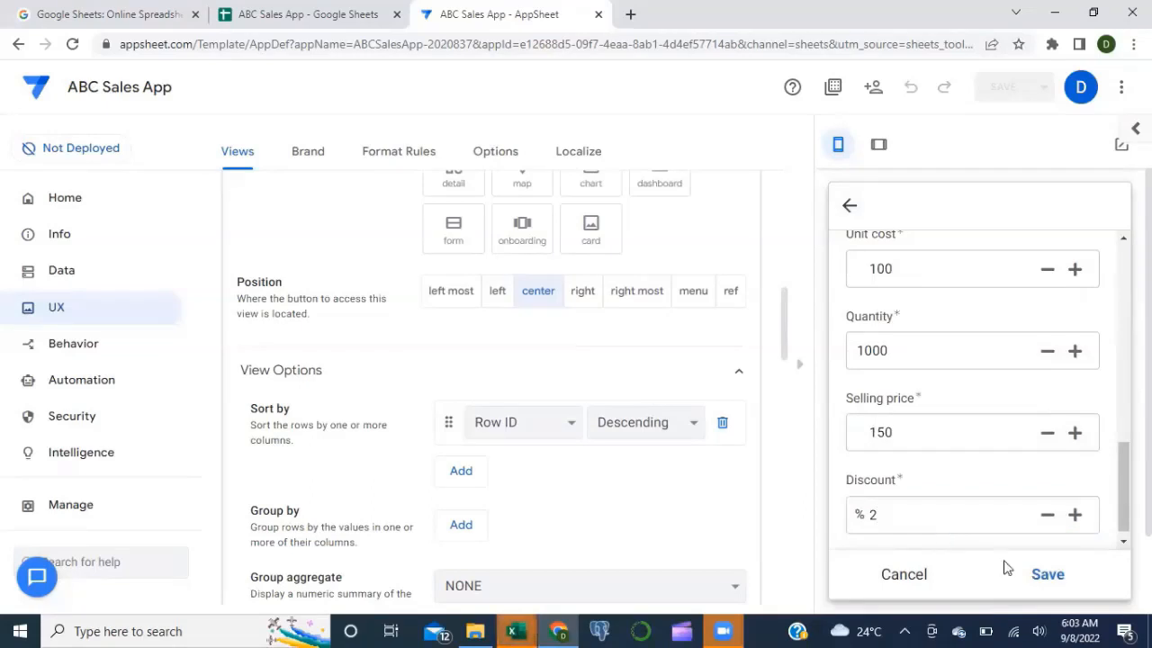
Step: Save the new transaction, refresh the list, and go to the Google Sheets data
{"action": "left_click", "coordinate": [1049, 575]}
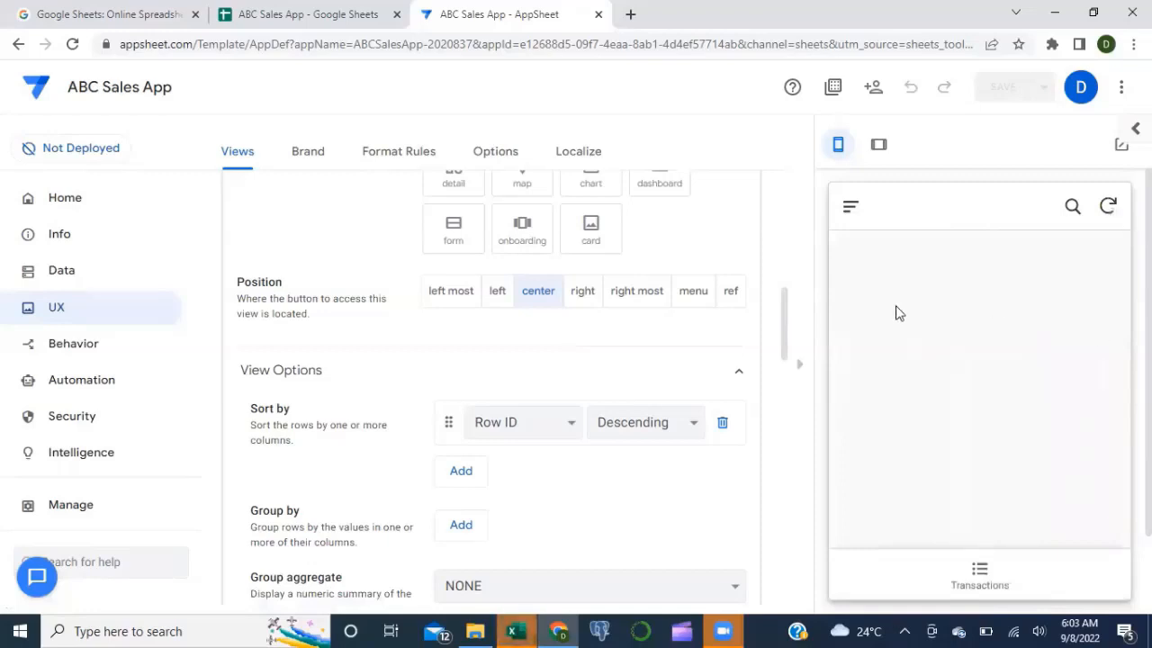
{"action": "left_click", "coordinate": [979, 572]}
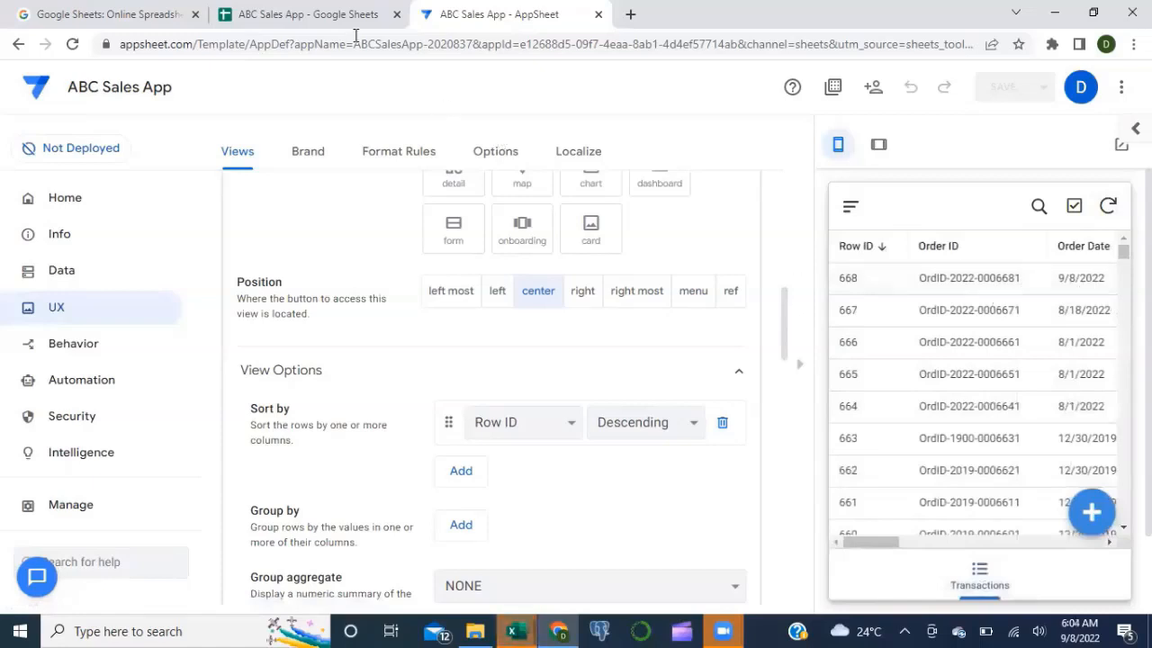
{"action": "left_click", "coordinate": [329, 24]}
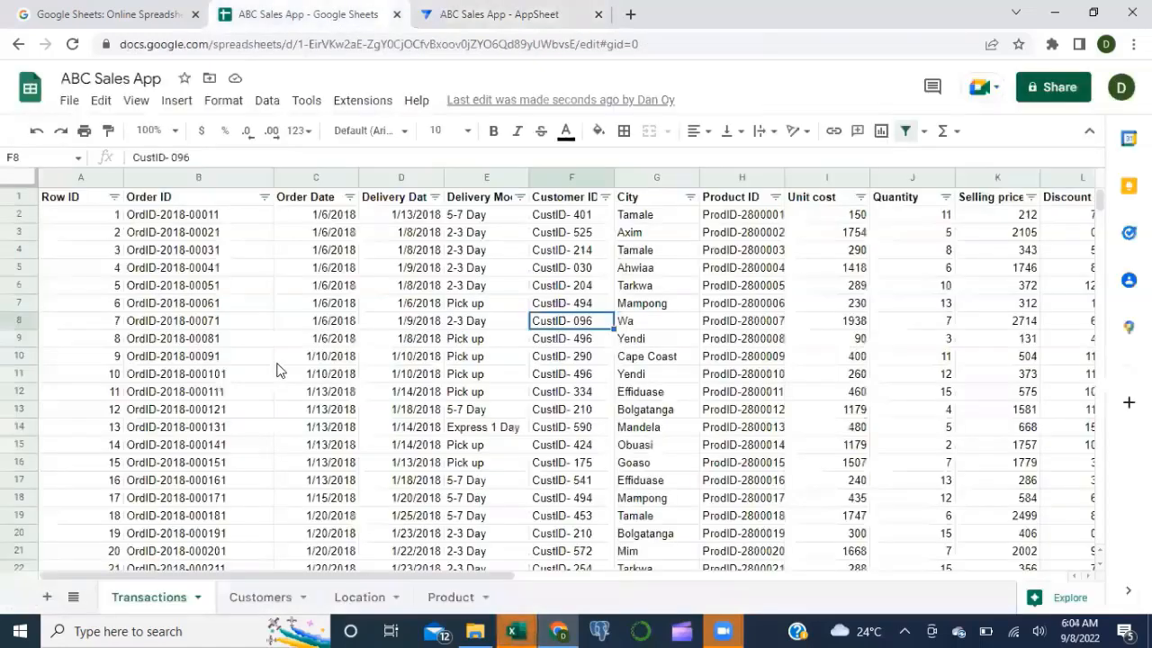
Step: Review the new order in the last data row (669), then return to AppSheet
{"action": "left_click", "coordinate": [120, 328]}
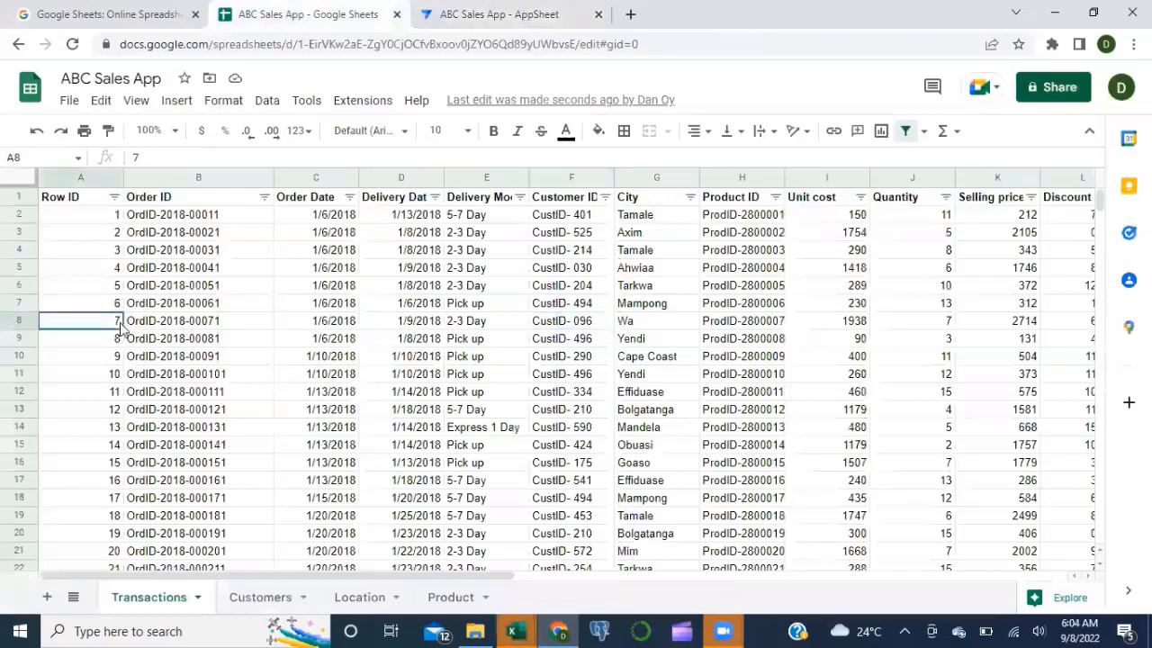
{"action": "key", "text": "ctrl+Down"}
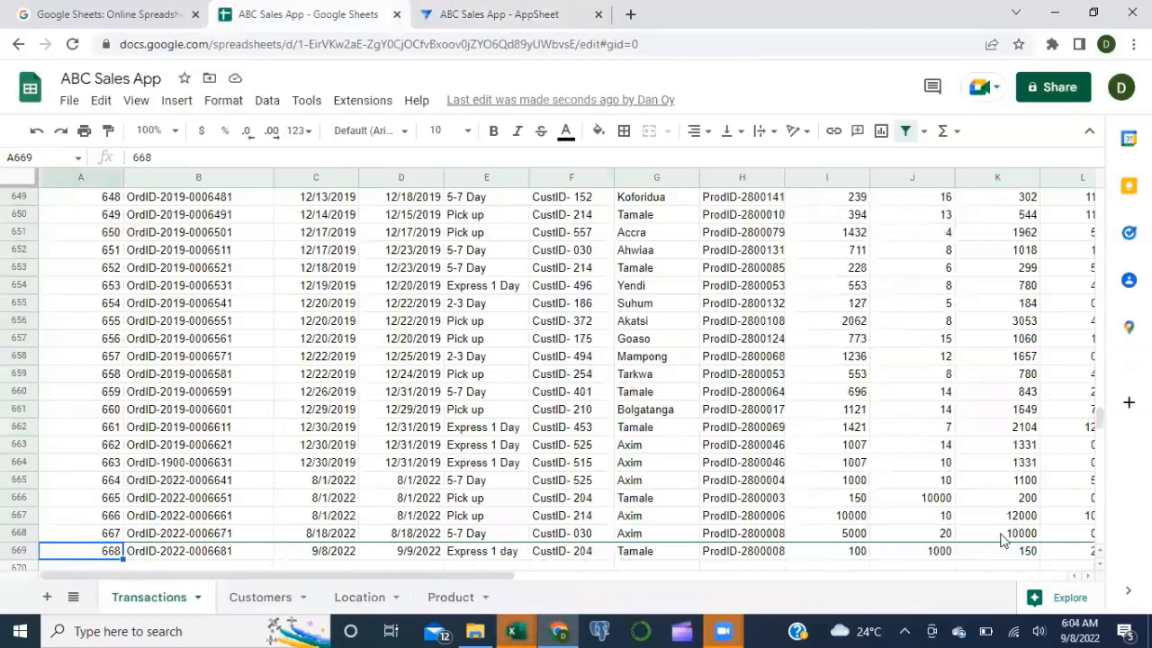
{"action": "scroll", "coordinate": [1006, 541], "scroll_direction": "right", "scroll_amount": 3}
{"action": "scroll", "coordinate": [833, 540], "scroll_direction": "left", "scroll_amount": 2}
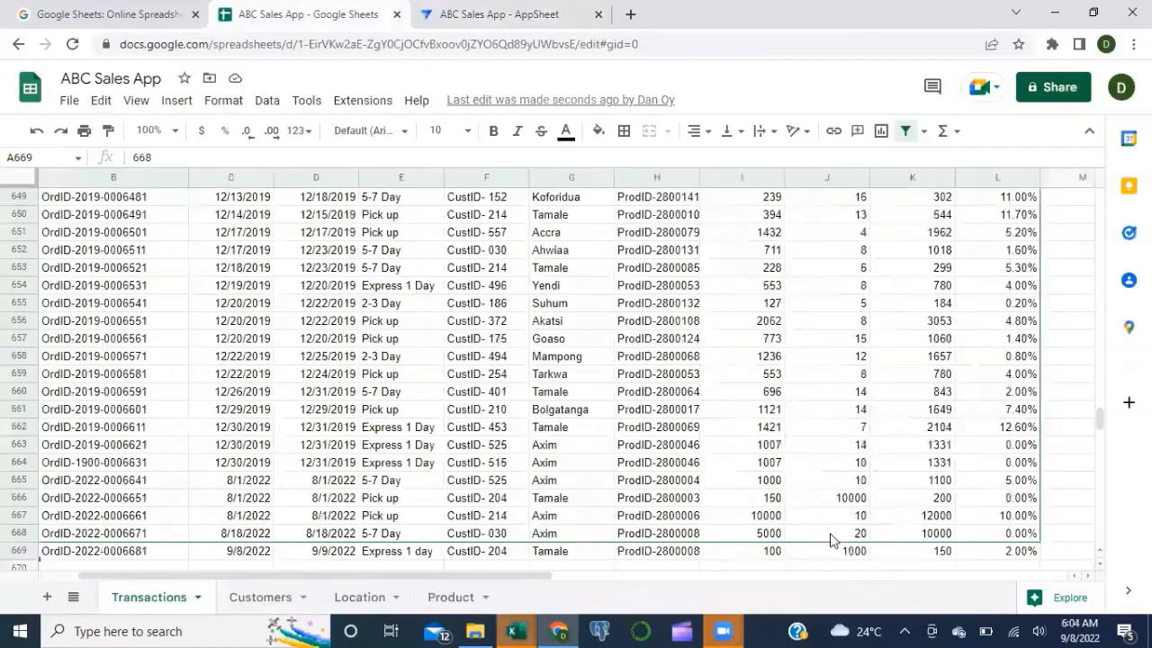
{"action": "scroll", "coordinate": [832, 540], "scroll_direction": "left", "scroll_amount": 2}
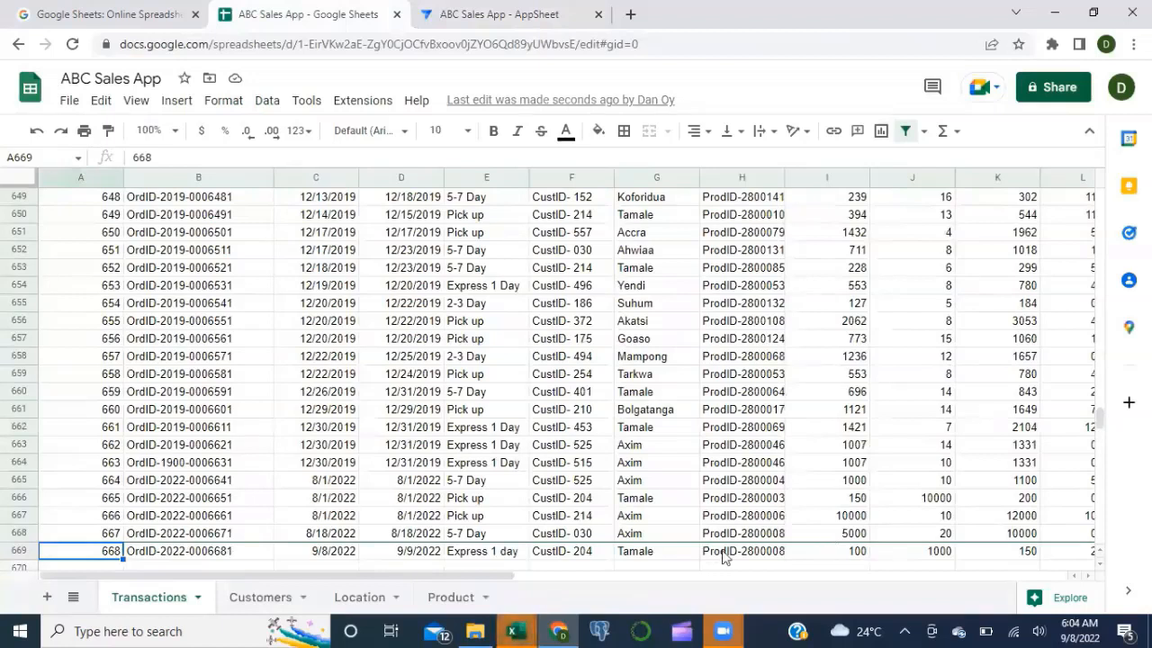
{"action": "left_click", "coordinate": [516, 18]}
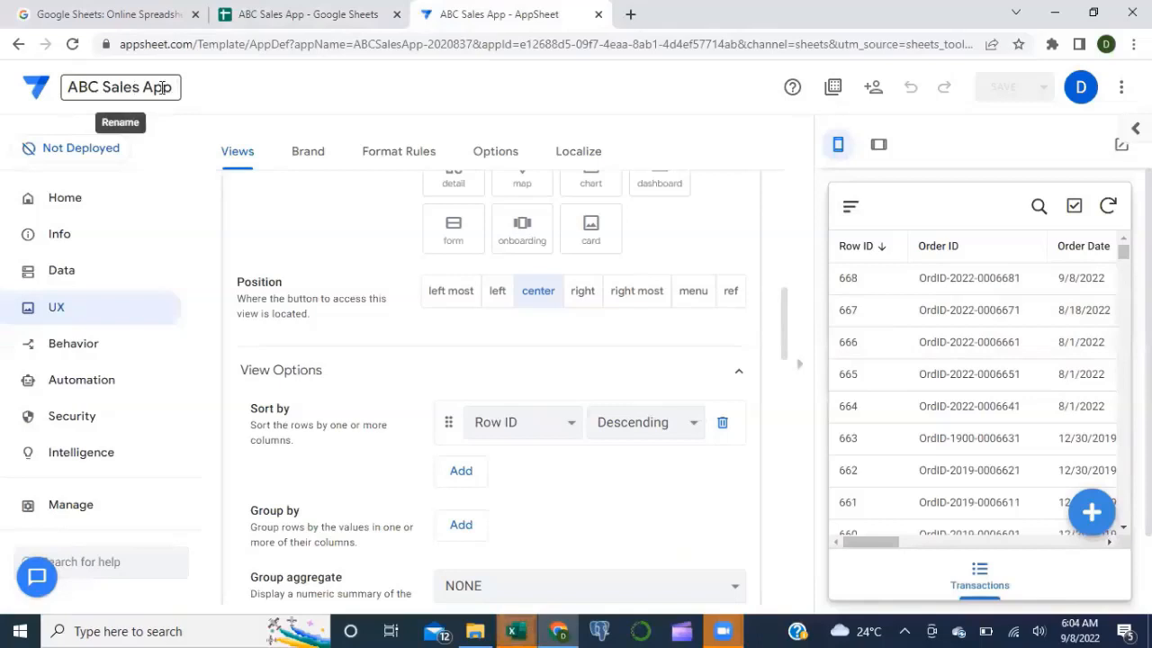
{"action": "left_click", "coordinate": [872, 88]}
{"action": "left_click", "coordinate": [388, 181]}
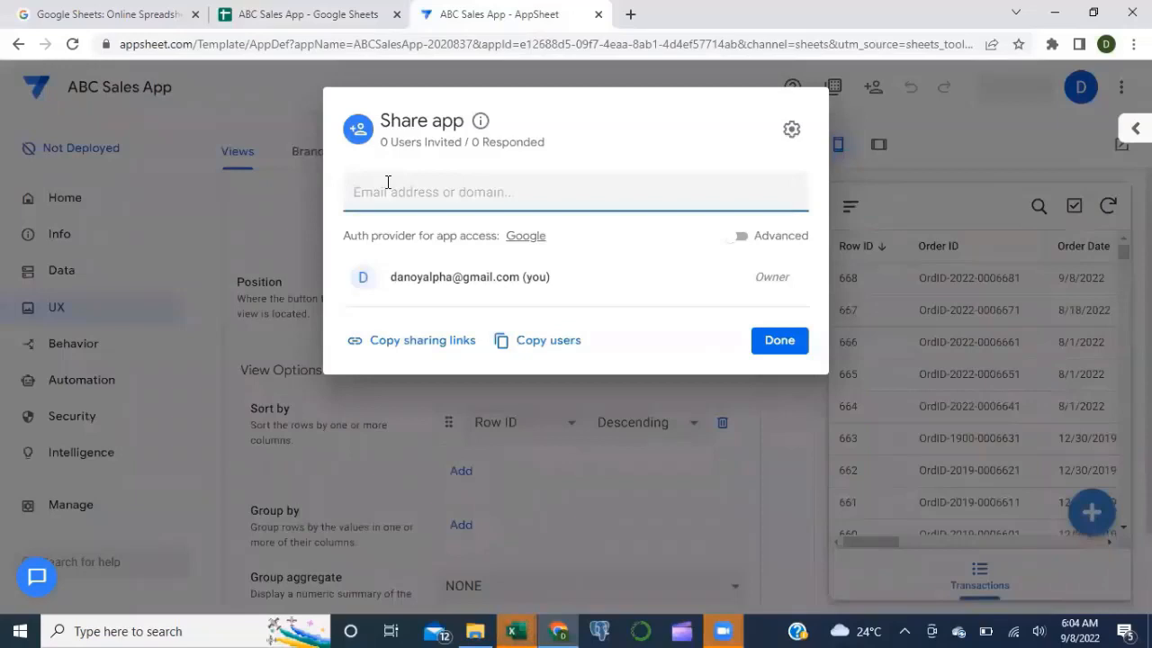
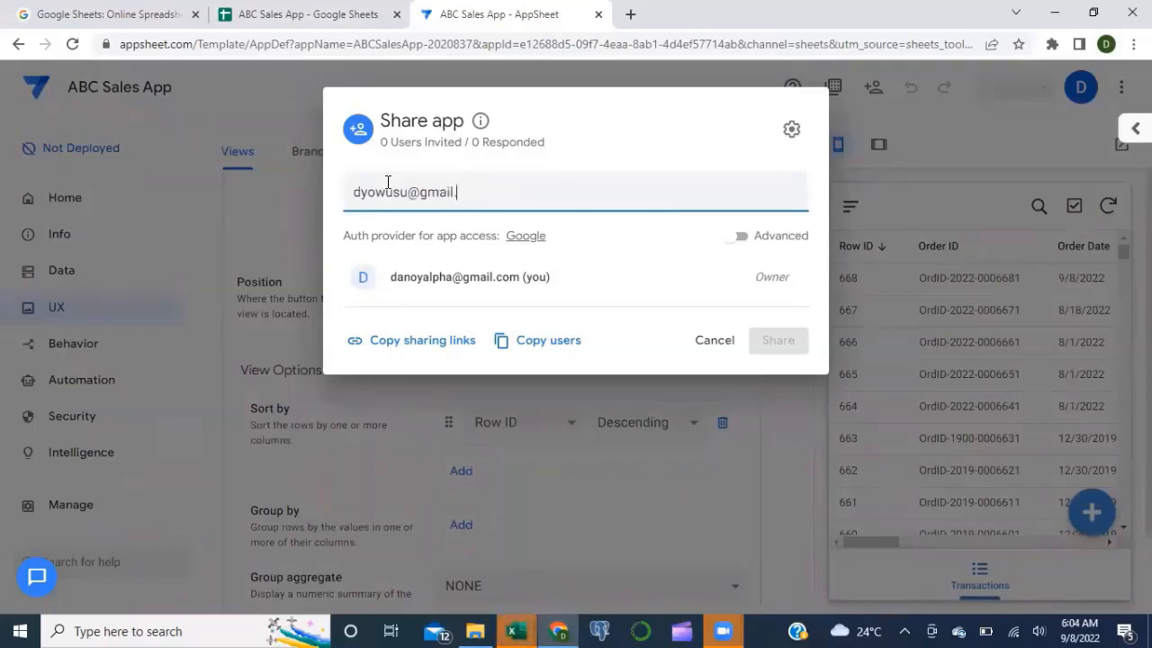
{"action": "key", "text": "Return"}
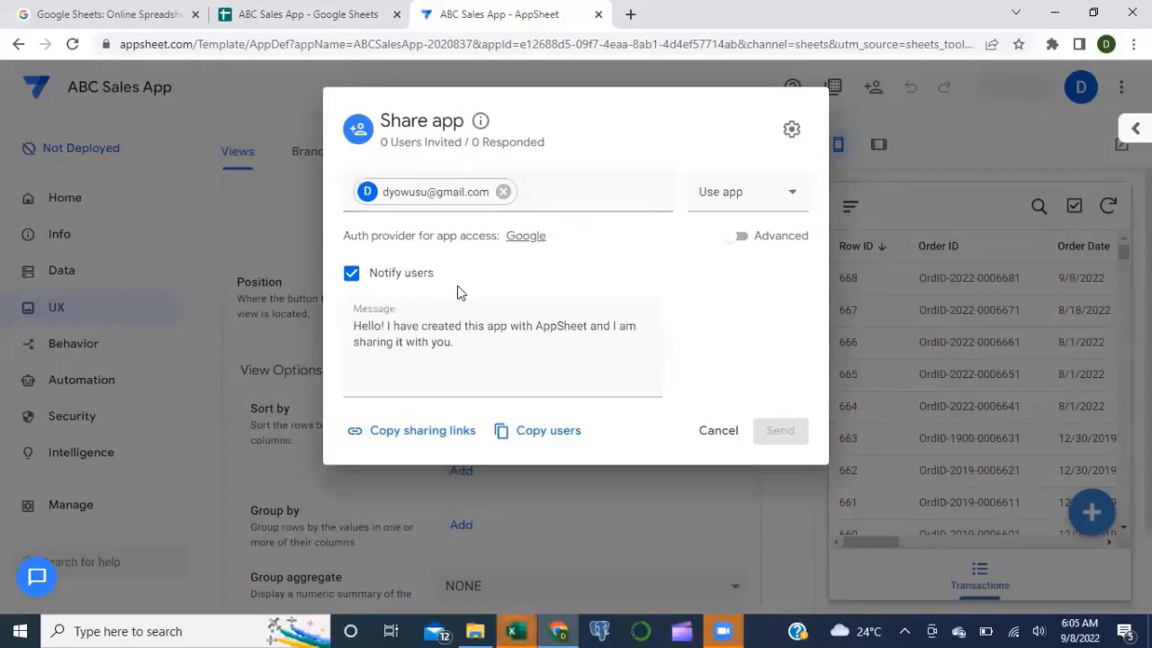
{"action": "left_click", "coordinate": [456, 349]}
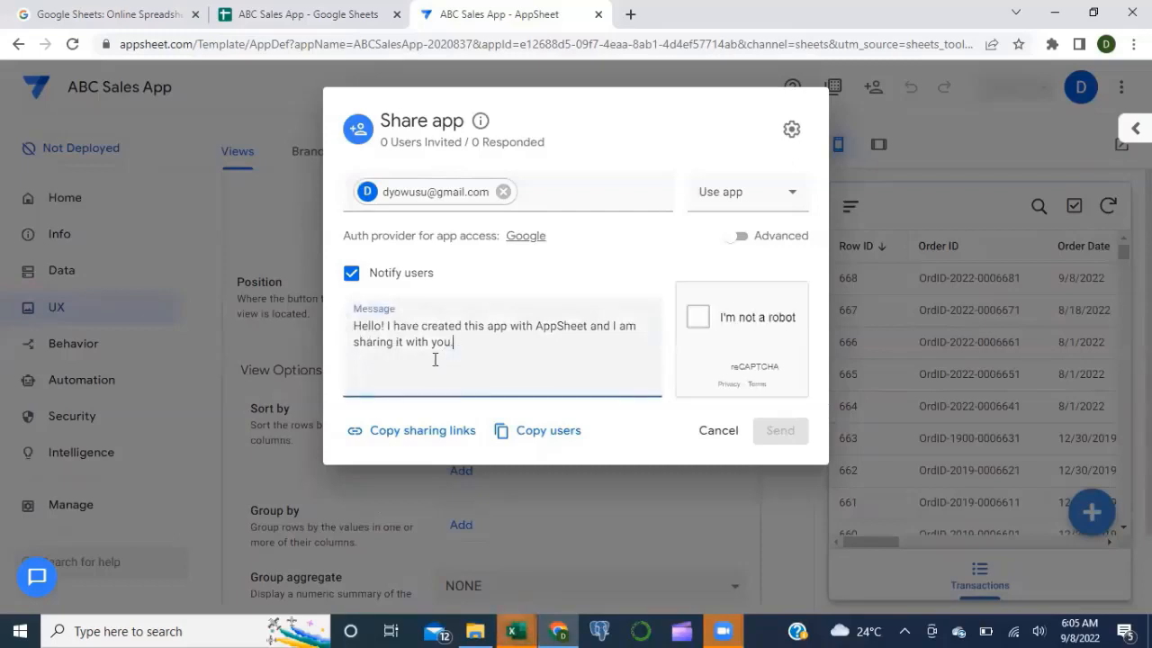
{"action": "key", "text": "ctrl+a"}
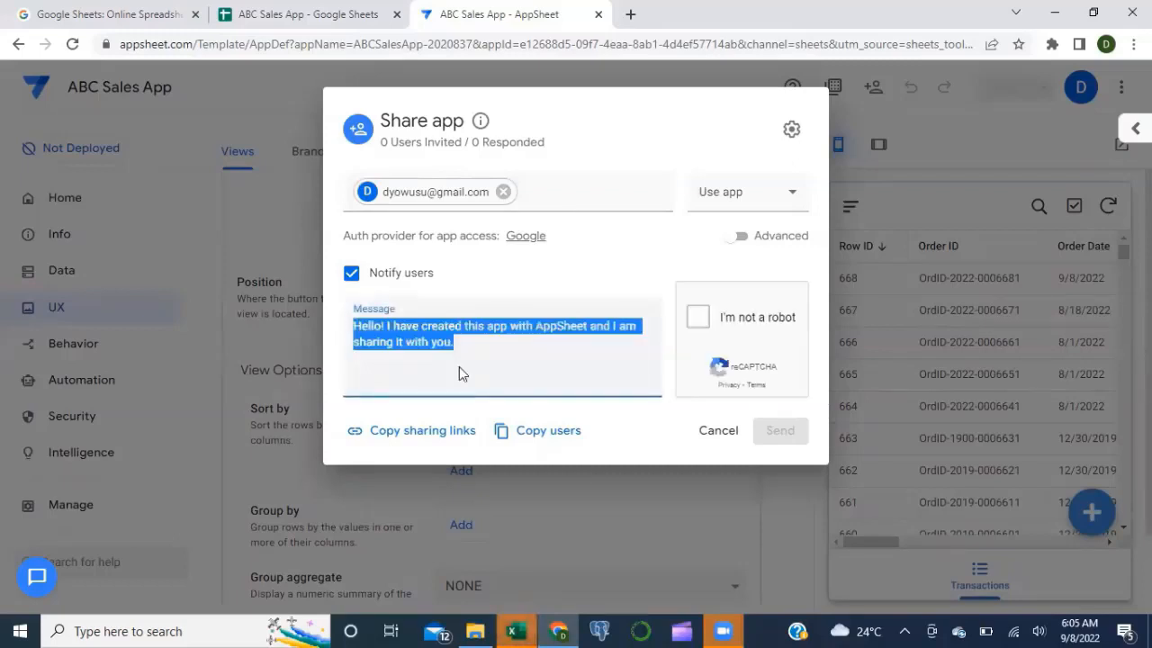
{"action": "left_click", "coordinate": [702, 318]}
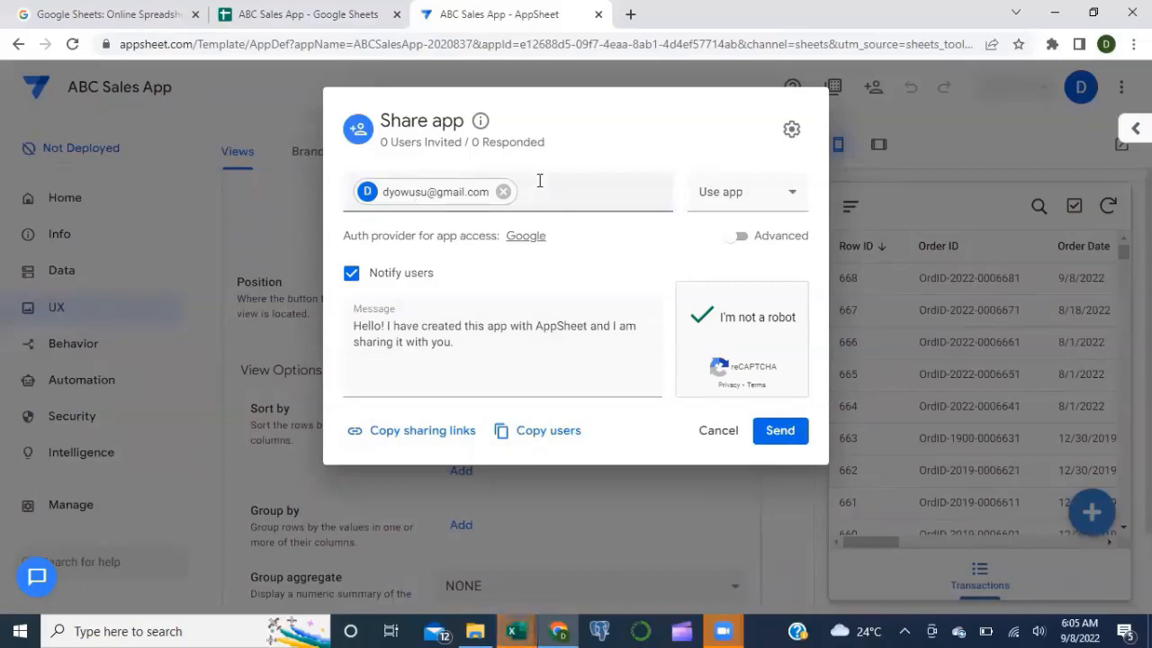
{"action": "left_click", "coordinate": [730, 434]}
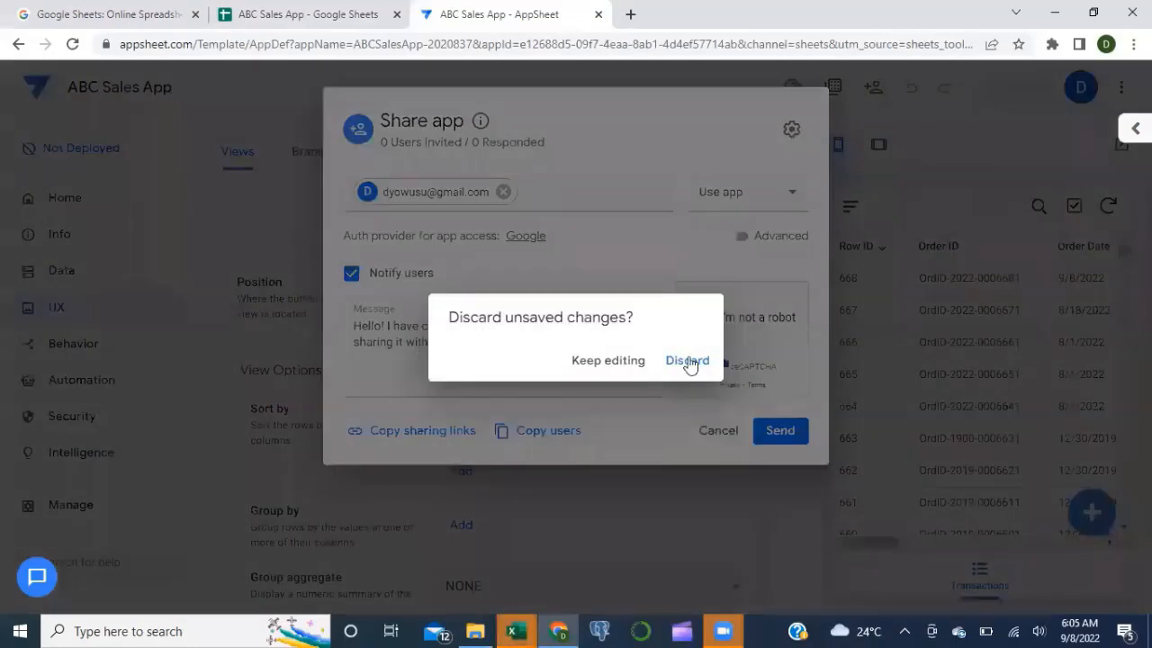
{"action": "left_click", "coordinate": [688, 362]}
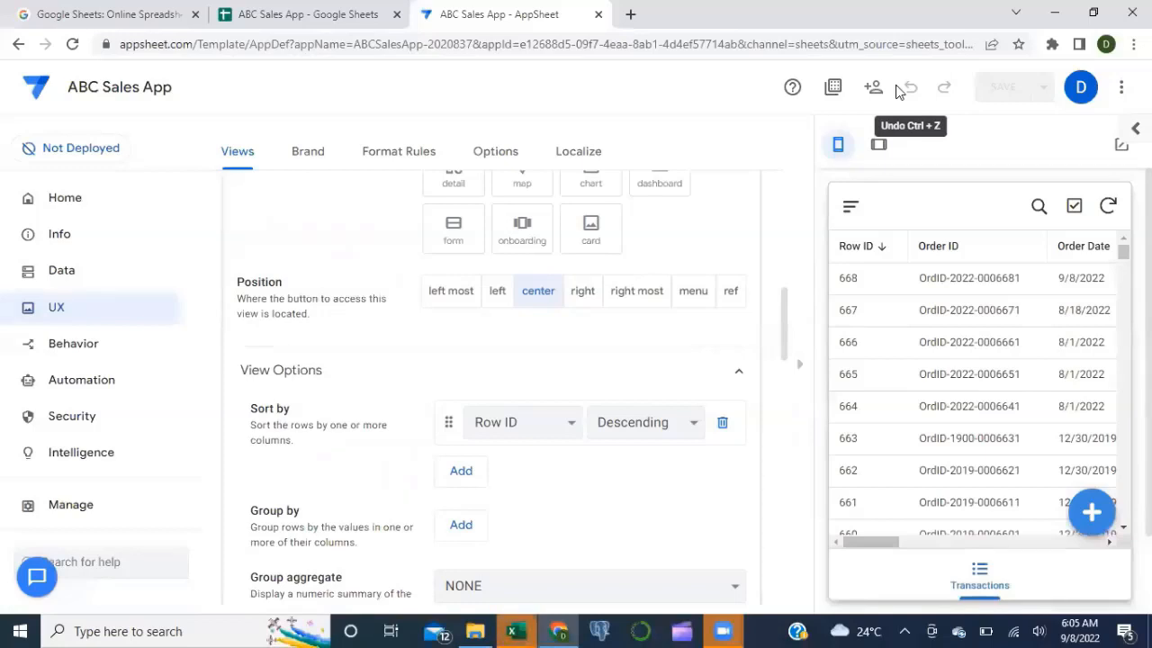
Step: Copy the ABC Sales App view-only share link and bring up the Excel dashboard
{"action": "left_click", "coordinate": [382, 18]}
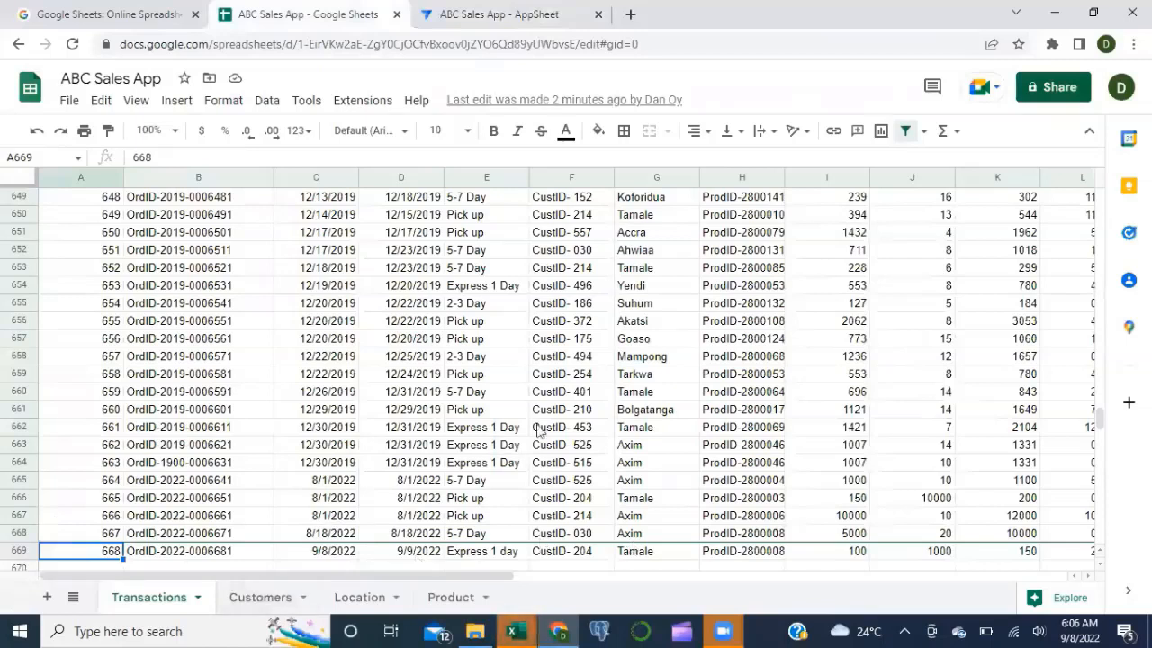
{"action": "left_click", "coordinate": [1056, 87]}
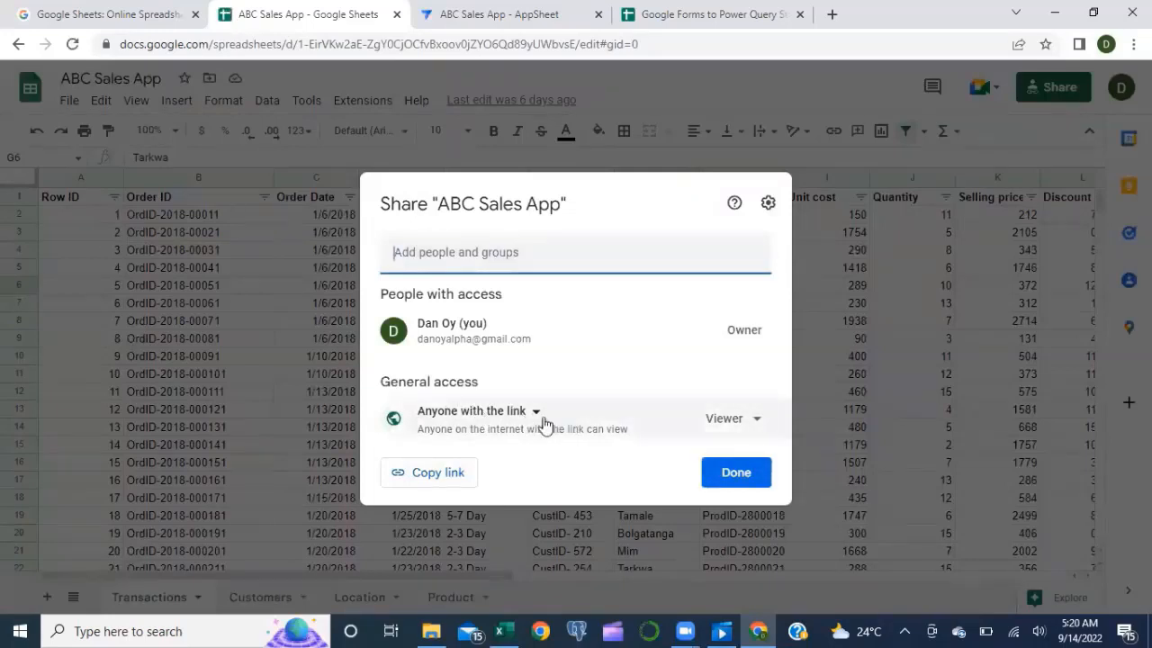
{"action": "left_click", "coordinate": [425, 484]}
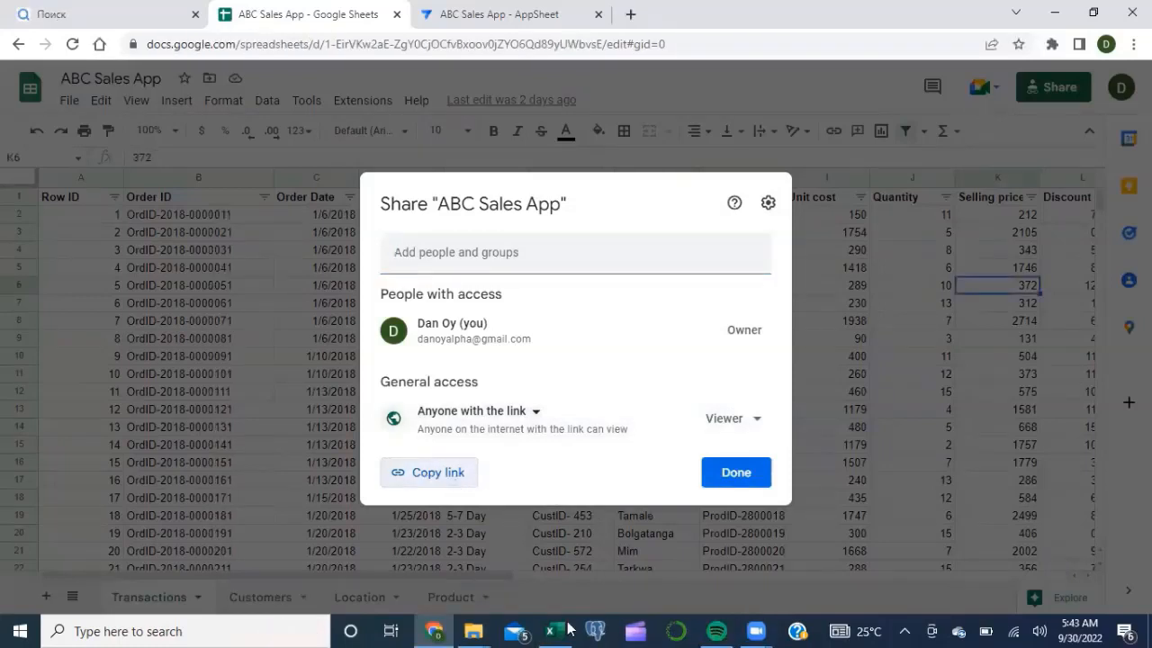
{"action": "left_click", "coordinate": [565, 629]}
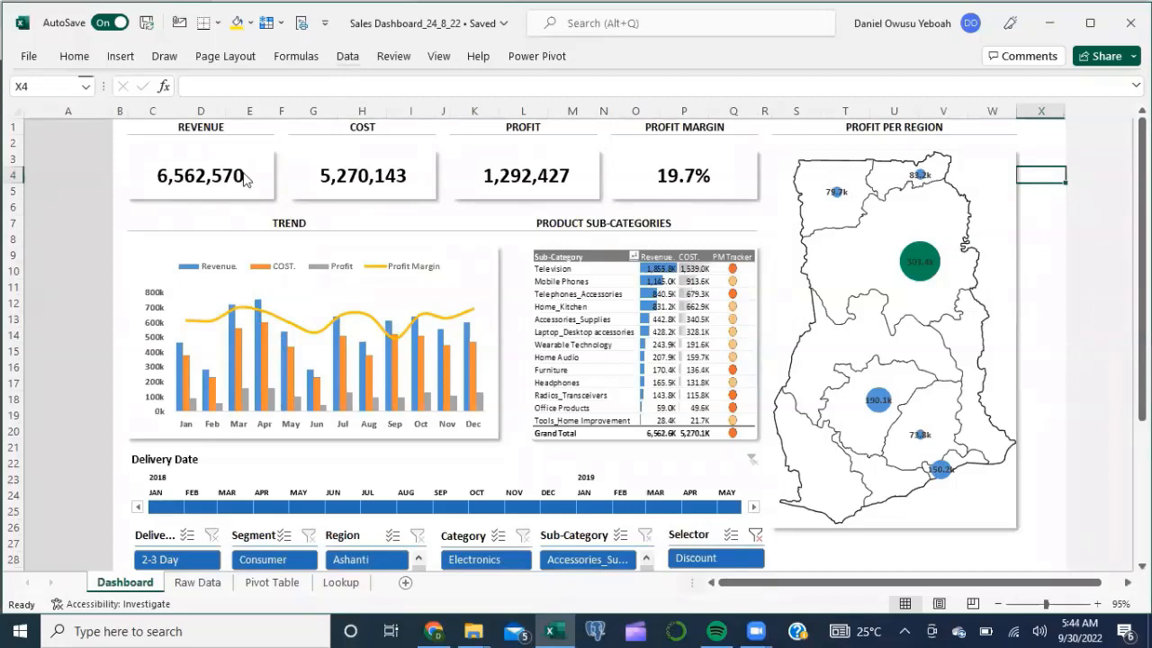
{"action": "left_click", "coordinate": [346, 56]}
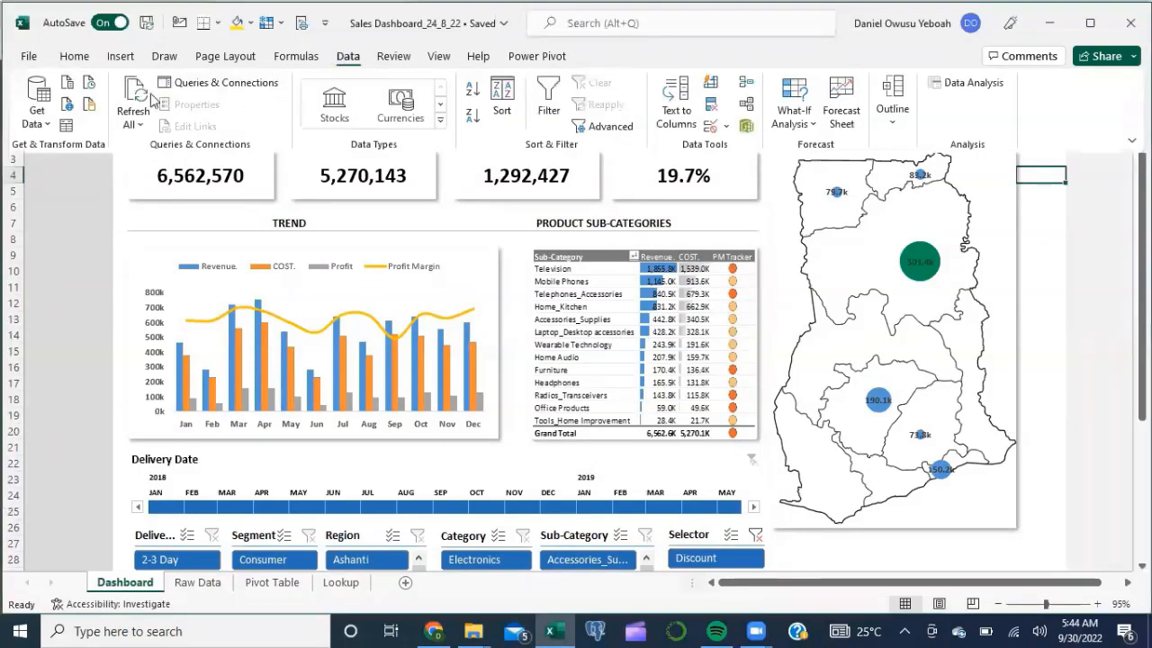
{"action": "left_click", "coordinate": [68, 107]}
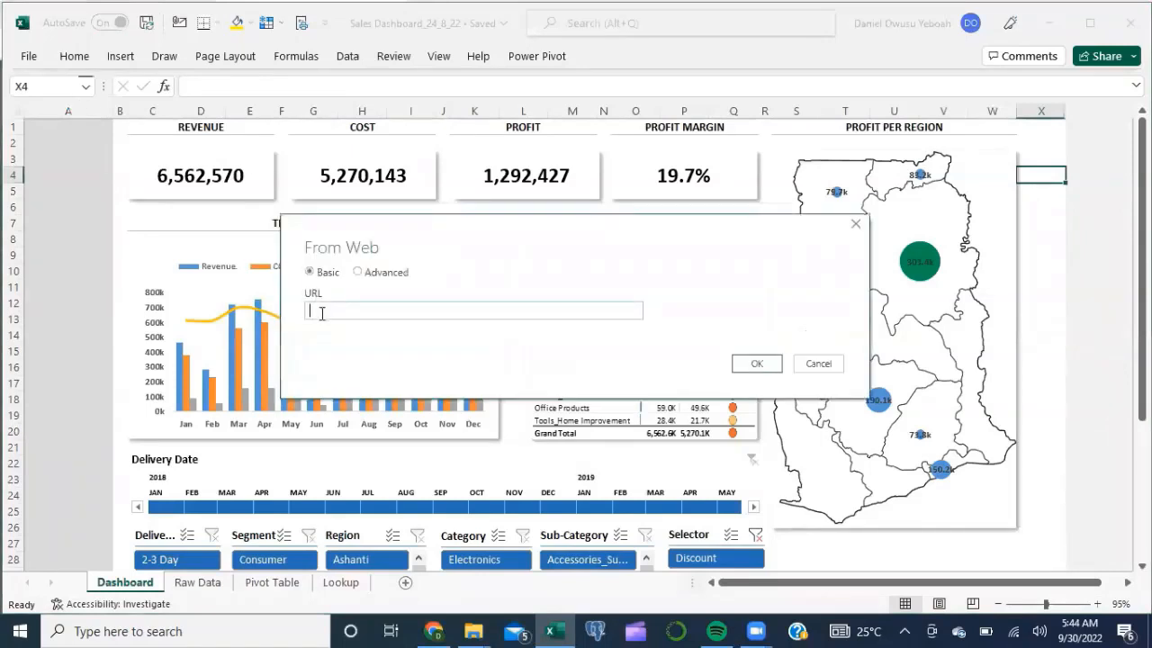
{"action": "key", "text": "ctrl+v"}
{"action": "left_click", "coordinate": [757, 364]}
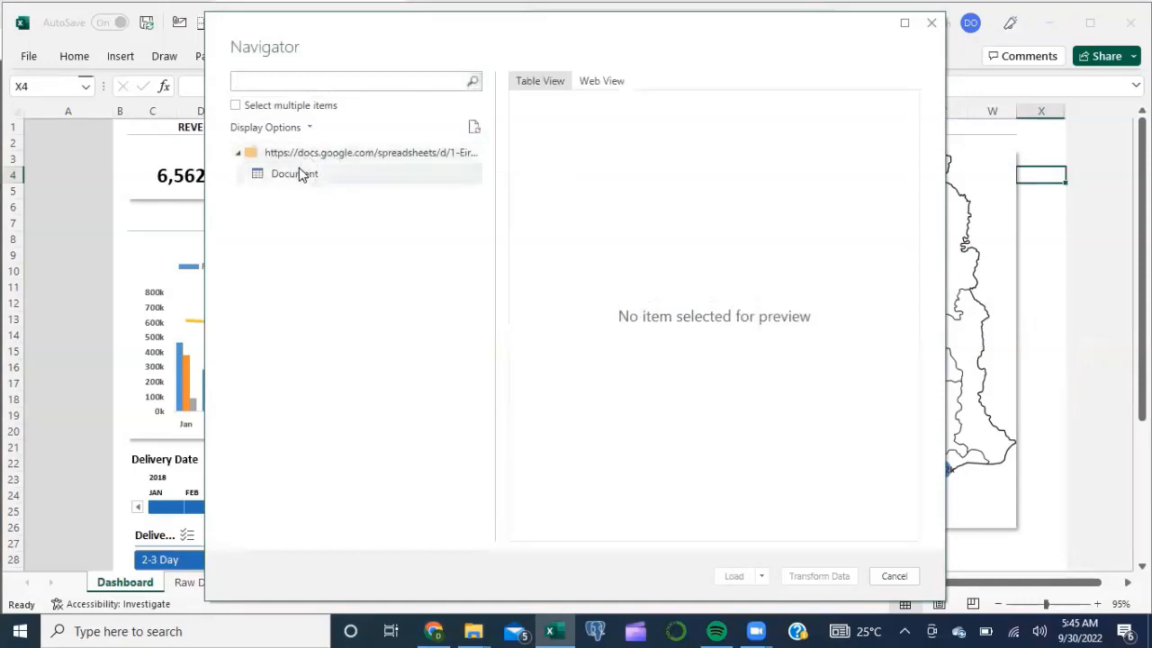
{"action": "left_click", "coordinate": [302, 174]}
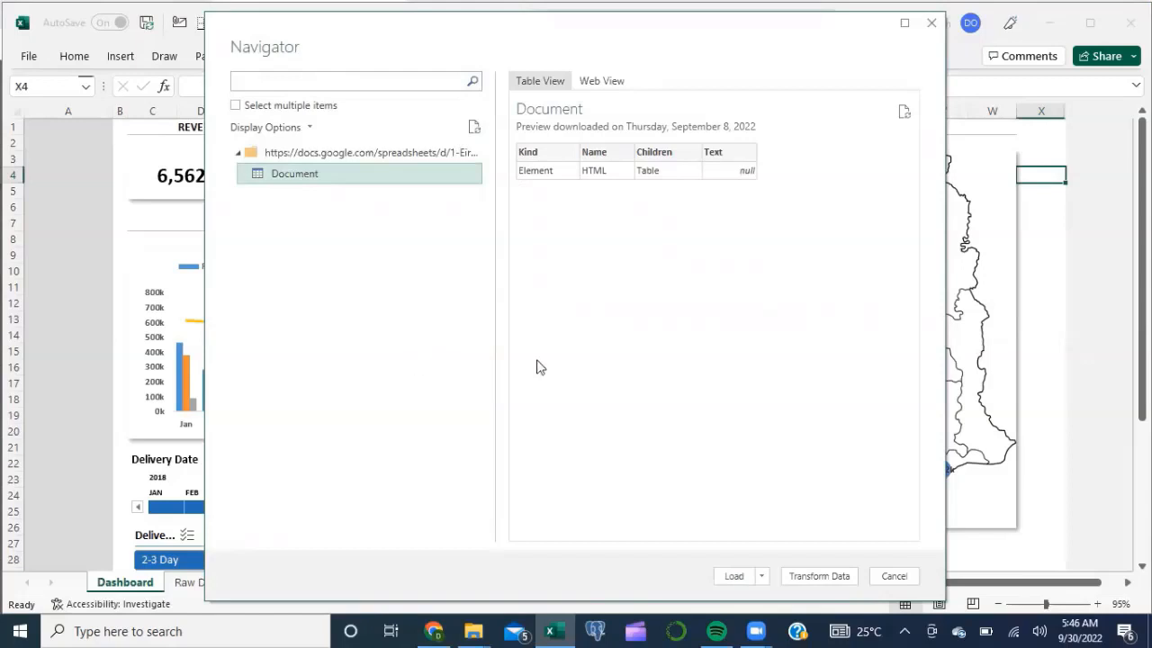
{"action": "left_click", "coordinate": [931, 23]}
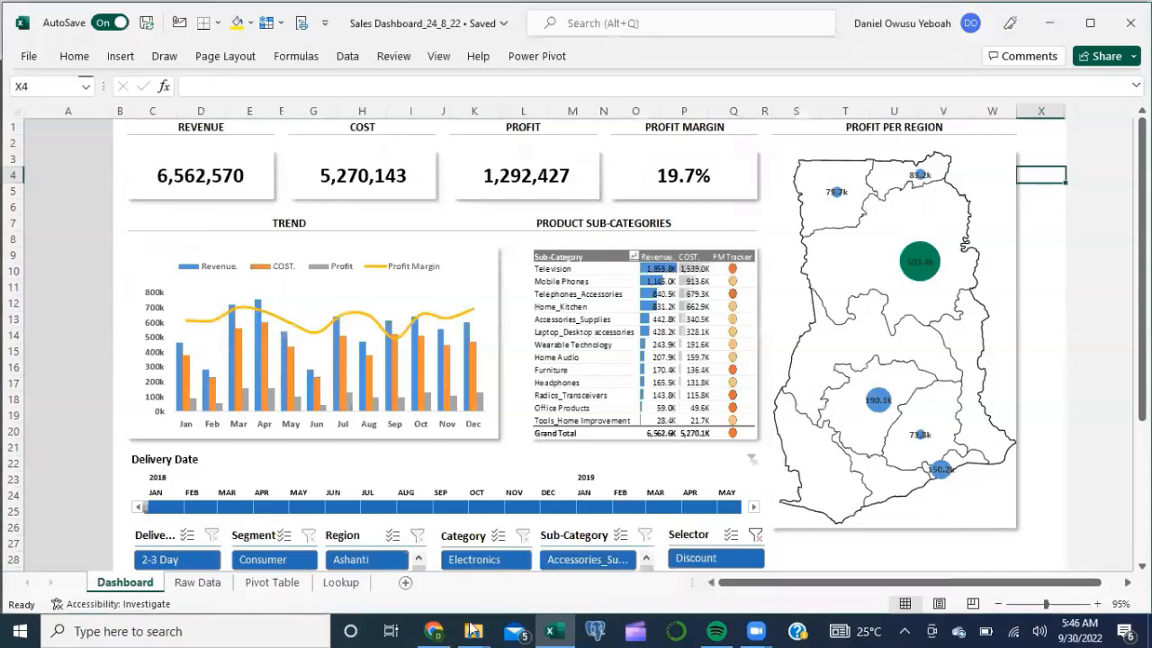
{"action": "left_click", "coordinate": [433, 631]}
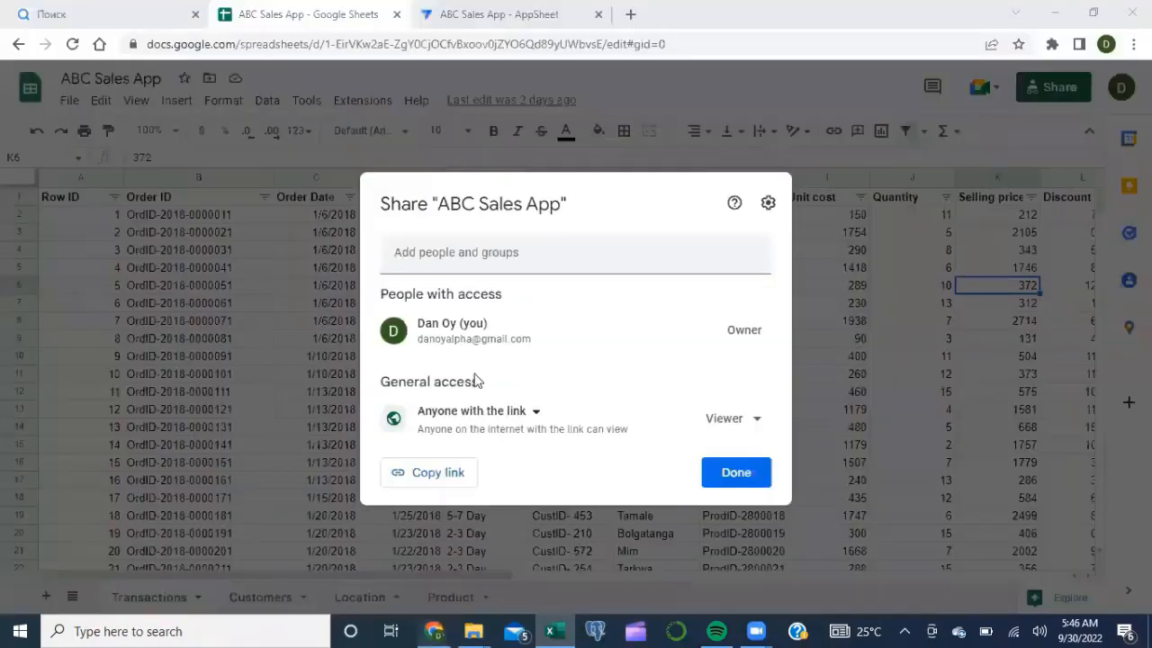
Step: Copy the ABC Sales App share link and switch to the Google Forms to Power Query Steps sheet
{"action": "left_click", "coordinate": [446, 473]}
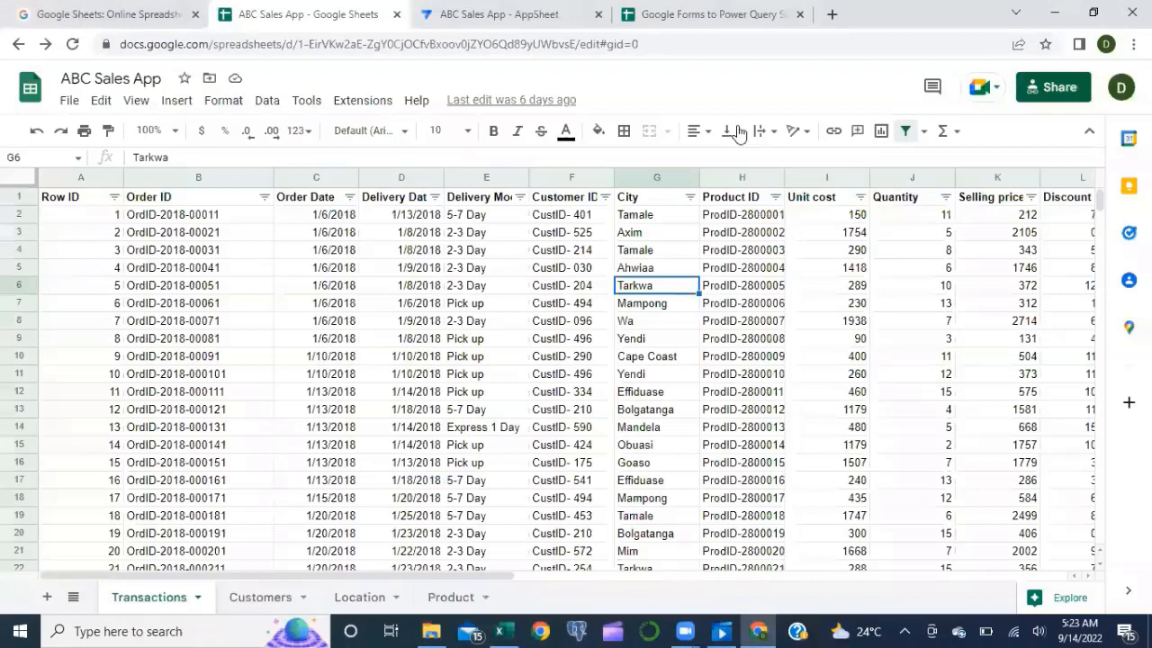
{"action": "left_click", "coordinate": [723, 15]}
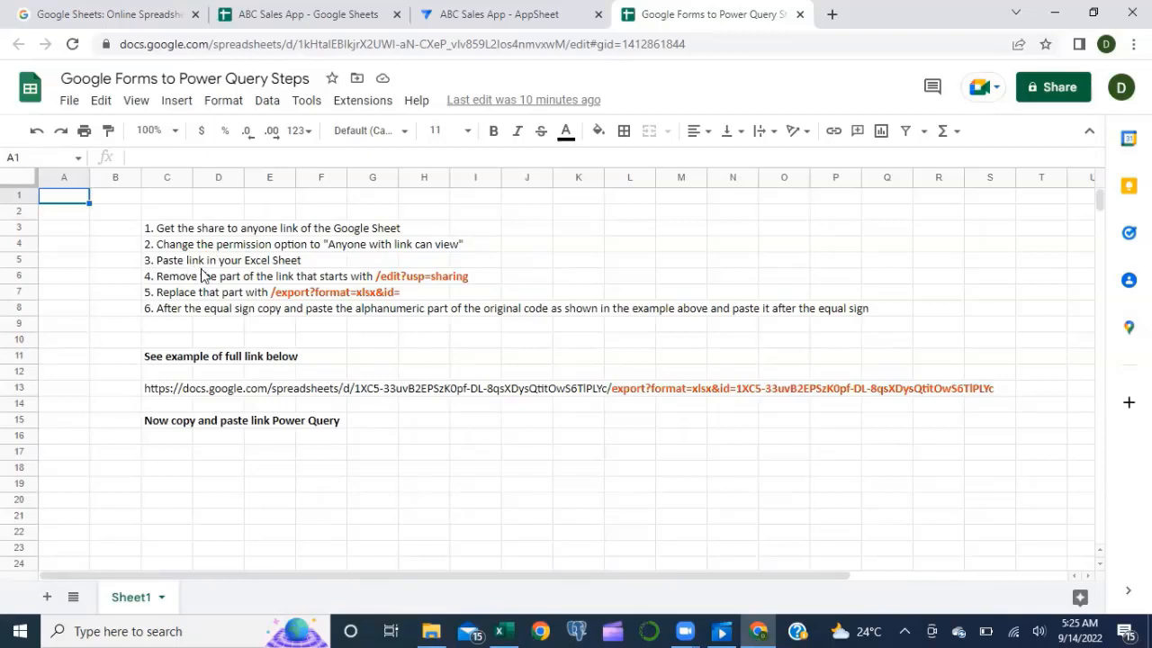
Step: Paste the share link into C18 and colour step 5's /export?format=xlsx&id= text orange
{"action": "left_click", "coordinate": [164, 471]}
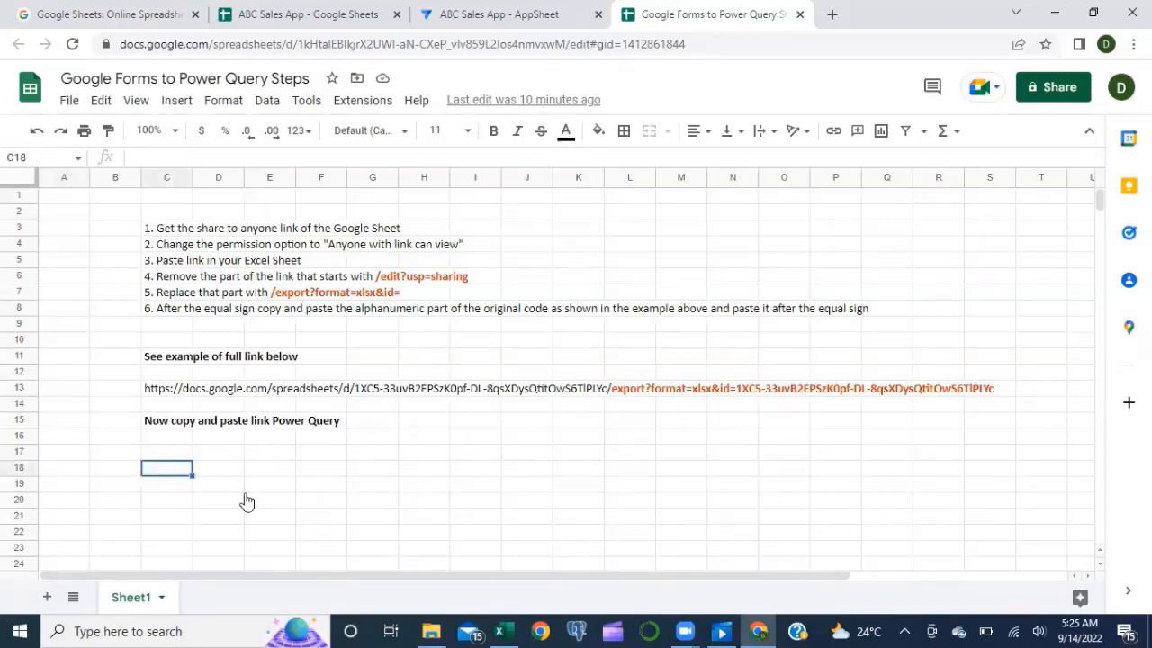
{"action": "key", "text": "ctrl+v"}
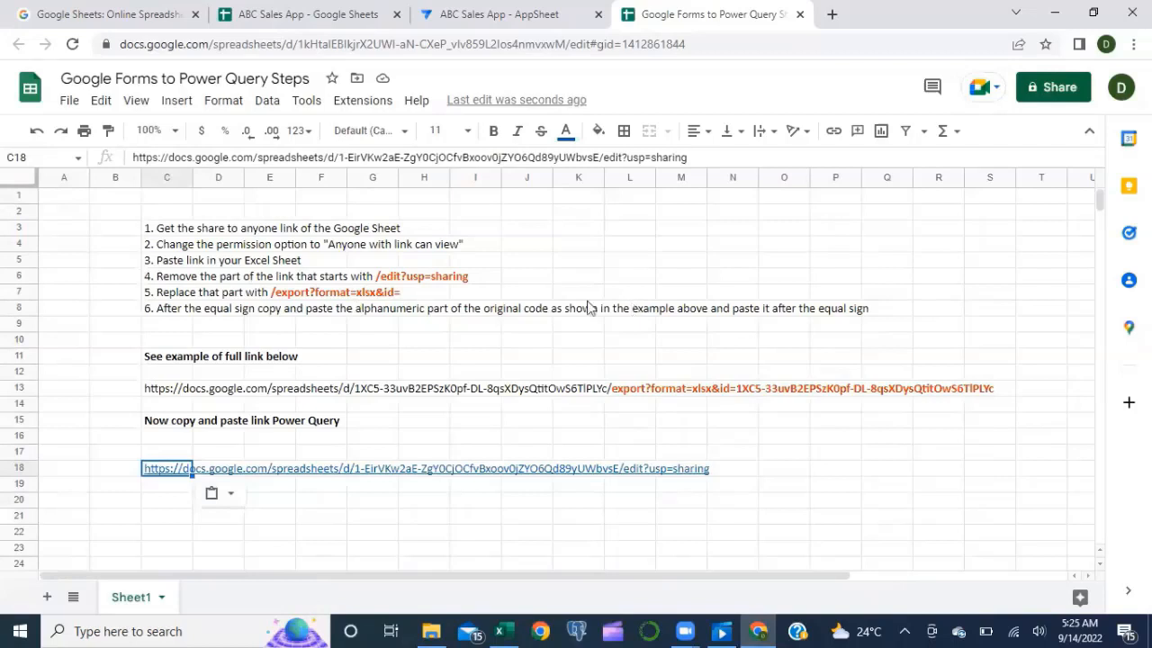
{"action": "left_click", "coordinate": [188, 292]}
{"action": "left_click", "coordinate": [379, 157]}
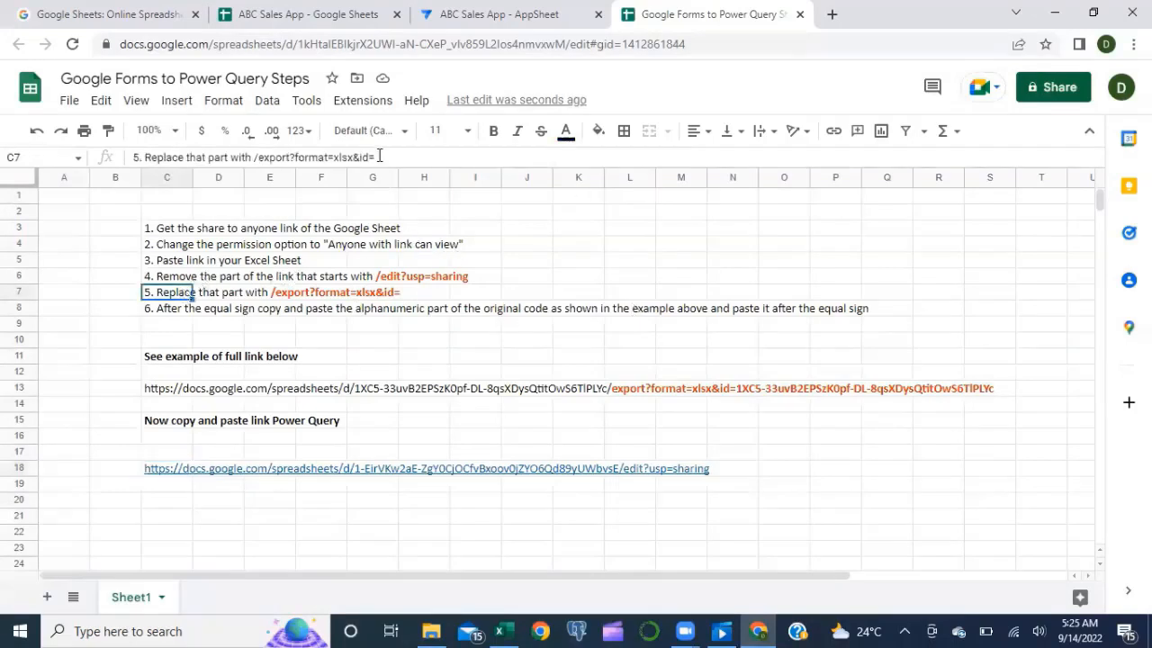
{"action": "left_click", "coordinate": [256, 156], "text": "shift"}
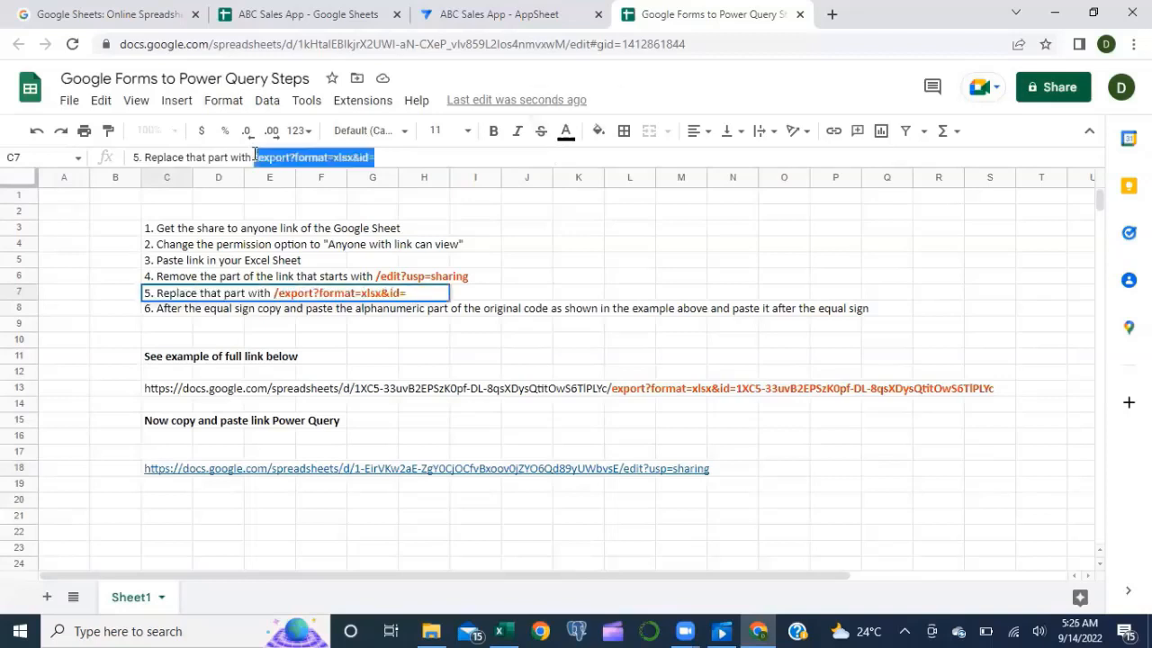
{"action": "left_click", "coordinate": [345, 357]}
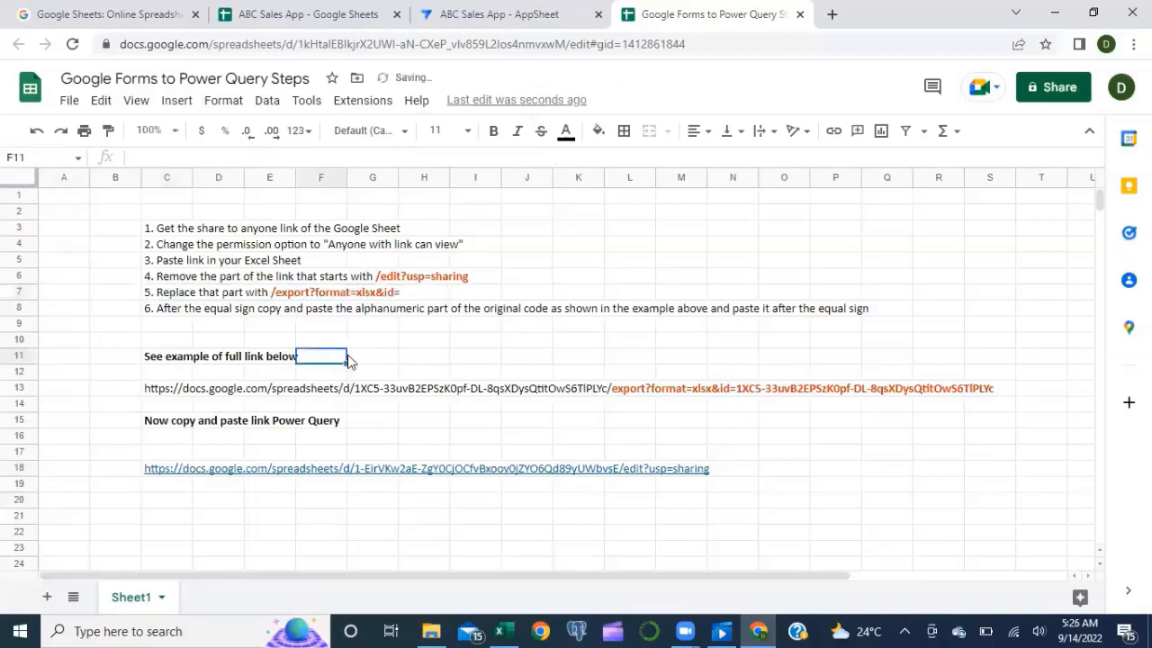
Step: Move back to C18 and begin editing the pasted share link
{"action": "left_click", "coordinate": [314, 390]}
{"action": "key", "text": "Down"}
{"action": "key", "text": "Down"}
{"action": "key", "text": "Down"}
{"action": "key", "text": "Left"}
{"action": "key", "text": "Left"}
{"action": "key", "text": "Left"}
{"action": "key", "text": "Down"}
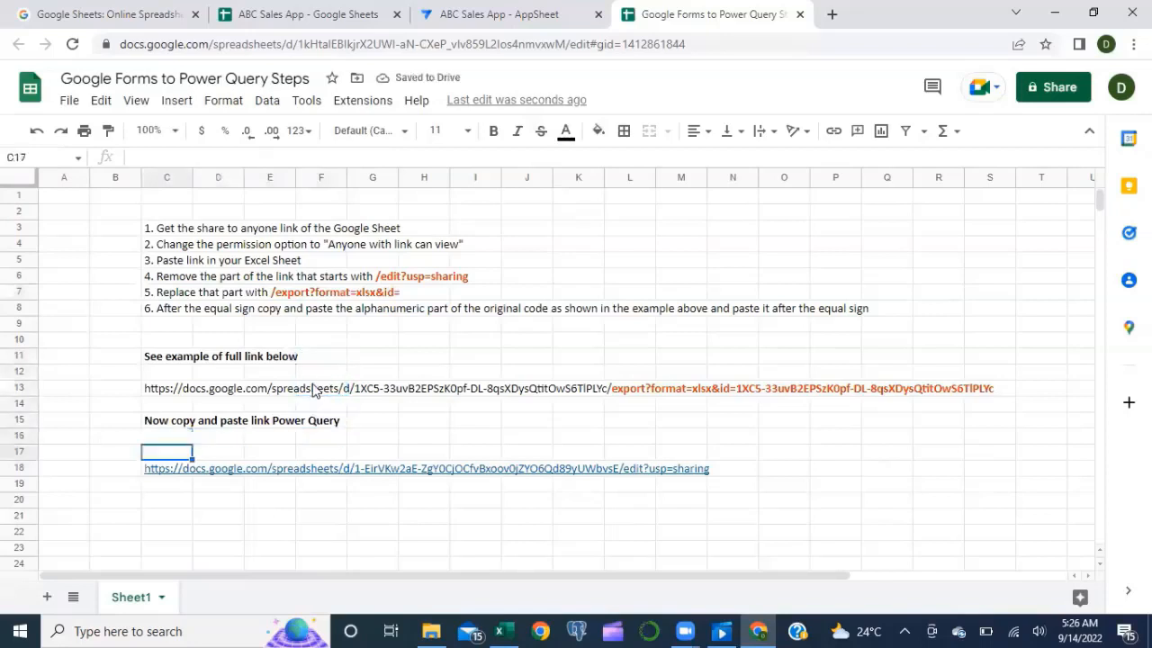
{"action": "key", "text": "Down"}
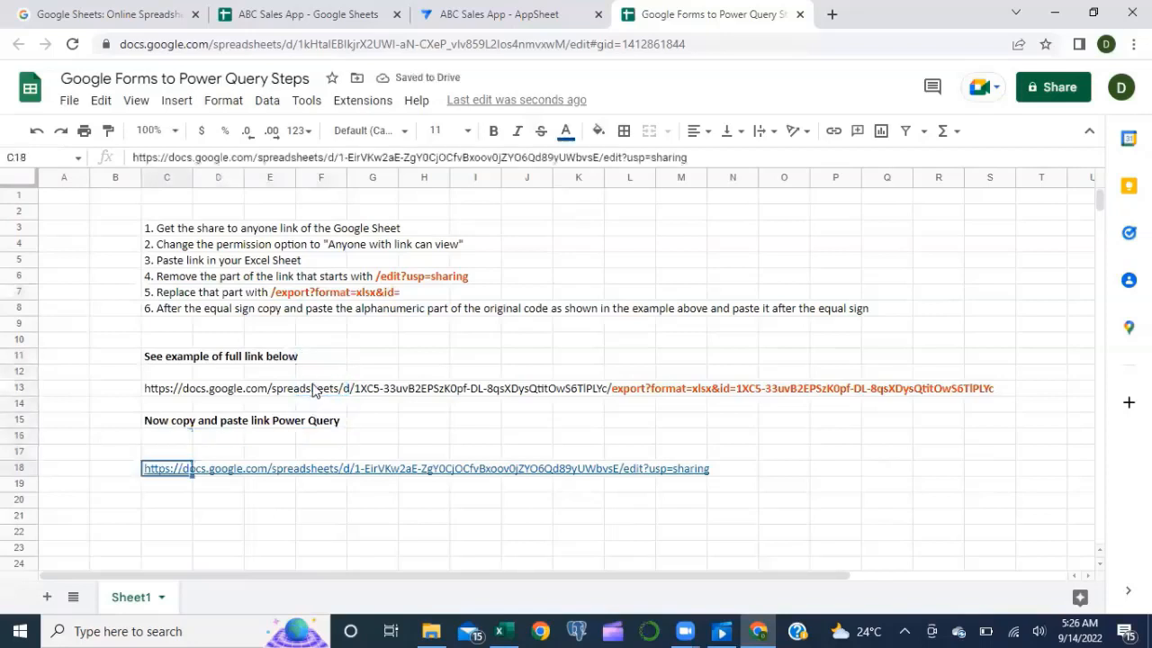
{"action": "left_click", "coordinate": [689, 157]}
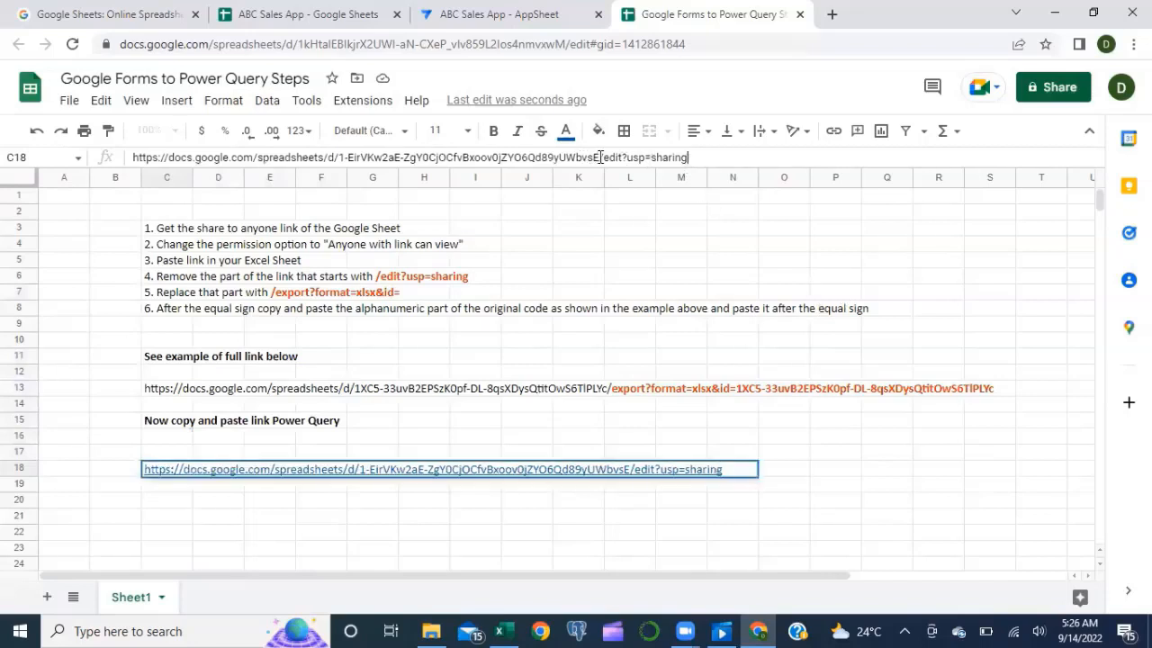
Step: Replace /edit?usp=sharing in C18 with /export?format=xlsx&id= plus the sheet ID, then select the URL
{"action": "left_click_drag", "start_coordinate": [600, 158], "coordinate": [693, 151]}
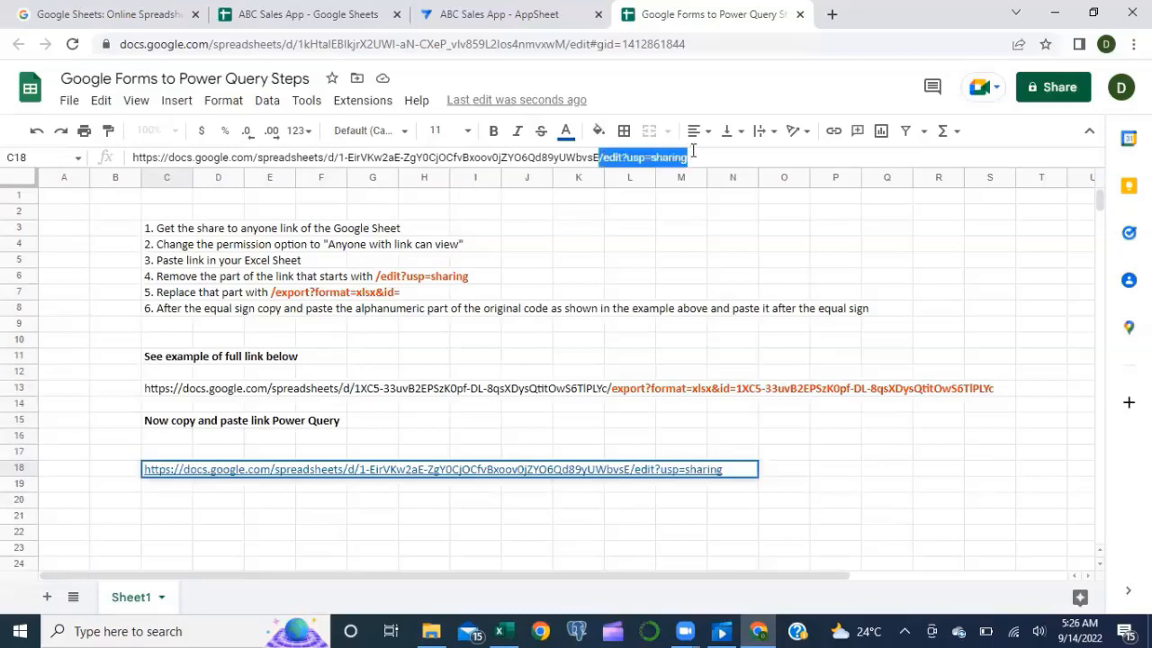
{"action": "key", "text": "ctrl+v"}
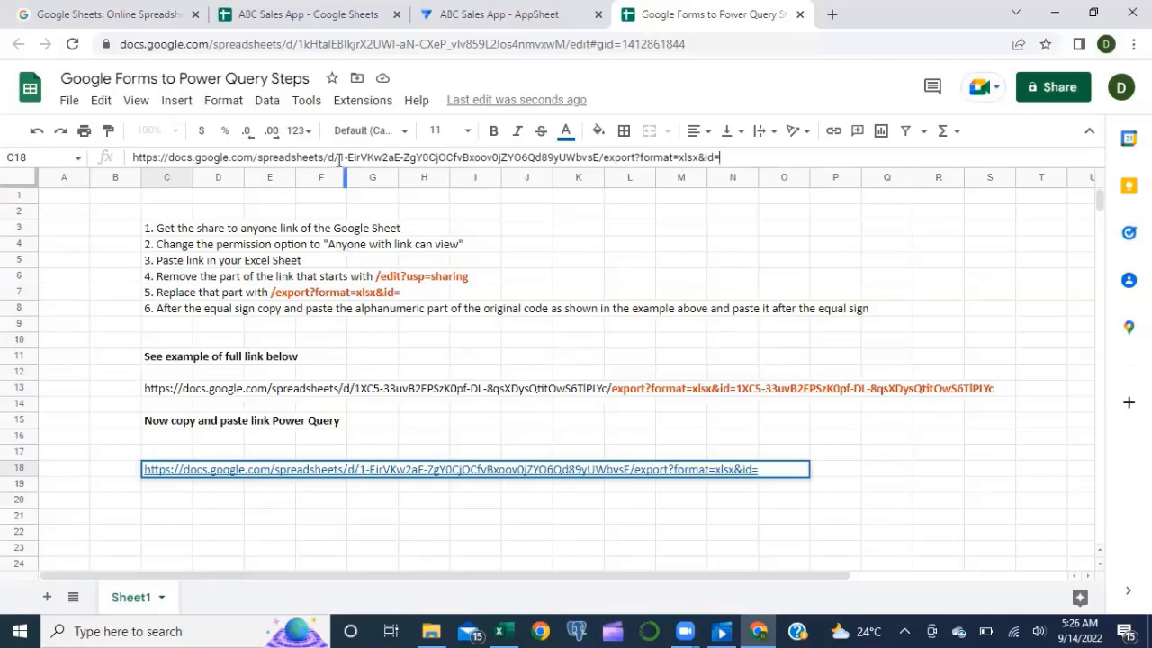
{"action": "left_click_drag", "start_coordinate": [340, 157], "coordinate": [598, 168]}
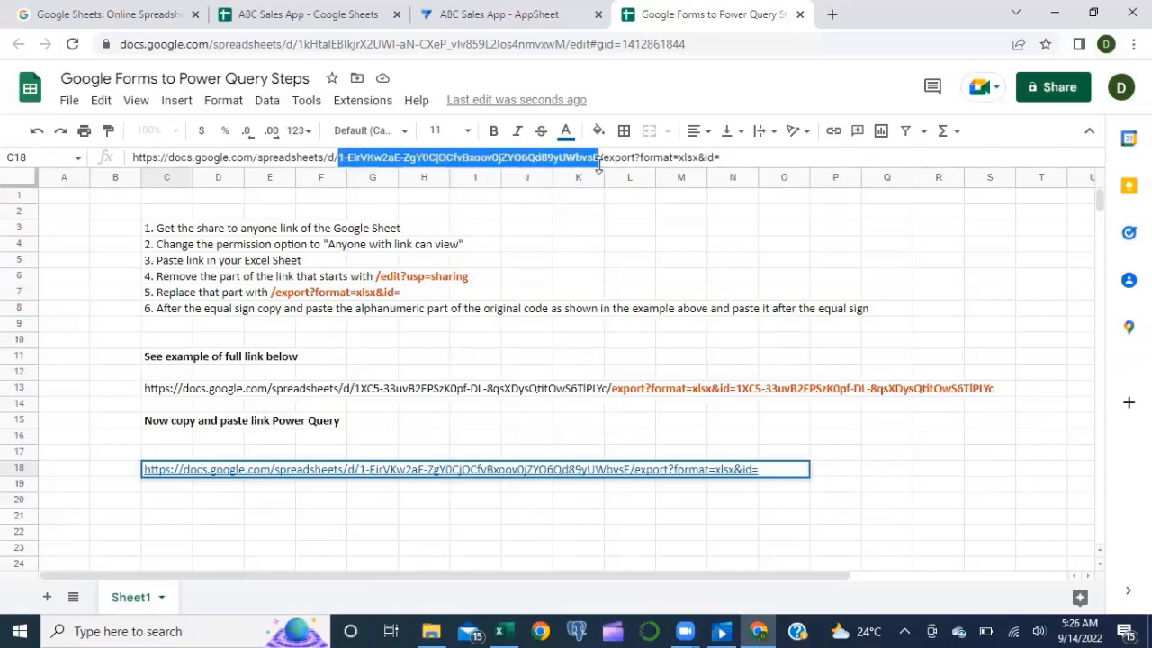
{"action": "key", "text": "ctrl+c"}
{"action": "left_click", "coordinate": [725, 157]}
{"action": "key", "text": "ctrl+v"}
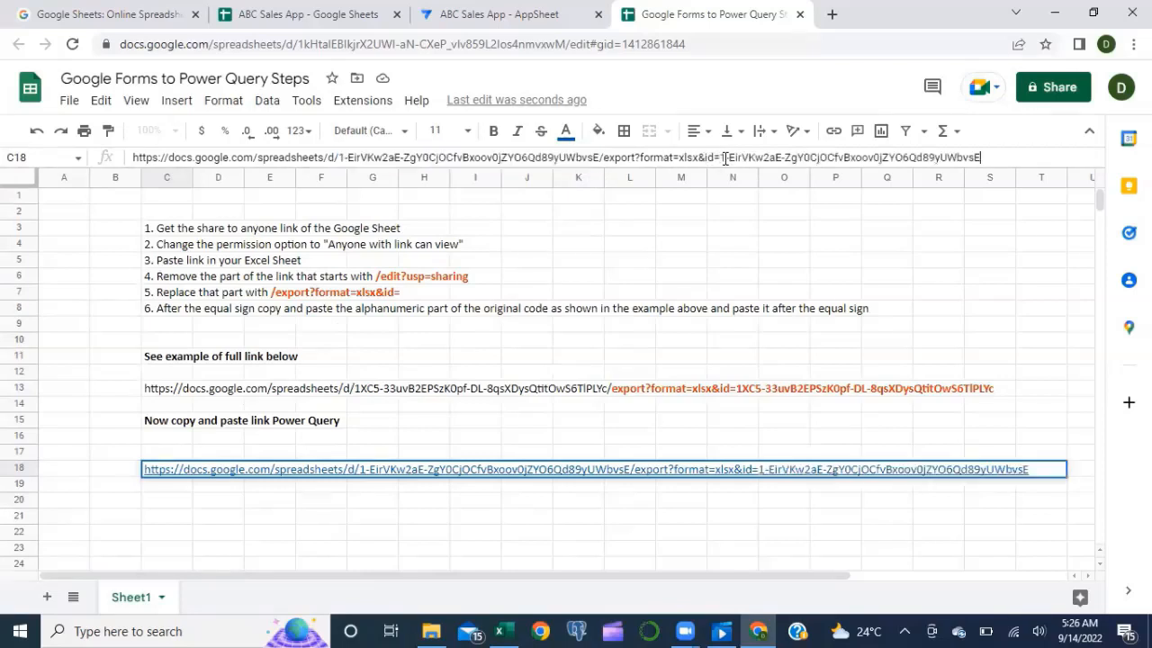
{"action": "key", "text": "Return"}
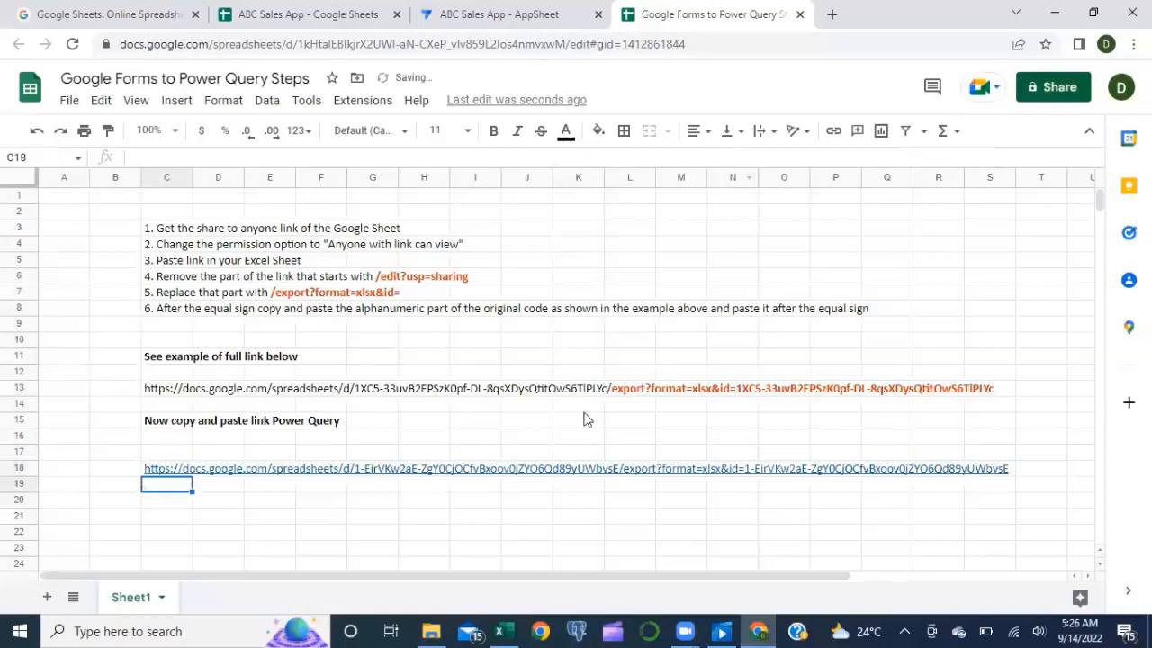
{"action": "key", "text": "Up"}
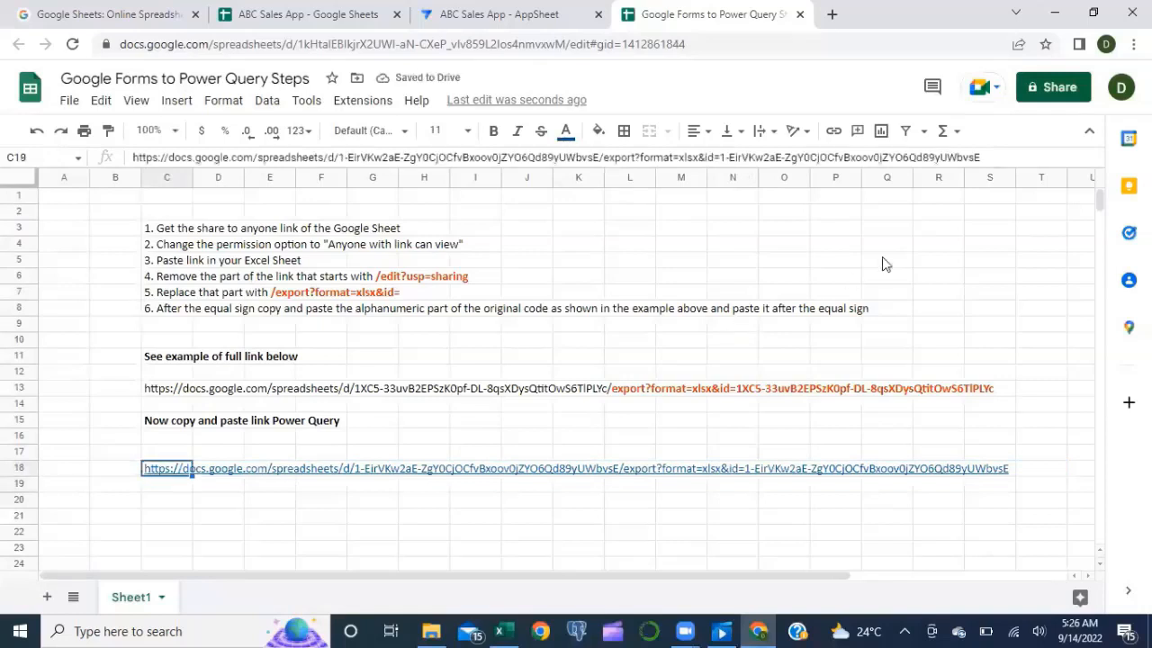
{"action": "left_click_drag", "start_coordinate": [984, 158], "coordinate": [71, 220]}
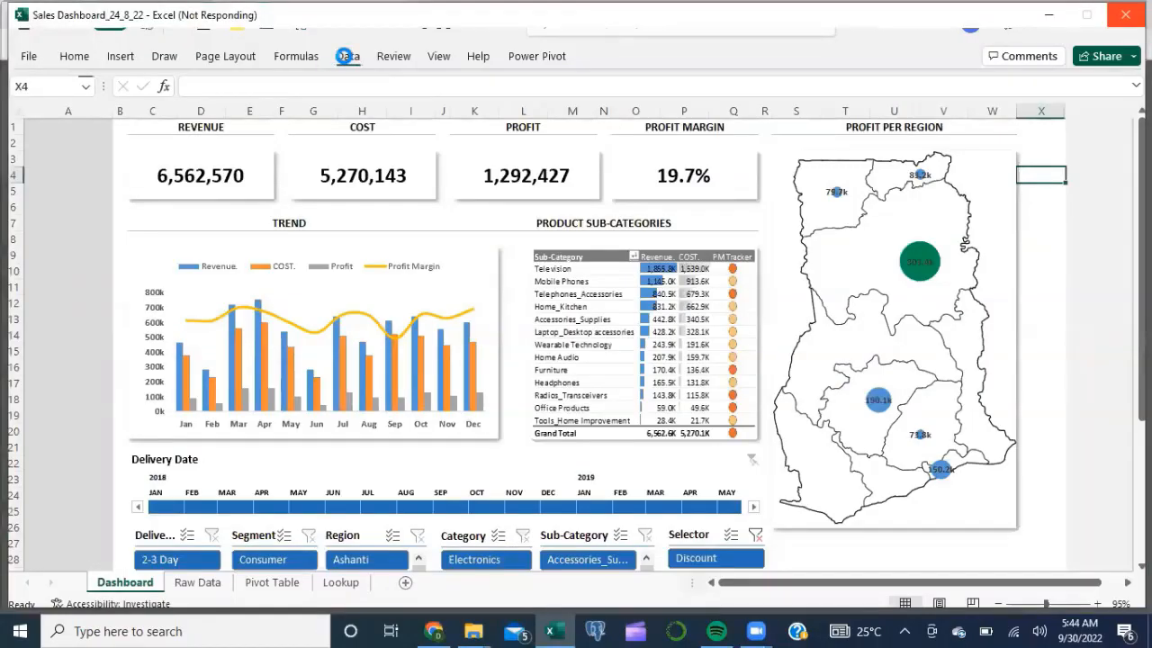
Step: Import data From Web using the pasted Google Sheet export URL
{"action": "left_click", "coordinate": [348, 56]}
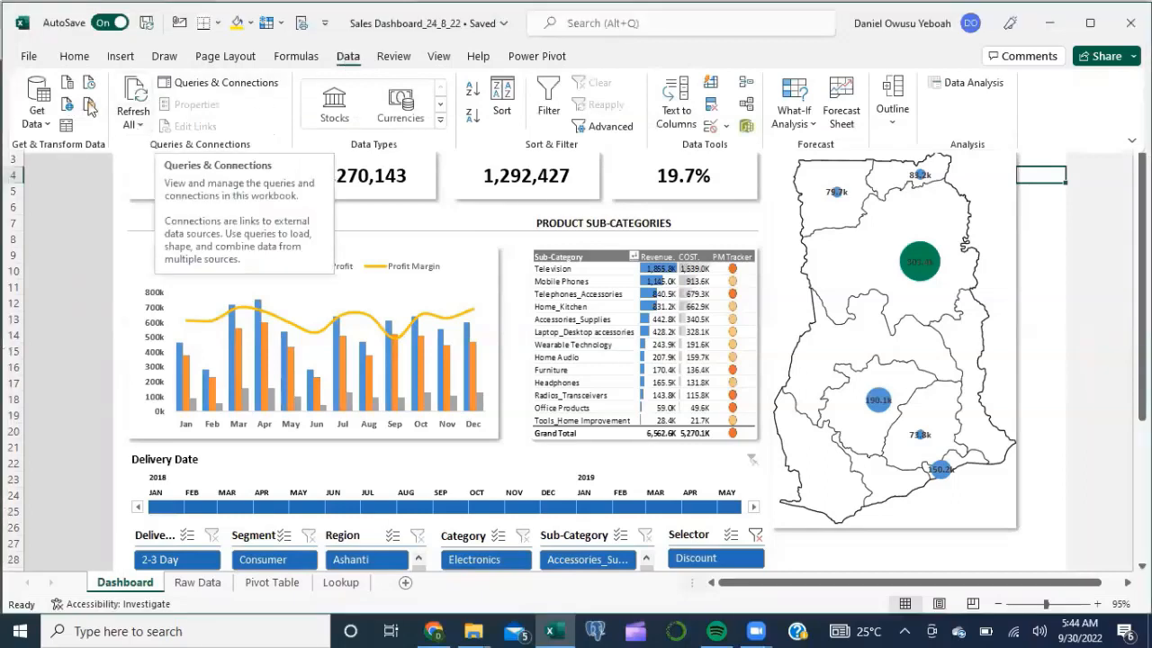
{"action": "left_click", "coordinate": [69, 108]}
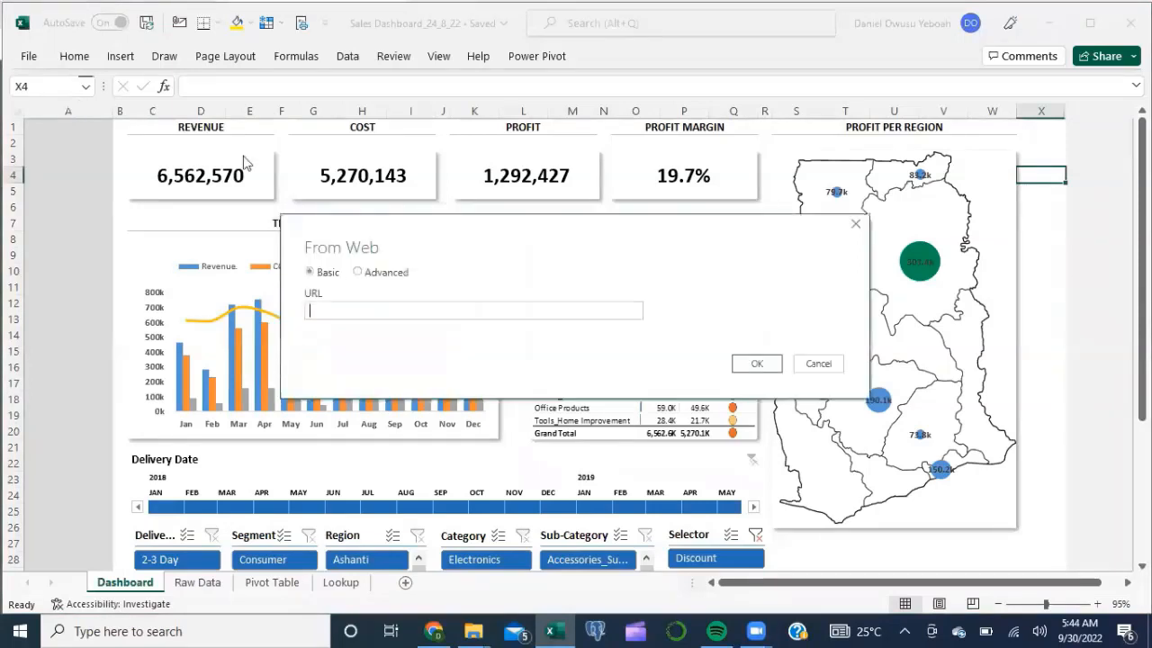
{"action": "left_click", "coordinate": [322, 312]}
{"action": "key", "text": "ctrl+v"}
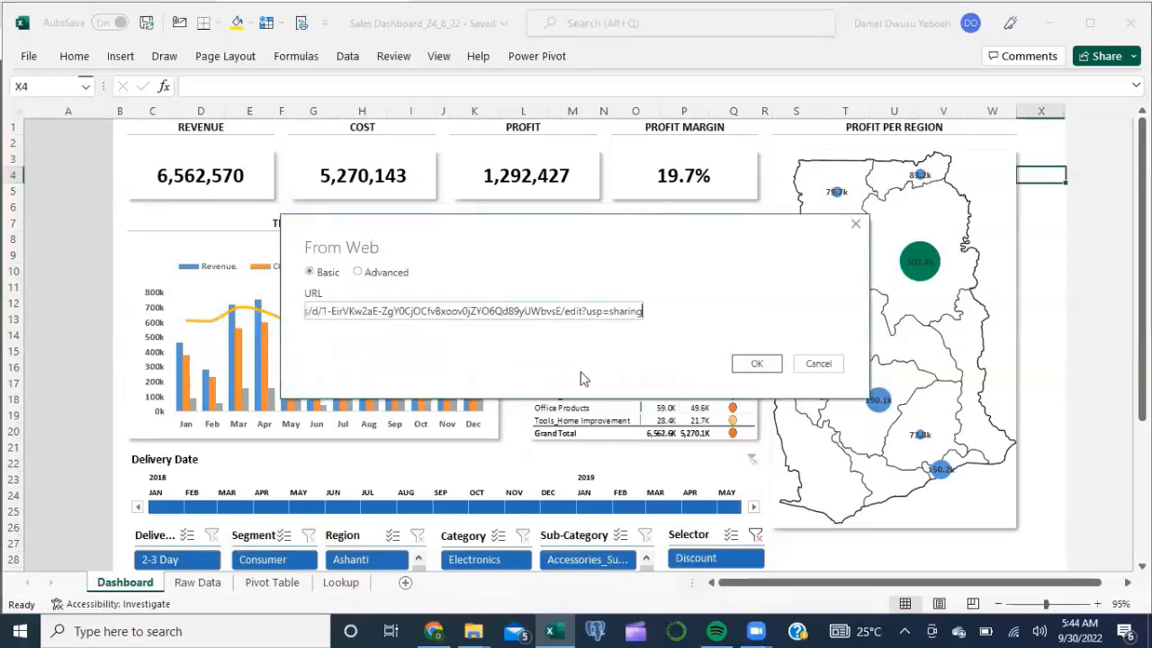
{"action": "left_click", "coordinate": [757, 365]}
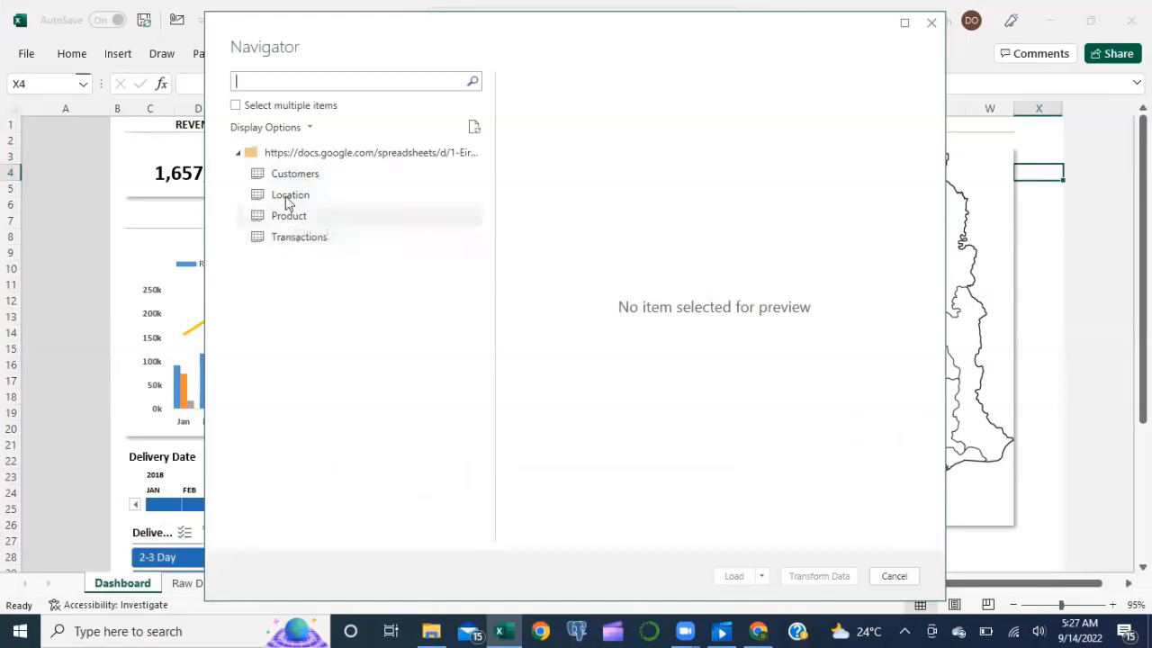
Step: In Navigator, enable multiple selection and tick Customers, Location, Product and Transactions
{"action": "left_click", "coordinate": [236, 106]}
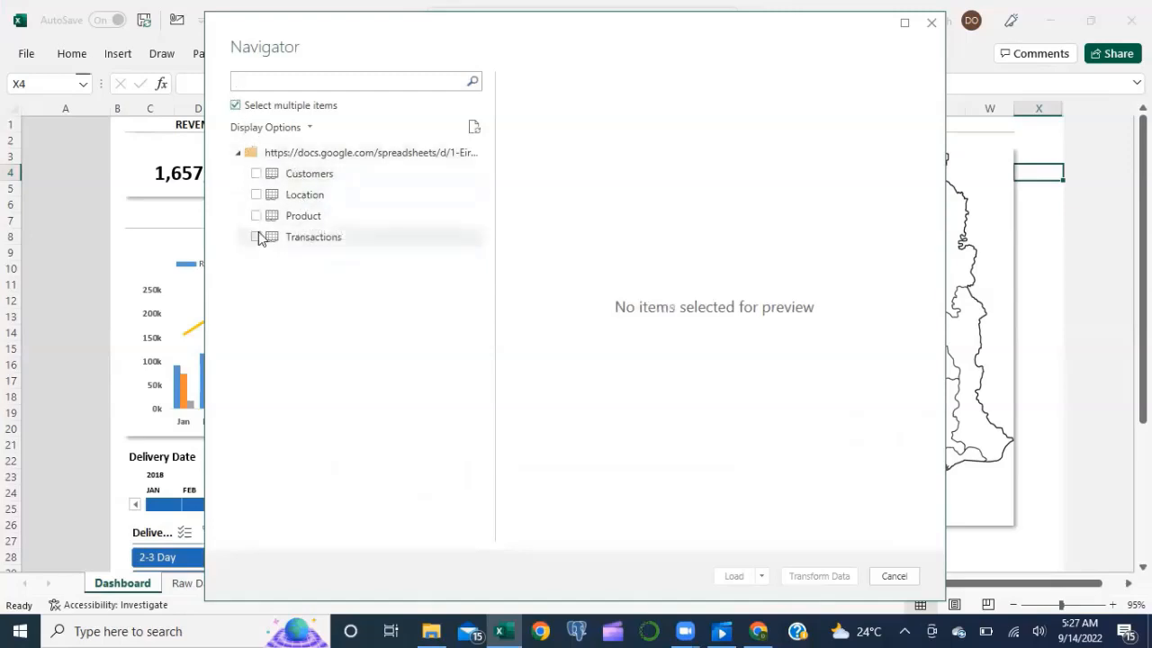
{"action": "left_click", "coordinate": [257, 174]}
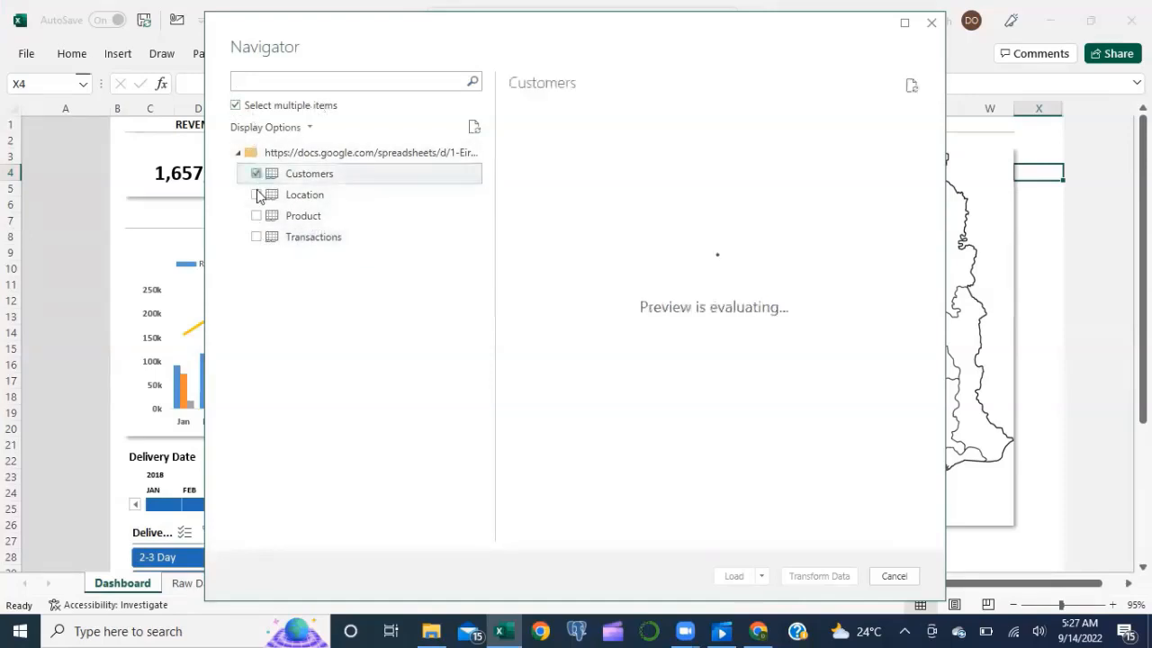
{"action": "left_click", "coordinate": [257, 194]}
{"action": "left_click", "coordinate": [257, 216]}
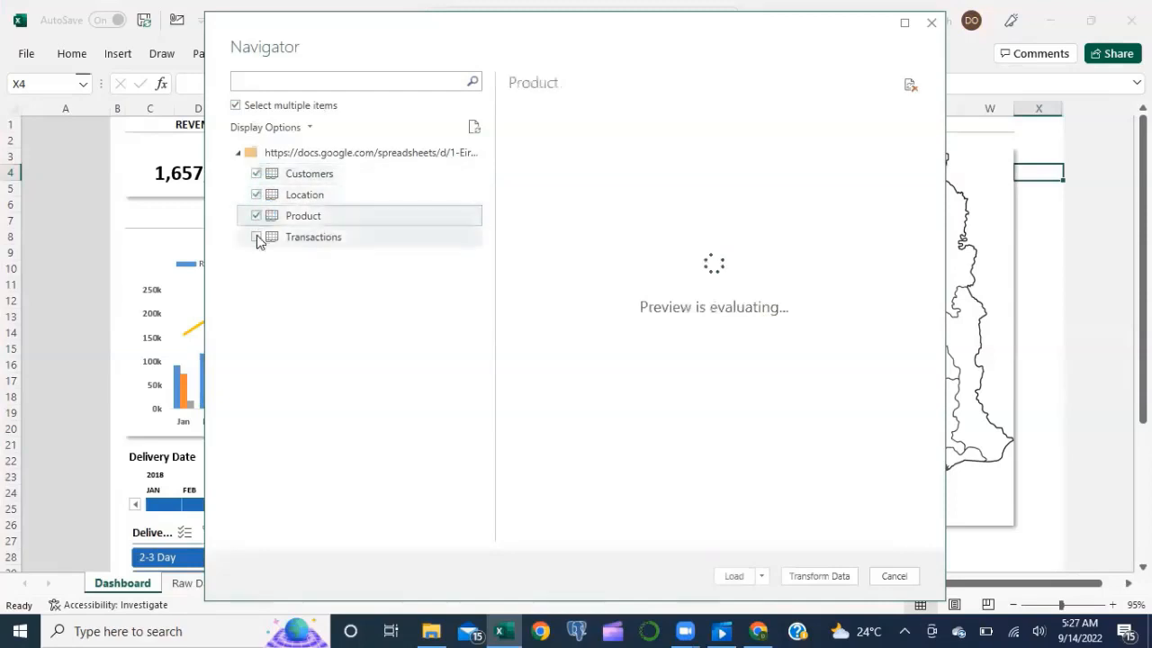
{"action": "left_click", "coordinate": [257, 237]}
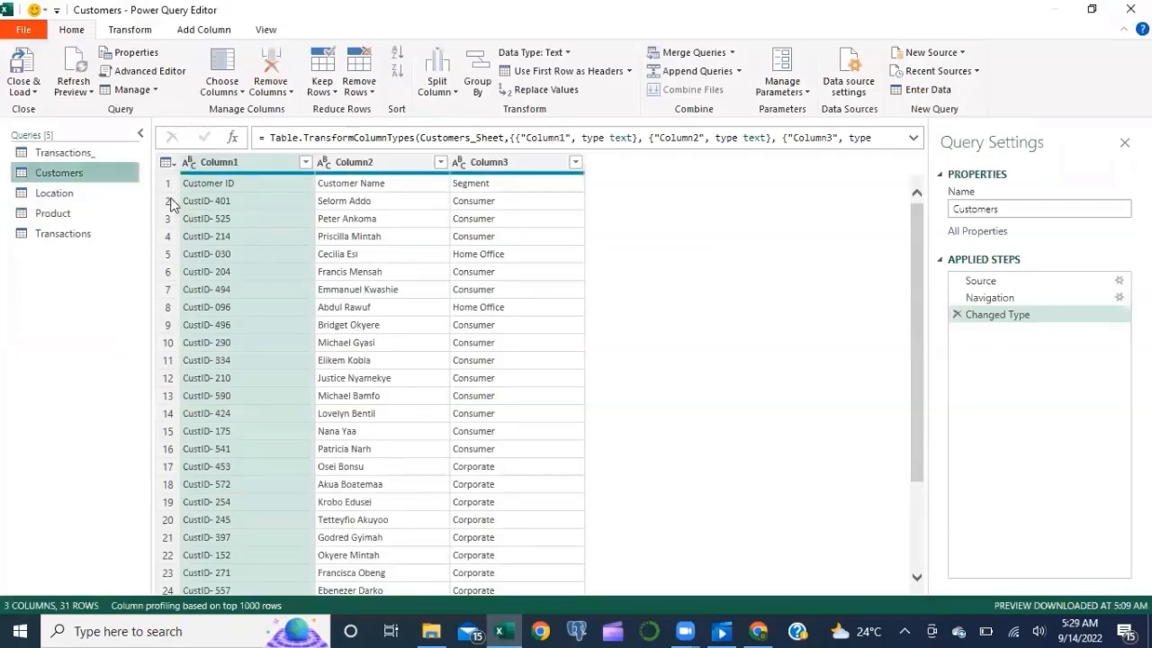
{"action": "left_click", "coordinate": [84, 192]}
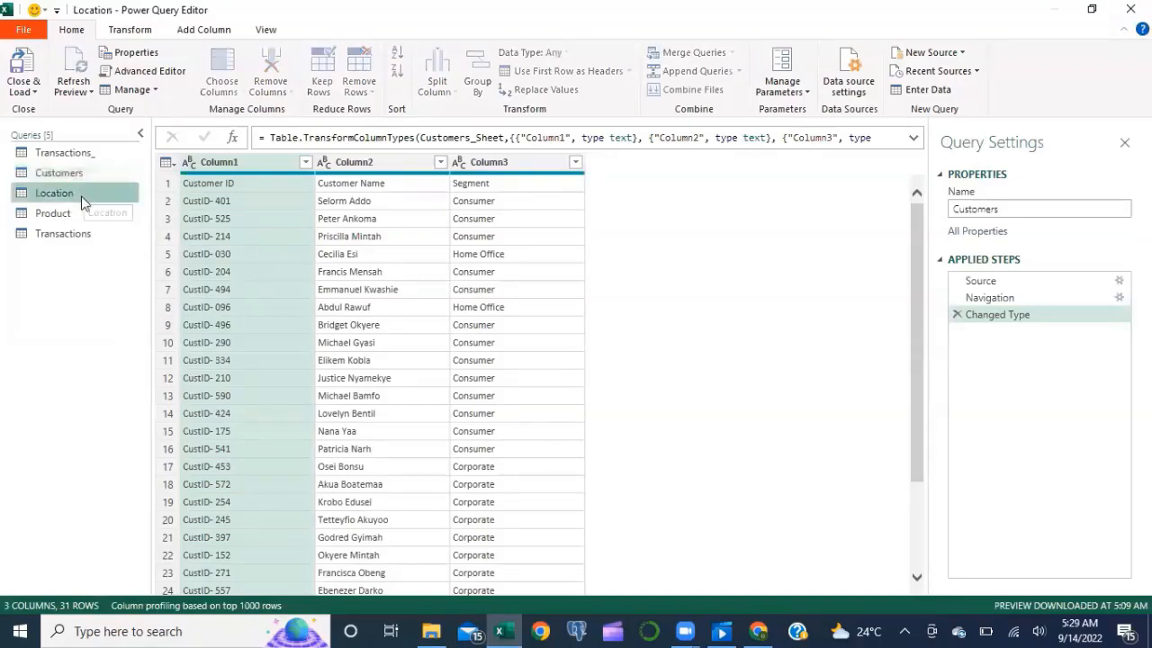
{"action": "left_click", "coordinate": [74, 217]}
{"action": "left_click", "coordinate": [69, 233]}
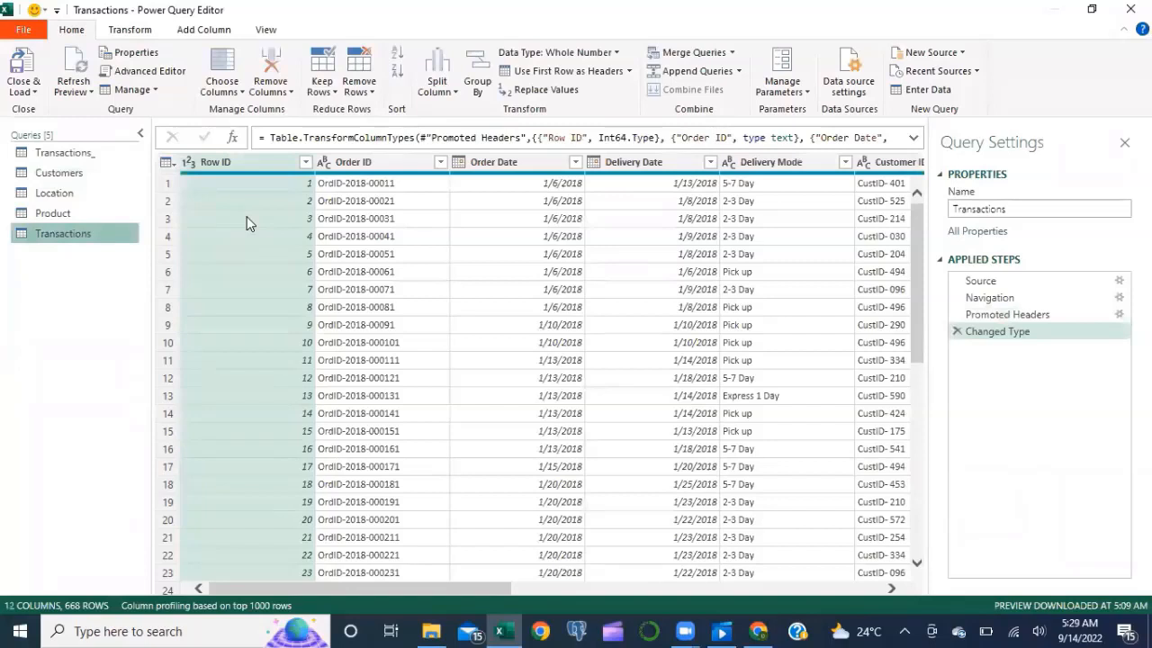
{"action": "left_click", "coordinate": [263, 274]}
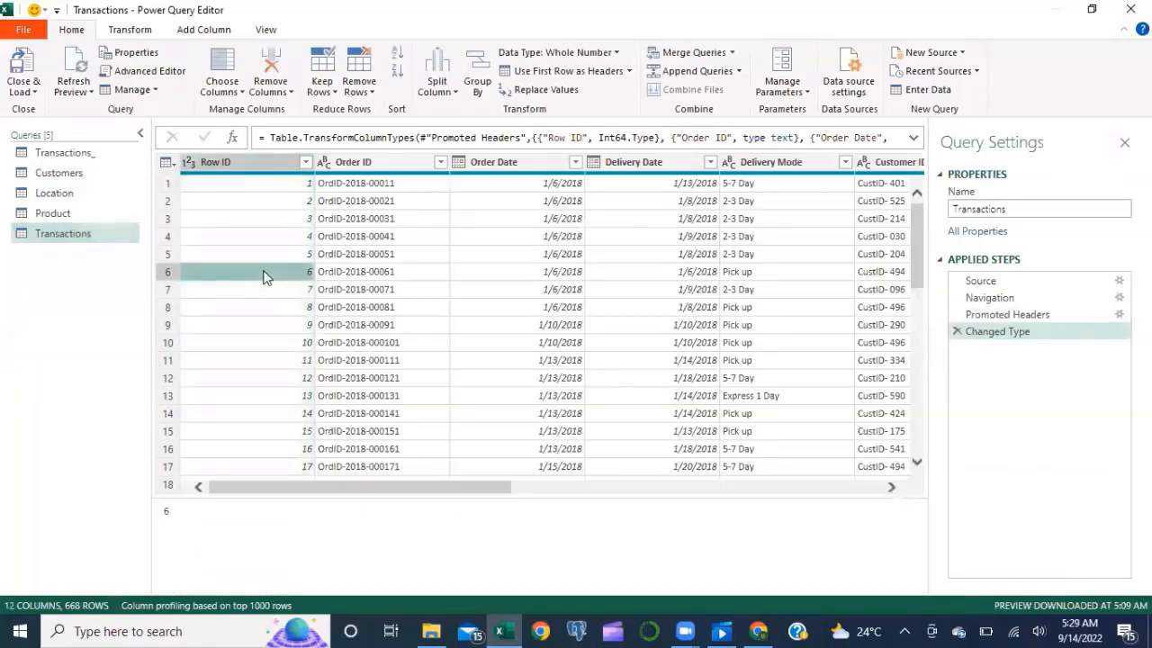
{"action": "scroll", "coordinate": [277, 357], "scroll_direction": "down", "scroll_amount": 20}
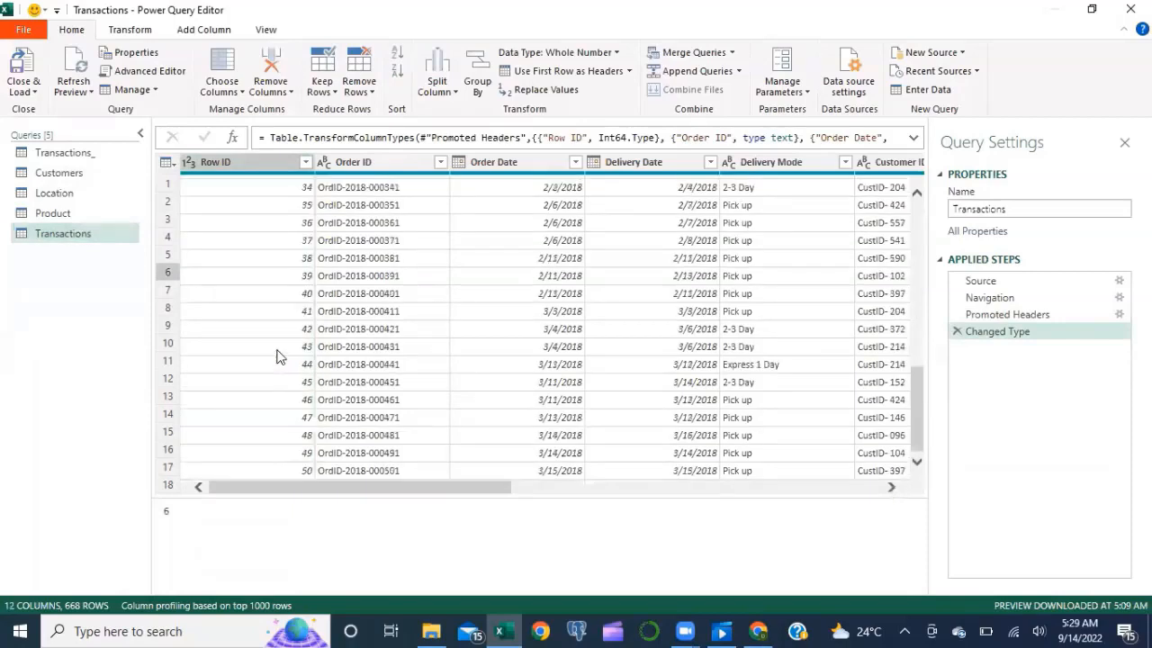
{"action": "scroll", "coordinate": [278, 357], "scroll_direction": "down", "scroll_amount": 20}
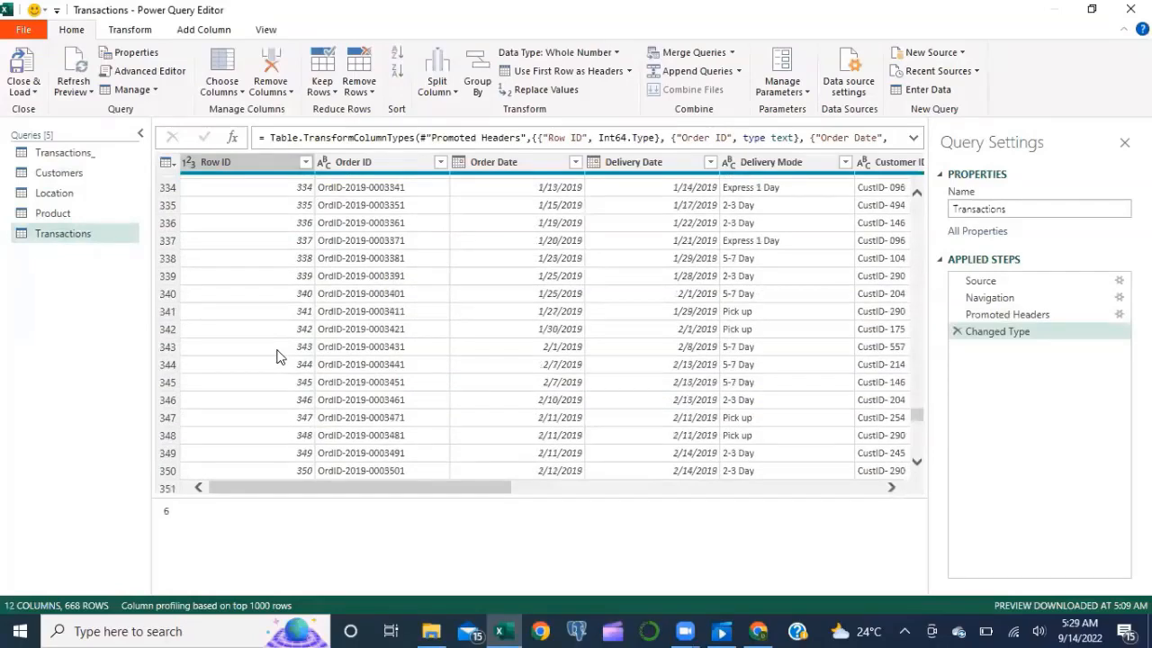
{"action": "left_click", "coordinate": [56, 155]}
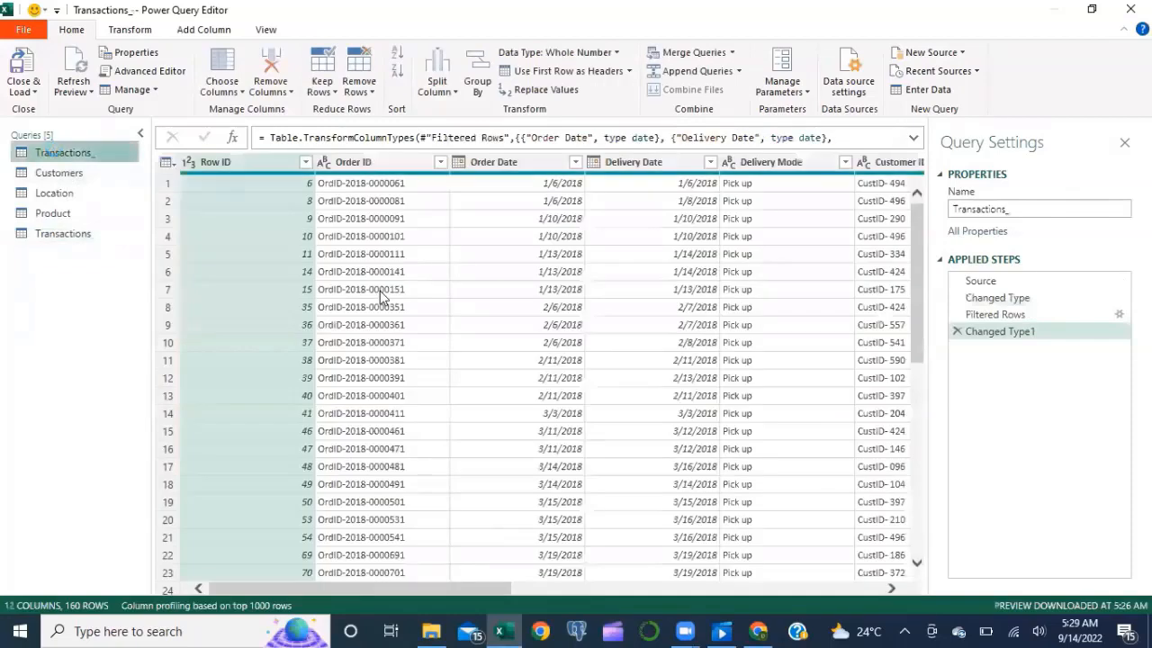
{"action": "scroll", "coordinate": [381, 298], "scroll_direction": "down", "scroll_amount": 20}
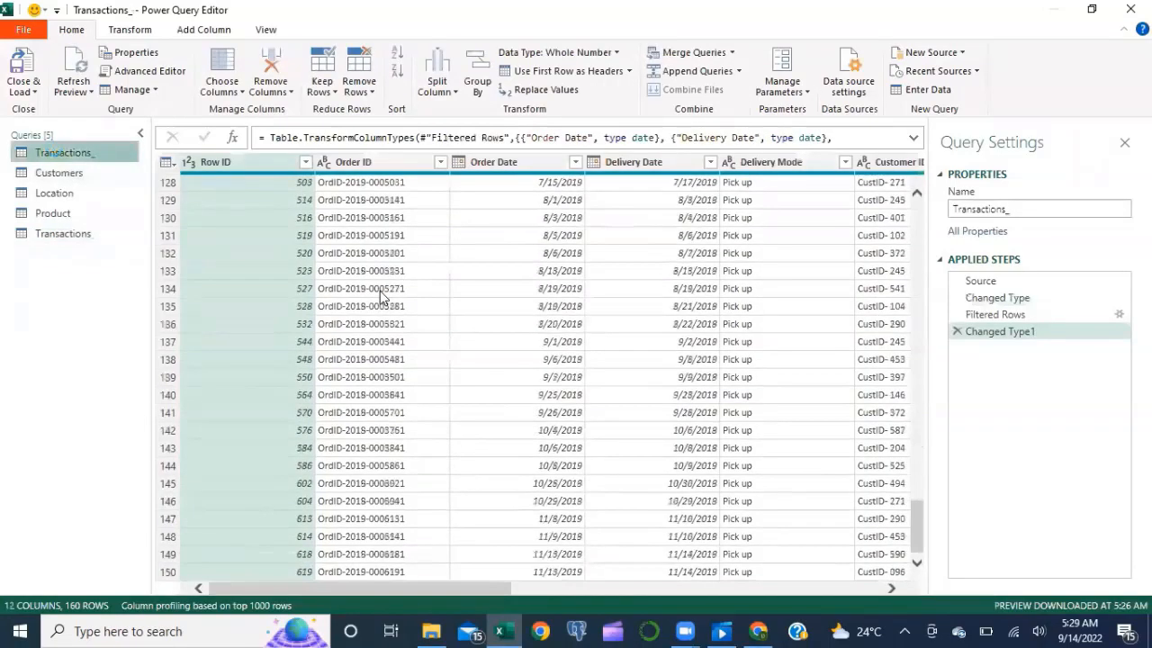
{"action": "scroll", "coordinate": [381, 297], "scroll_direction": "down", "scroll_amount": 5}
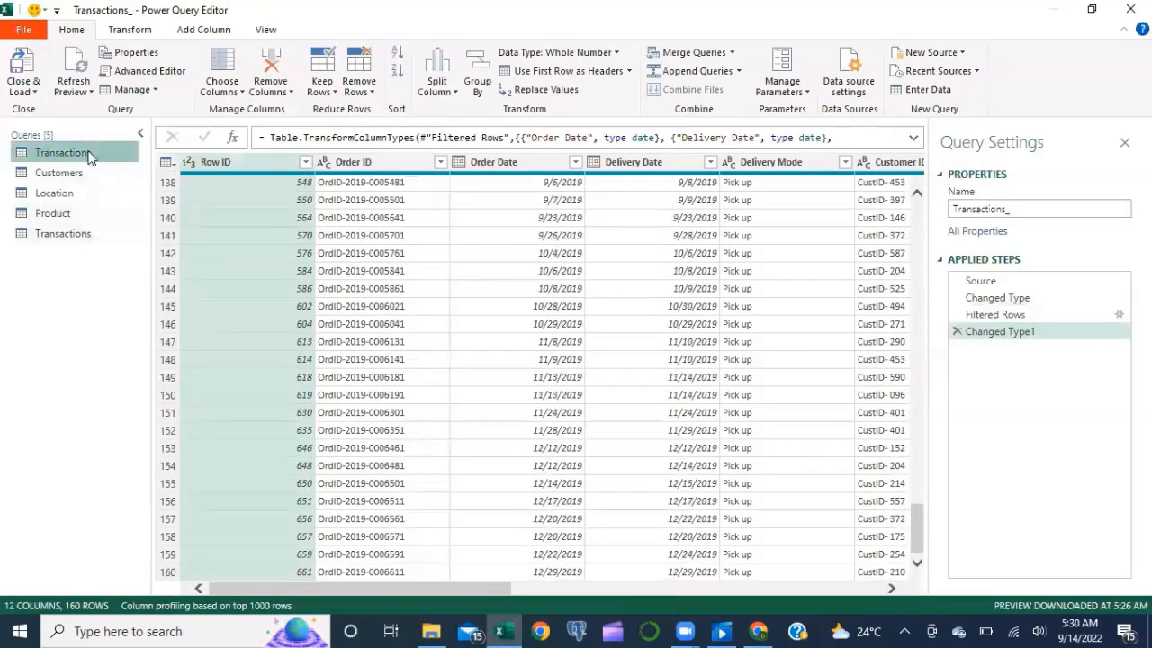
{"action": "left_click", "coordinate": [88, 236]}
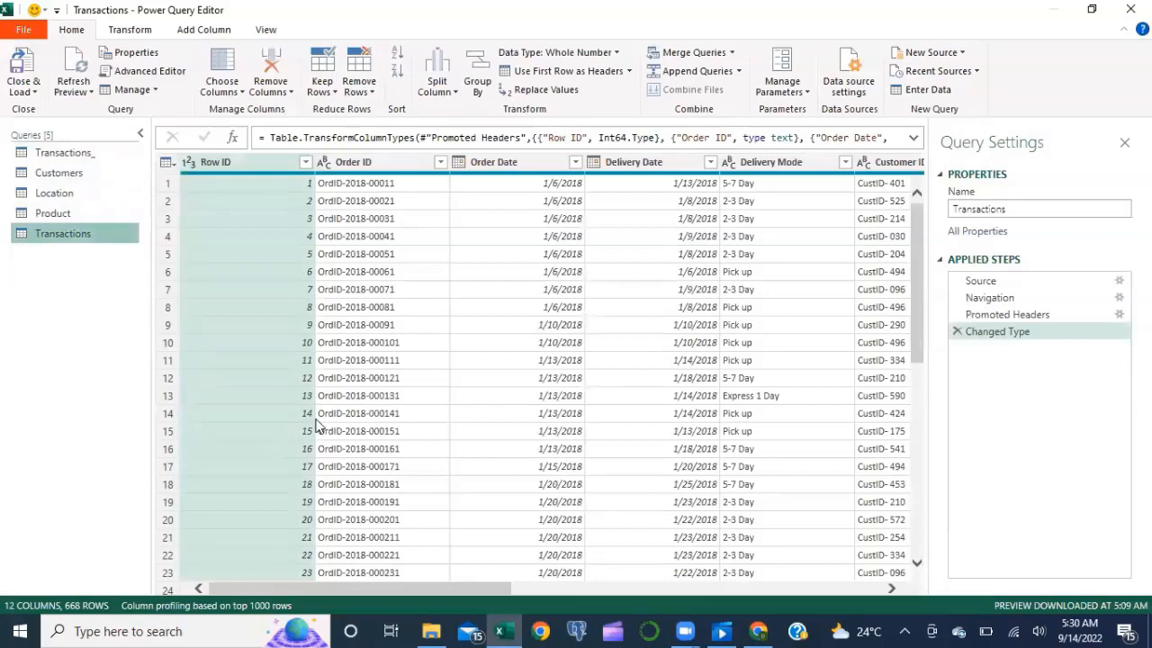
{"action": "scroll", "coordinate": [420, 388], "scroll_direction": "right", "scroll_amount": 5}
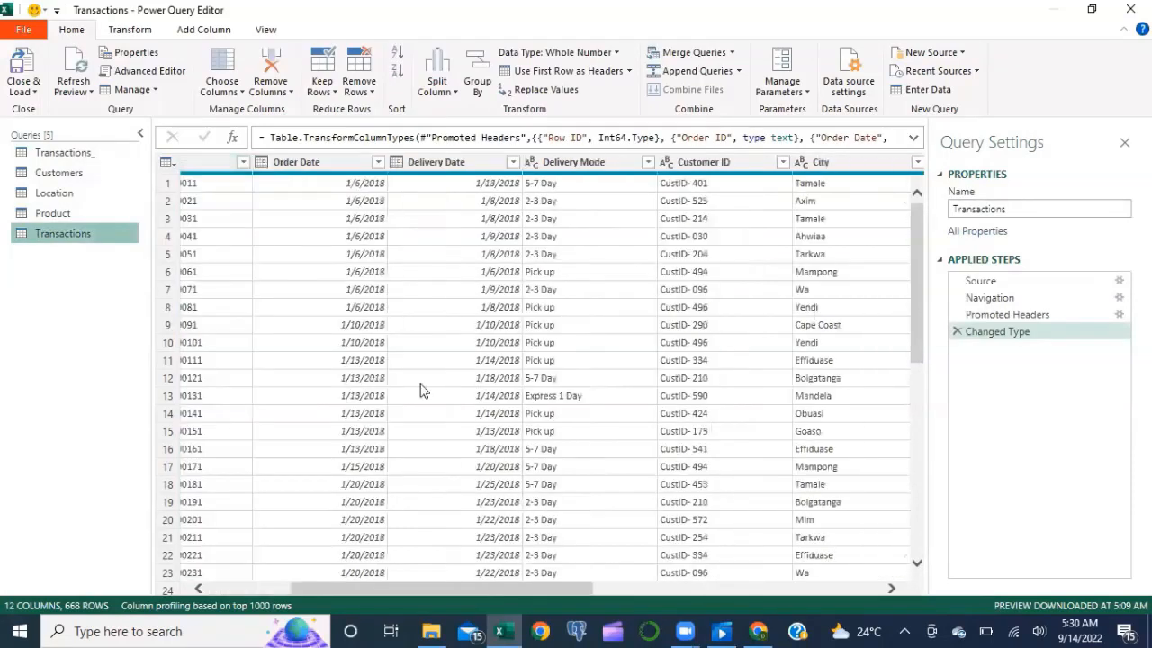
{"action": "scroll", "coordinate": [421, 389], "scroll_direction": "right", "scroll_amount": 5}
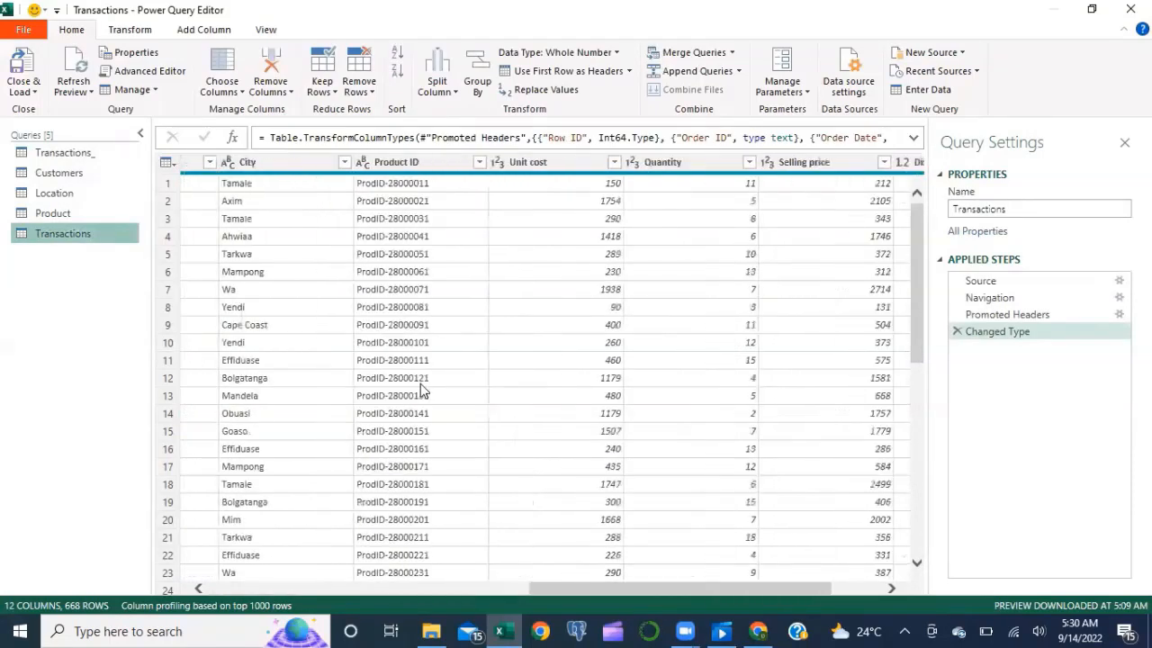
{"action": "scroll", "coordinate": [420, 389], "scroll_direction": "left", "scroll_amount": 10}
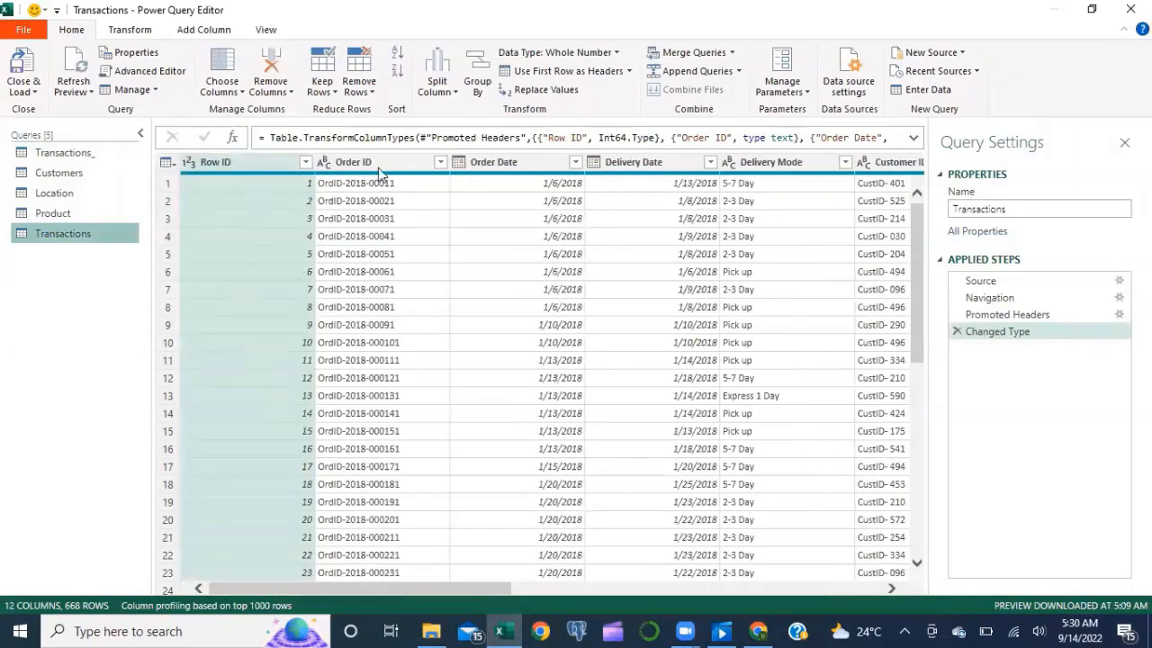
{"action": "scroll", "coordinate": [527, 327], "scroll_direction": "right", "scroll_amount": 2}
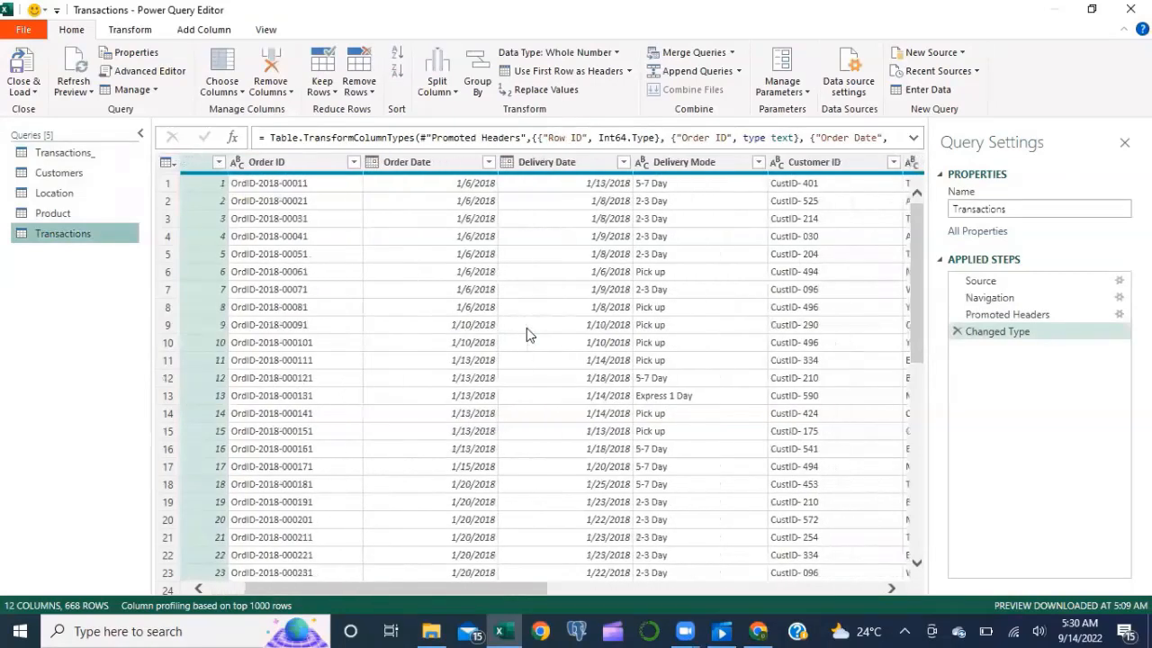
{"action": "scroll", "coordinate": [526, 328], "scroll_direction": "left", "scroll_amount": 2}
{"action": "scroll", "coordinate": [522, 356], "scroll_direction": "right", "scroll_amount": 3}
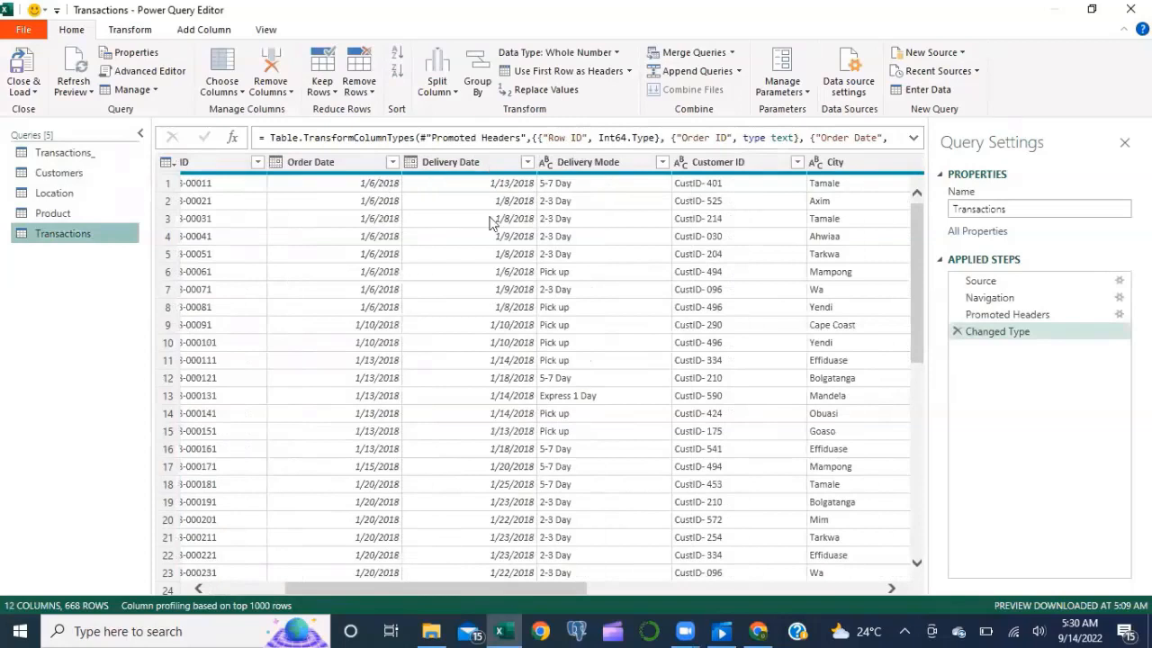
{"action": "scroll", "coordinate": [493, 304], "scroll_direction": "right", "scroll_amount": 1}
{"action": "scroll", "coordinate": [492, 304], "scroll_direction": "right", "scroll_amount": 1}
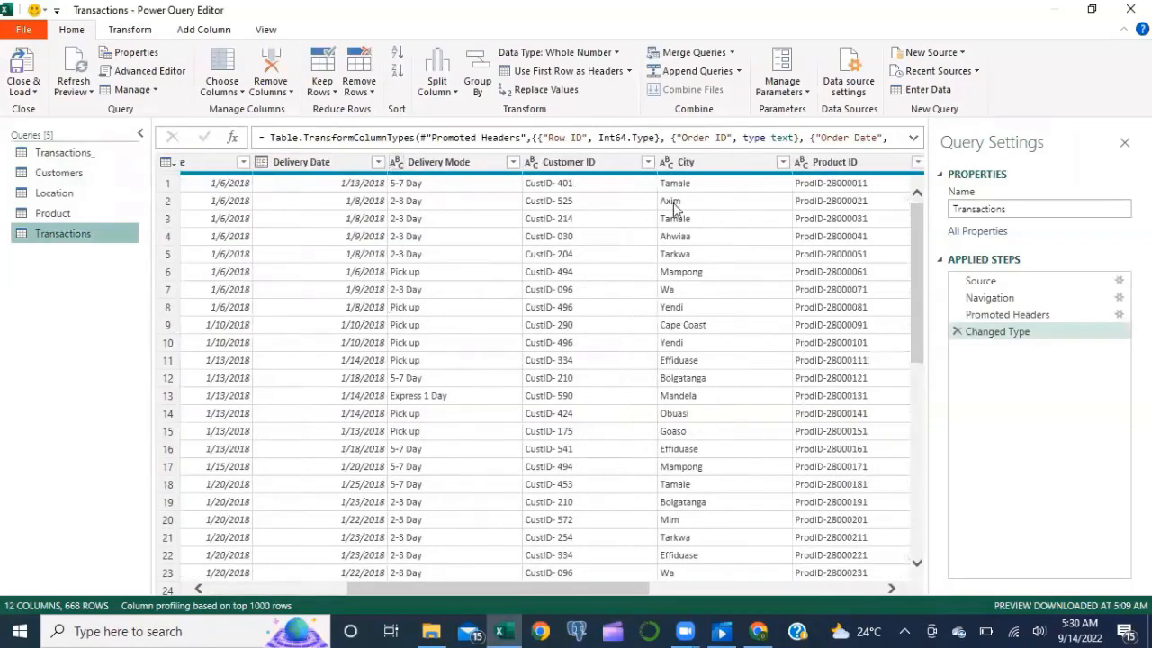
{"action": "scroll", "coordinate": [823, 289], "scroll_direction": "right", "scroll_amount": 5}
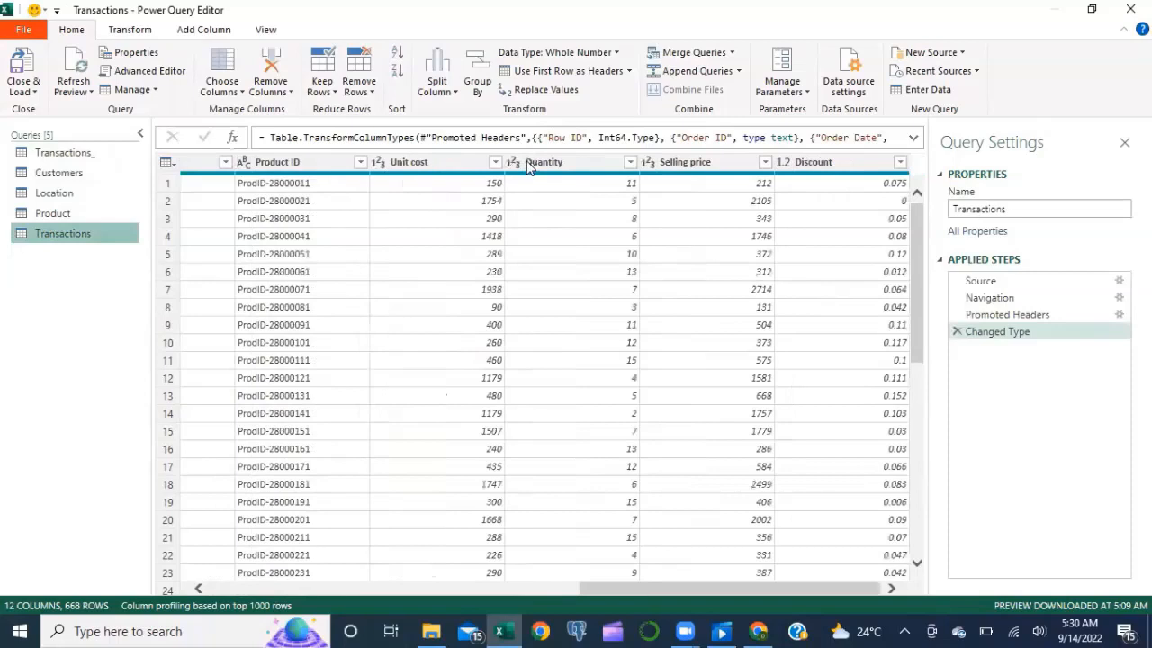
{"action": "left_click", "coordinate": [790, 167]}
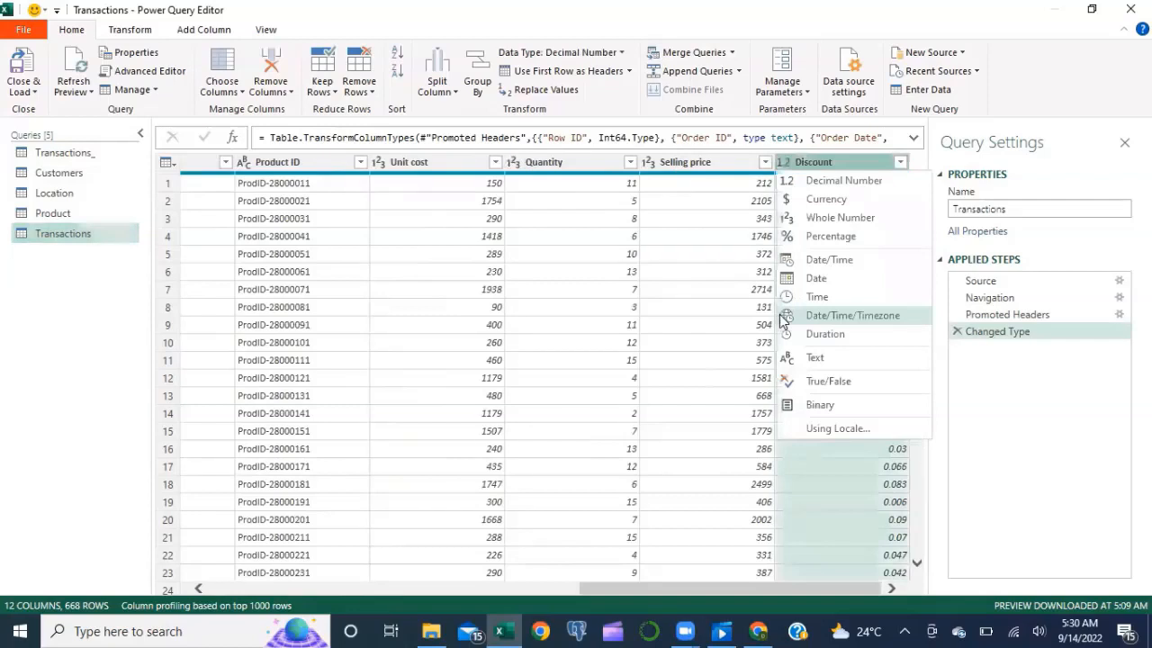
Step: Change the Transactions Discount column type to Percentage as a new Changed Type1 step
{"action": "left_click", "coordinate": [802, 234]}
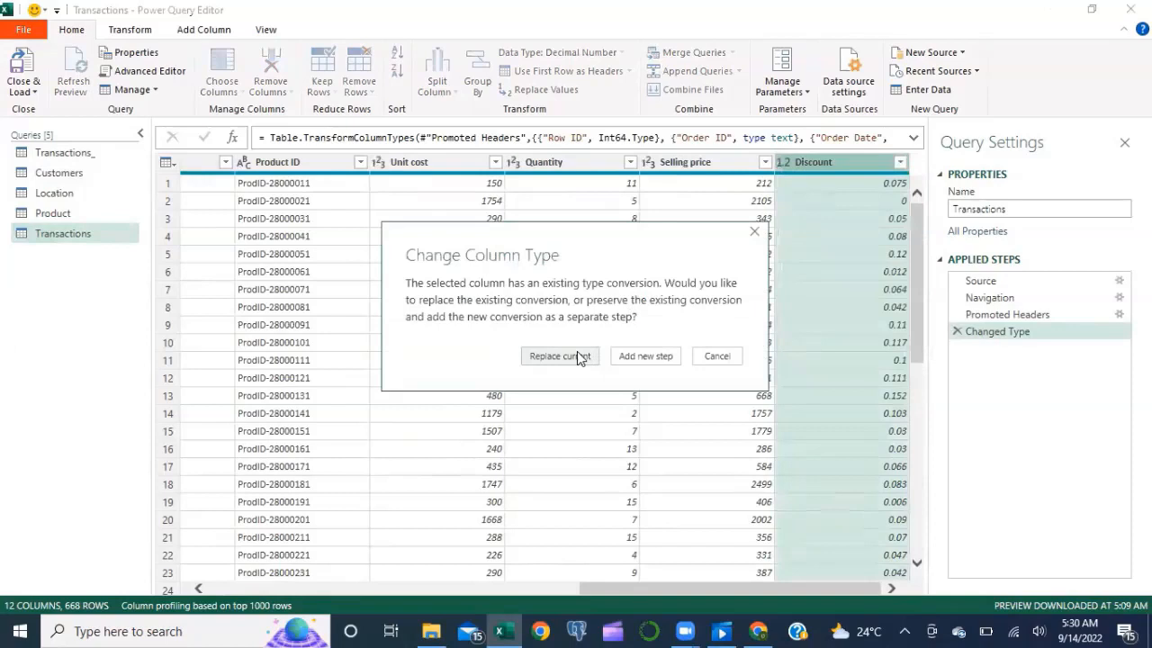
{"action": "left_click", "coordinate": [632, 359]}
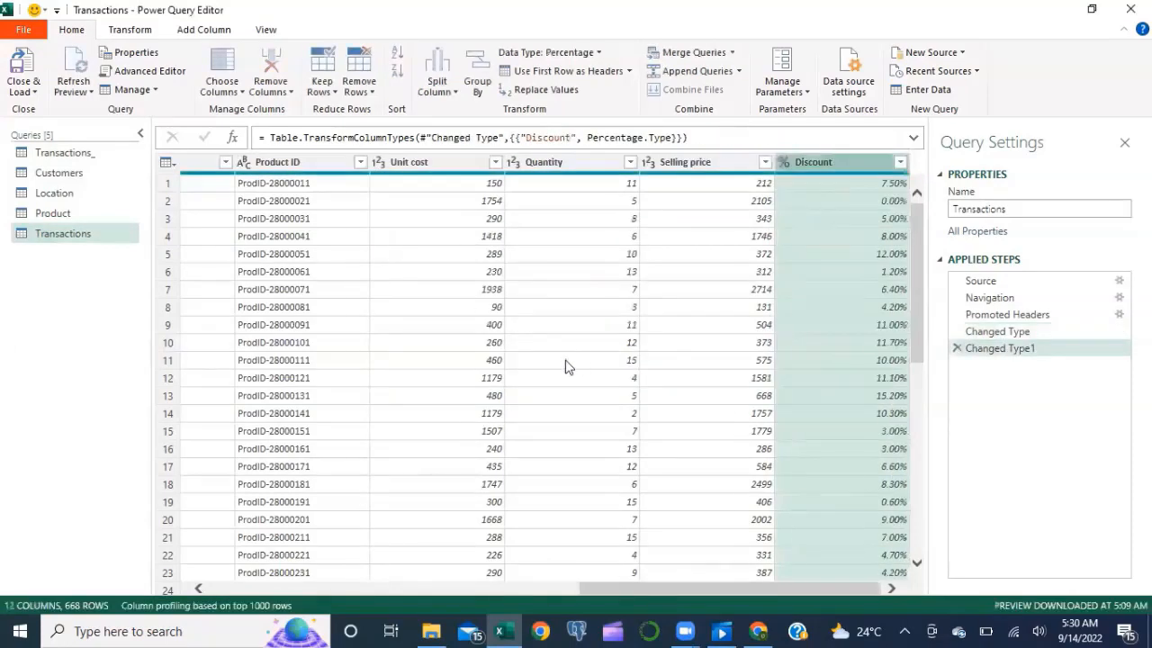
{"action": "scroll", "coordinate": [567, 366], "scroll_direction": "left", "scroll_amount": 10}
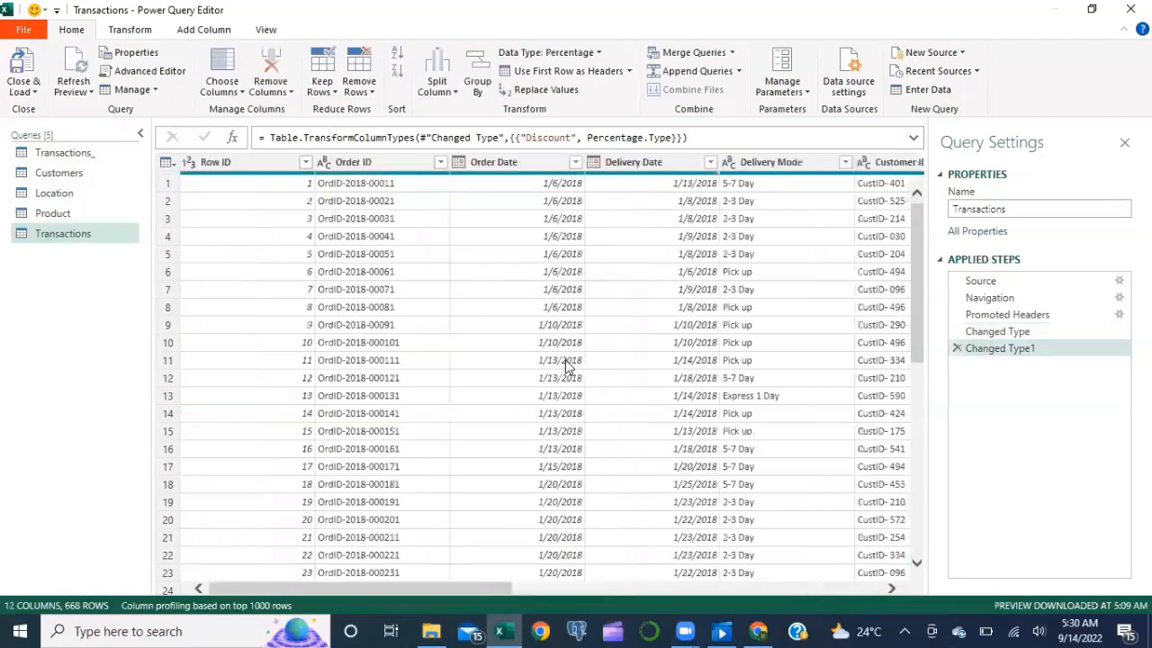
Step: Append the Transactions query onto Transactions_, giving 824 rows across 12 columns
{"action": "left_click", "coordinate": [69, 160]}
{"action": "scroll", "coordinate": [516, 391], "scroll_direction": "right", "scroll_amount": 5}
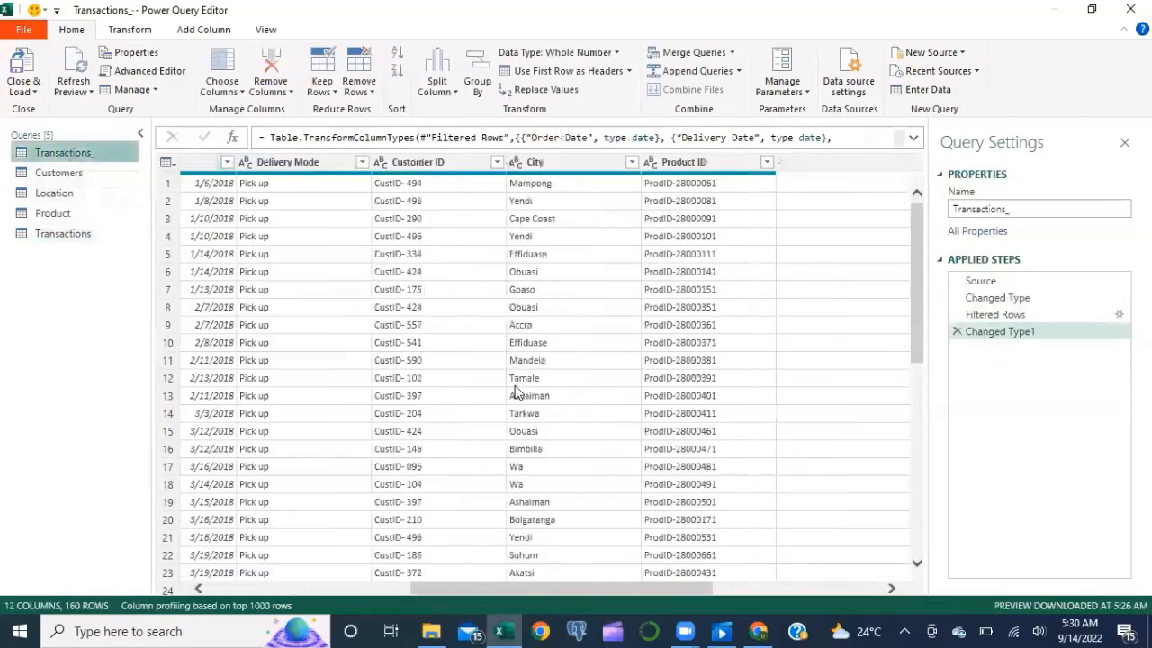
{"action": "scroll", "coordinate": [516, 392], "scroll_direction": "right", "scroll_amount": 5}
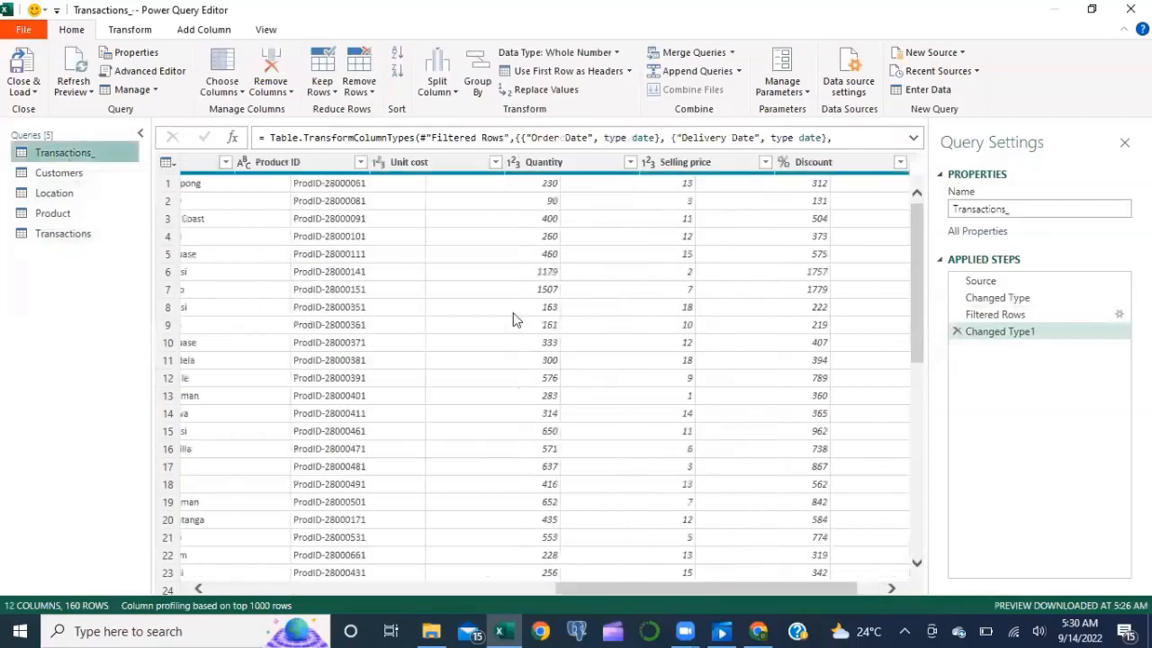
{"action": "scroll", "coordinate": [513, 312], "scroll_direction": "left", "scroll_amount": 10}
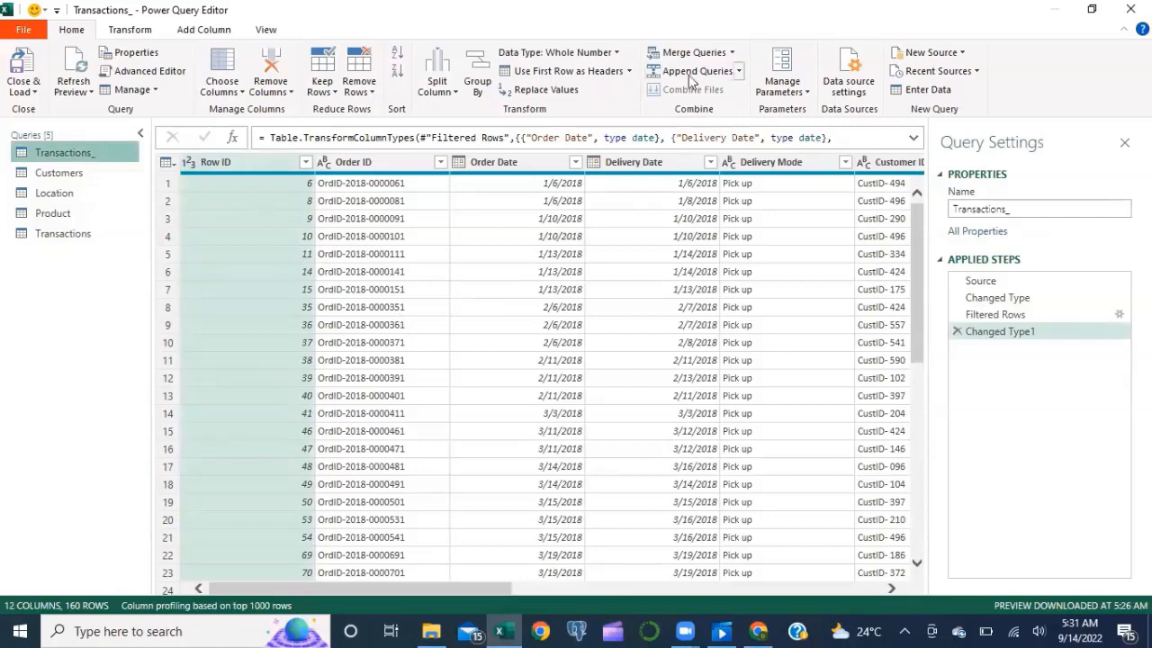
{"action": "left_click", "coordinate": [738, 72]}
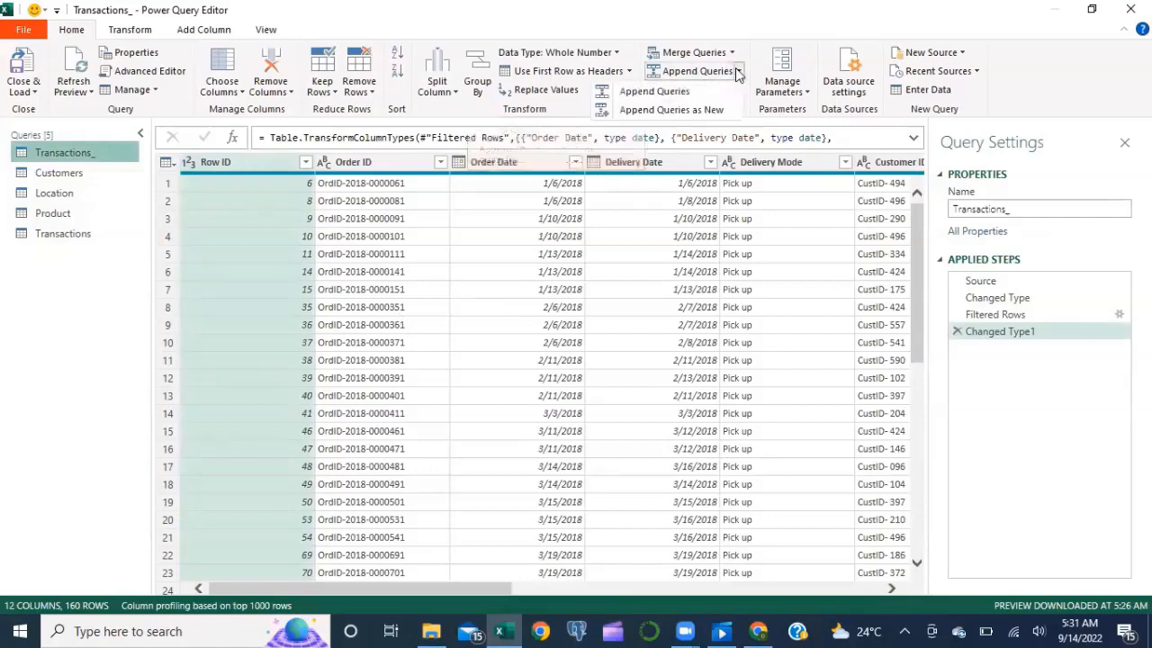
{"action": "left_click", "coordinate": [670, 93]}
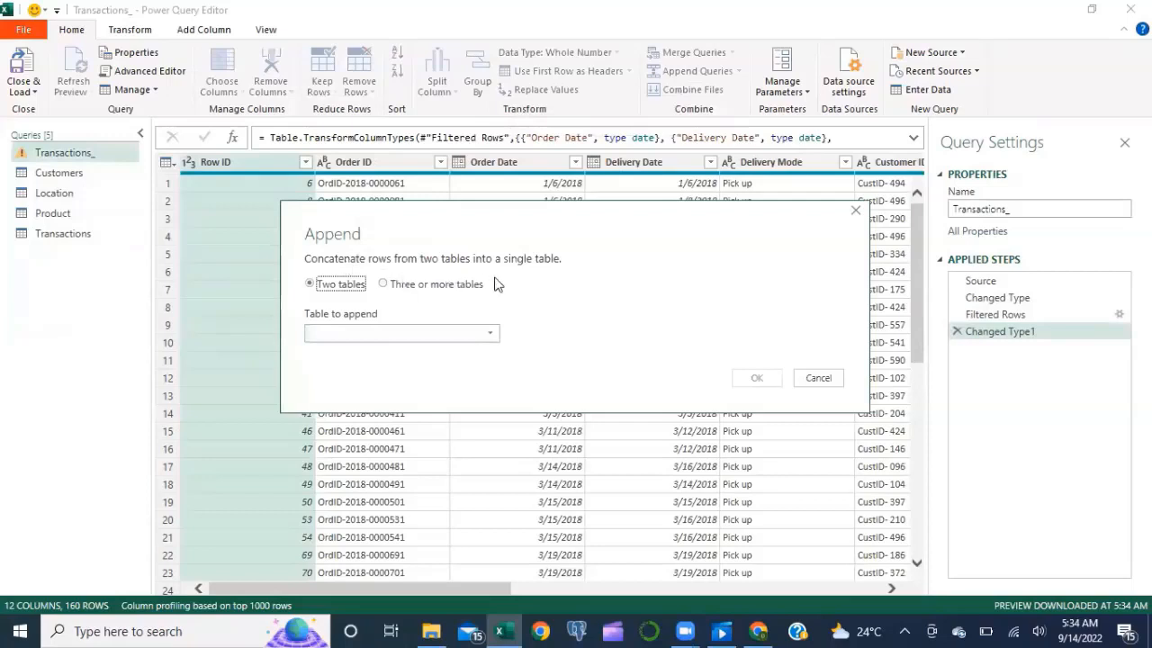
{"action": "left_click", "coordinate": [457, 341]}
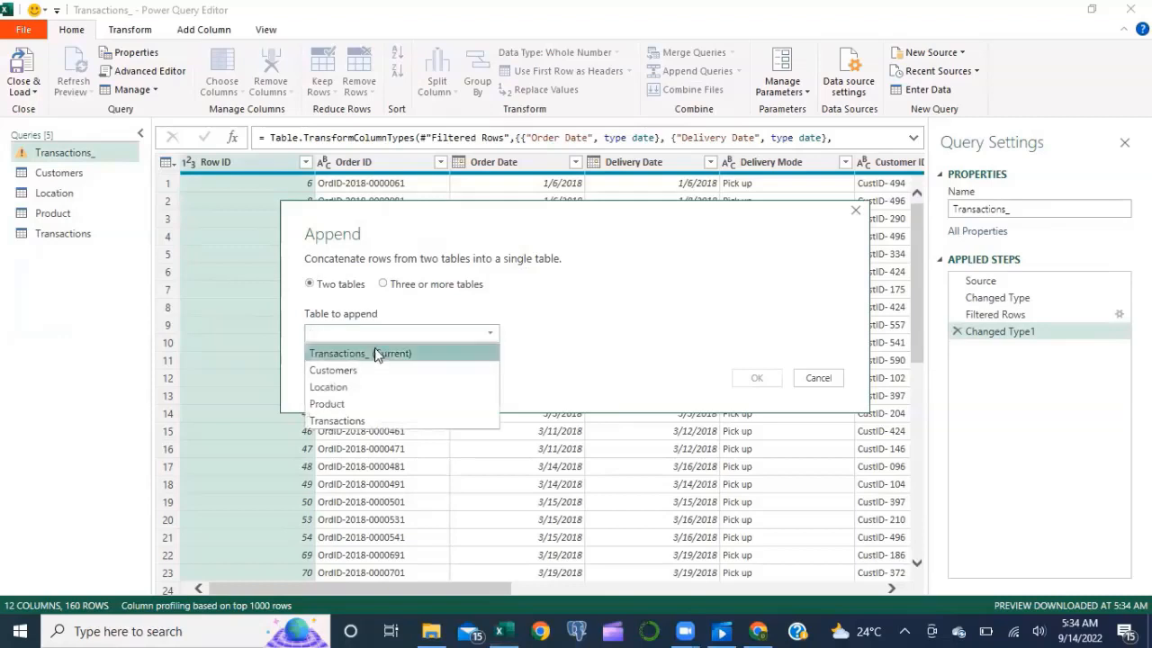
{"action": "left_click", "coordinate": [331, 422]}
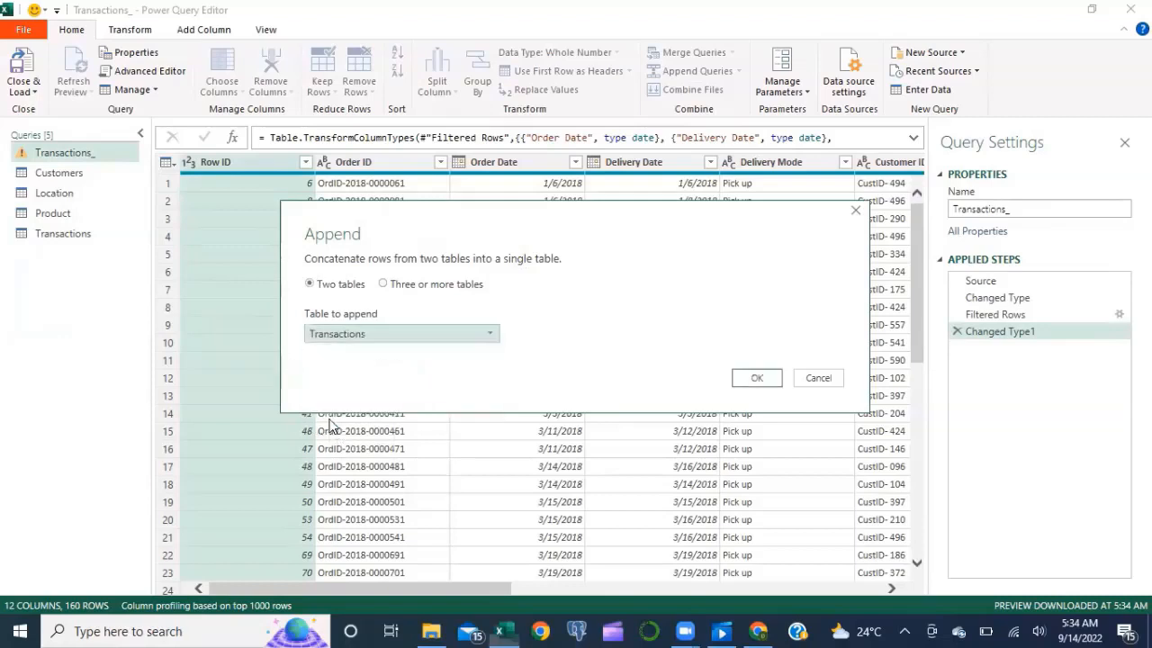
{"action": "left_click", "coordinate": [752, 377]}
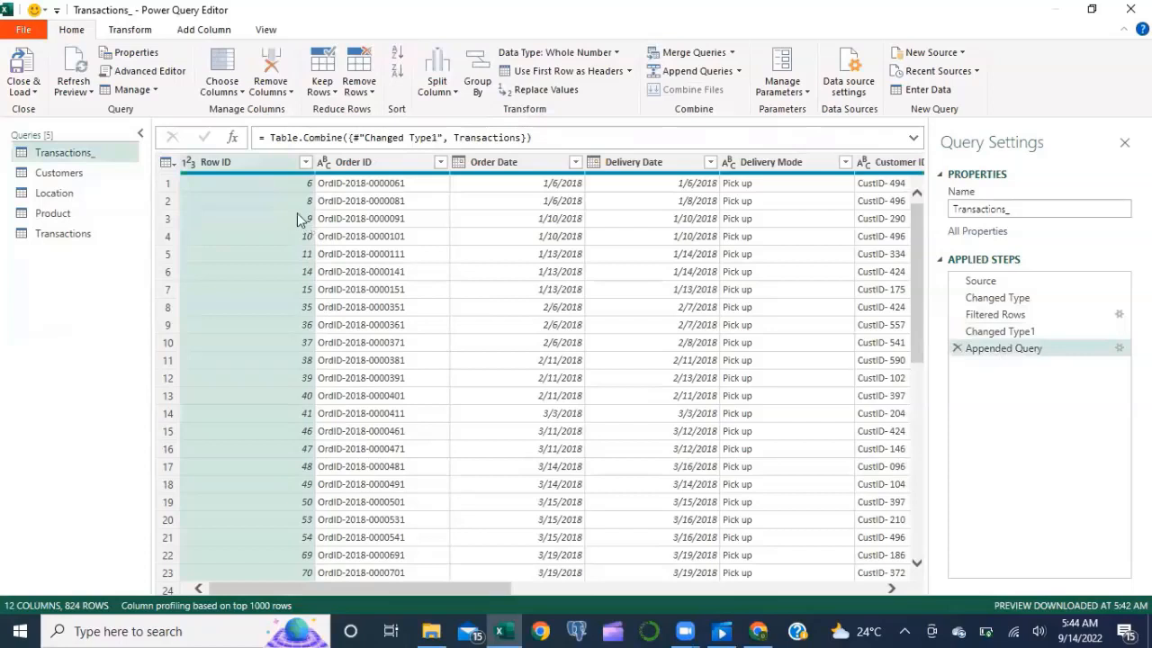
Step: Remove duplicate Row IDs from Transactions_, leaving 664 rows, then Close & Load
{"action": "right_click", "coordinate": [253, 161]}
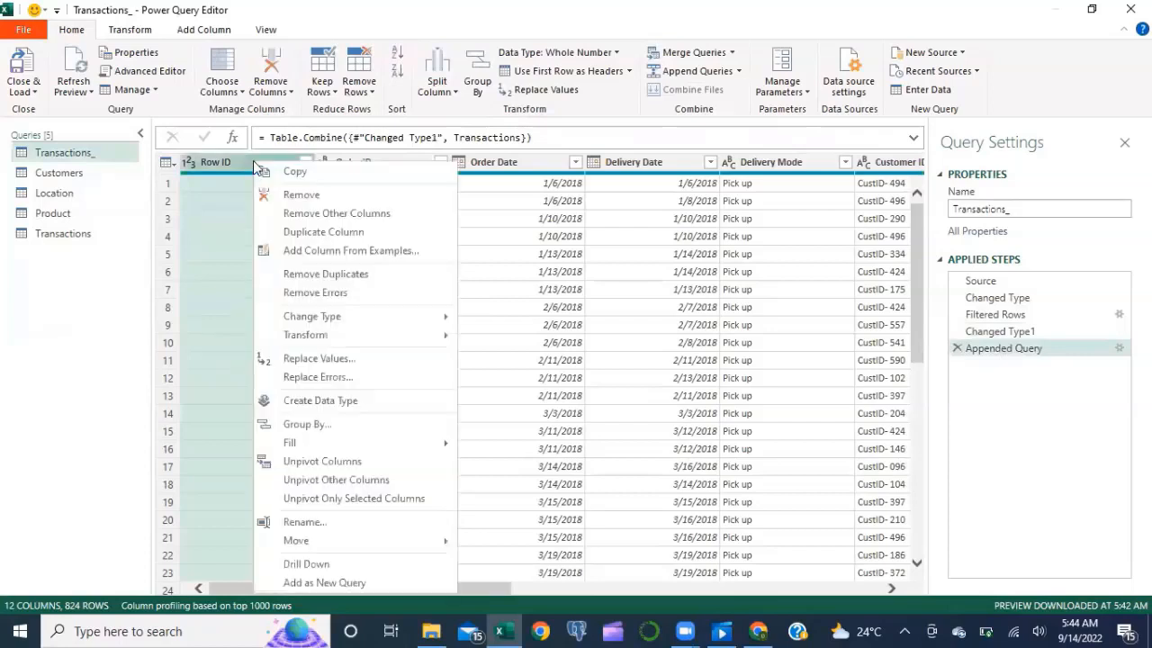
{"action": "left_click", "coordinate": [313, 274]}
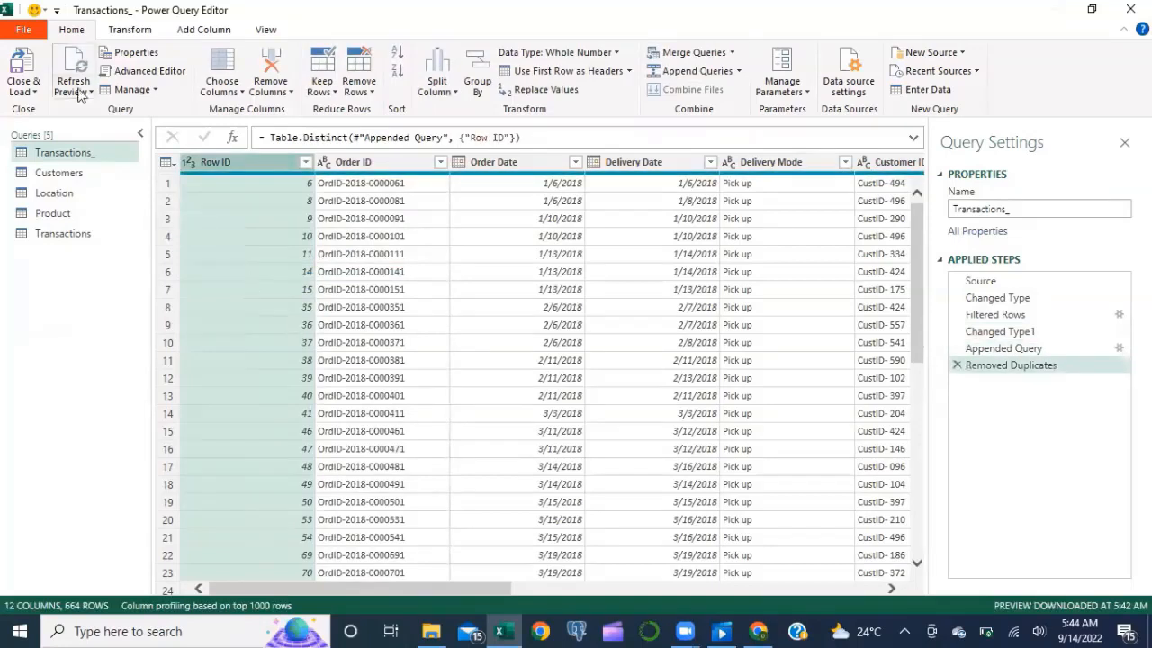
{"action": "left_click", "coordinate": [24, 72]}
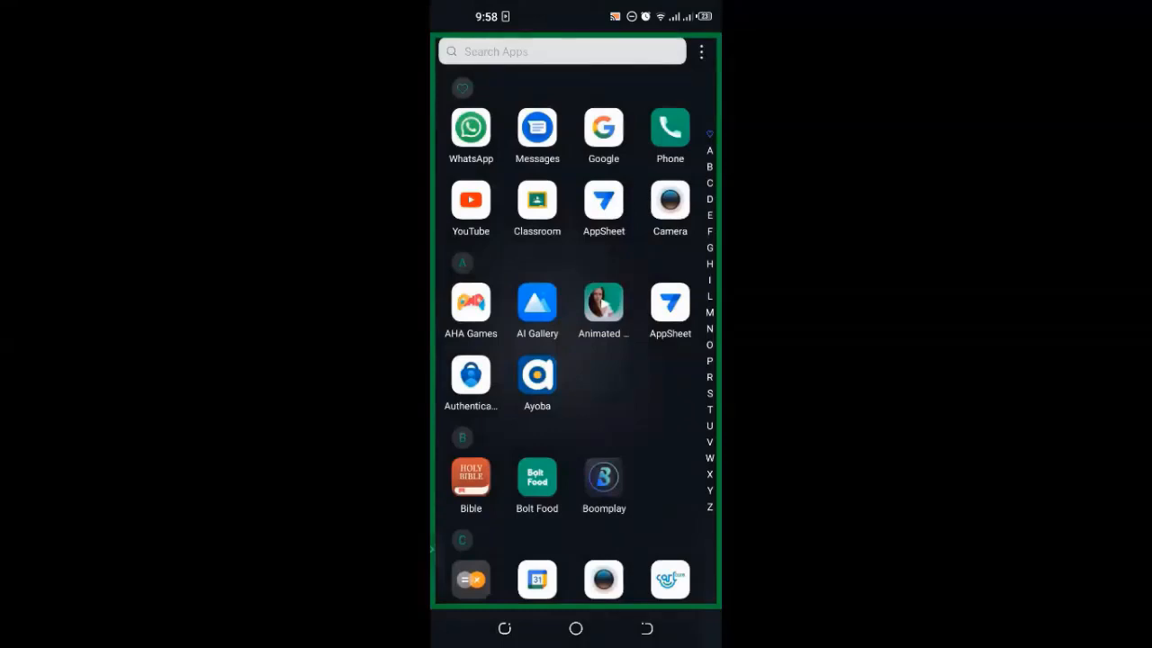
Step: Start a new AppSheet transaction with Express 1 day delivery and choose its customer
{"action": "left_click", "coordinate": [670, 304]}
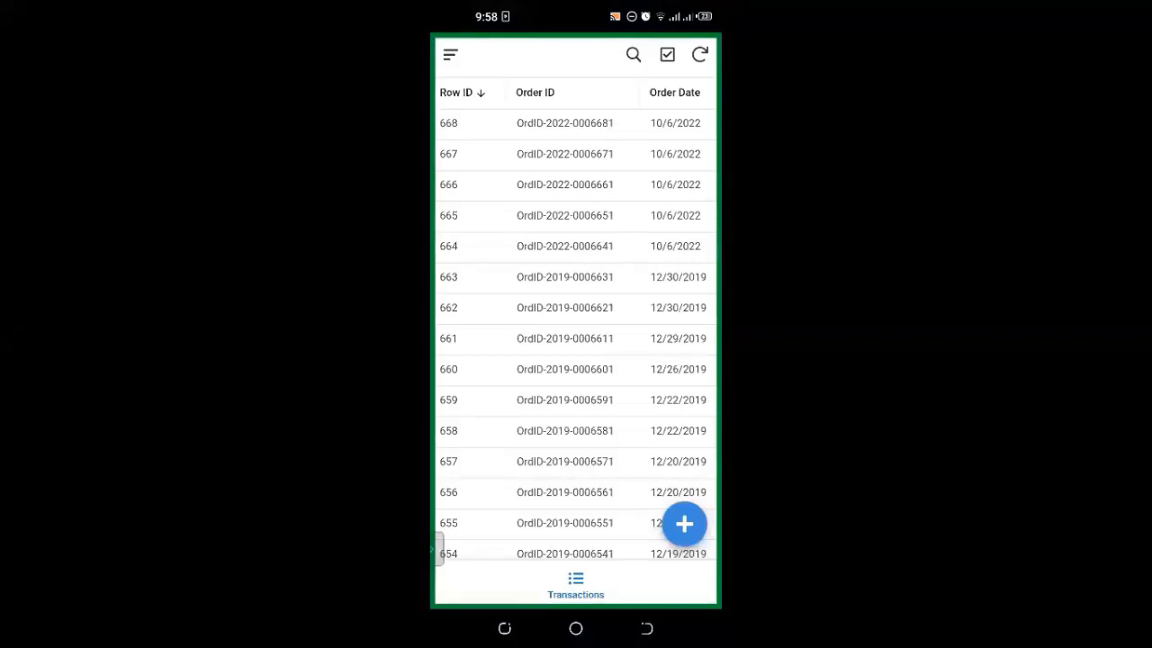
{"action": "left_click", "coordinate": [684, 524]}
{"action": "scroll", "coordinate": [576, 319], "scroll_direction": "down", "scroll_amount": 1}
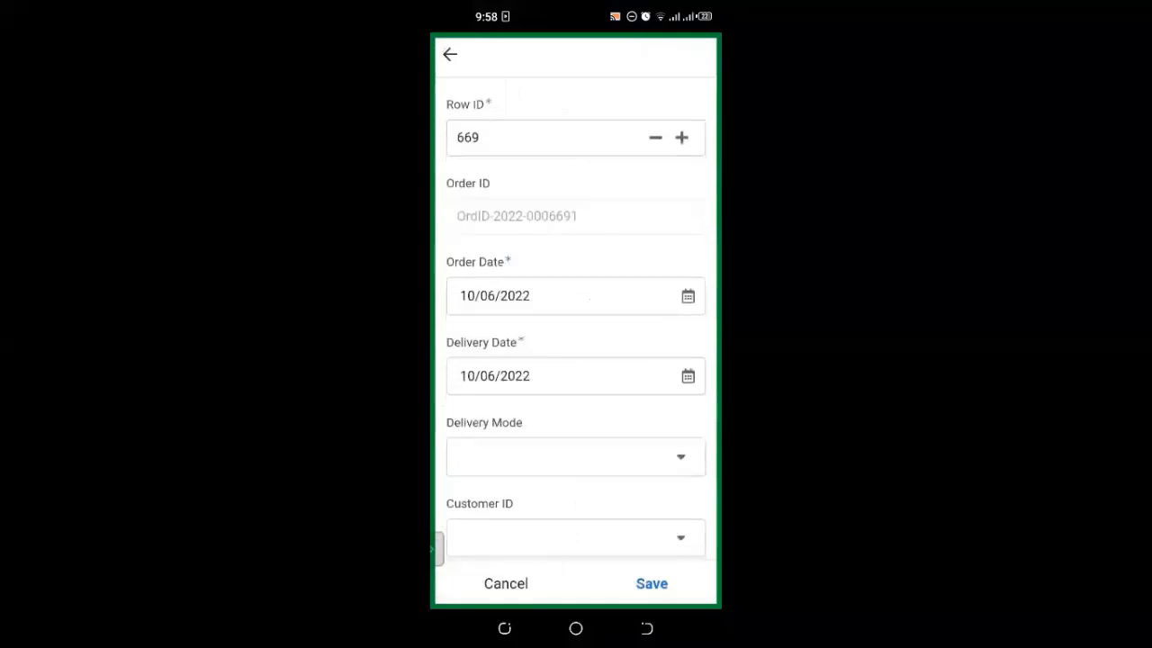
{"action": "scroll", "coordinate": [576, 318], "scroll_direction": "down", "scroll_amount": 3}
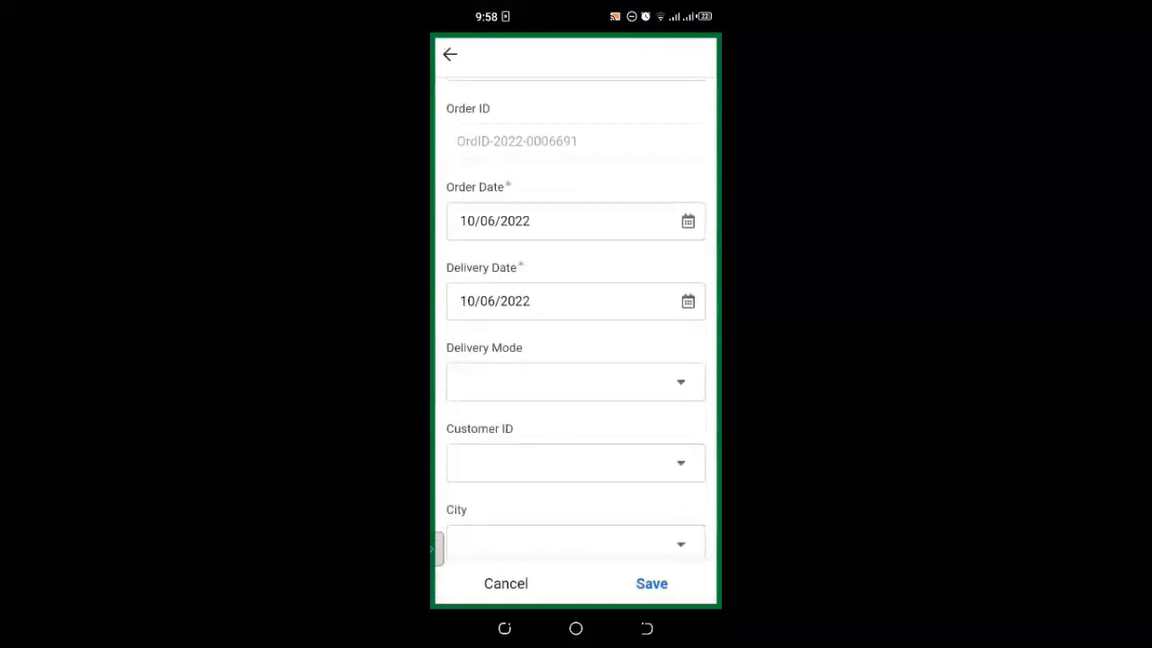
{"action": "left_click", "coordinate": [576, 205]}
{"action": "left_click", "coordinate": [504, 214]}
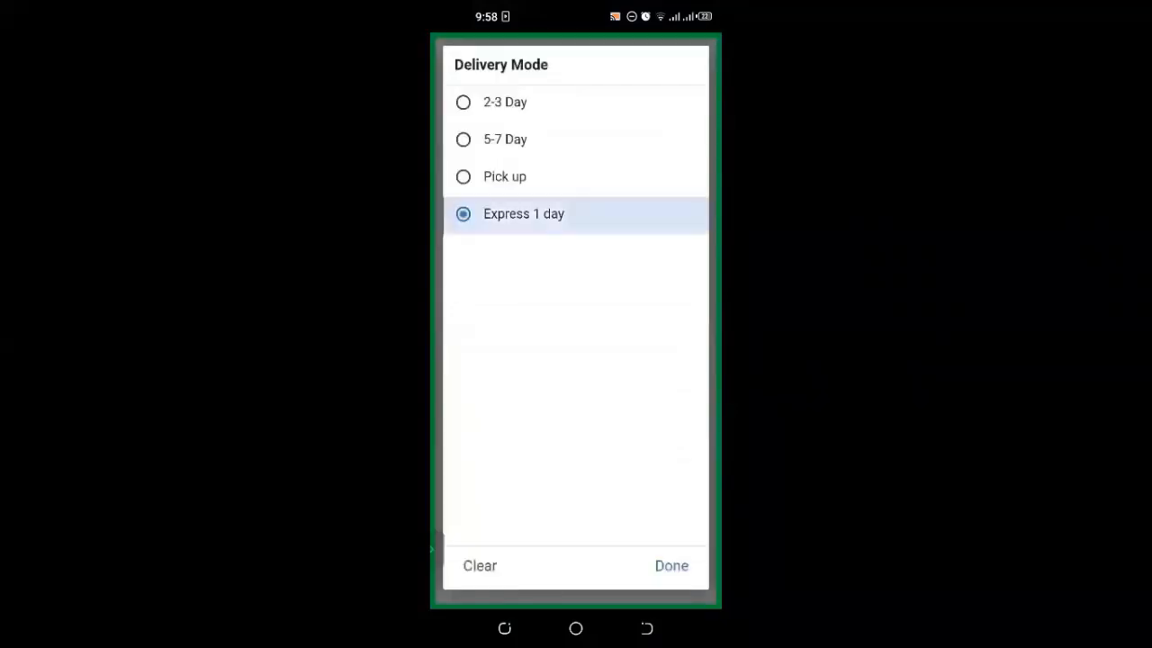
{"action": "scroll", "coordinate": [576, 319], "scroll_direction": "down", "scroll_amount": 1}
{"action": "left_click", "coordinate": [576, 234]}
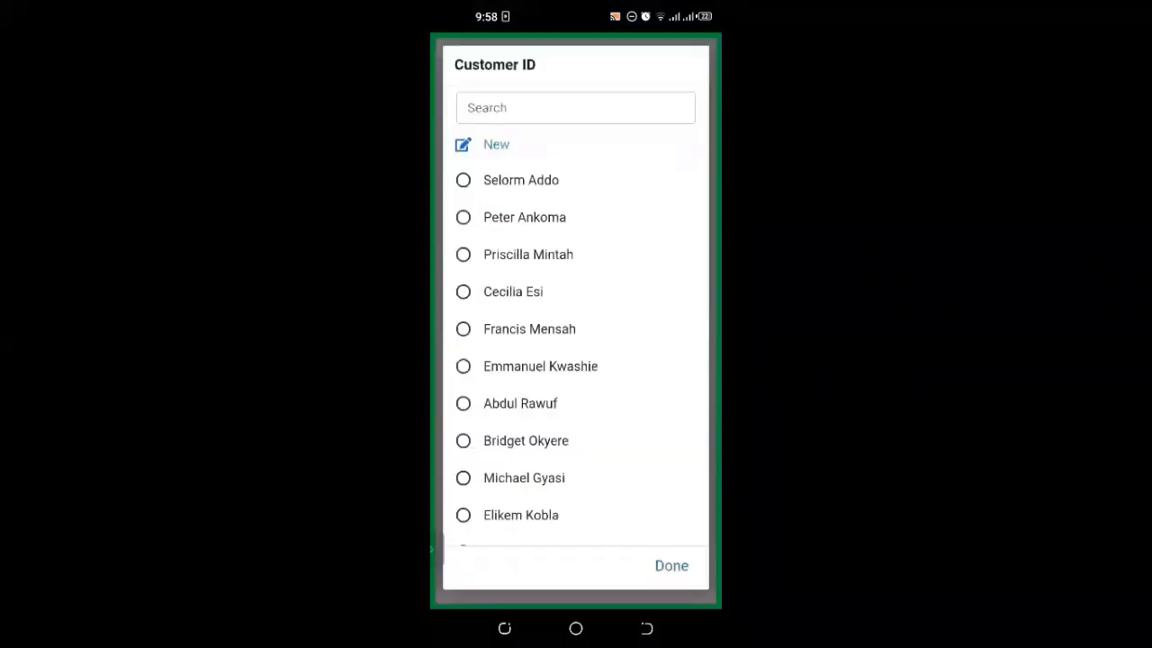
{"action": "left_click", "coordinate": [529, 255]}
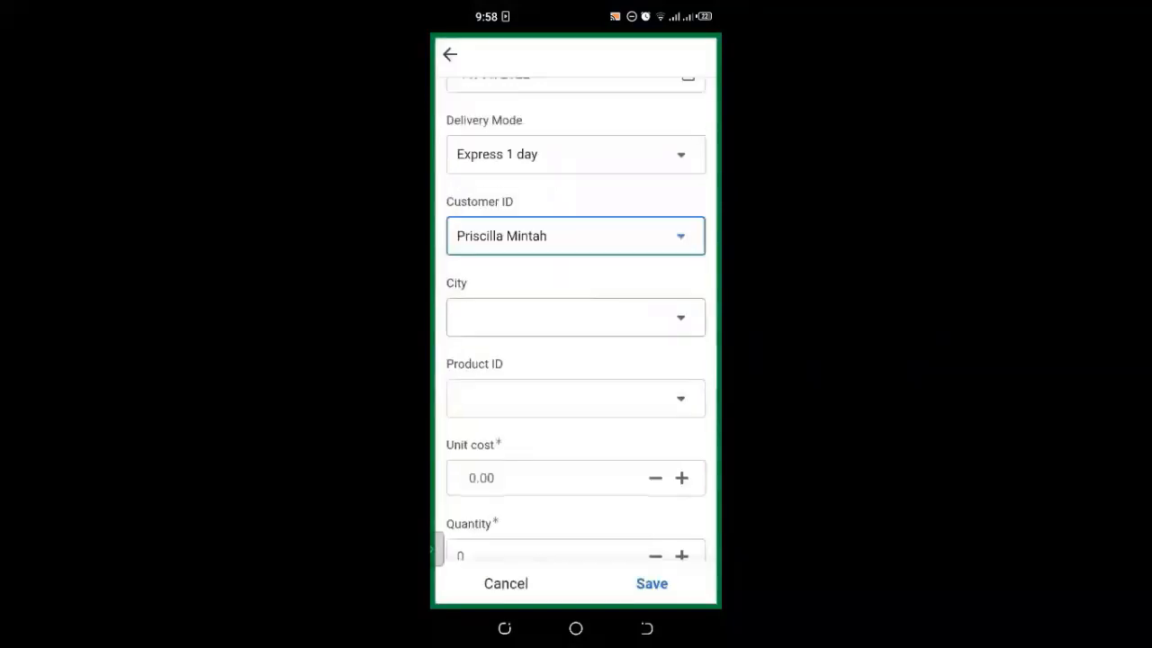
Step: Set the sale's city to Axim and product to Samsung s6 edge 64 gb
{"action": "left_click", "coordinate": [576, 317]}
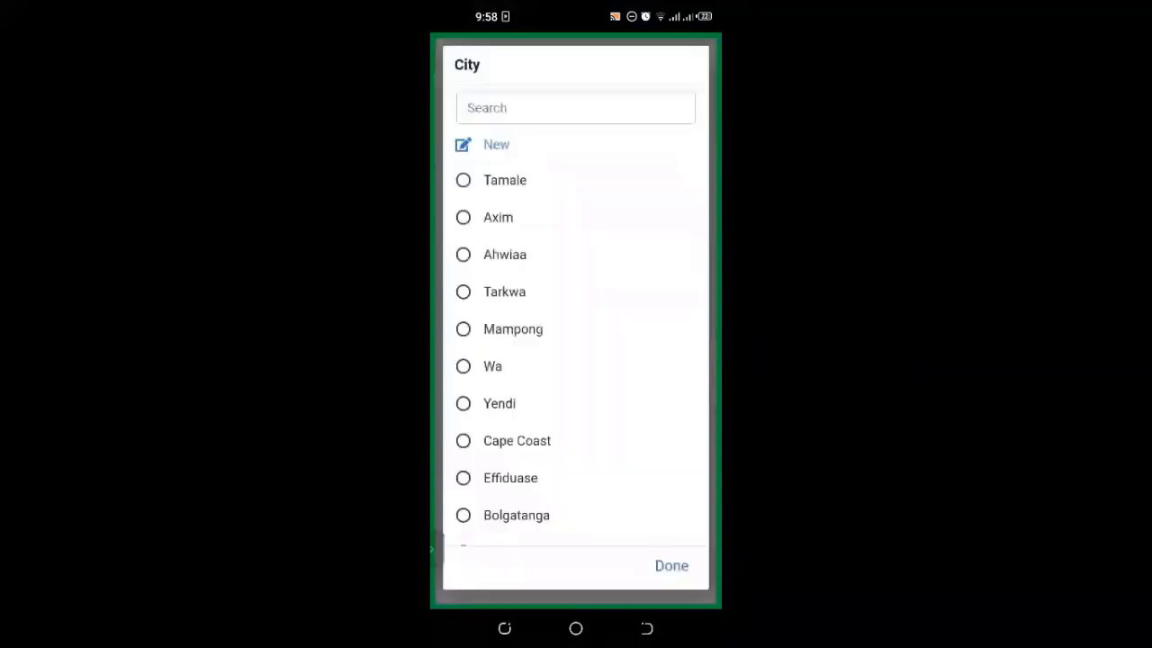
{"action": "left_click", "coordinate": [498, 217]}
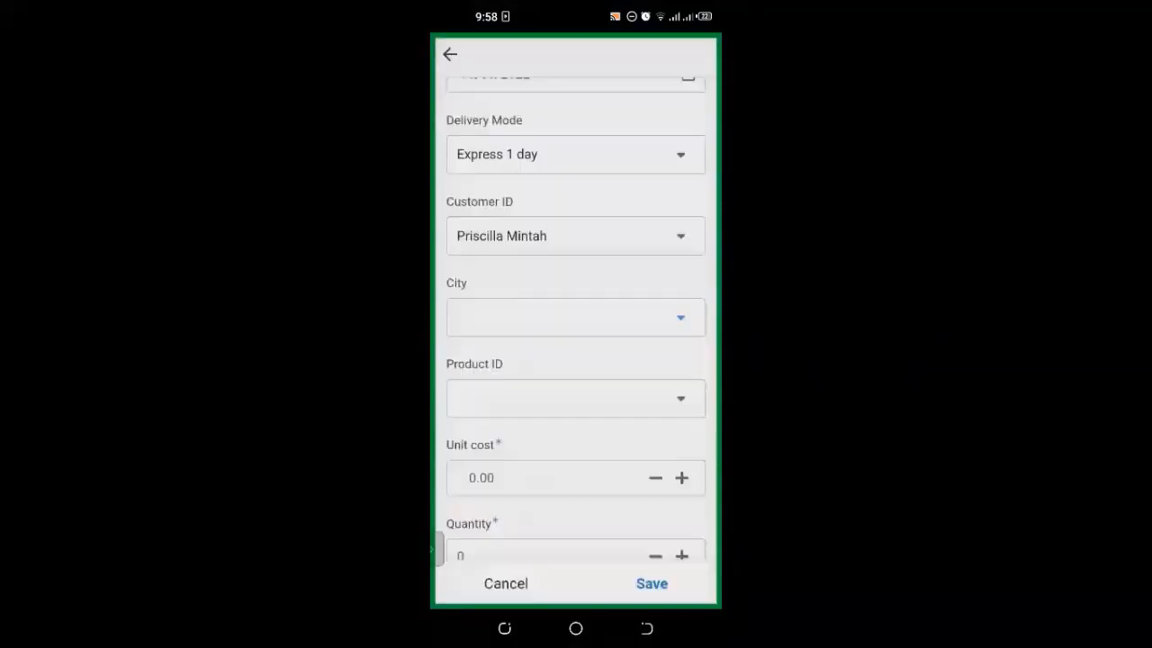
{"action": "scroll", "coordinate": [576, 360], "scroll_direction": "down", "scroll_amount": 2}
{"action": "left_click", "coordinate": [576, 314]}
{"action": "scroll", "coordinate": [576, 342], "scroll_direction": "down", "scroll_amount": 3}
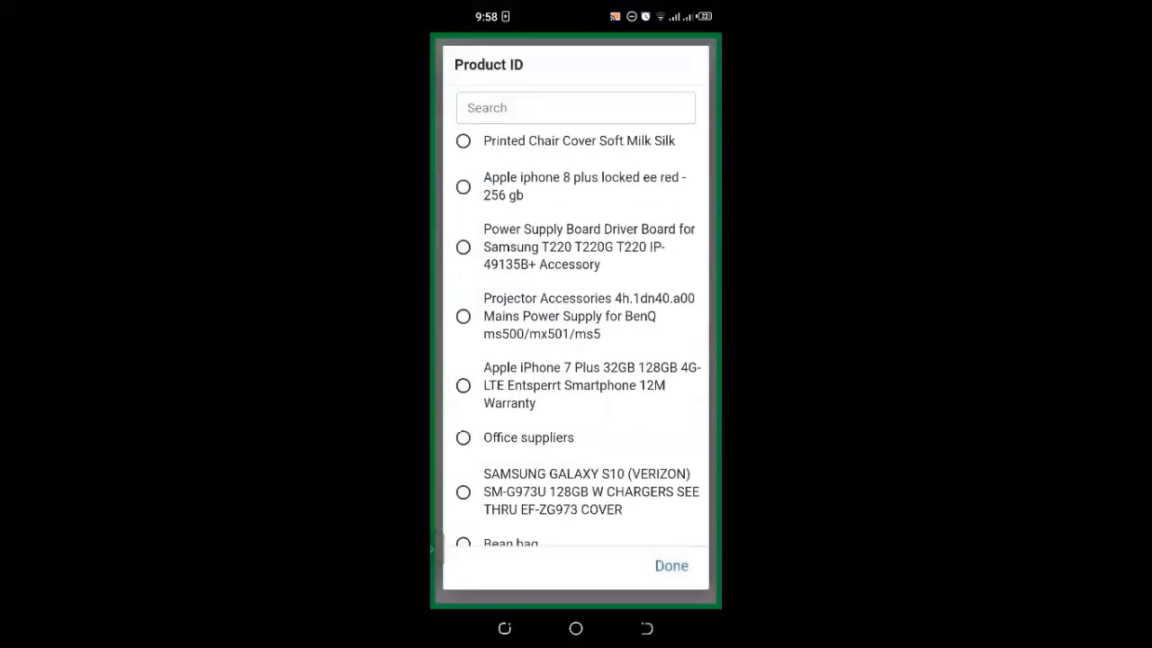
{"action": "scroll", "coordinate": [576, 342], "scroll_direction": "down", "scroll_amount": 5}
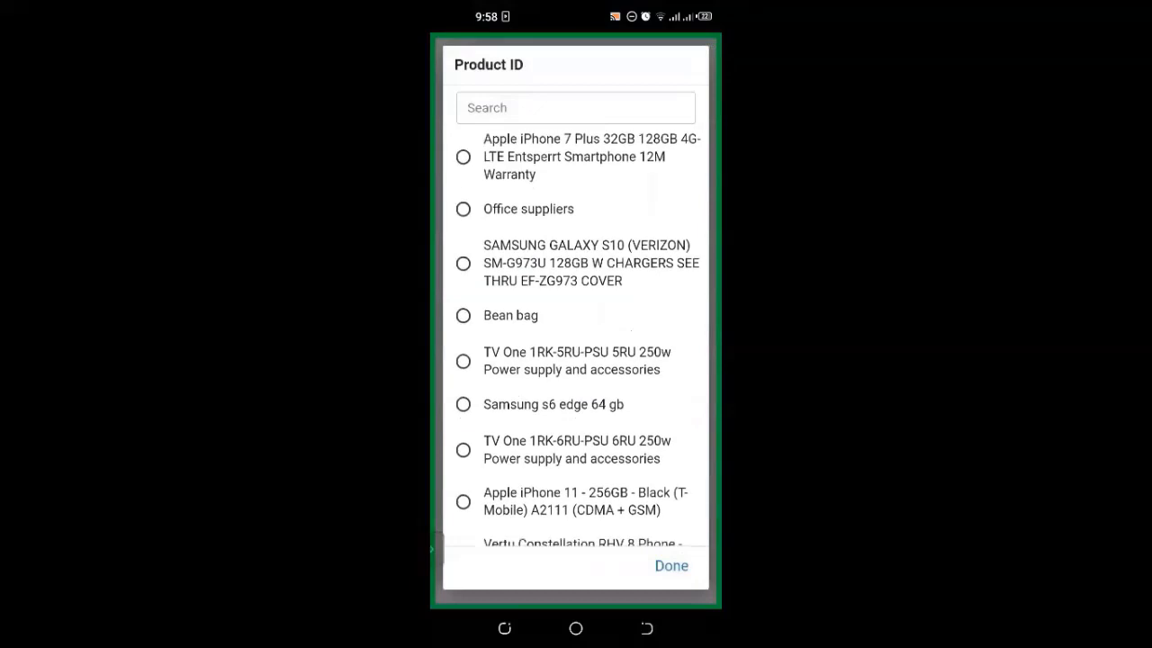
{"action": "scroll", "coordinate": [576, 342], "scroll_direction": "down", "scroll_amount": 5}
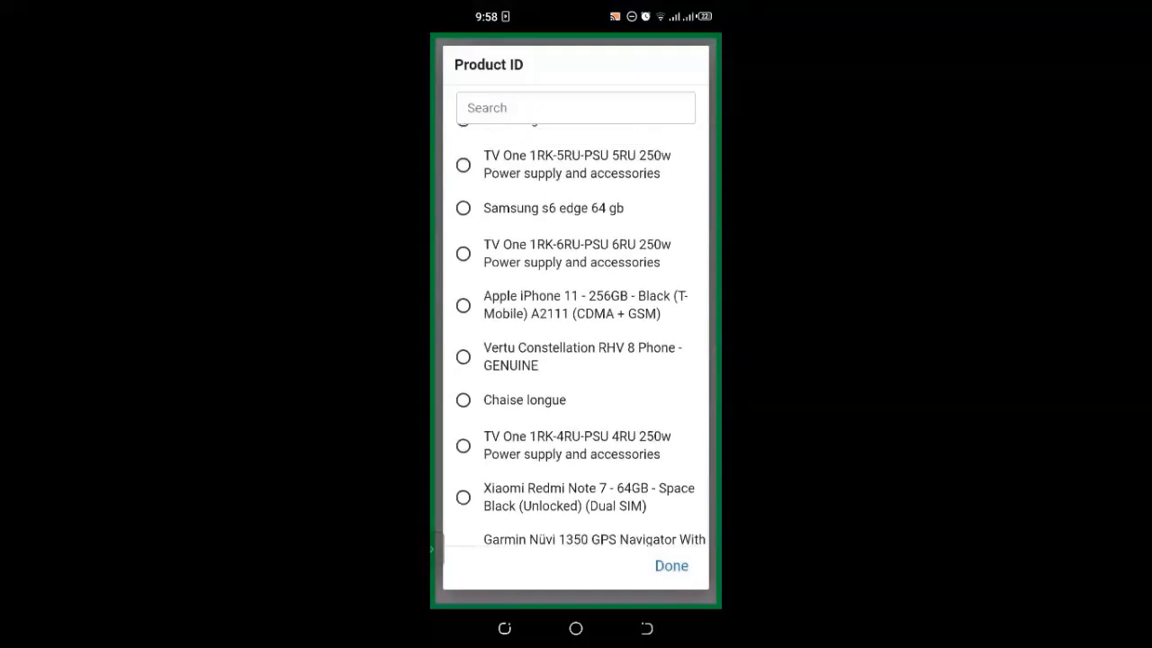
{"action": "left_click", "coordinate": [554, 208]}
Step: Enter unit cost 1000, quantity 100 and selling price 1200
{"action": "left_click", "coordinate": [549, 396]}
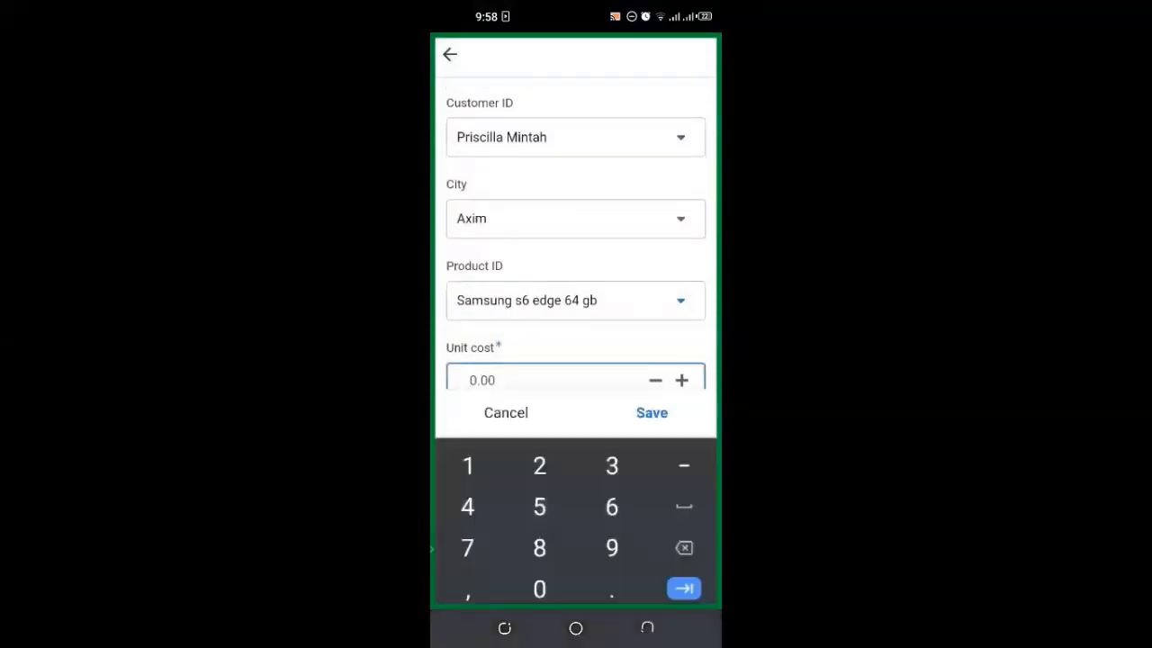
{"action": "type", "text": "1000"}
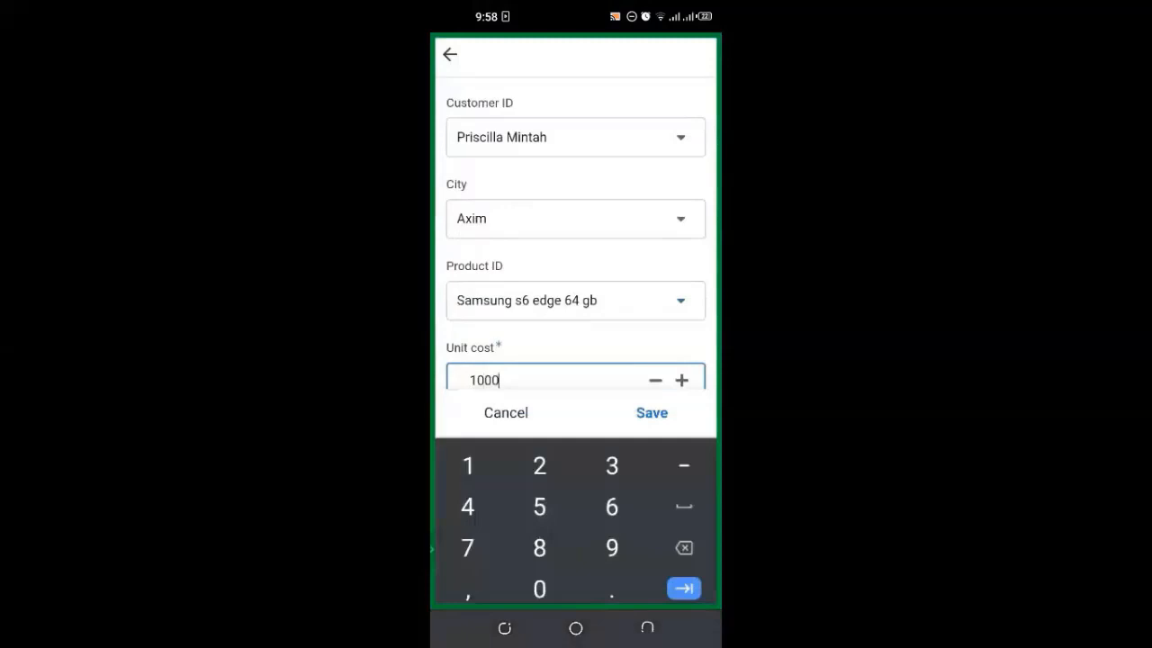
{"action": "key", "text": "Tab"}
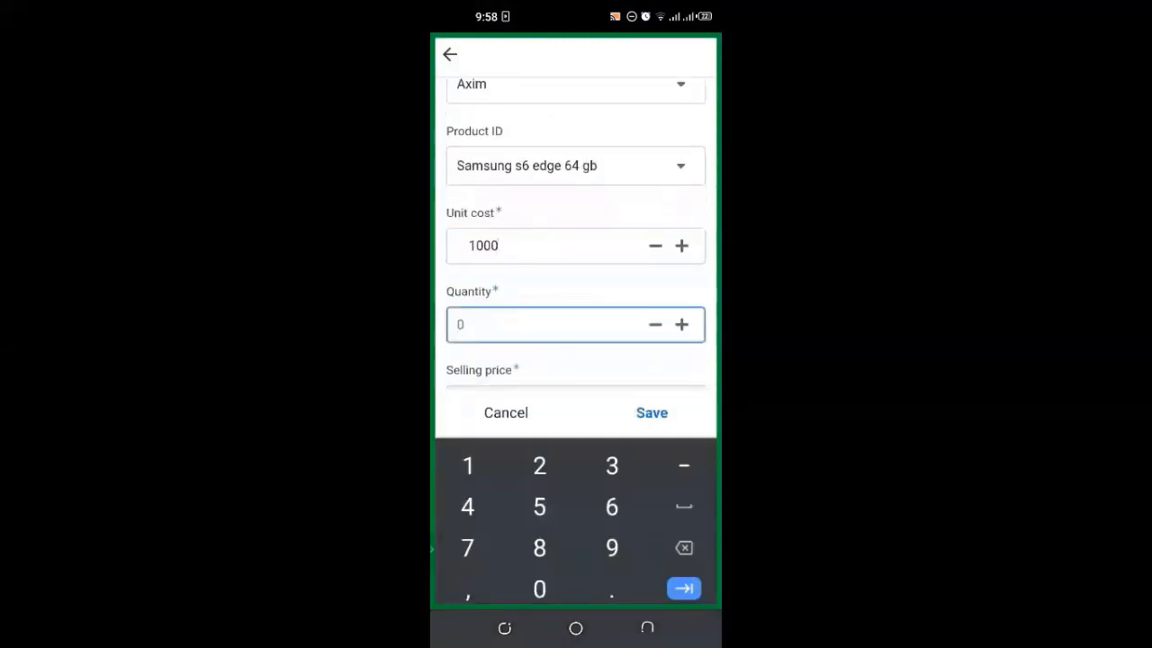
{"action": "type", "text": "100"}
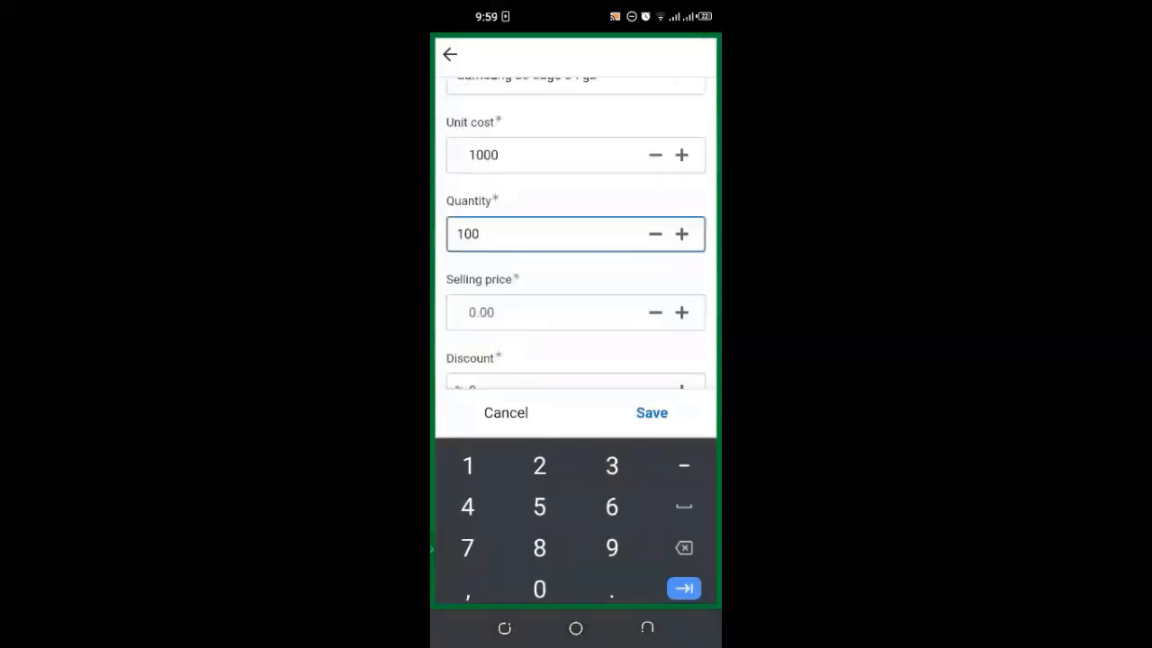
{"action": "key", "text": "Tab"}
{"action": "type", "text": "1200"}
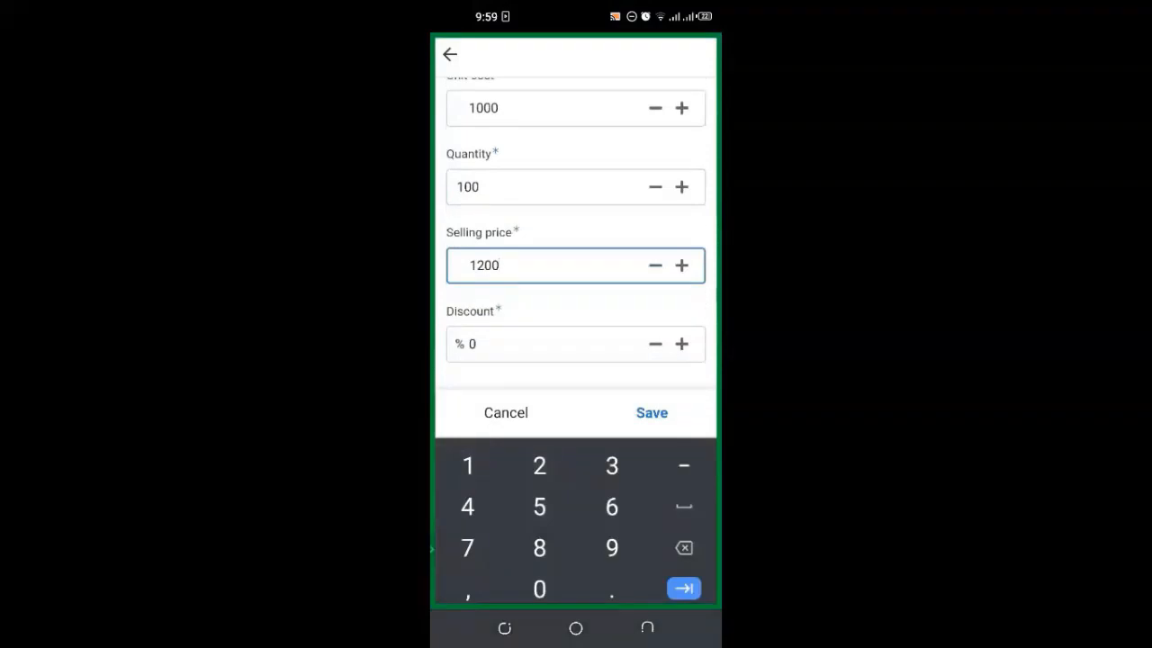
{"action": "left_click", "coordinate": [647, 628]}
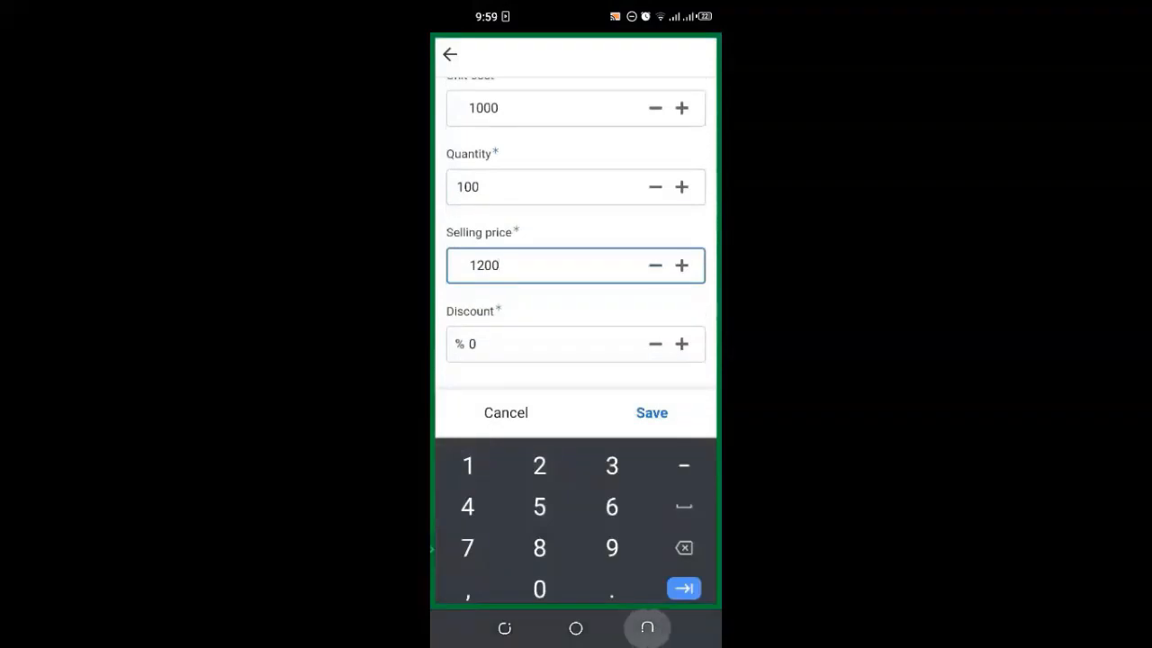
{"action": "left_click", "coordinate": [651, 583]}
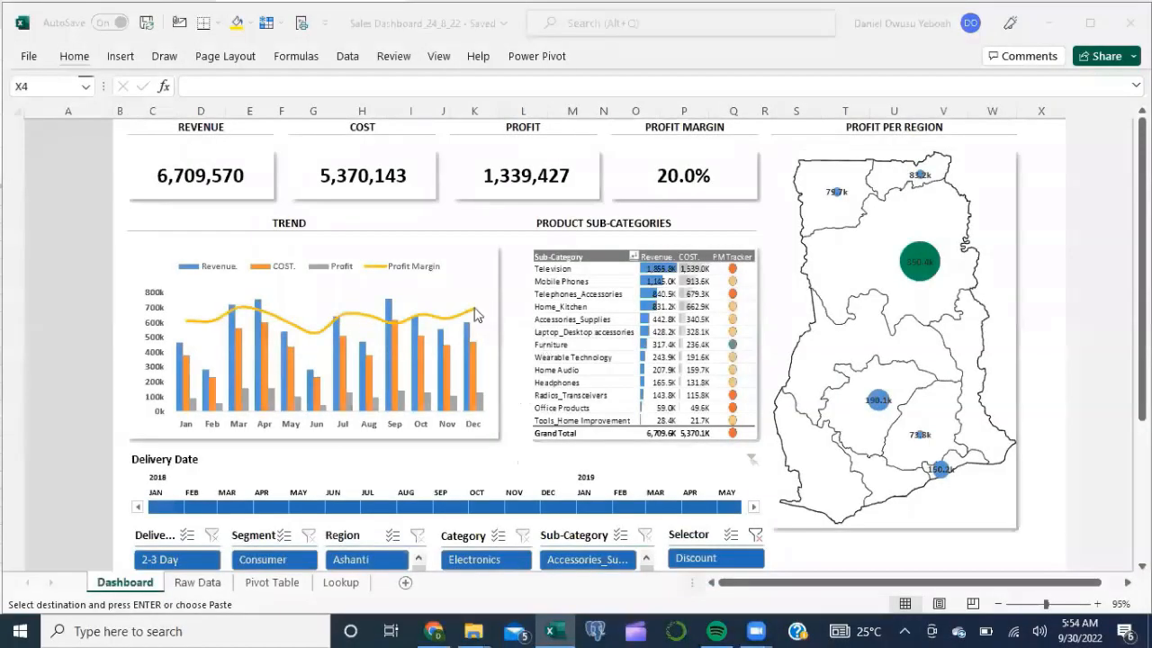
Step: Run Refresh All on the Data tab so the dashboard picks up the new sale
{"action": "mouse_move", "coordinate": [476, 313]}
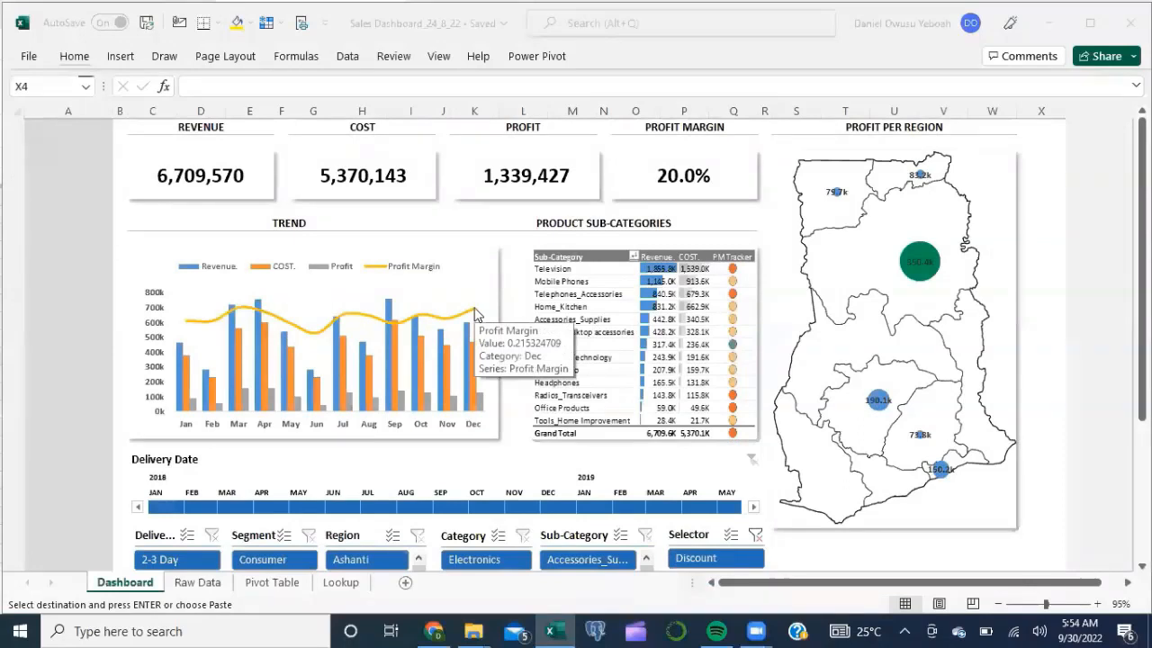
{"action": "left_click", "coordinate": [348, 57]}
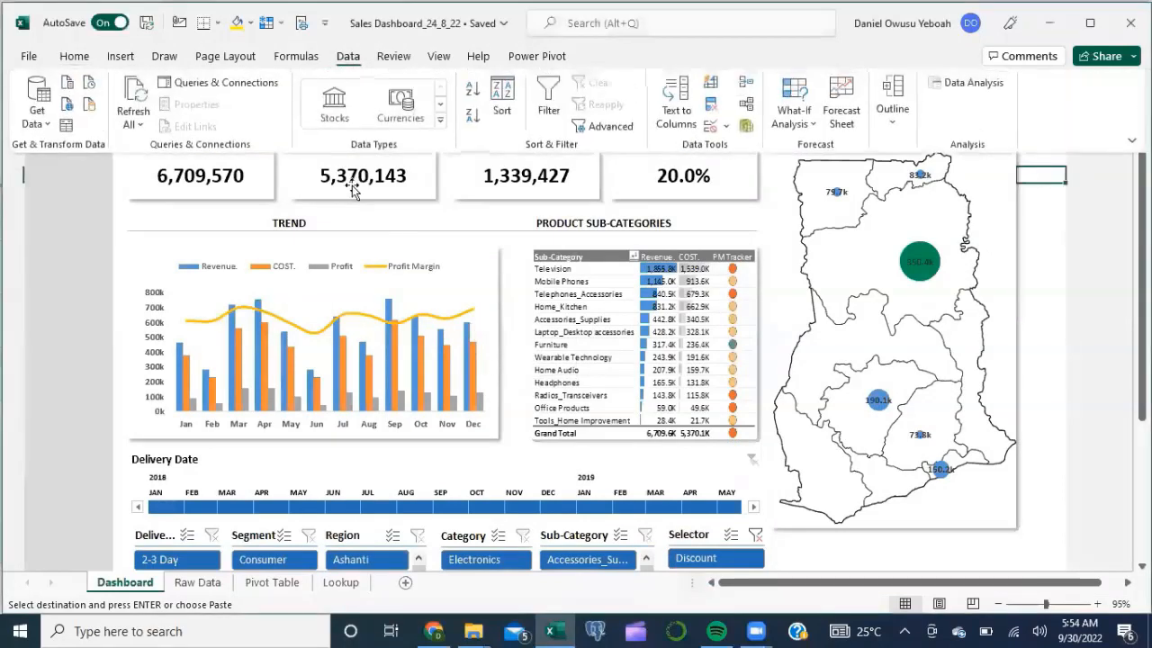
{"action": "left_click", "coordinate": [135, 122]}
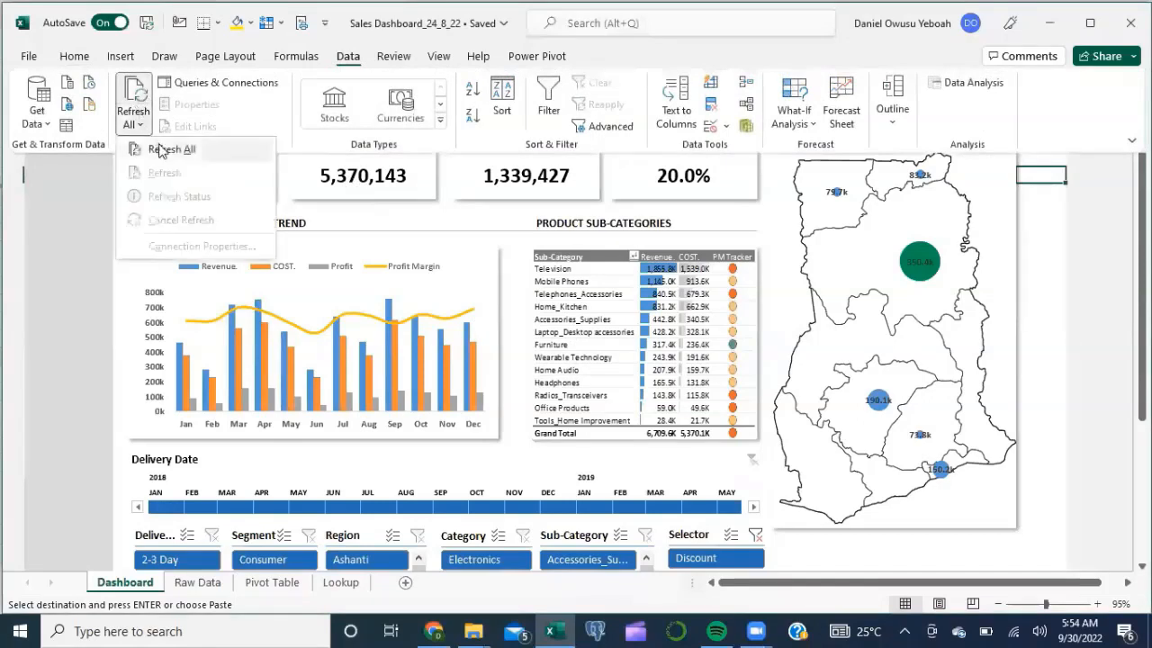
{"action": "left_click", "coordinate": [162, 149]}
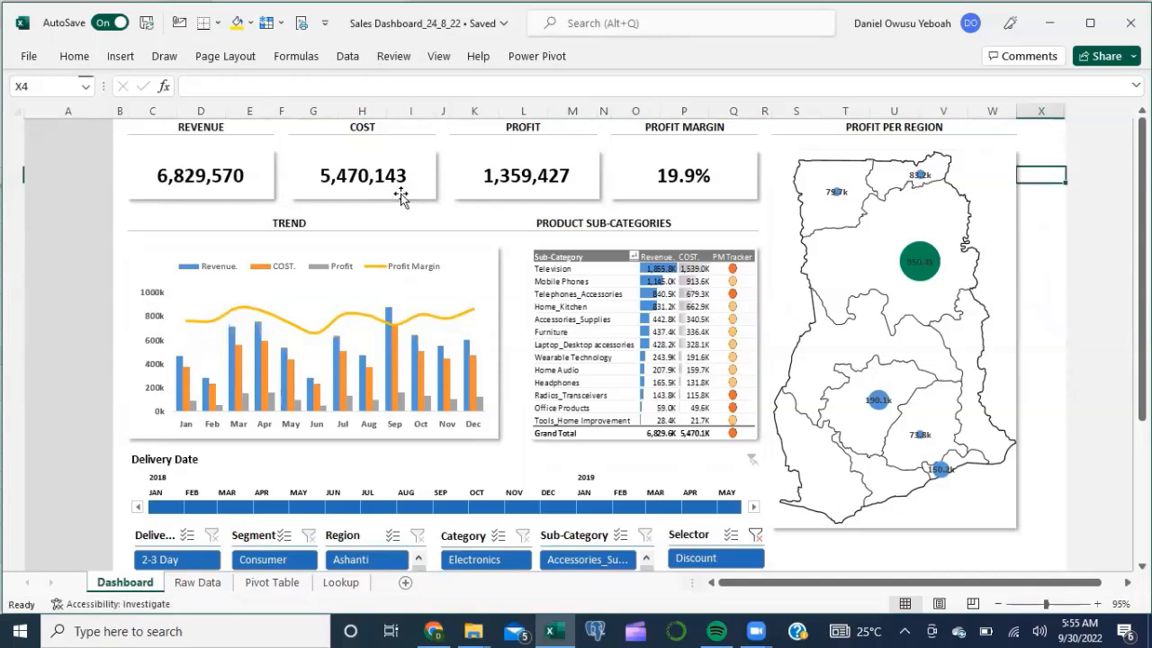
Step: Open the Transactions query's Properties from the Queries & Connections pane
{"action": "left_click", "coordinate": [347, 58]}
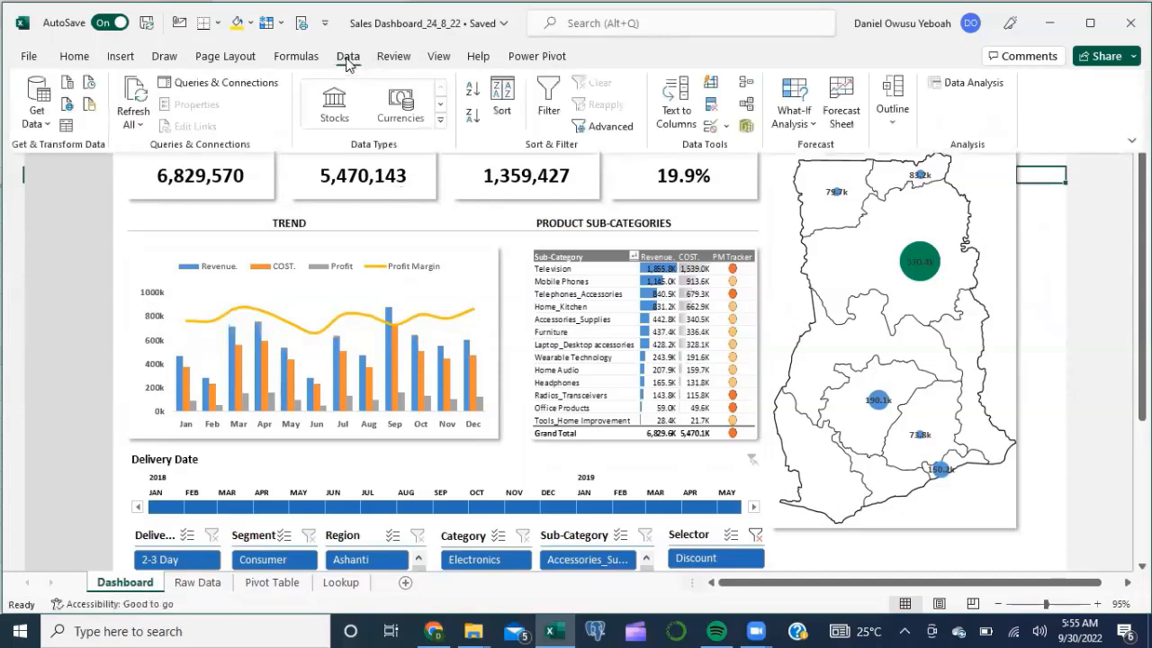
{"action": "left_click", "coordinate": [209, 85]}
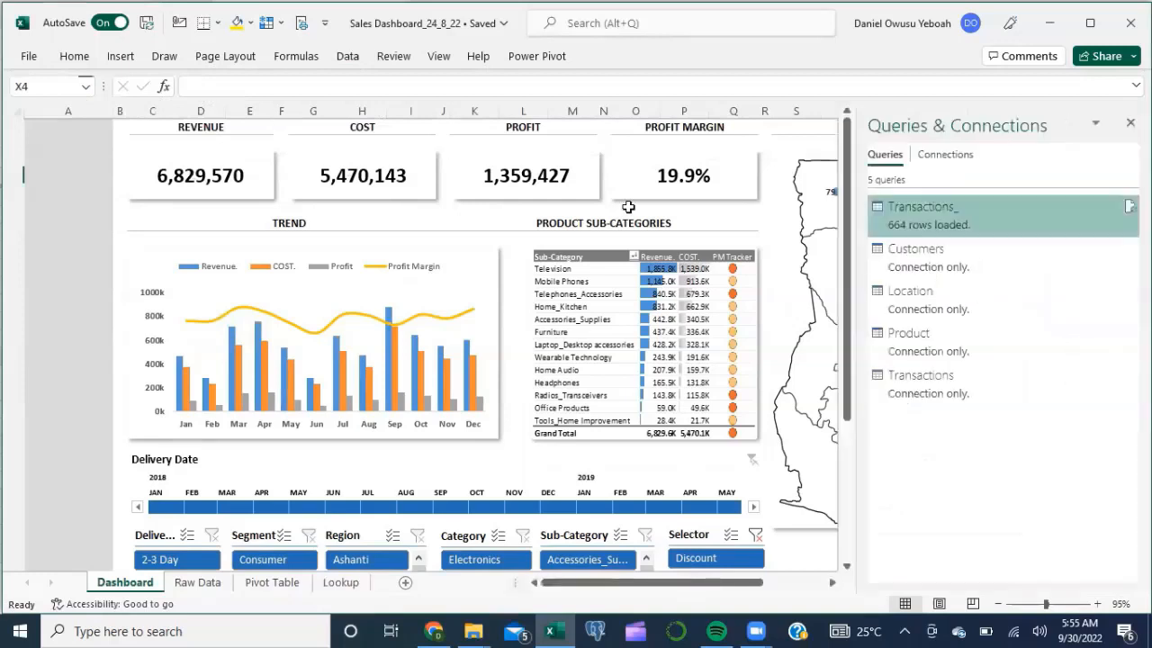
{"action": "mouse_move", "coordinate": [992, 212]}
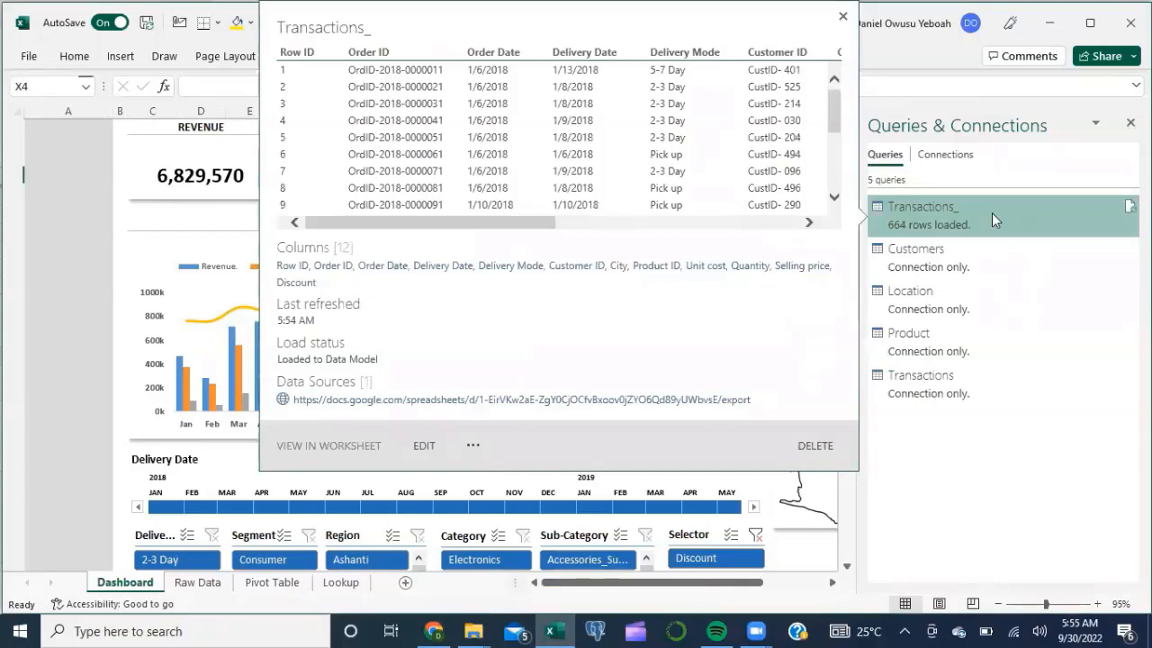
{"action": "mouse_move", "coordinate": [916, 387]}
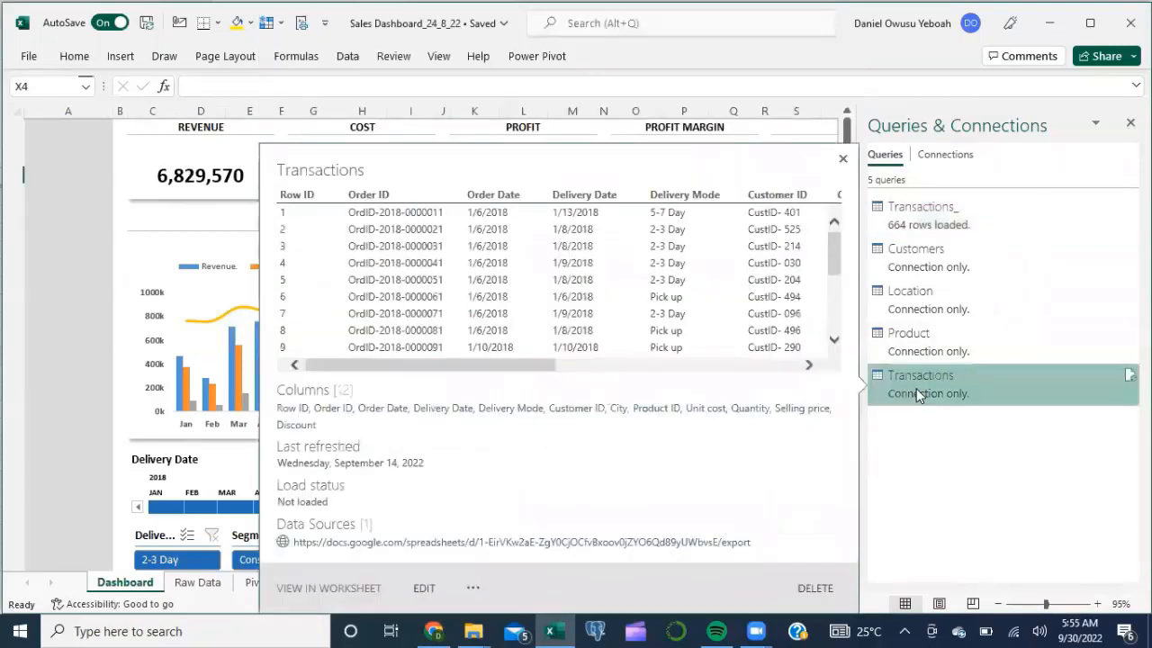
{"action": "right_click", "coordinate": [916, 388]}
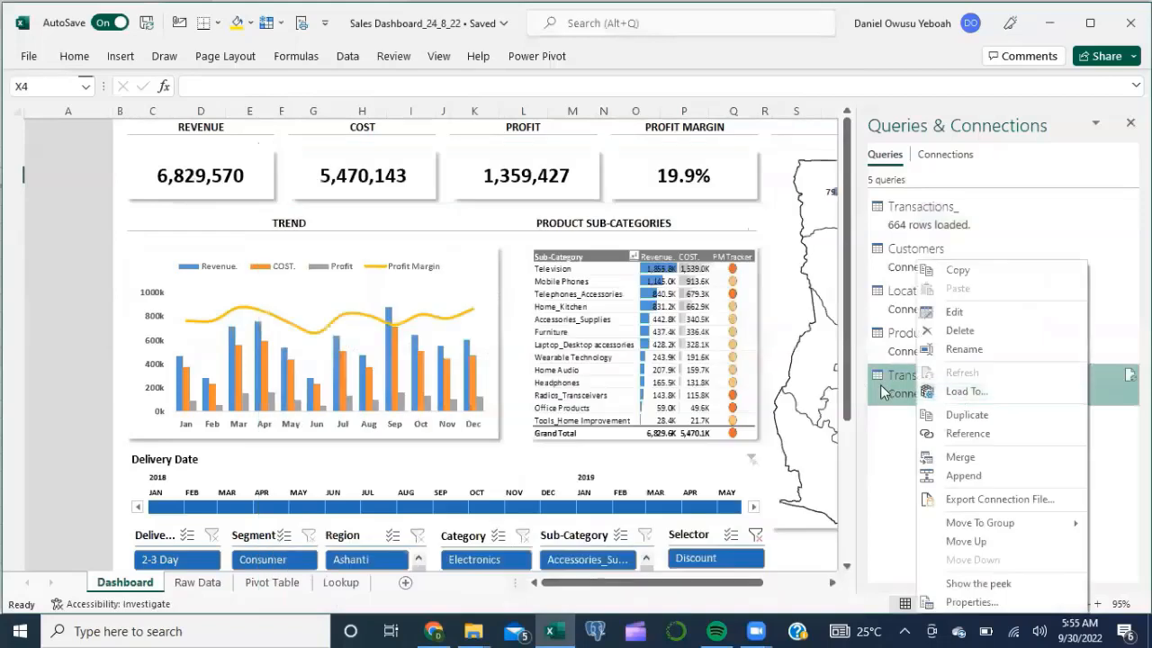
{"action": "left_click", "coordinate": [970, 603]}
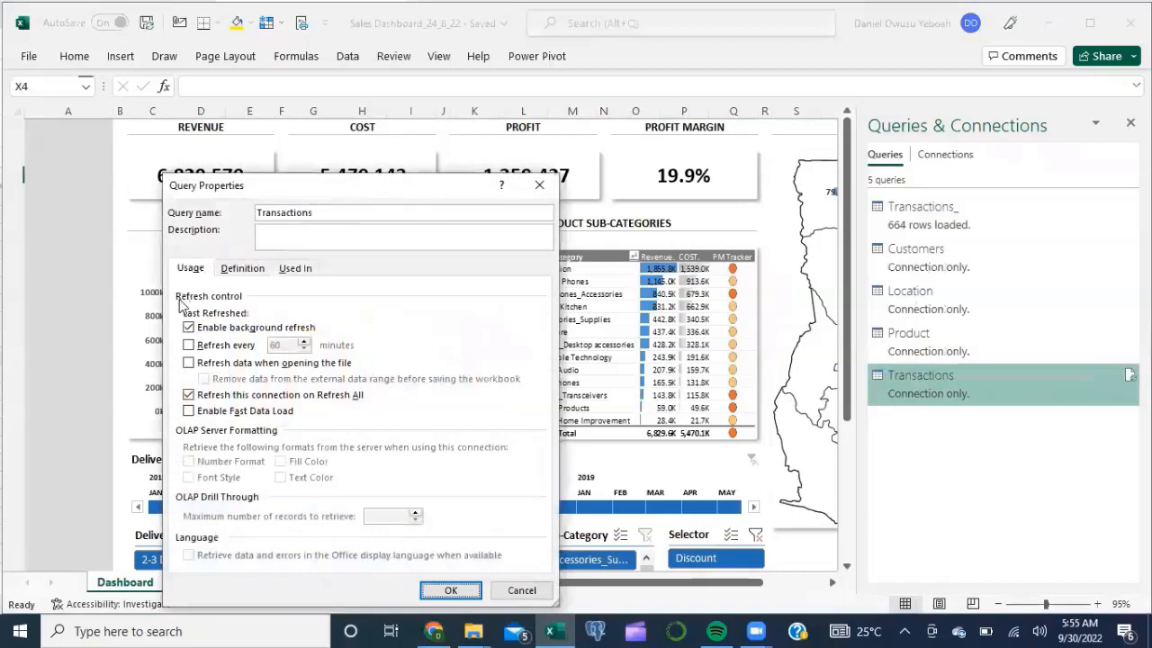
Step: Set the Transactions query to refresh every 5 minutes instead of 60, and on file open
{"action": "left_click", "coordinate": [190, 348]}
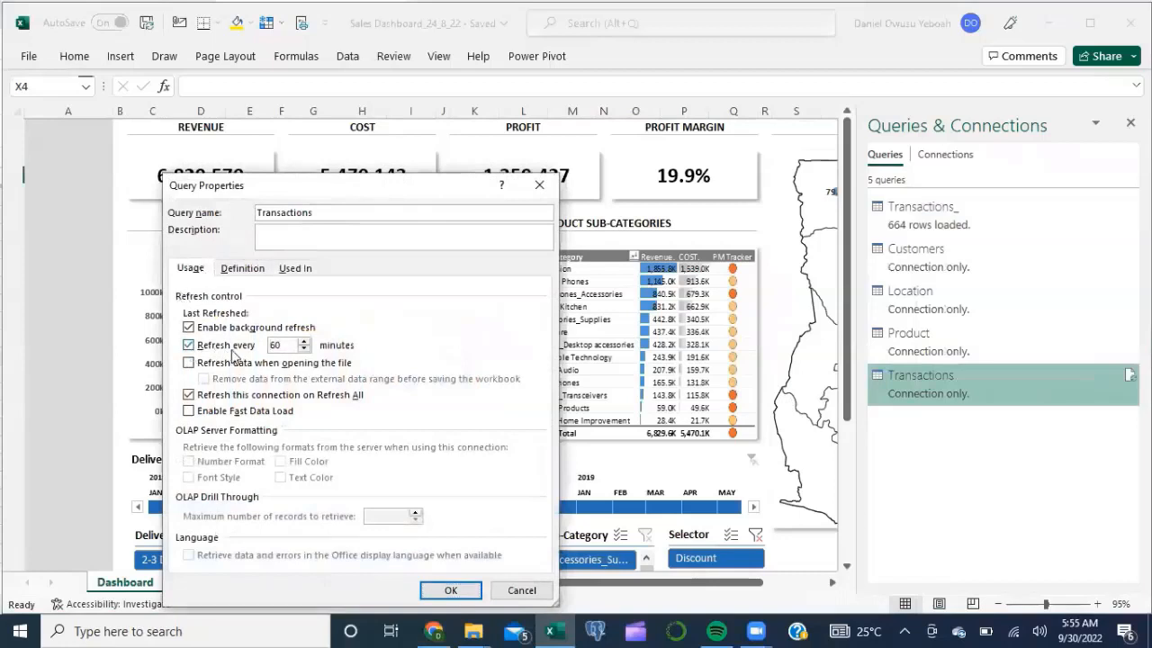
{"action": "left_click", "coordinate": [281, 346]}
{"action": "key", "text": "BackSpace"}
{"action": "key", "text": "BackSpace"}
{"action": "type", "text": "5"}
{"action": "left_click", "coordinate": [191, 364]}
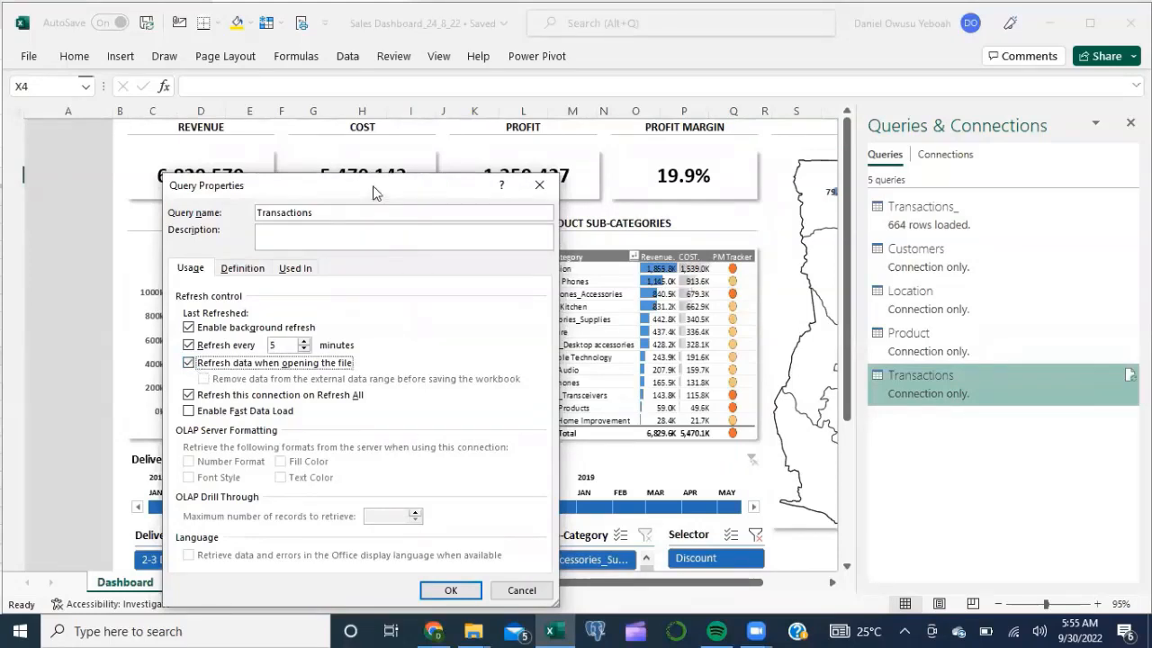
{"action": "left_click_drag", "start_coordinate": [374, 193], "coordinate": [370, 166]}
{"action": "left_click", "coordinate": [443, 555]}
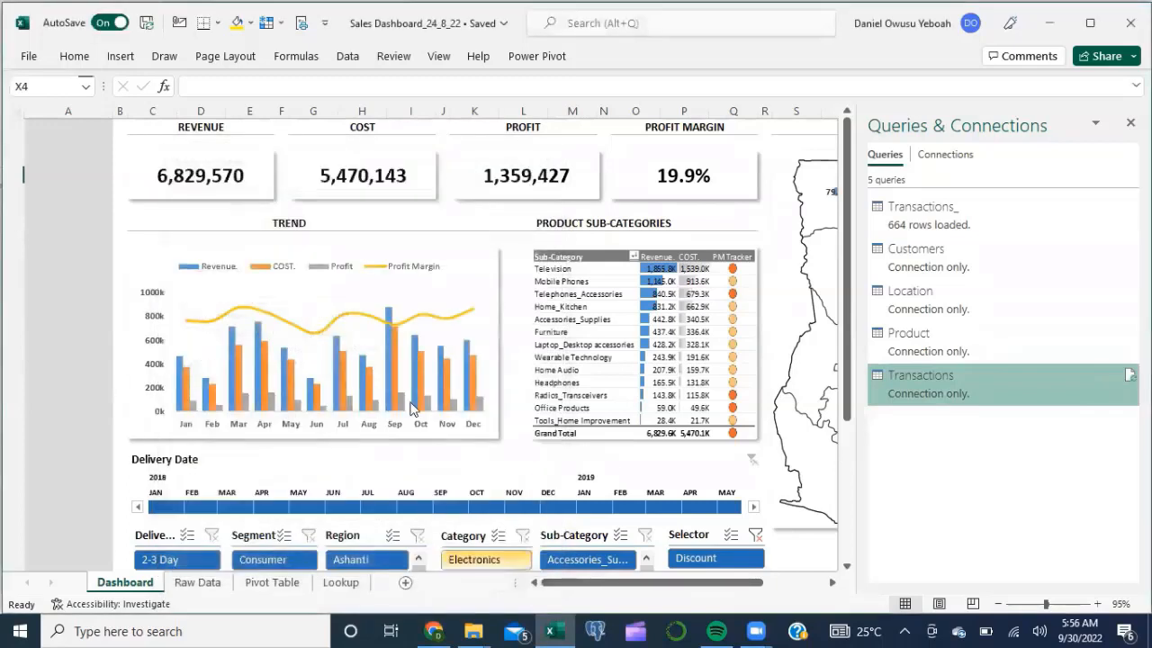
{"action": "mouse_move", "coordinate": [411, 408]}
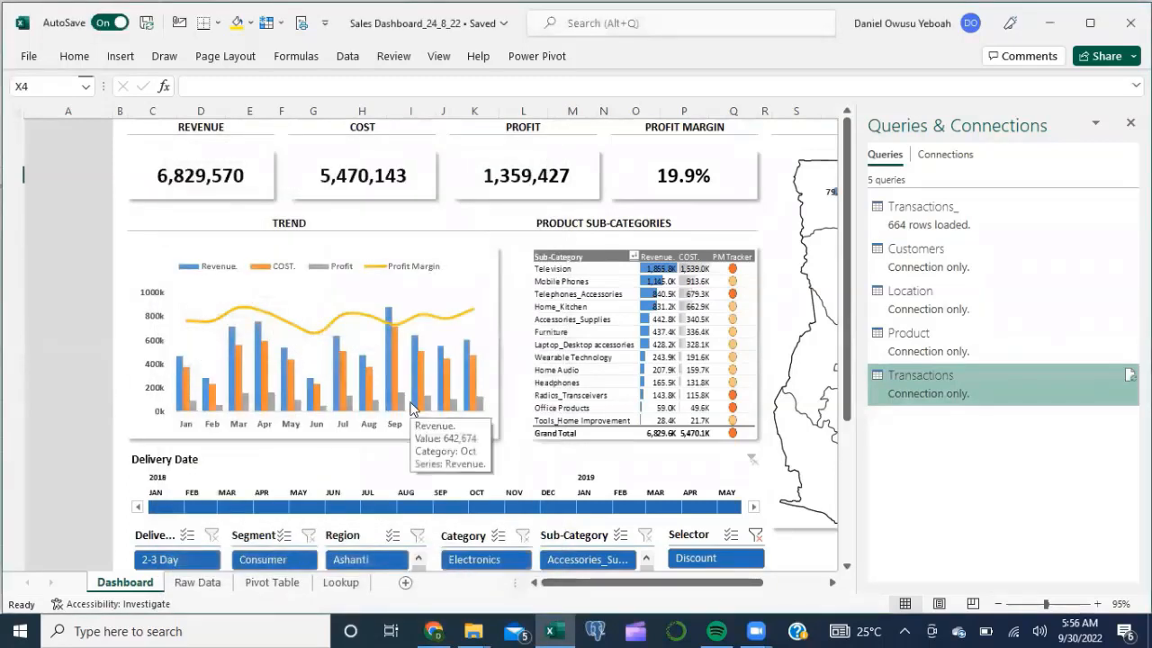